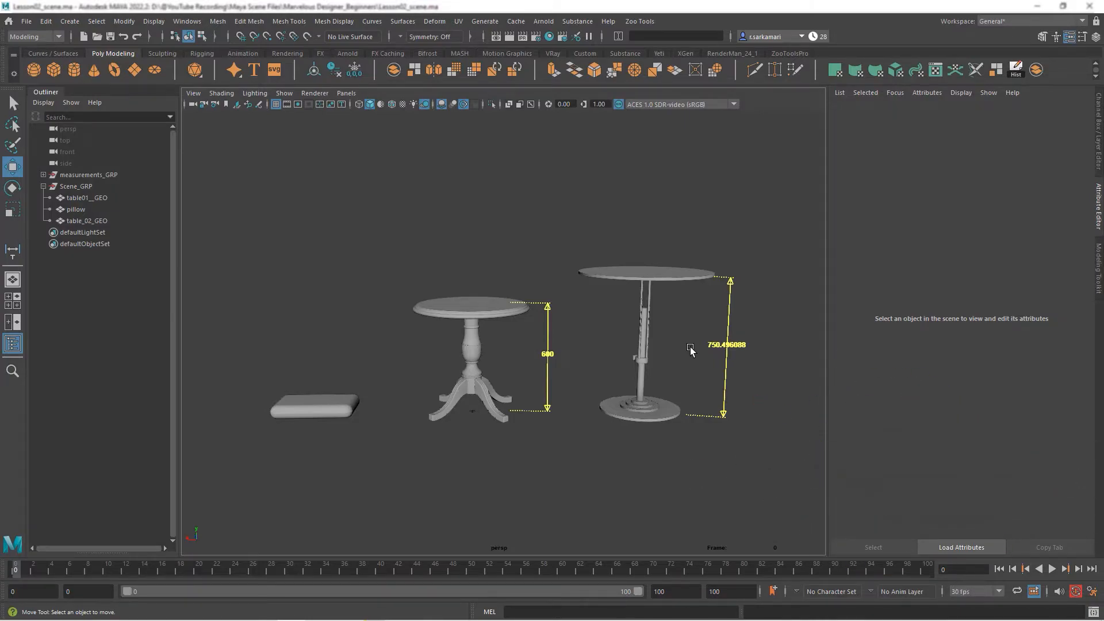
Step: Select the two round tables and the pillow in the scene to review the furniture models
click(642, 279)
shift+click(457, 322)
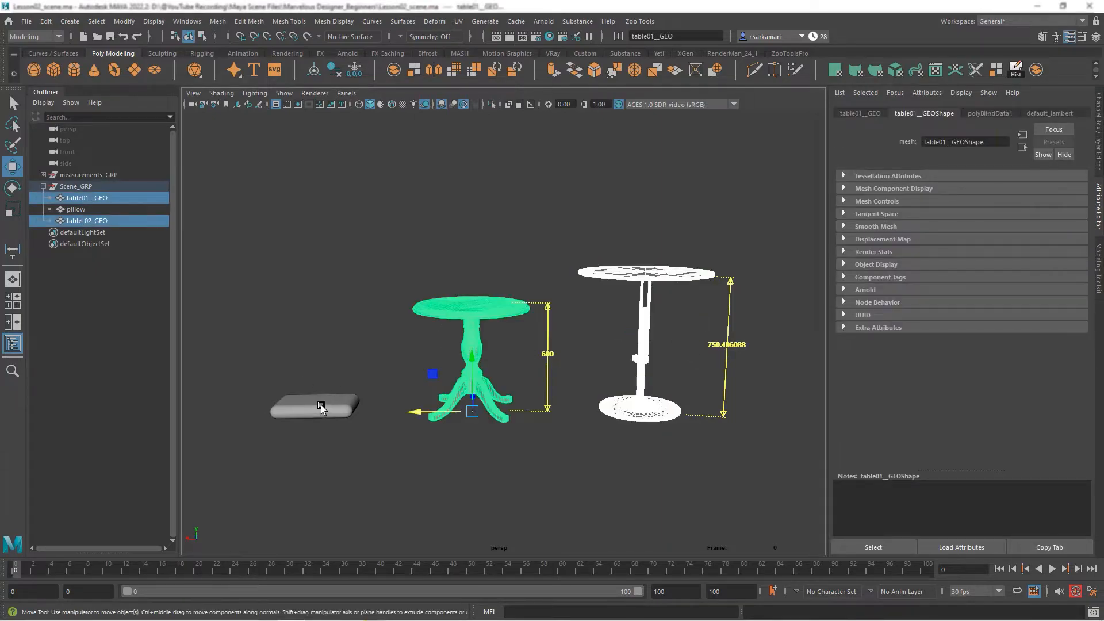
shift+click(316, 409)
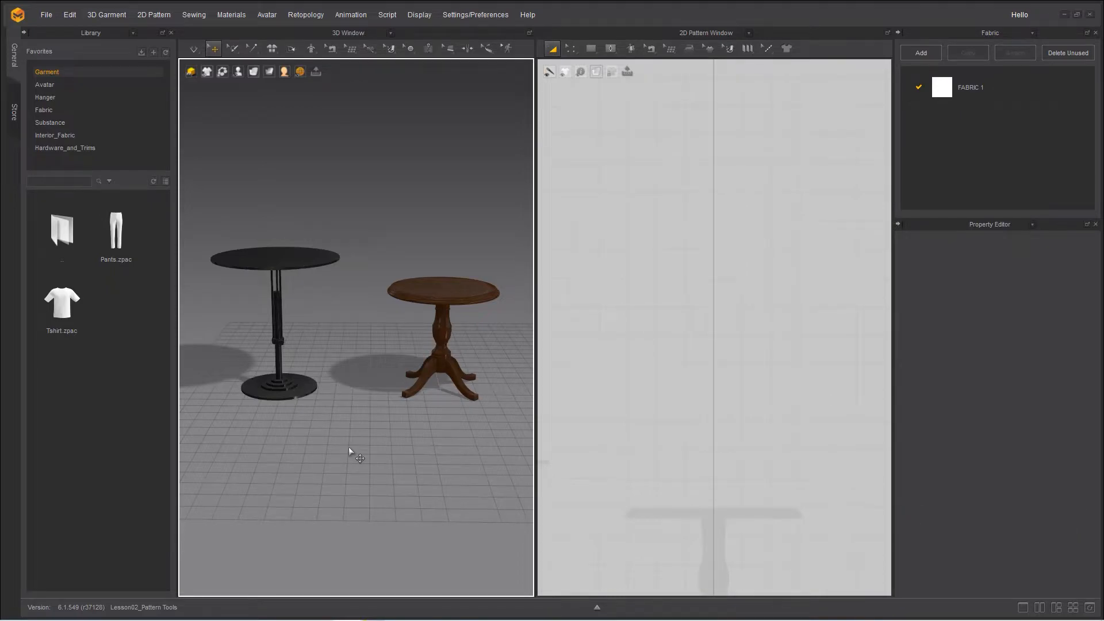
Step: Switch to Marvelous Designer and inspect the wooden and metal tables in 3D and the furniture silhouettes in the 2D pattern view
click(435, 307)
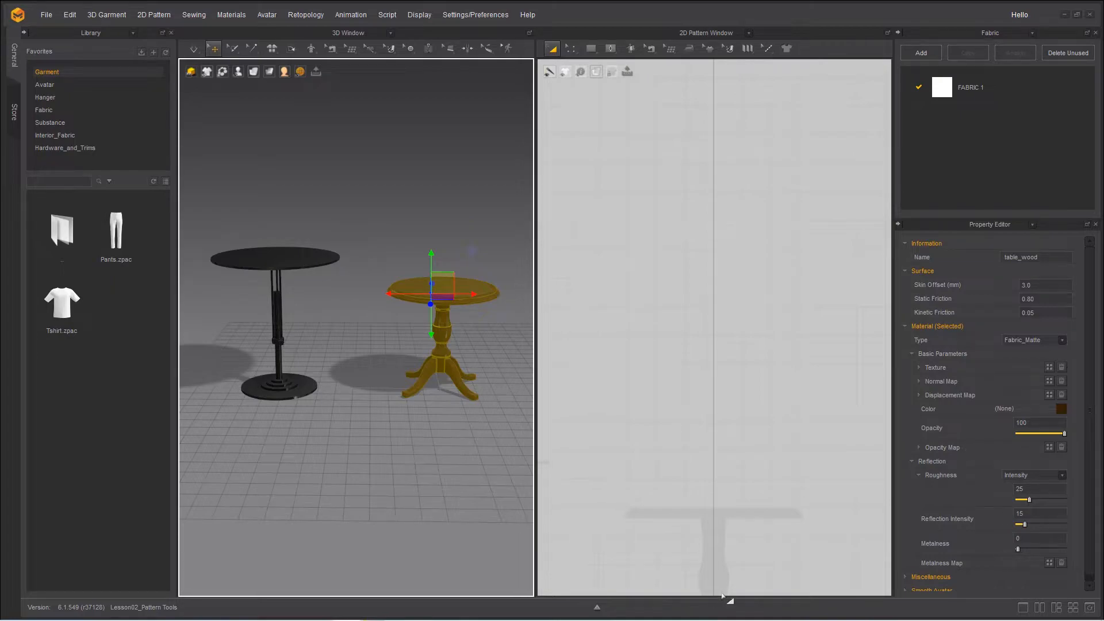
click(255, 255)
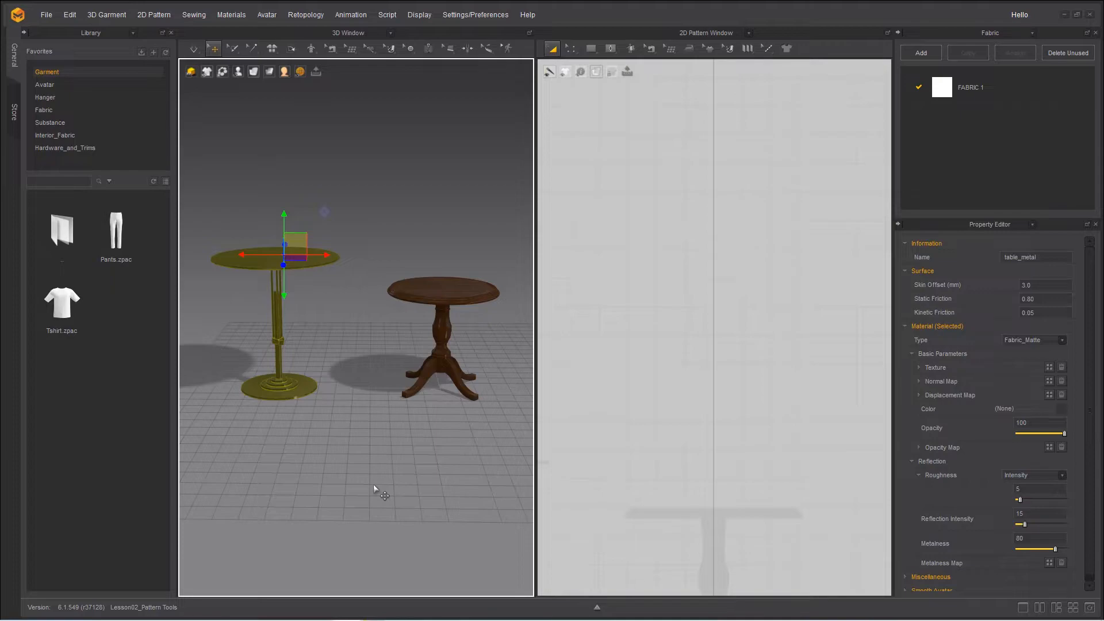
click(319, 452)
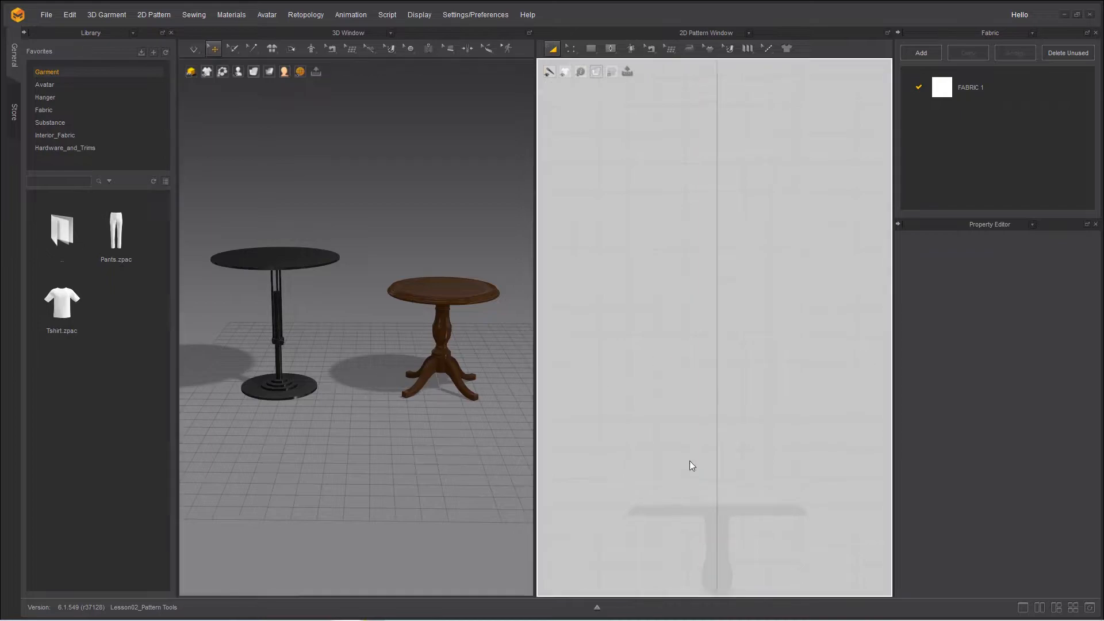
scroll(689, 460, down, 5)
scroll(658, 418, up, 4)
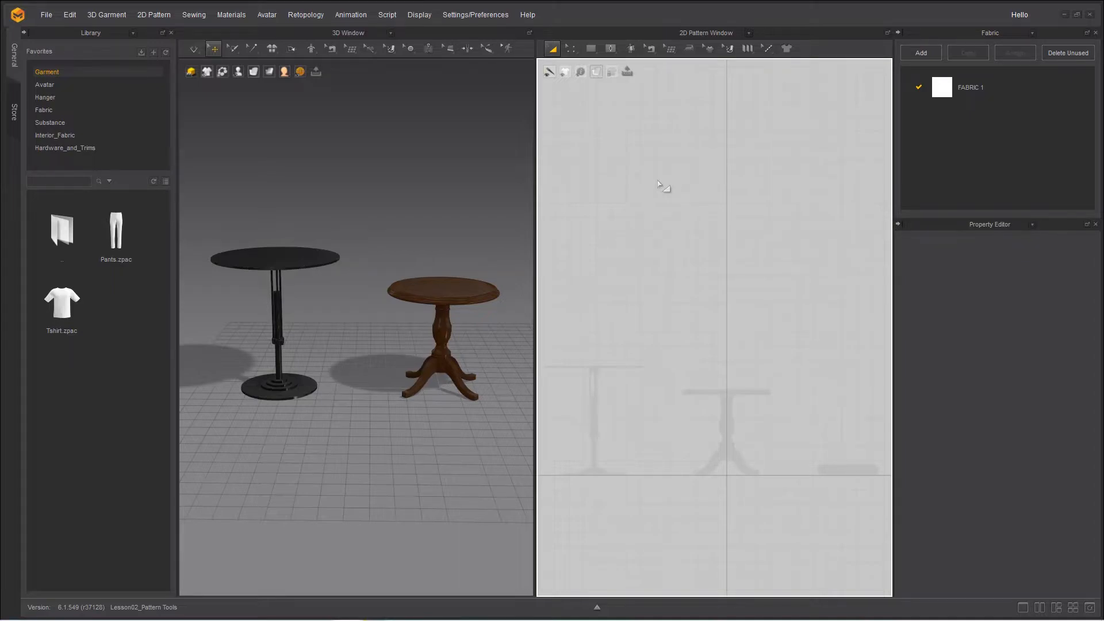
click(591, 49)
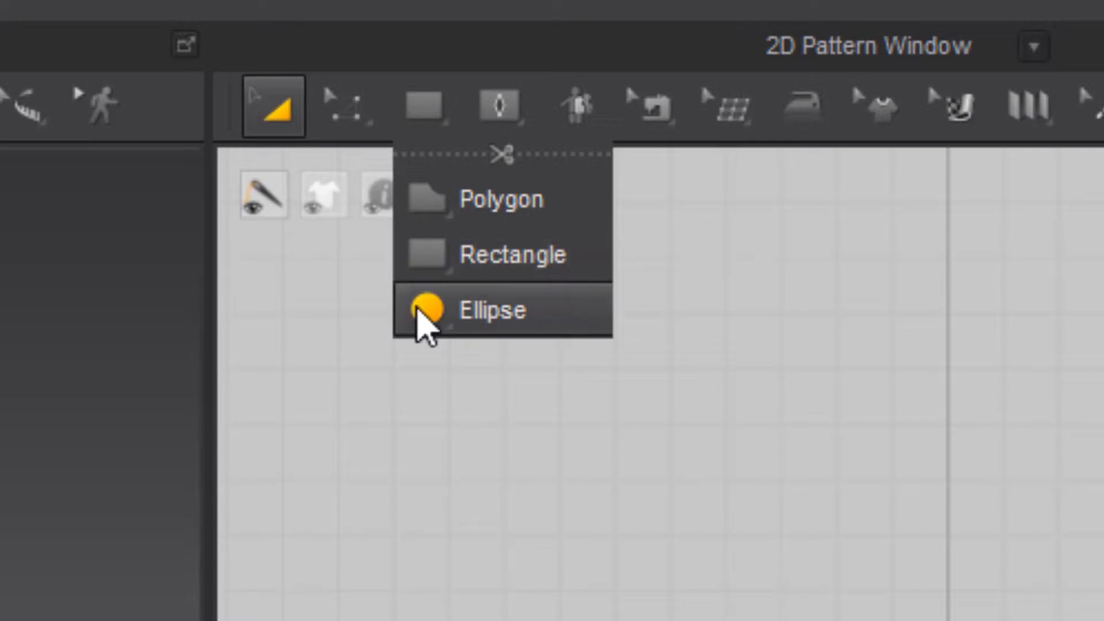
click(424, 313)
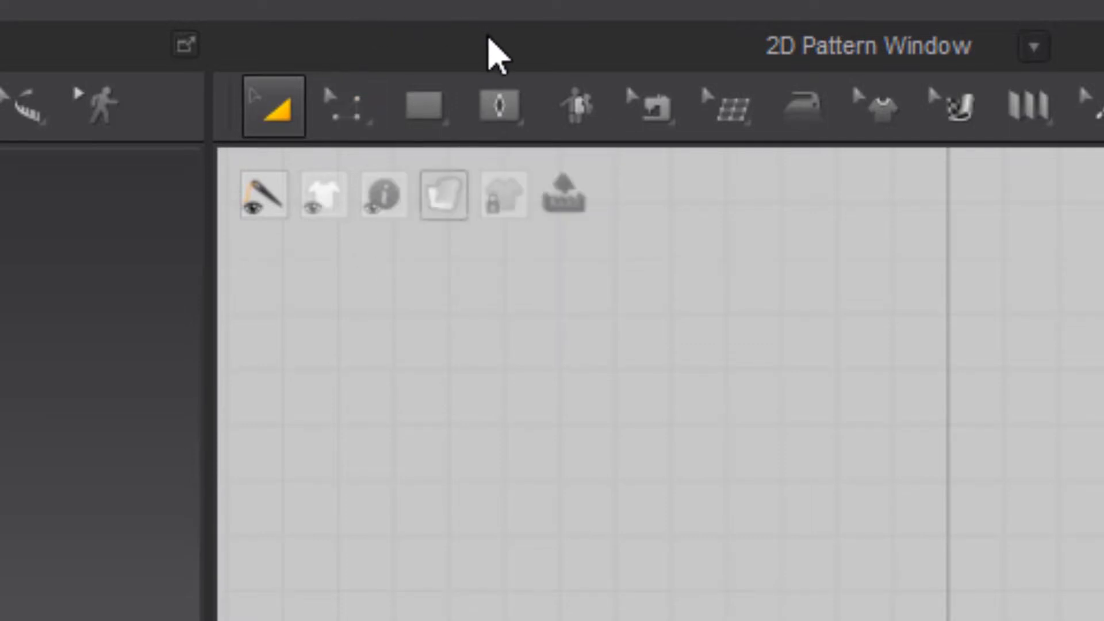
click(503, 109)
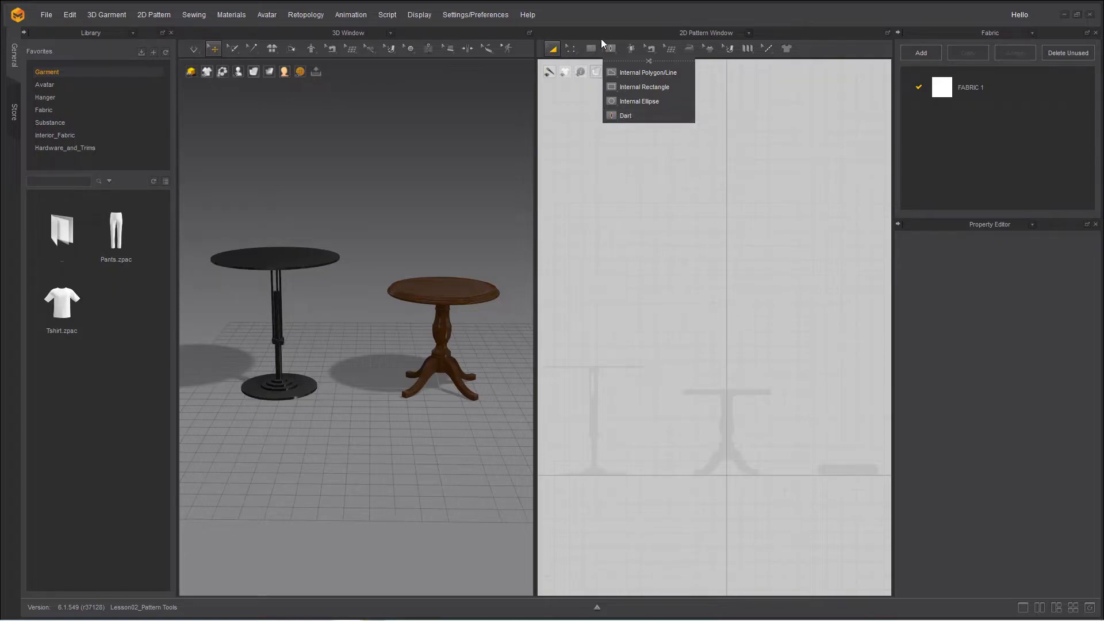
Step: Draw a square pattern about 793.5 mm per side with the Rectangle tool, above the wooden table's silhouette in the 2D view
mouse_move(592, 50)
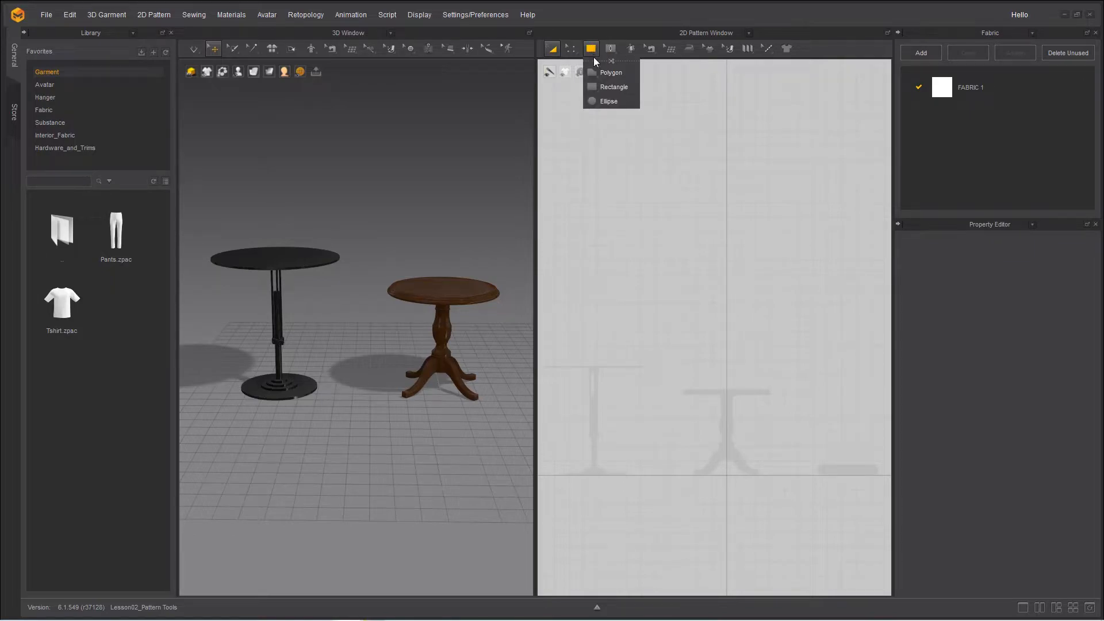
click(605, 87)
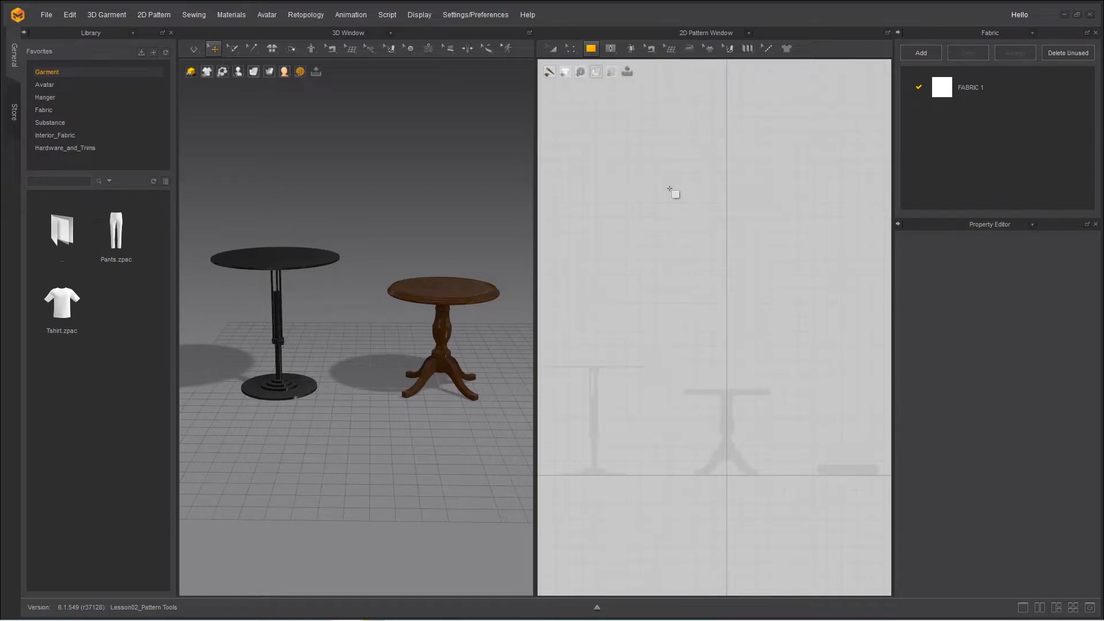
drag(669, 188, 785, 248)
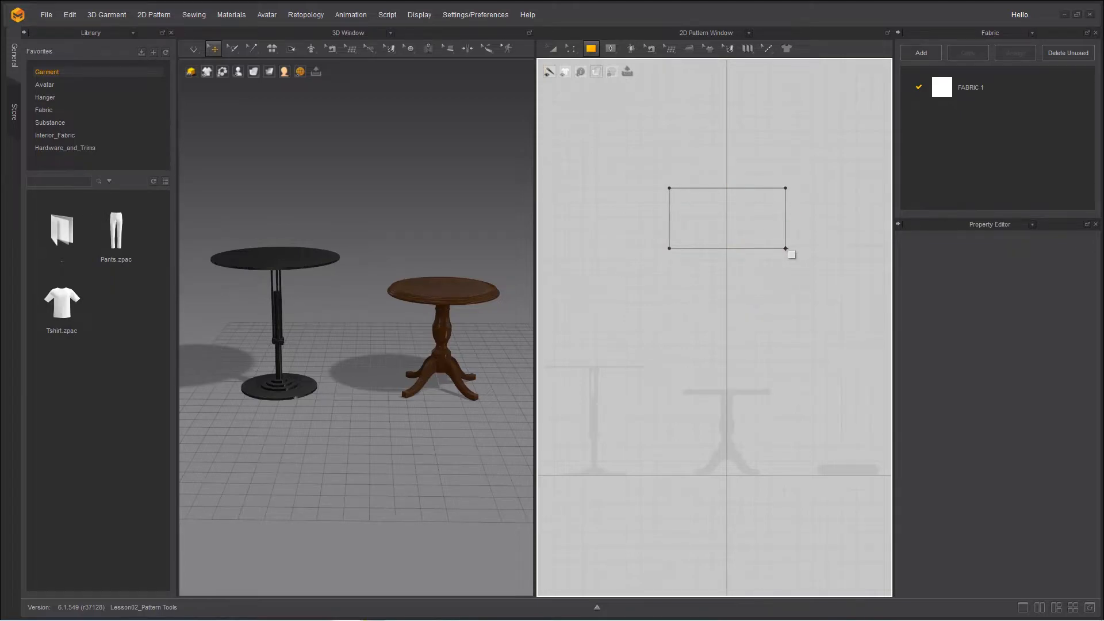
shift+drag(785, 248, 776, 232)
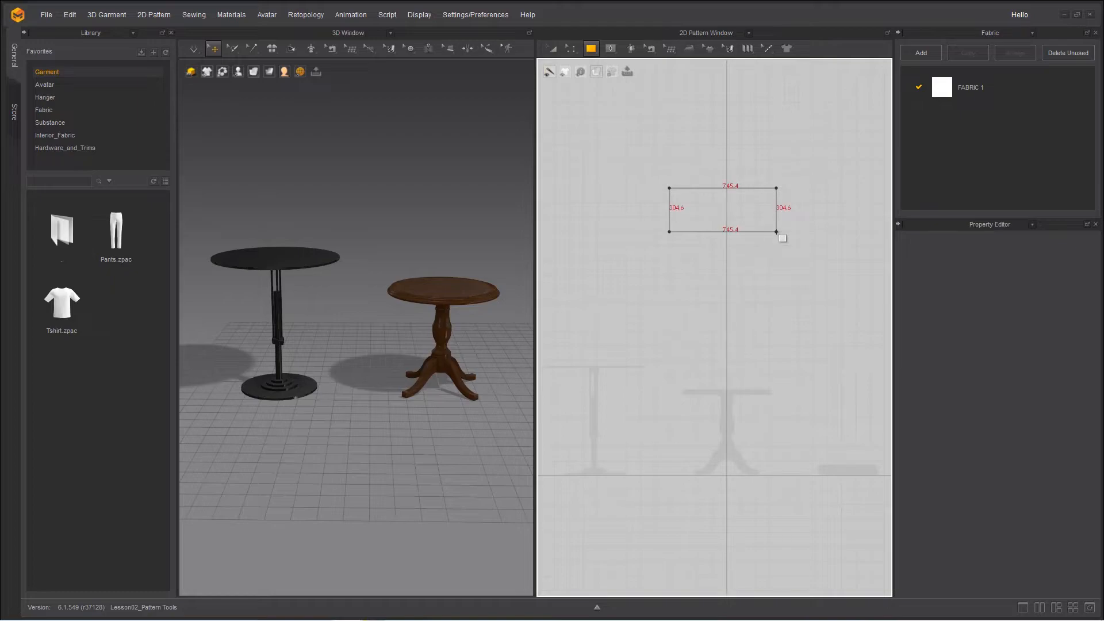
shift+drag(776, 231, 783, 239)
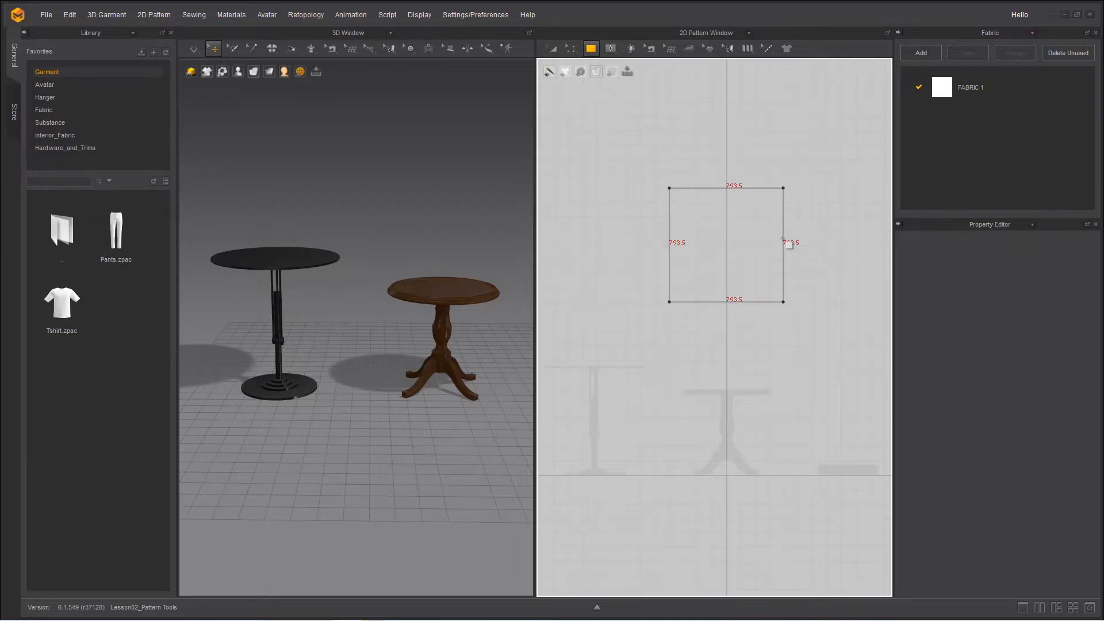
click(782, 239)
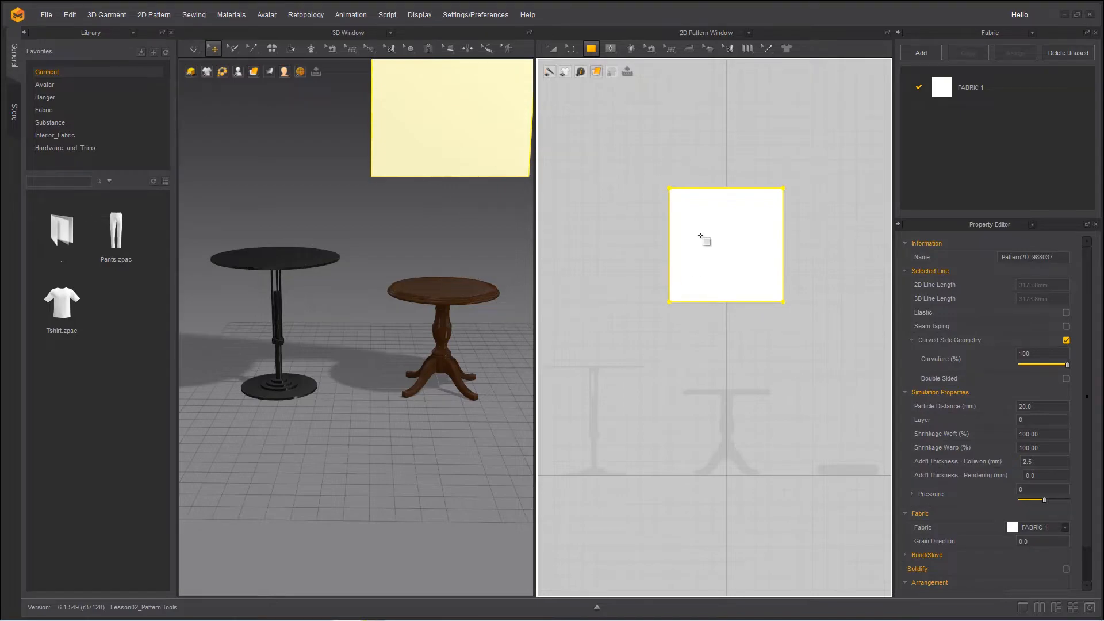
Step: Move the square pattern in the 2D view up and to the left, mostly beyond the vertical centre line
click(549, 52)
click(729, 247)
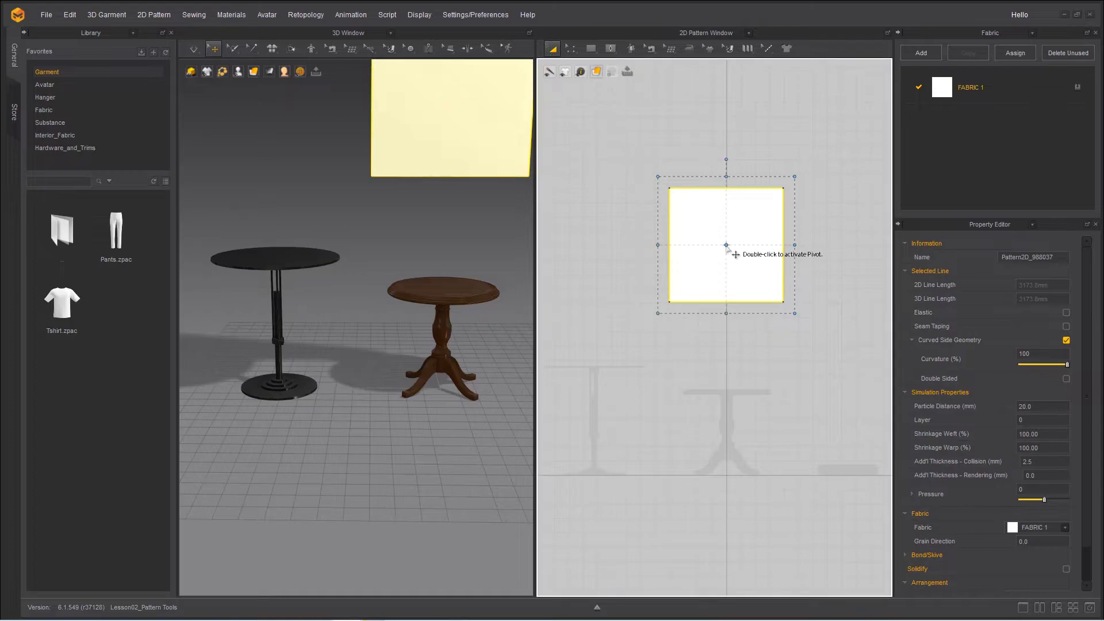
drag(722, 237, 634, 183)
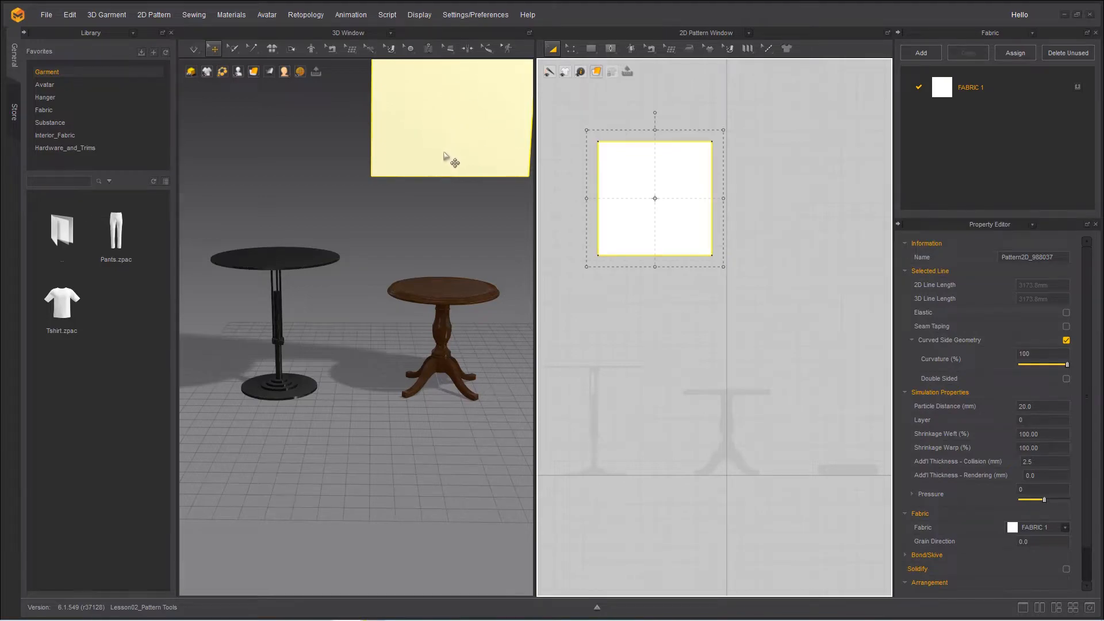
Step: Select the square pattern in the 3D view to try its move gizmo, and delete the pattern
right_drag(451, 160, 414, 251)
scroll(423, 310, down, 2)
right_drag(423, 310, 394, 295)
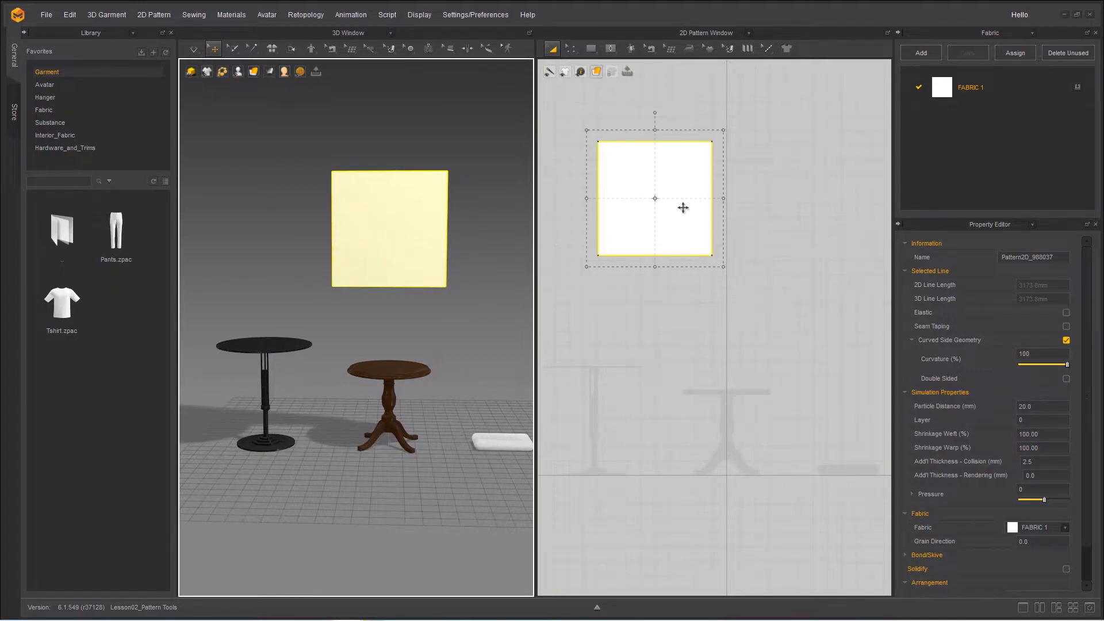
click(405, 236)
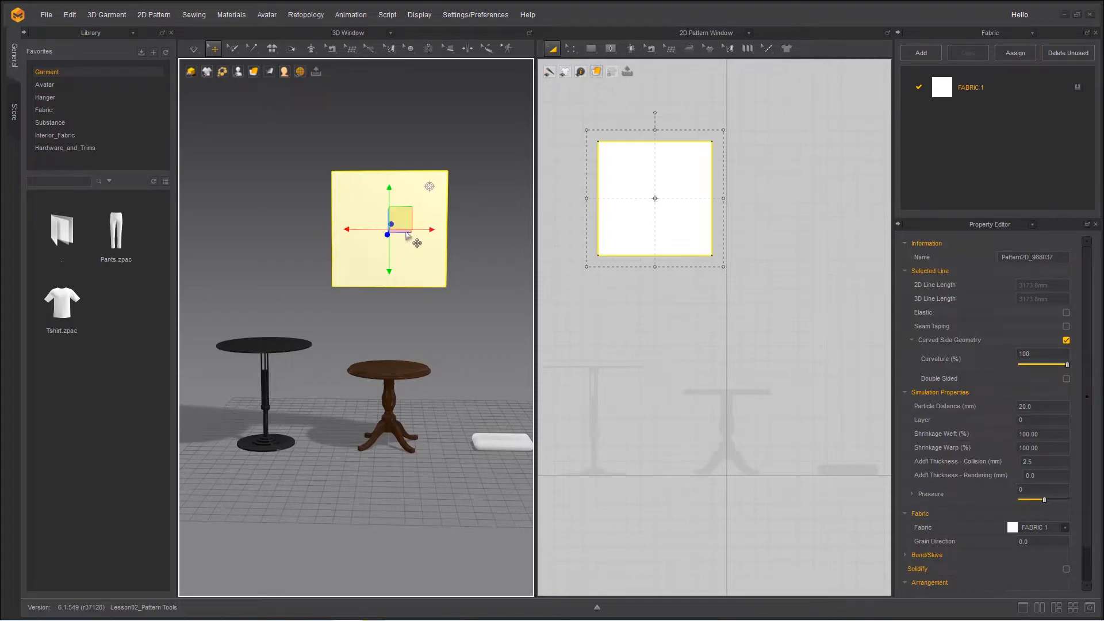
mouse_move(435, 236)
mouse_down()
mouse_move(475, 236)
mouse_move(414, 239)
mouse_move(460, 240)
mouse_move(427, 246)
mouse_up()
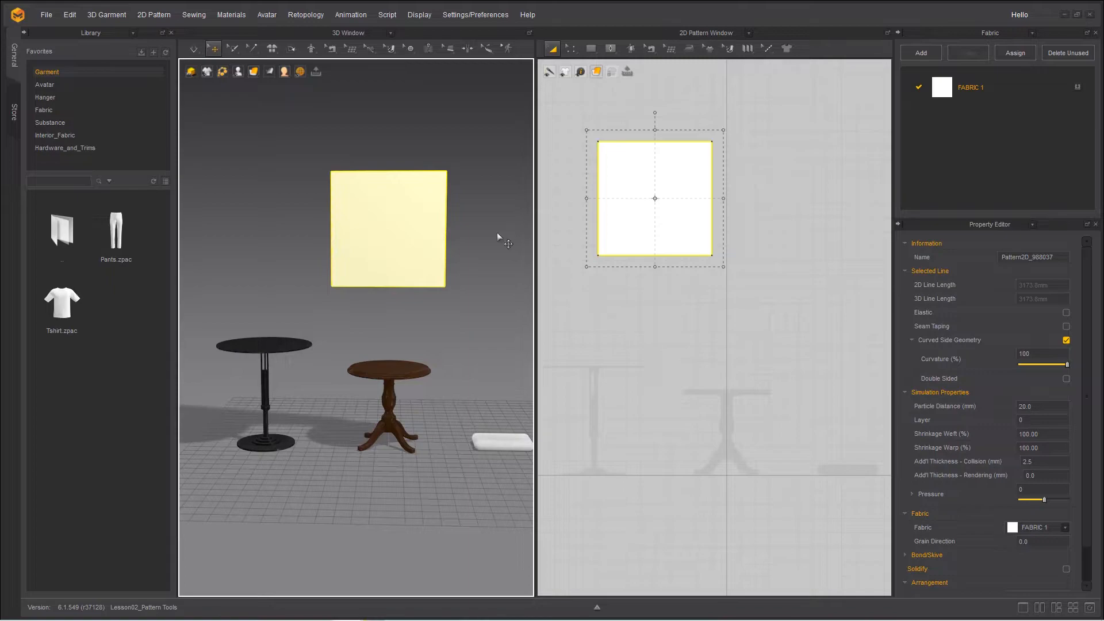
key(Delete)
Step: Draw a square pattern about 1000 mm per side outward from its centre on the vertical centre line, and delete it
click(591, 48)
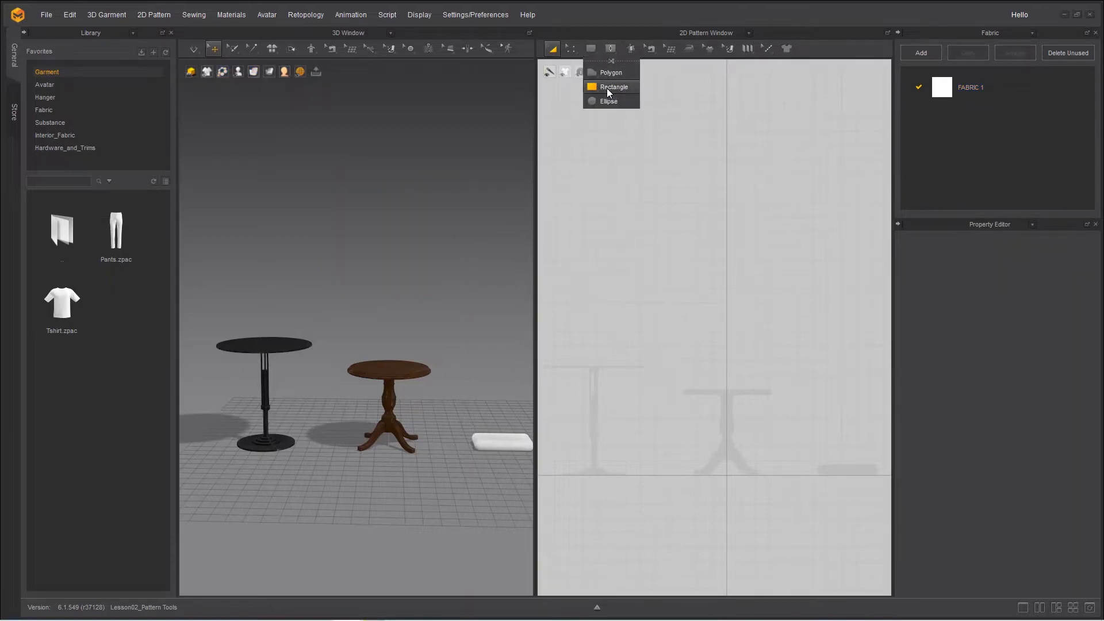
click(607, 88)
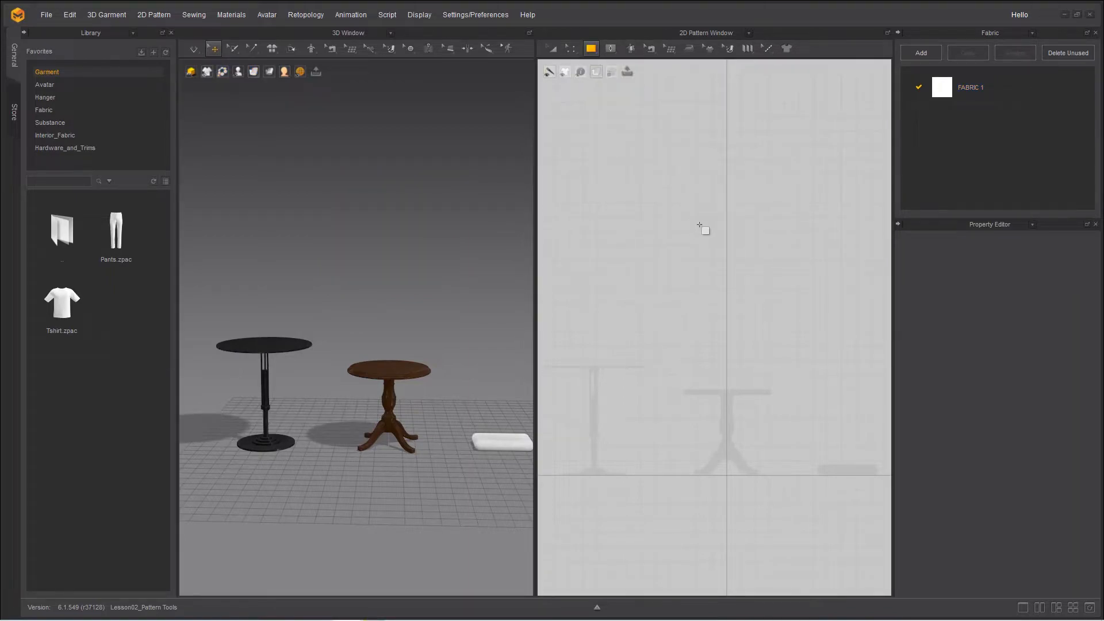
key(ctrl)
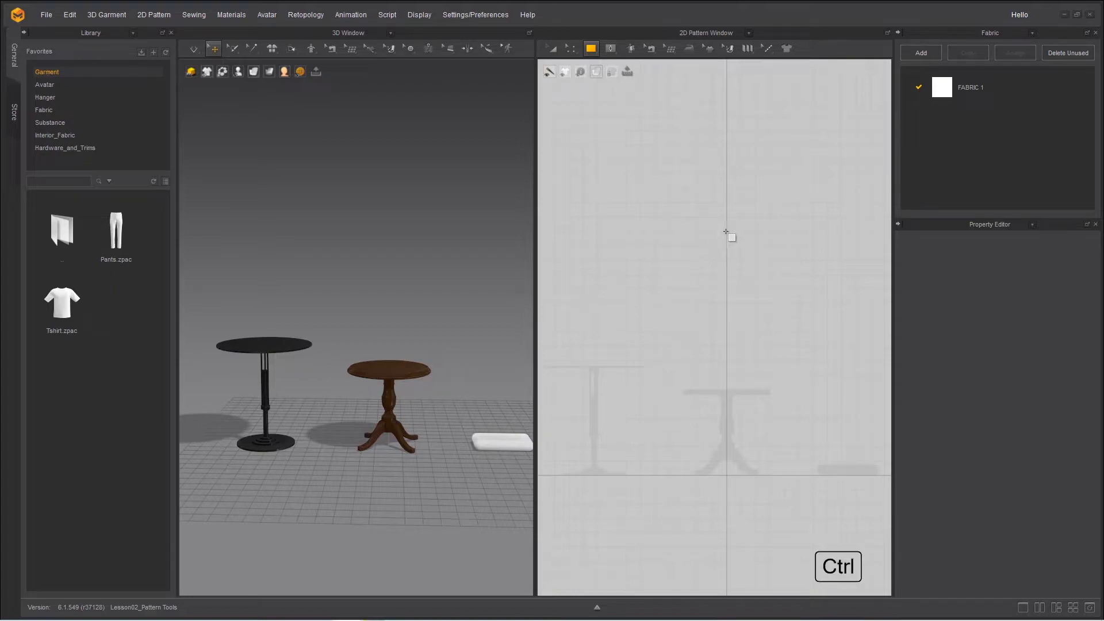
ctrl+drag(727, 231, 772, 267)
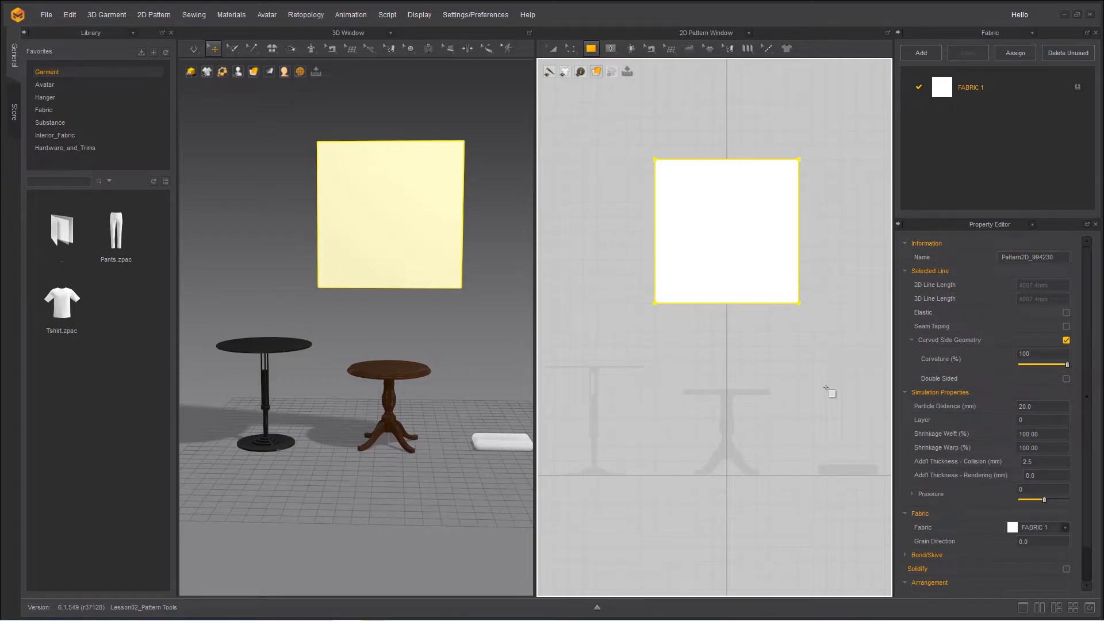
key(Delete)
Step: Start a rectangle by dimensions on the vertical centre line, with width and height 400 mm and 2 as the number of shapes
click(591, 49)
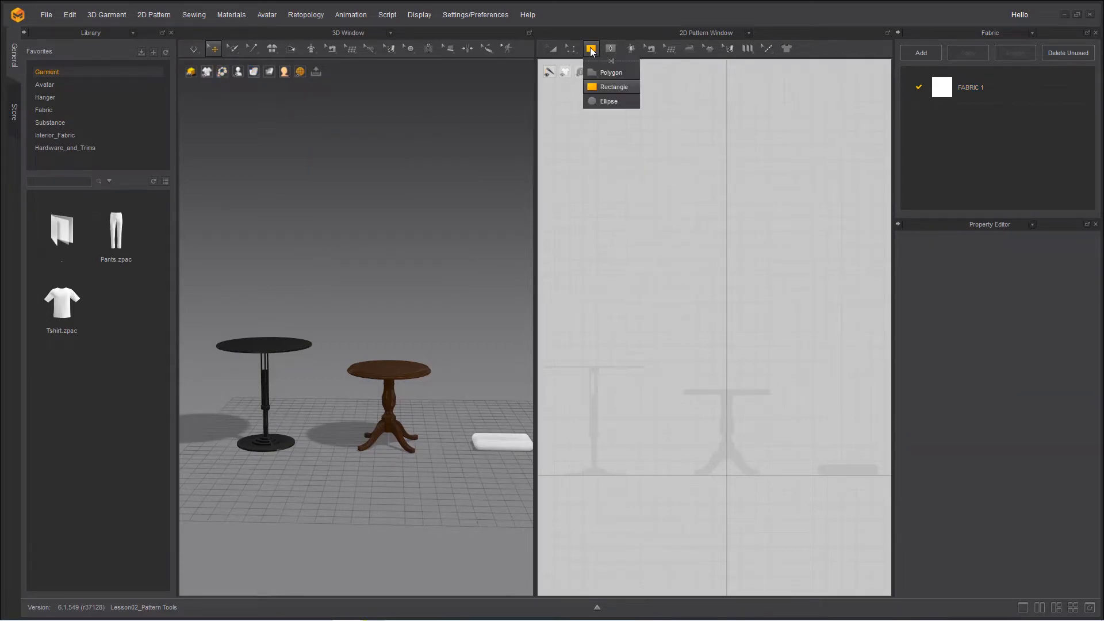
click(604, 87)
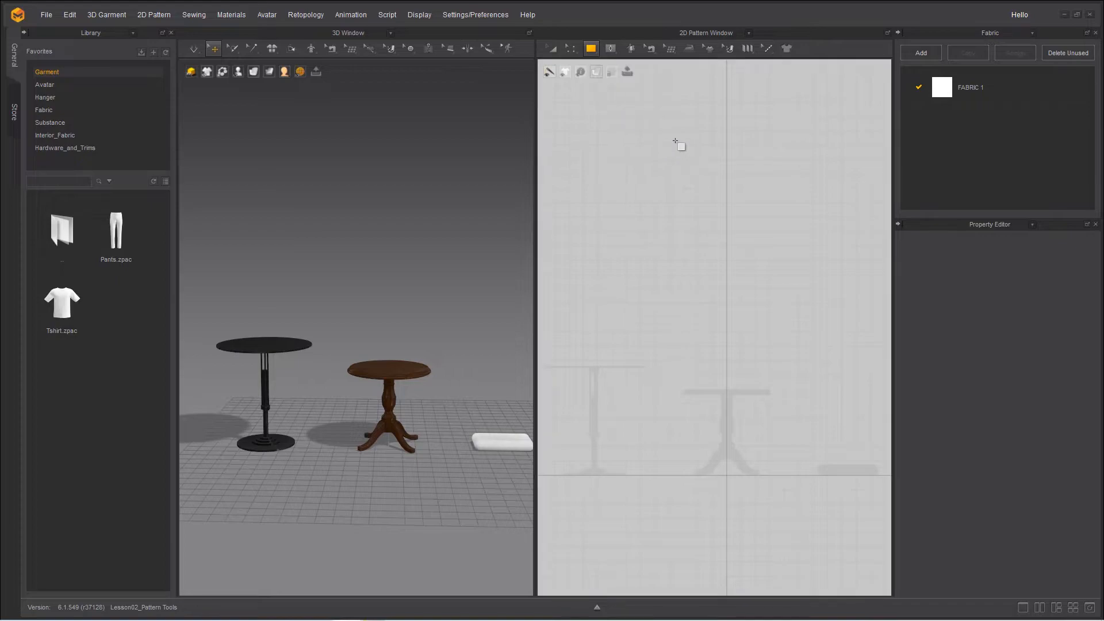
click(726, 217)
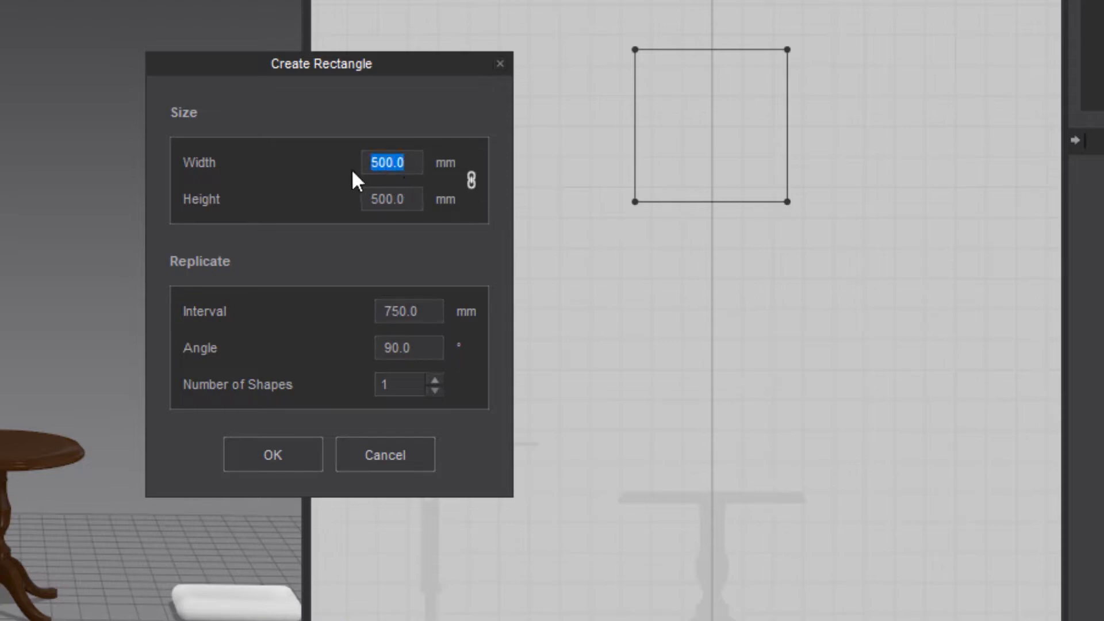
text(400)
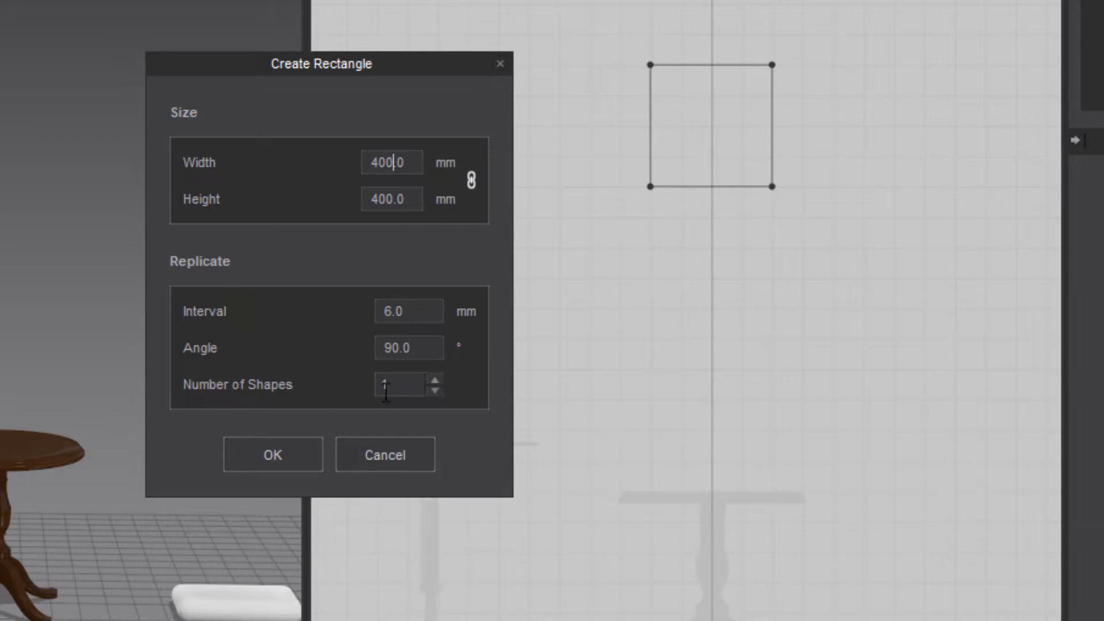
click(434, 380)
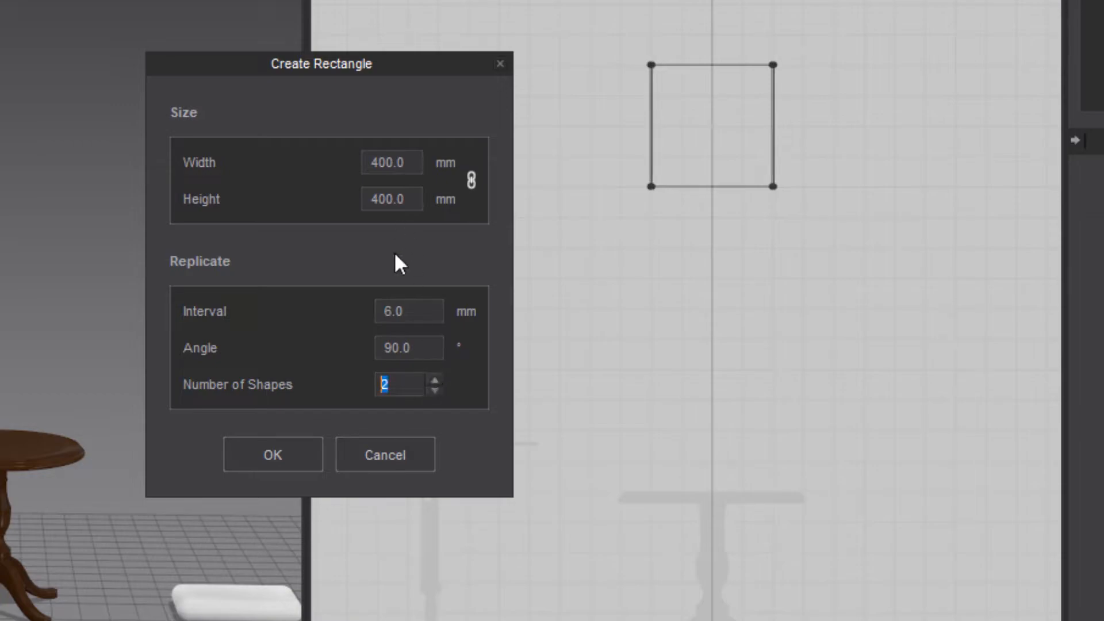
Step: Set the rectangle's replicate interval to 500 mm, after trying 50 mm, and its replicate angle to 45°
click(428, 311)
text(50)
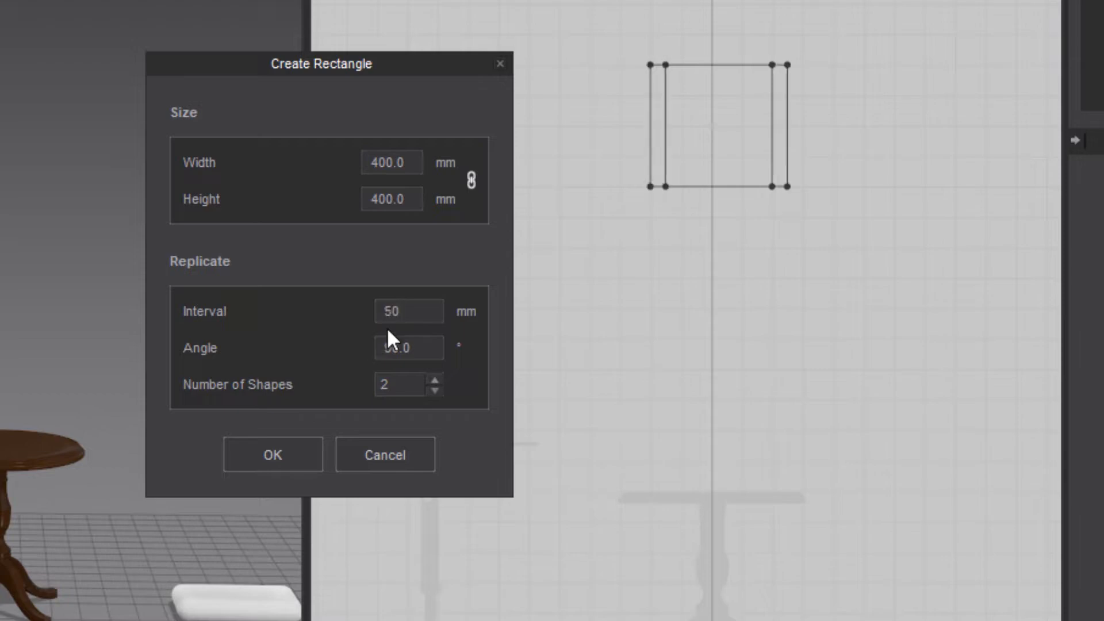
drag(340, 314, 334, 313)
text(500)
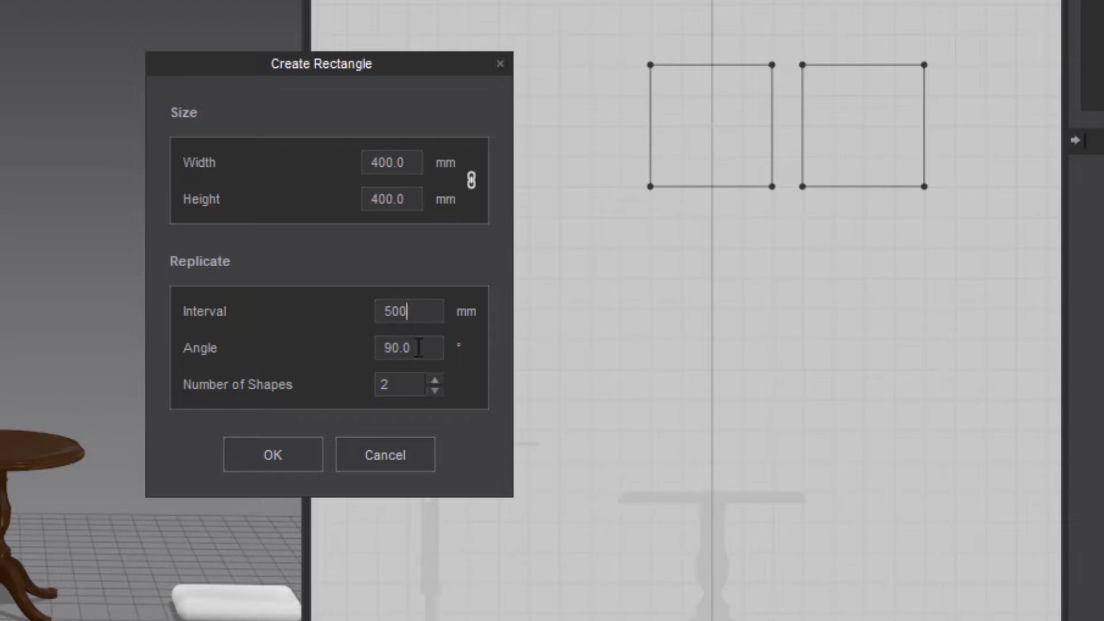
drag(419, 347, 387, 348)
text(45)
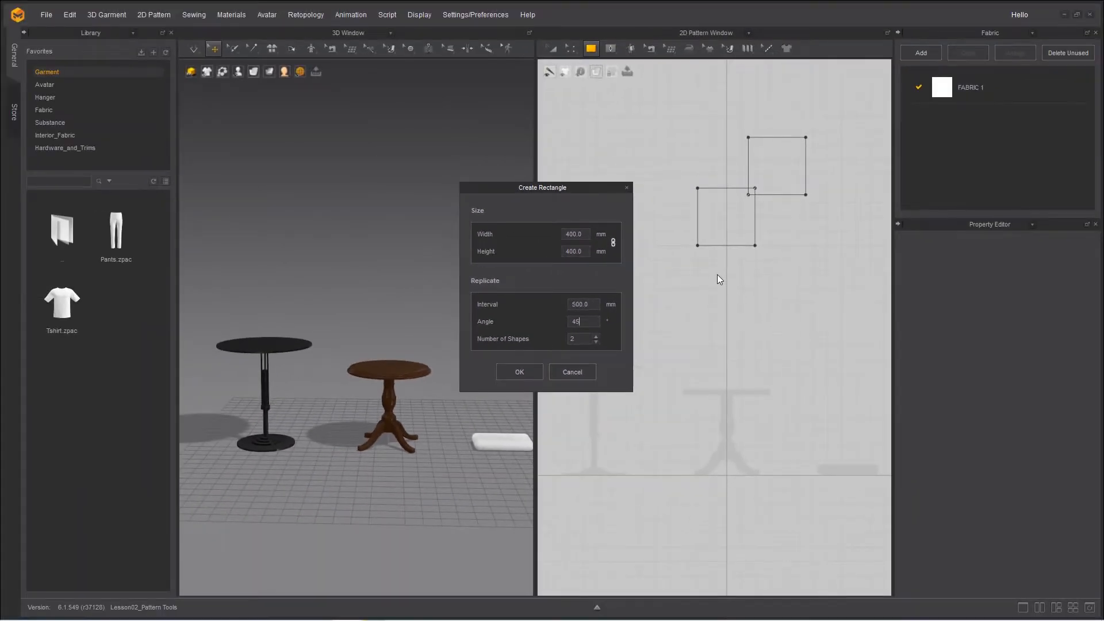
Step: Create the 400 mm square pattern from the entered dimensions, and delete it from the 2D view
click(470, 380)
click(519, 372)
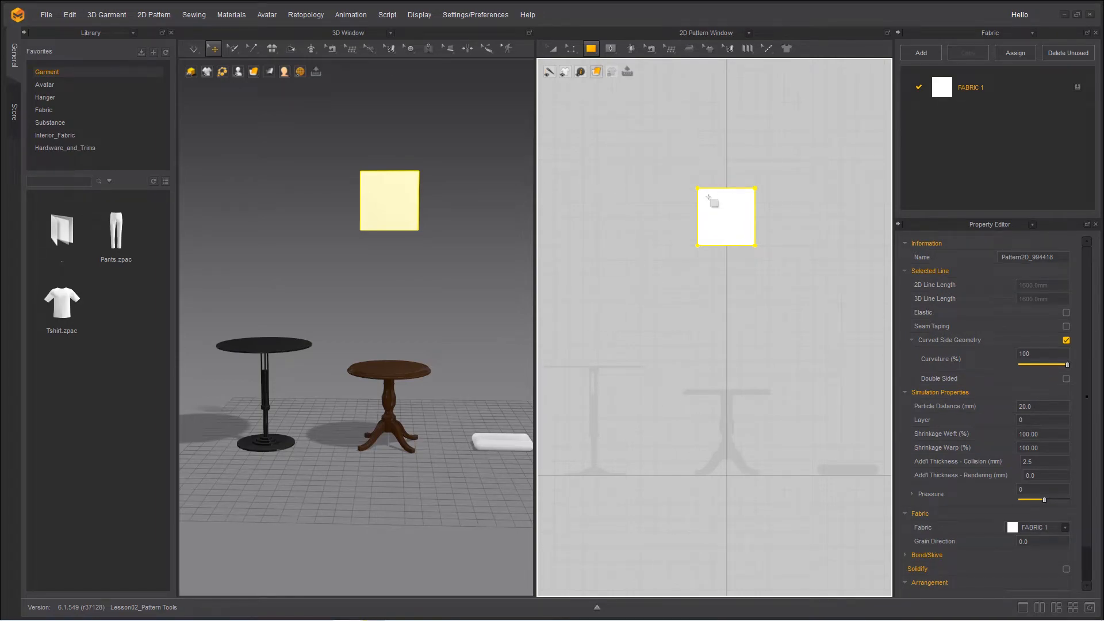
key(Delete)
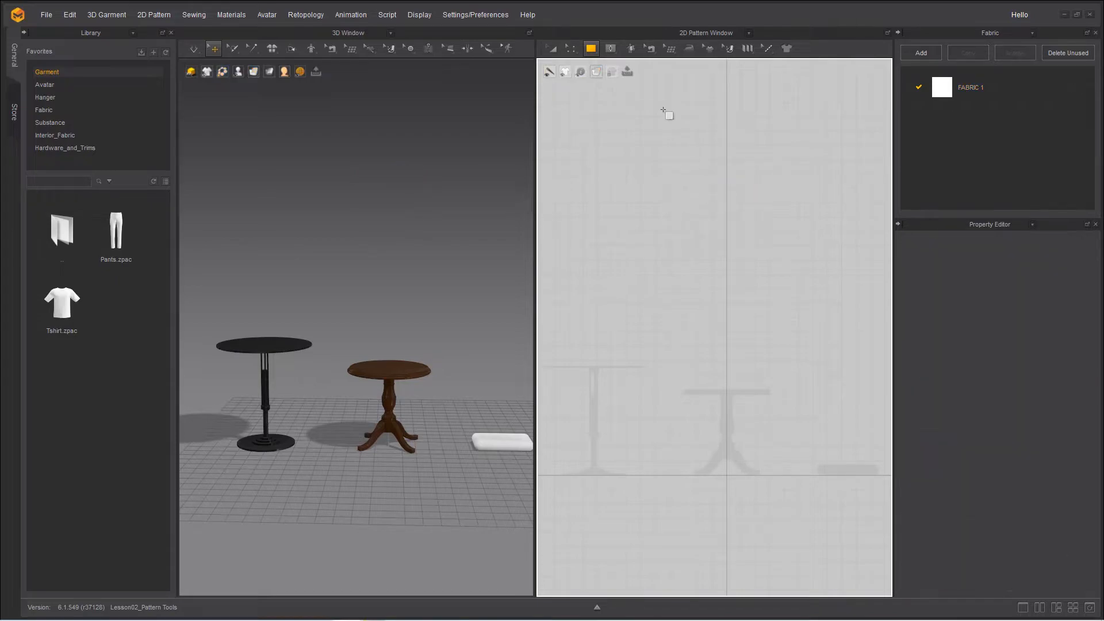
mouse_move(588, 47)
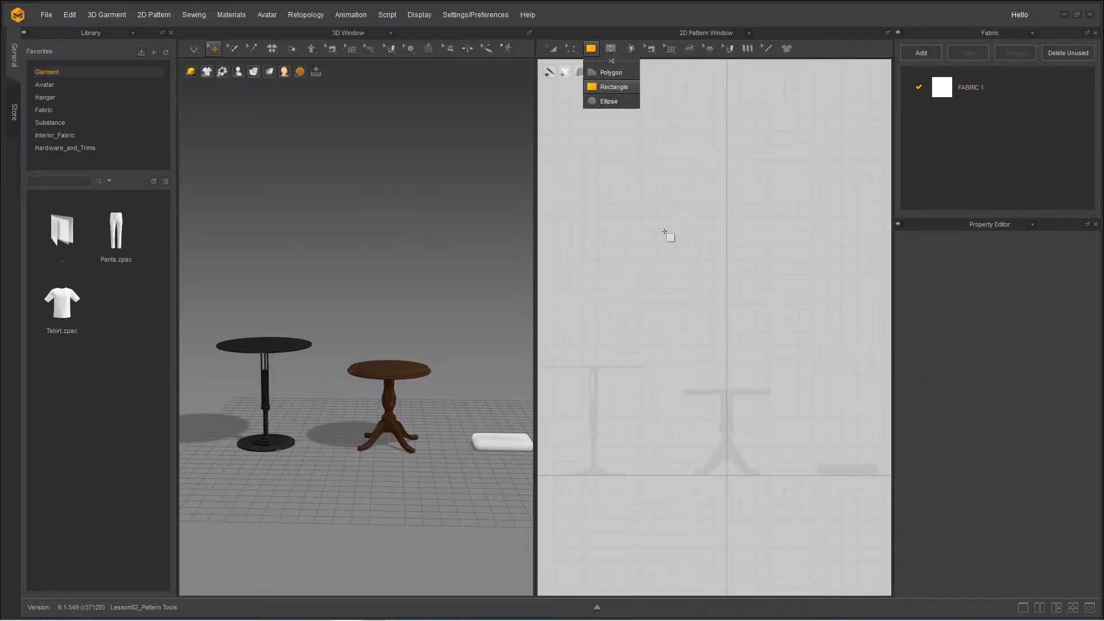
Step: Draw a square pattern about 860 mm per side outward from its centre, and move it above the wooden table in 3D
drag(639, 217, 700, 254)
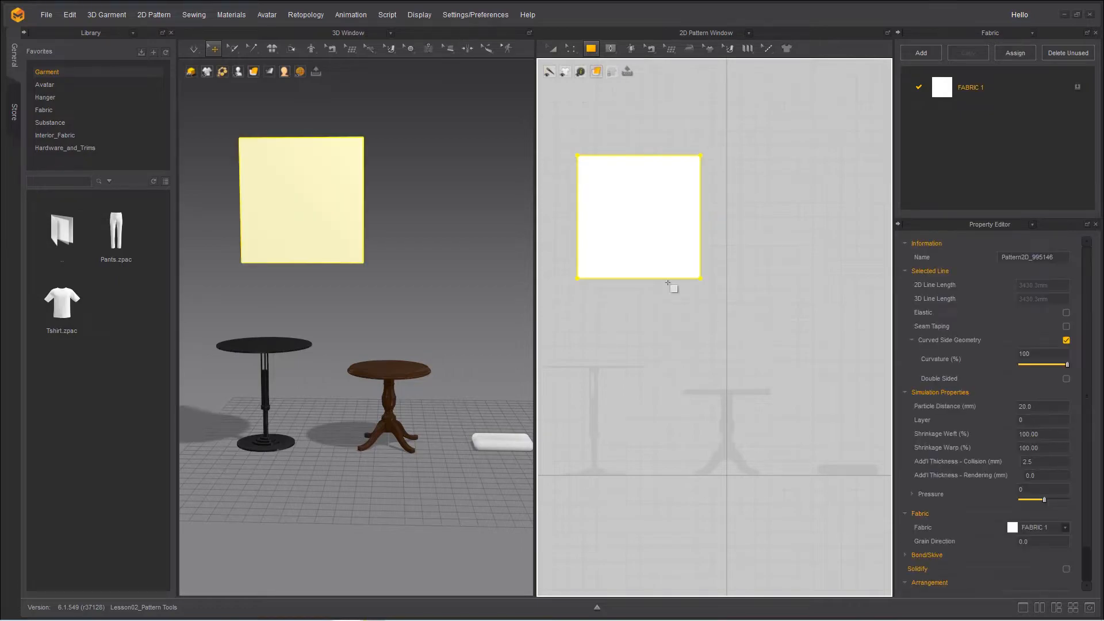
click(329, 196)
drag(372, 198, 456, 197)
drag(412, 156, 413, 245)
click(440, 441)
Step: Rotate the square pattern in 3D until it lies horizontally above the wooden table top
right_drag(440, 442, 327, 453)
middle_drag(327, 453, 349, 468)
scroll(350, 468, up, 5)
right_drag(350, 468, 346, 443)
click(391, 288)
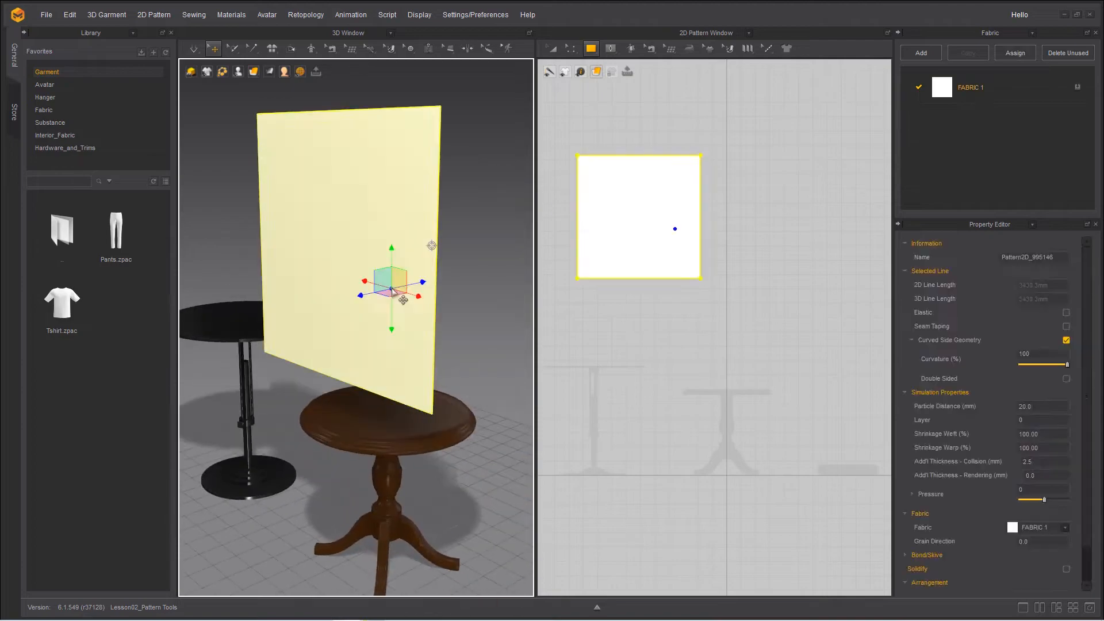
click(432, 245)
right_drag(295, 381, 341, 377)
drag(370, 270, 397, 313)
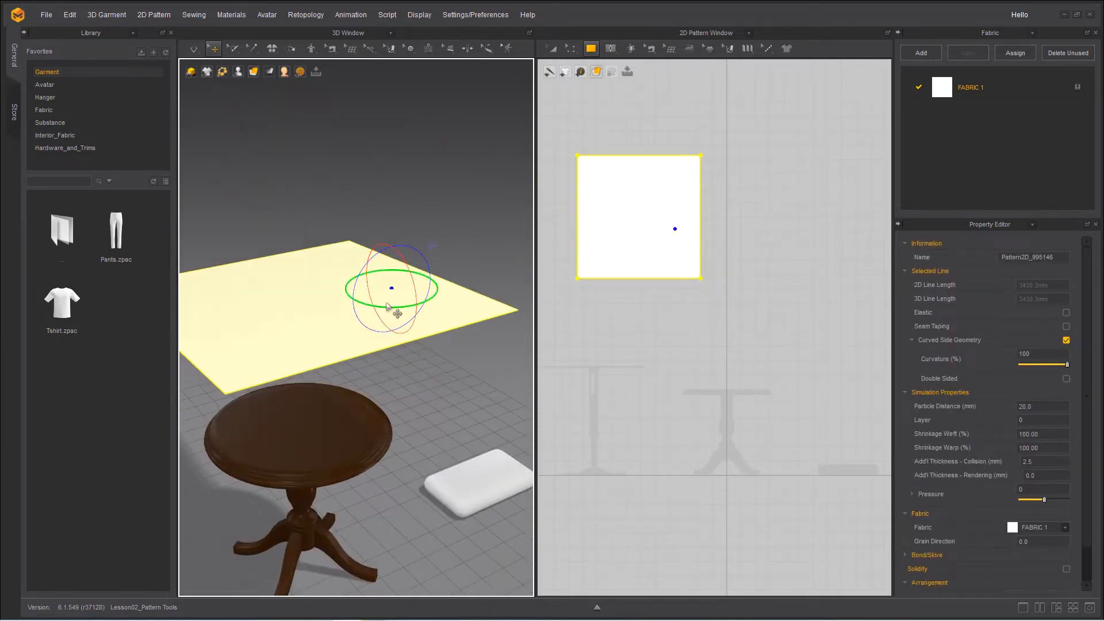
right_drag(397, 314, 371, 386)
Step: Move the square pattern in 2D up onto the vertical centre line, above the wooden table's silhouette
key(a)
drag(654, 228, 740, 127)
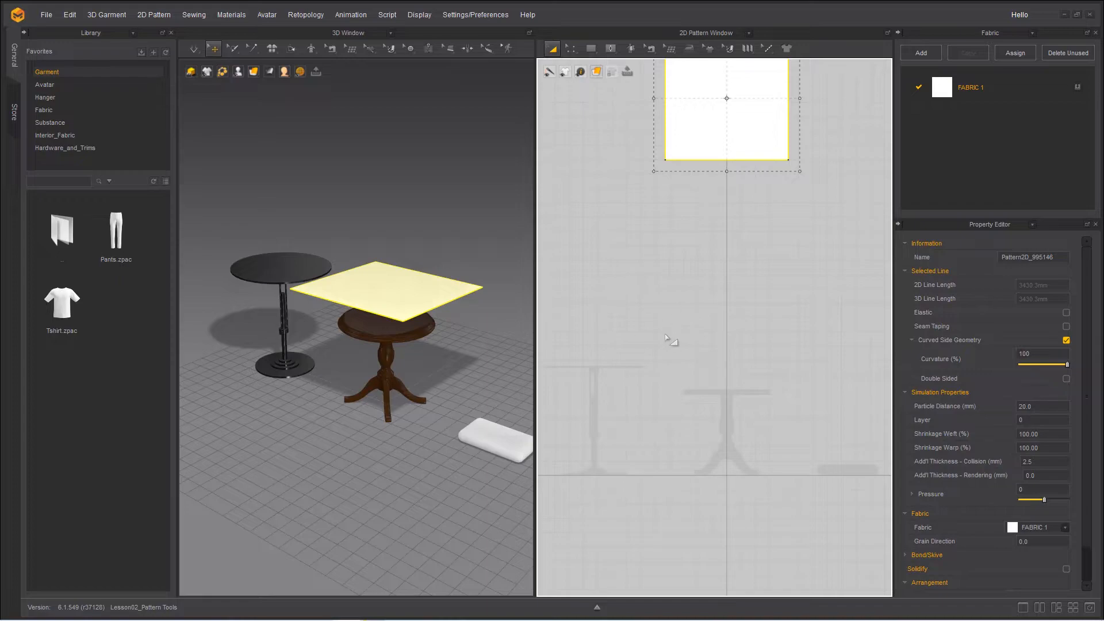
right_drag(680, 332, 696, 393)
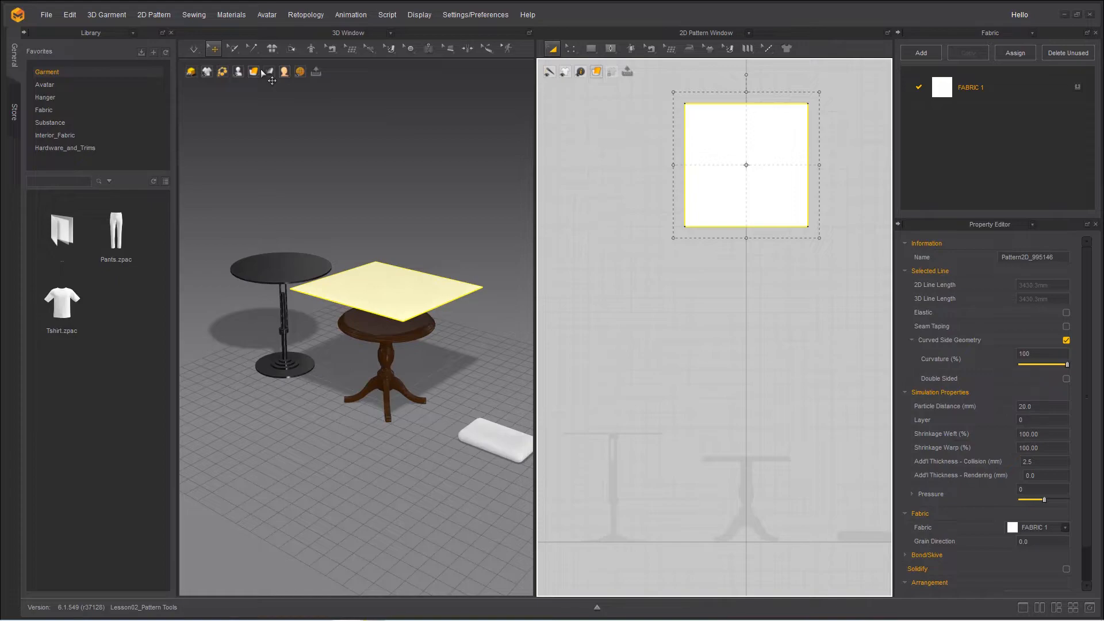
Step: Simulate in Normal (Default) mode to drape the square cloth over the wooden table, and inspect its folds
click(195, 51)
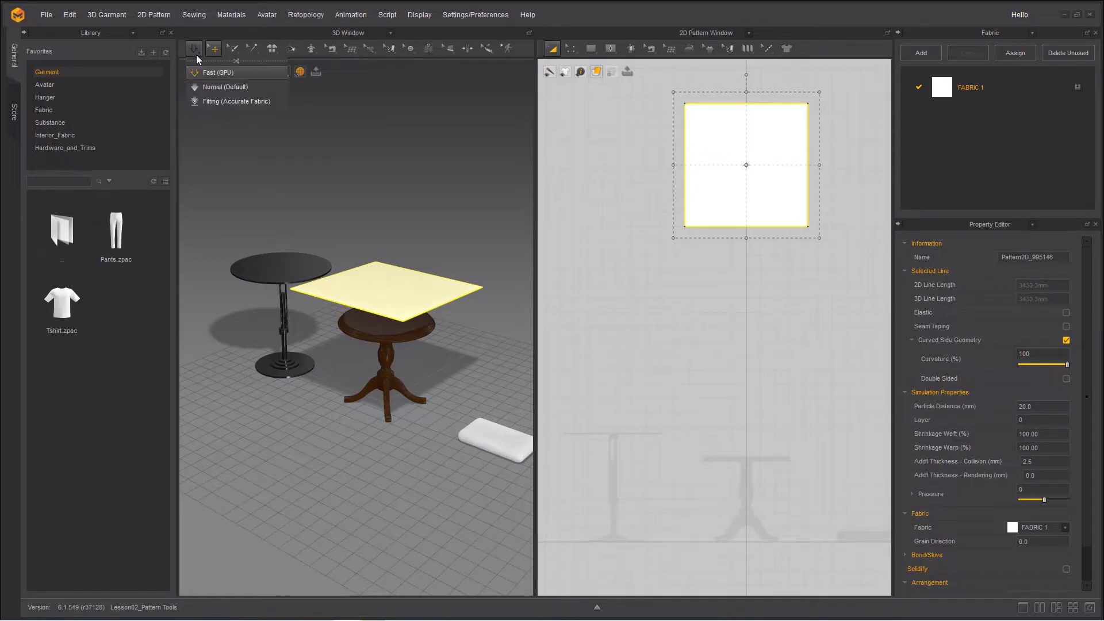
click(219, 87)
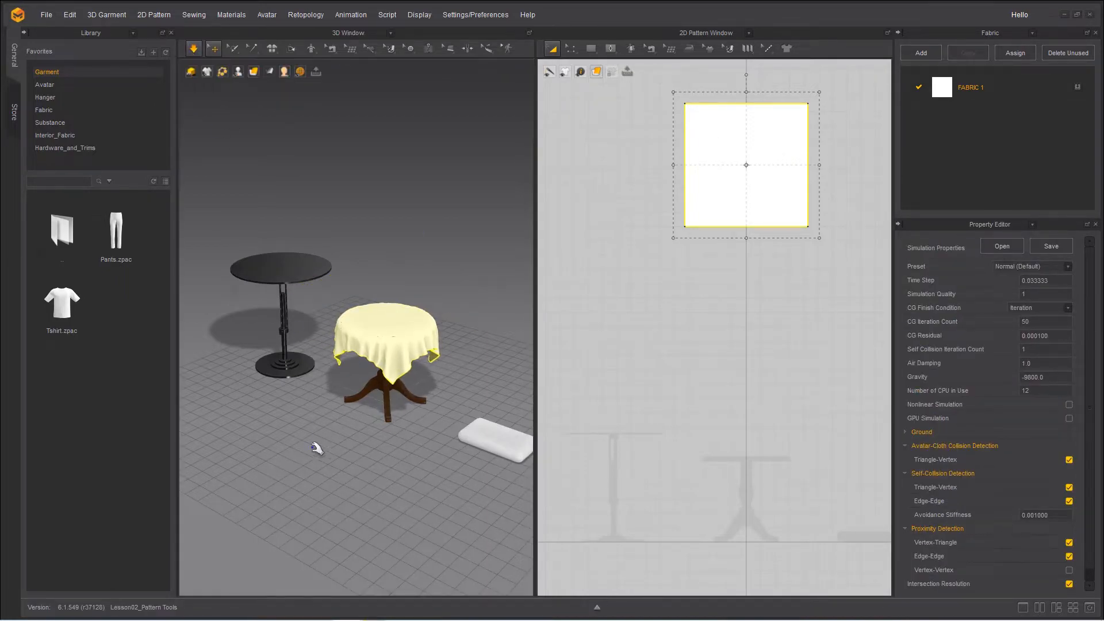
scroll(322, 446, up, 10)
middle_drag(376, 460, 323, 423)
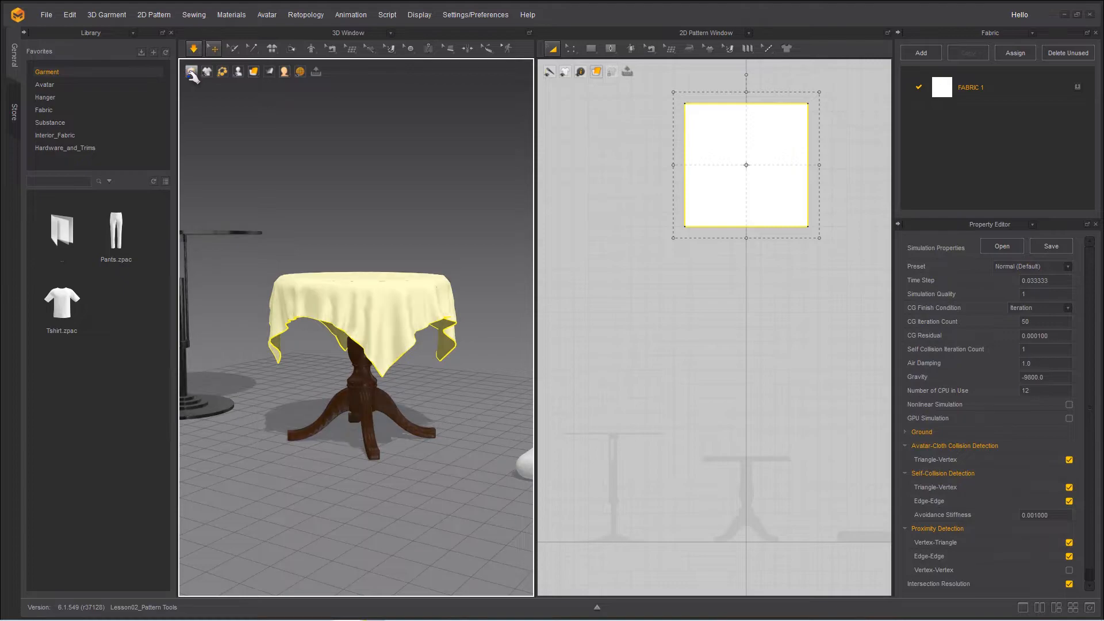
right_drag(275, 460, 242, 449)
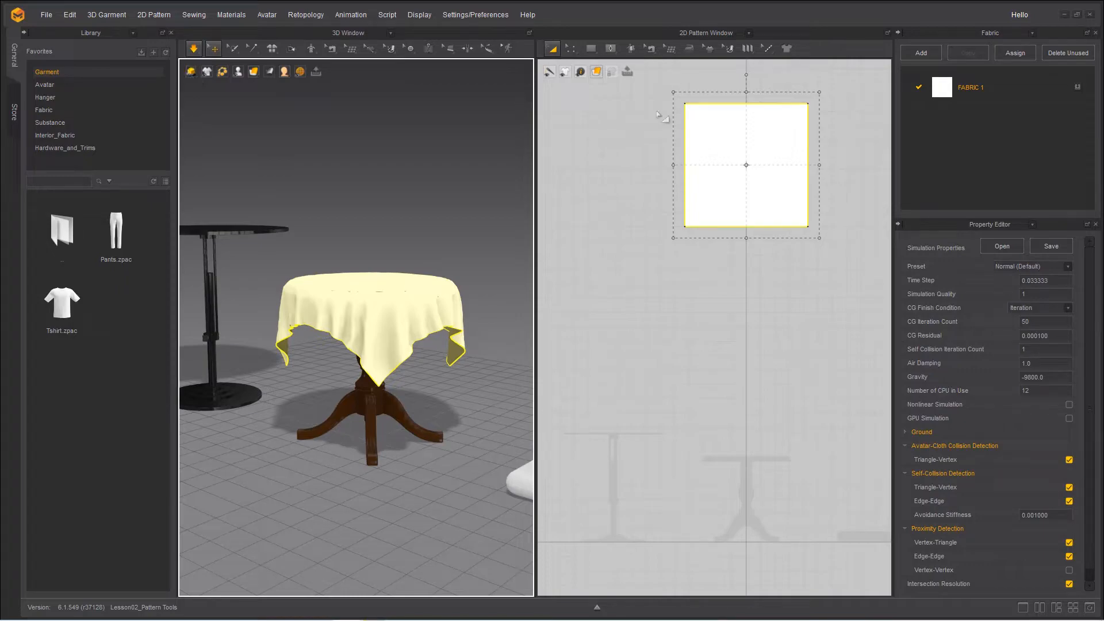
Step: Try the Ellipse tool beside the square pattern with a freehand ellipse and a circle drawn from its centre, undoing each
click(591, 48)
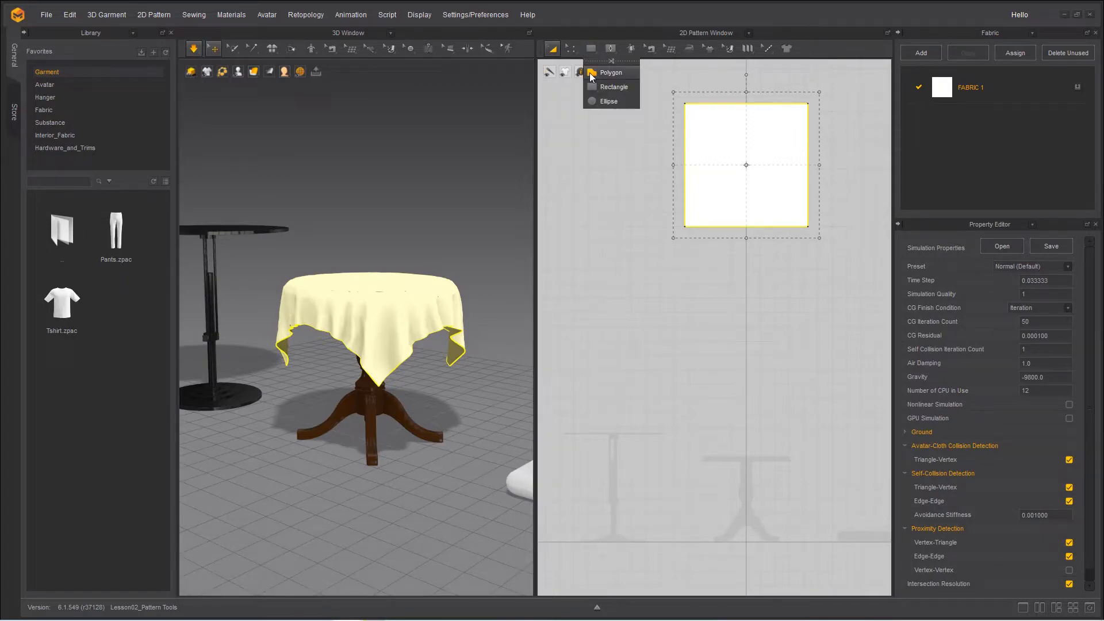
click(595, 101)
right_drag(581, 223, 695, 227)
drag(612, 115, 768, 255)
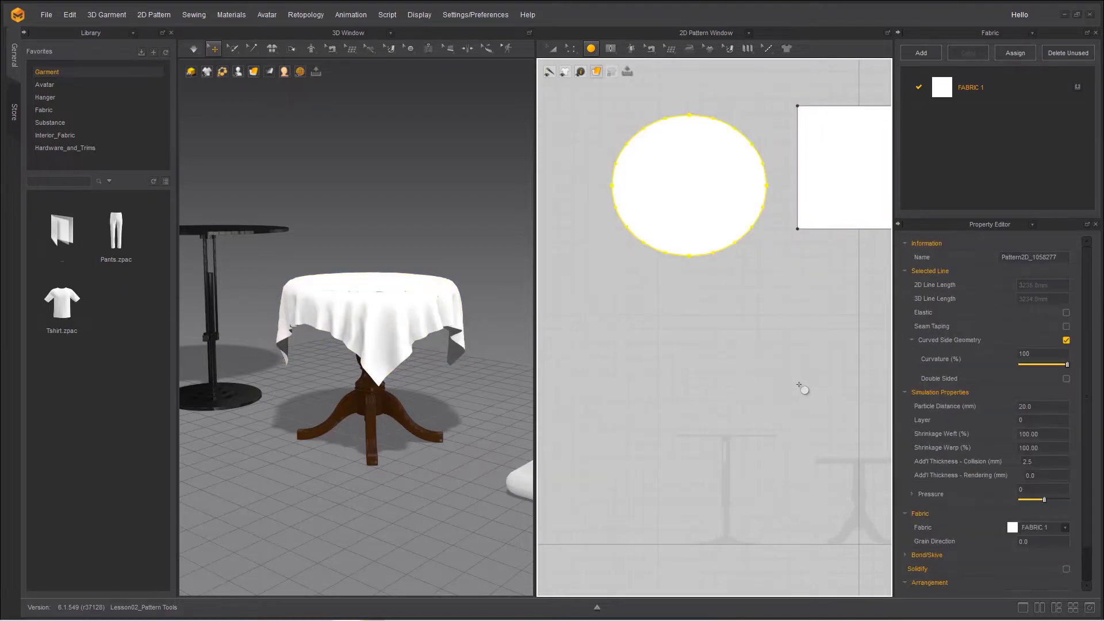
key(ctrl+z)
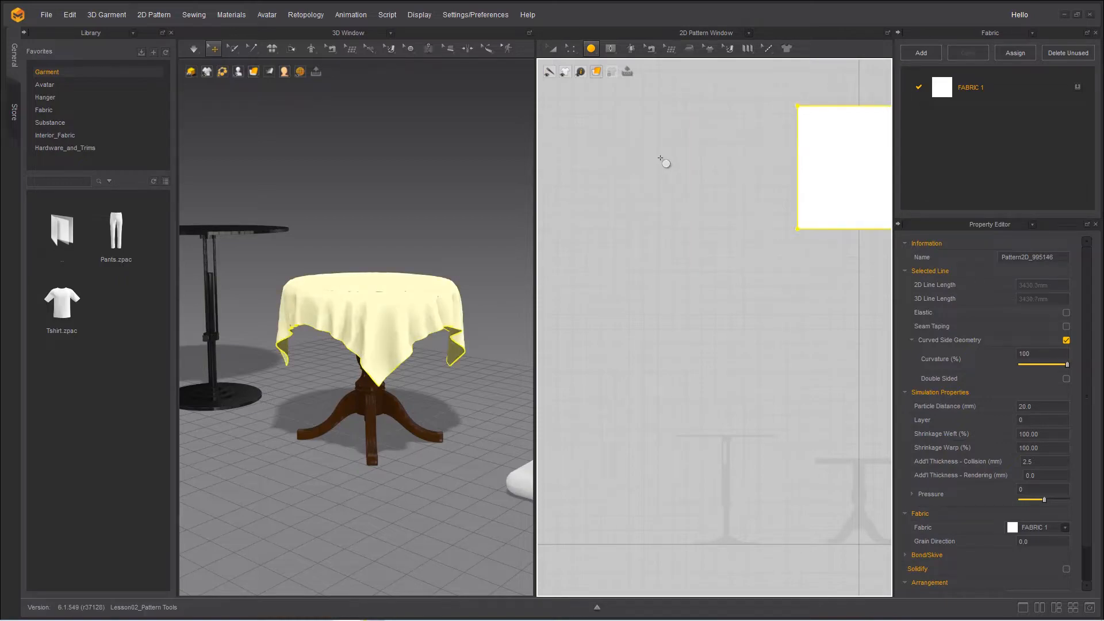
drag(658, 156, 738, 241)
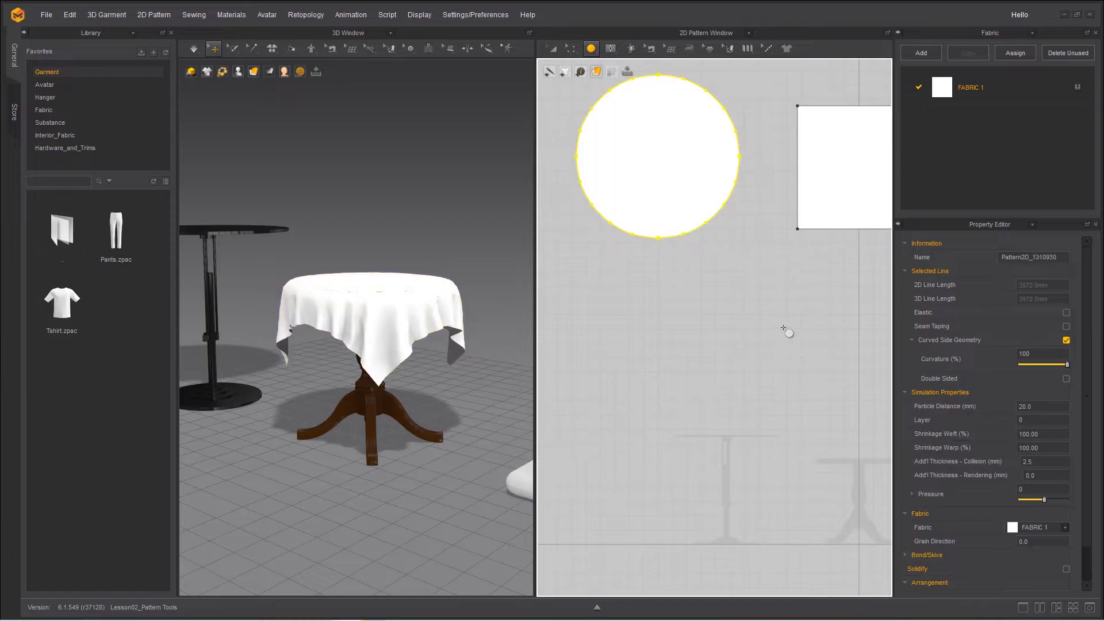
key(ctrl+z)
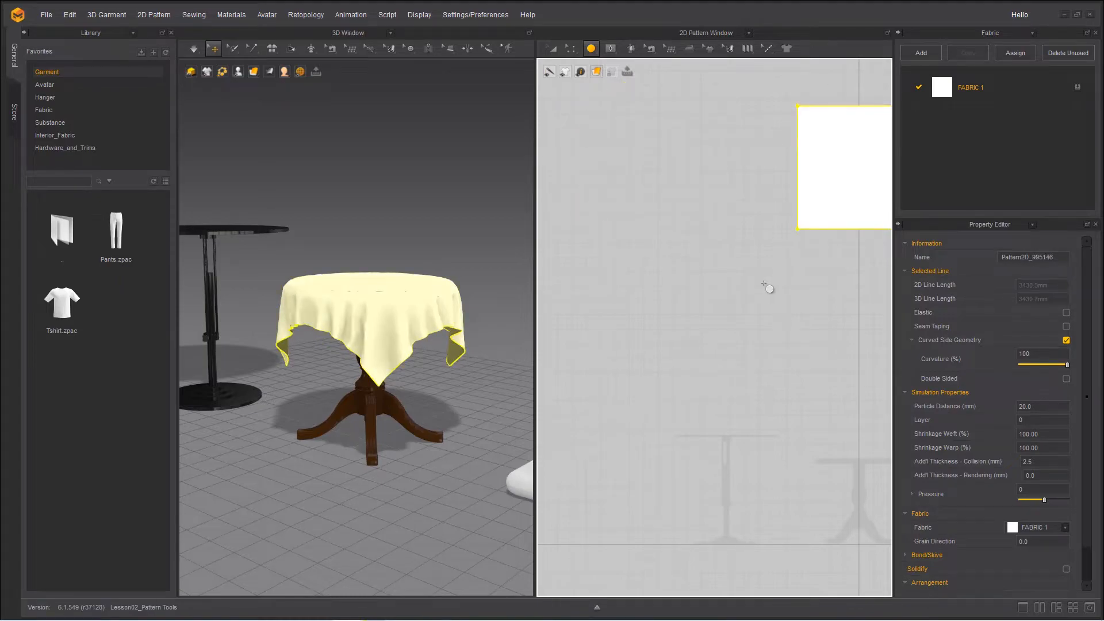
Step: Start an ellipse by dimensions beside the square pattern, trying radius sizing and returning to diameter
click(674, 172)
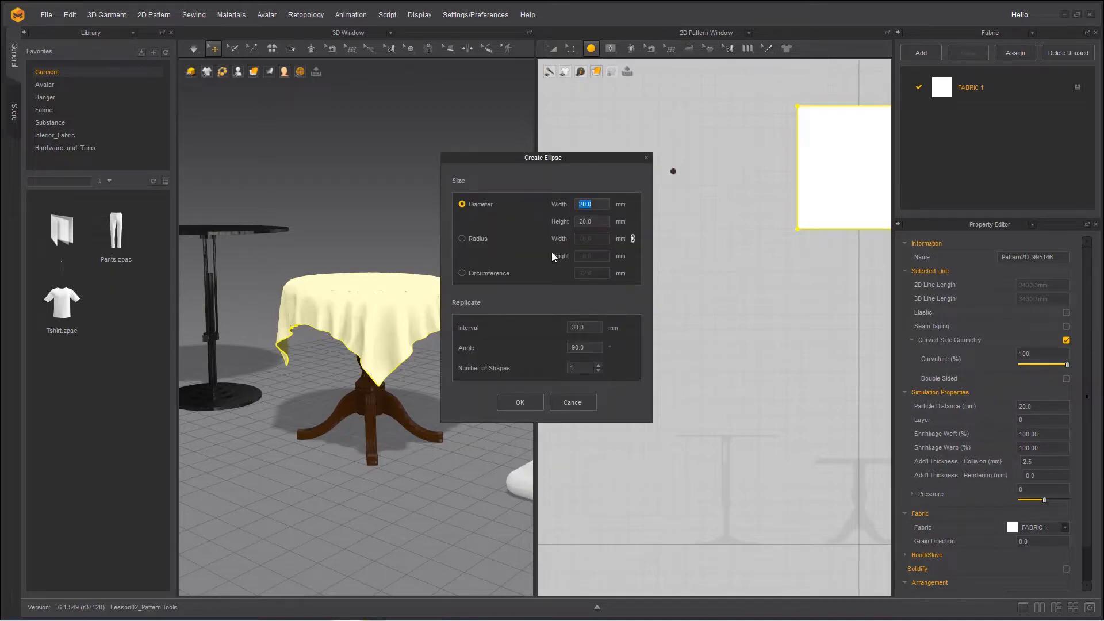
click(462, 239)
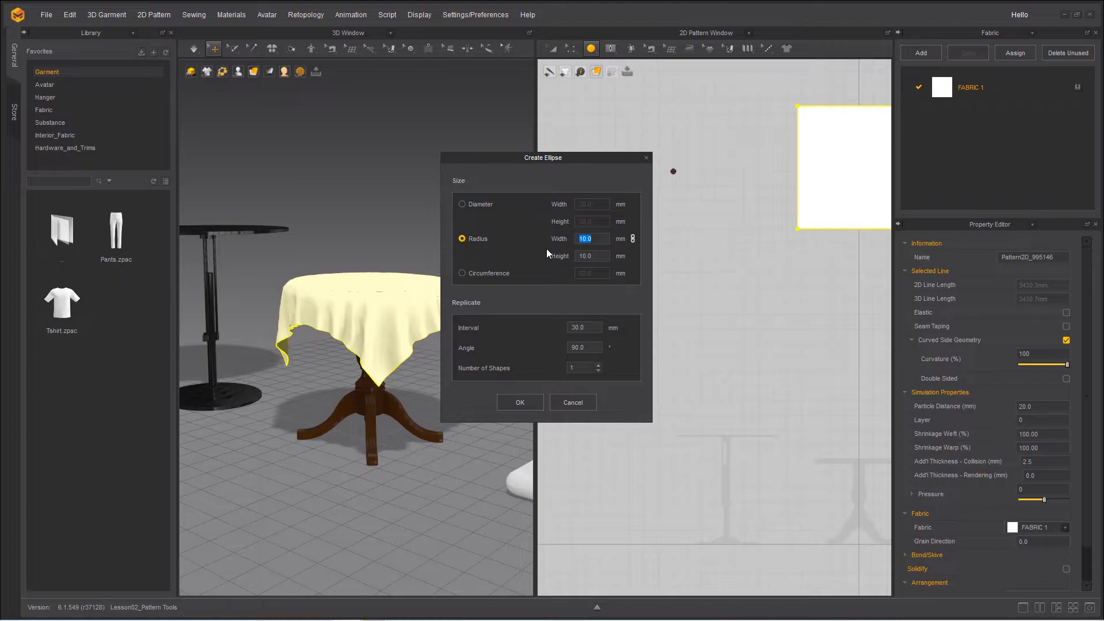
click(462, 205)
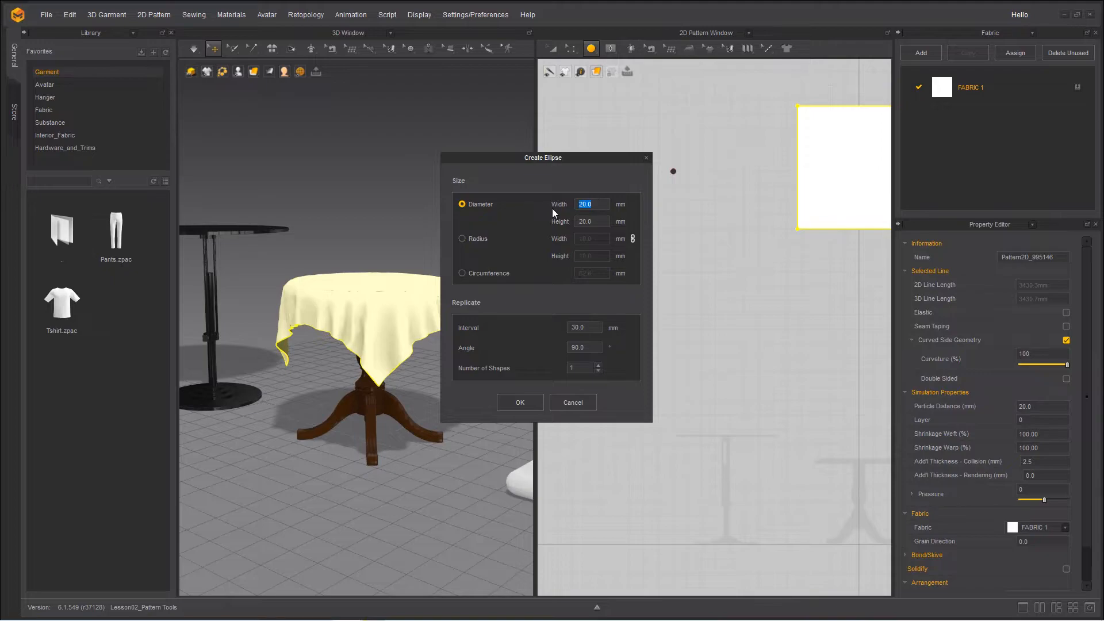
Step: Try ellipse diameters of 500, 800 and 900 mm, and preview 2 shapes before returning the number to 1
text(500)
double_click(588, 209)
text(800)
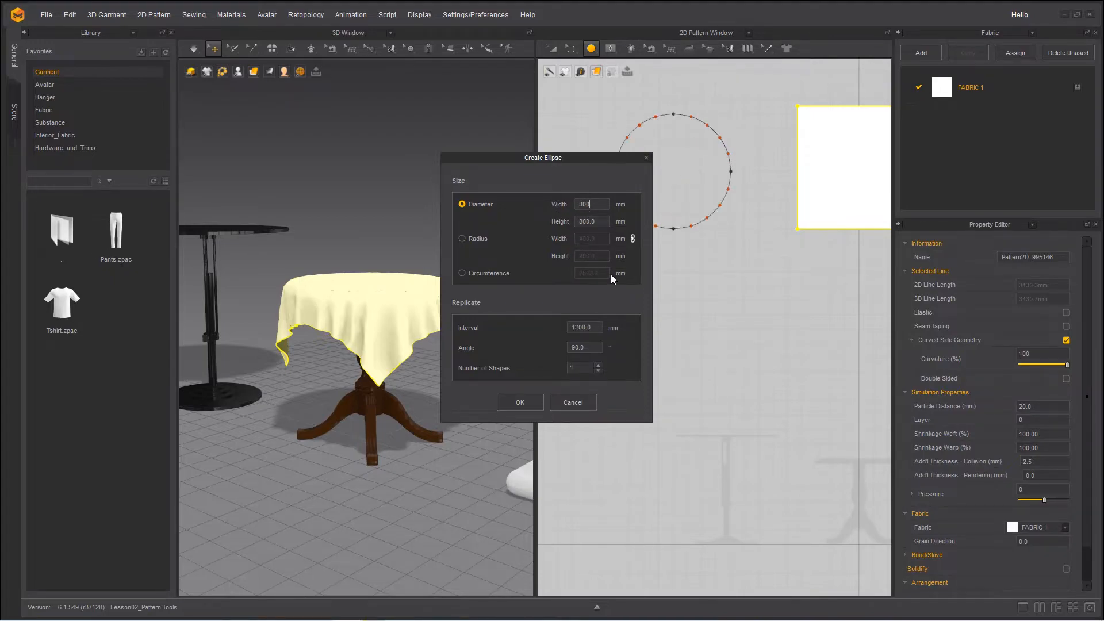
drag(591, 204, 507, 202)
text(900)
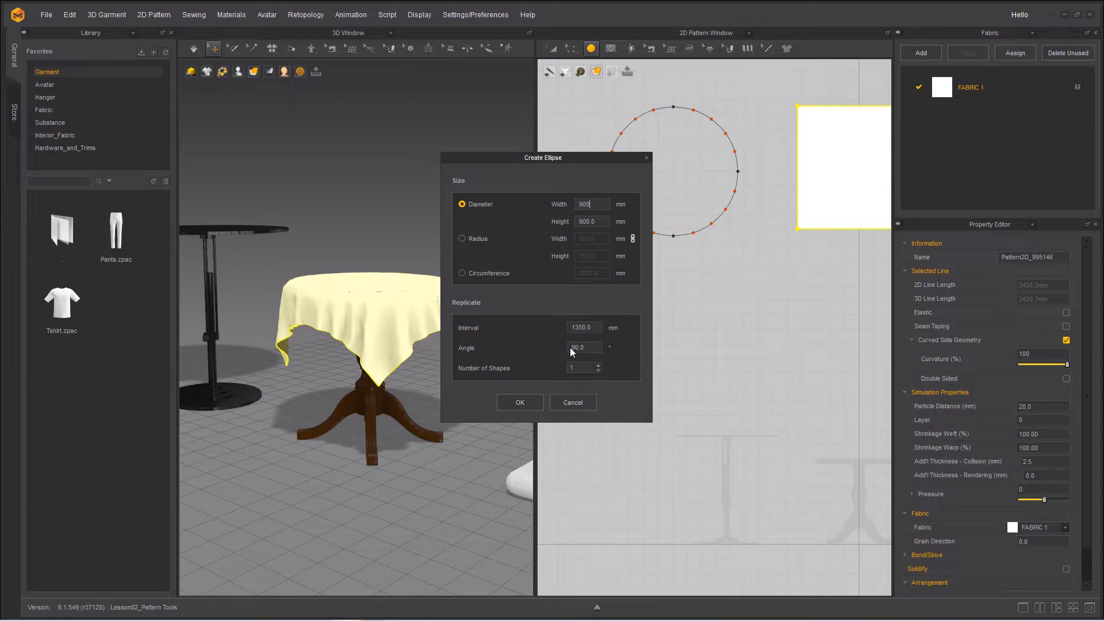
click(598, 365)
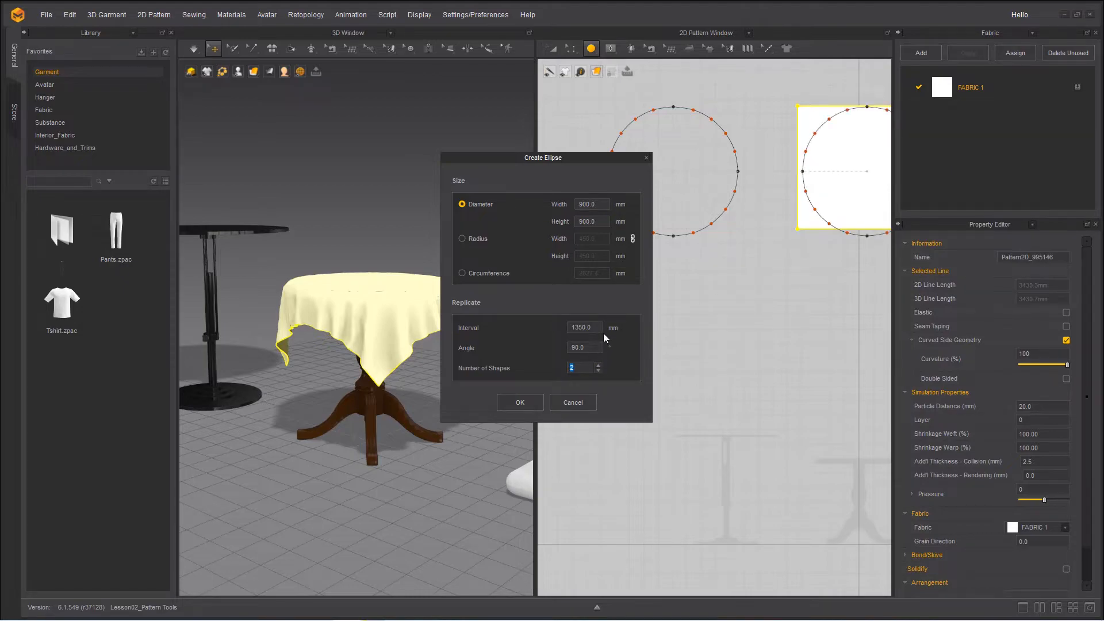
click(599, 371)
Step: Set the ellipse's width and height to 1000 mm and create the circular pattern
double_click(608, 205)
text(1000)
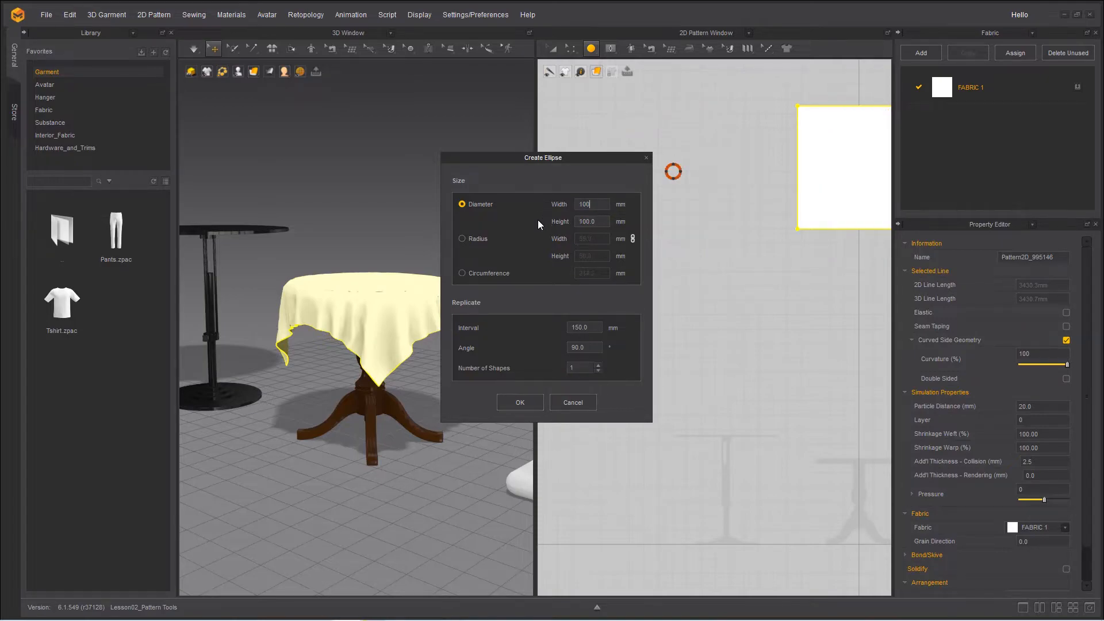
click(520, 402)
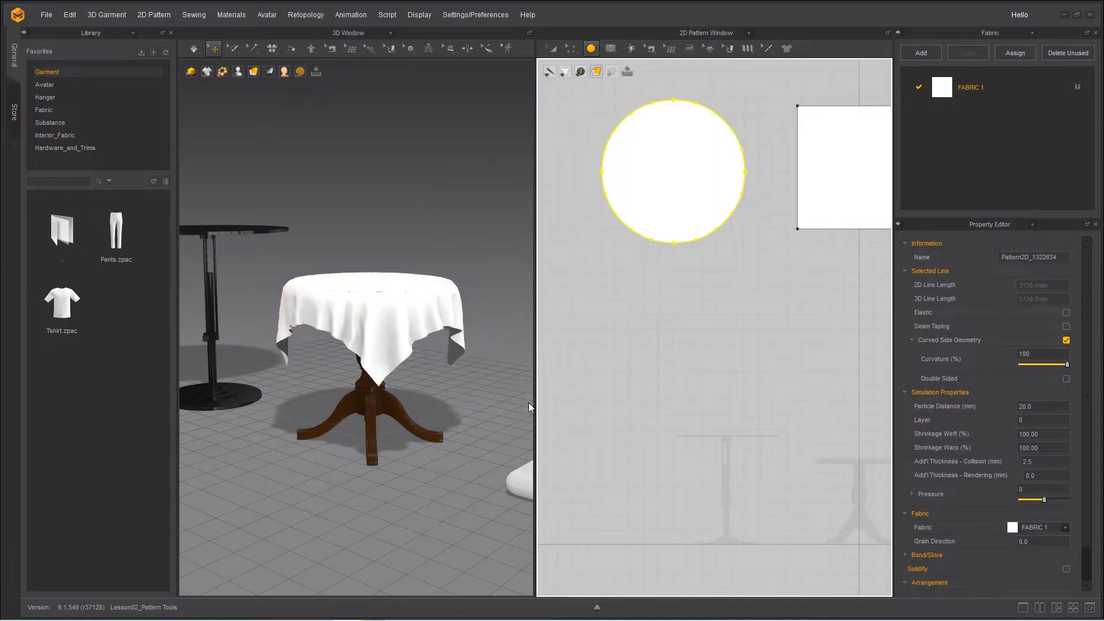
Step: Lower the circular pattern in 3D and shift it sideways towards the black table
scroll(236, 245, down, 5)
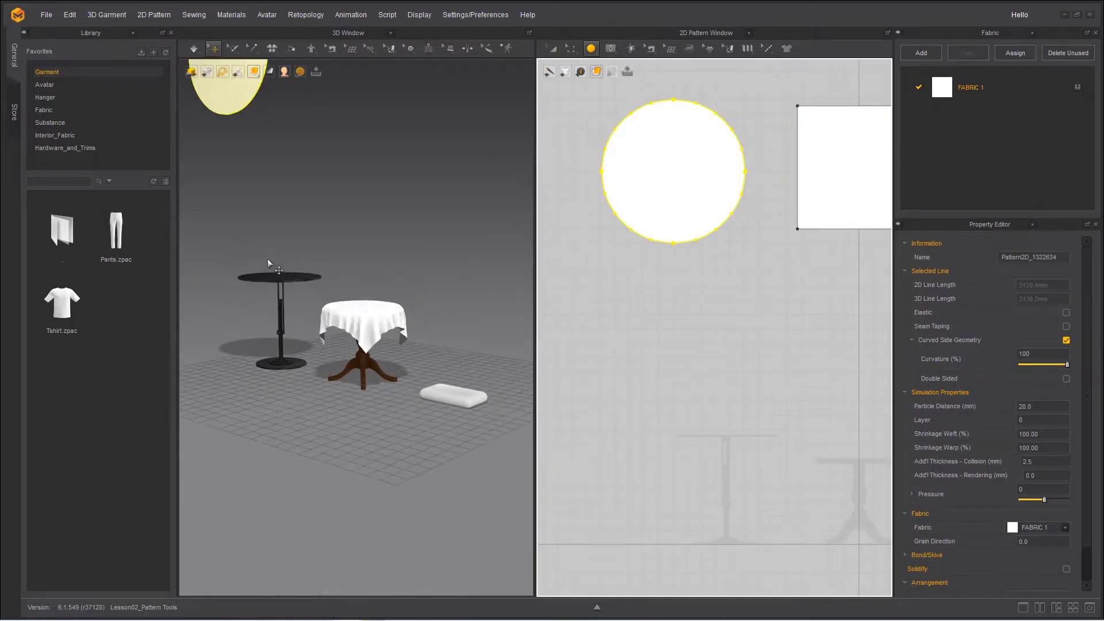
scroll(279, 222, down, 2)
middle_drag(257, 141, 298, 207)
click(305, 144)
drag(288, 114, 288, 256)
drag(262, 304, 308, 300)
Step: Rotate the circular pattern in 3D until it lies horizontally
right_drag(322, 322, 403, 322)
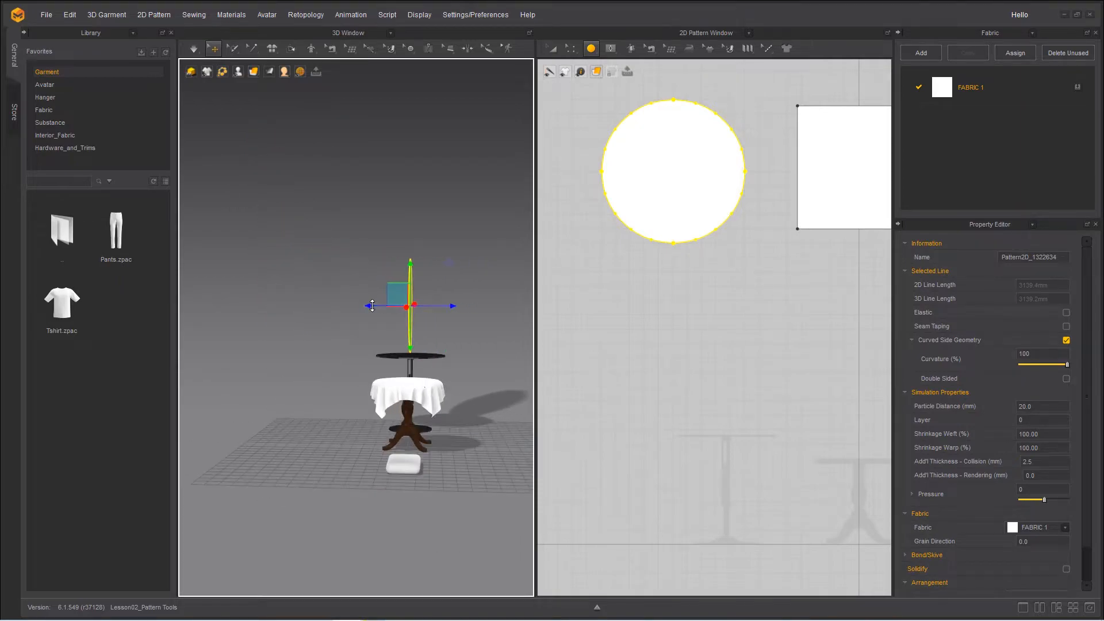
drag(409, 259, 410, 296)
right_drag(392, 314, 437, 345)
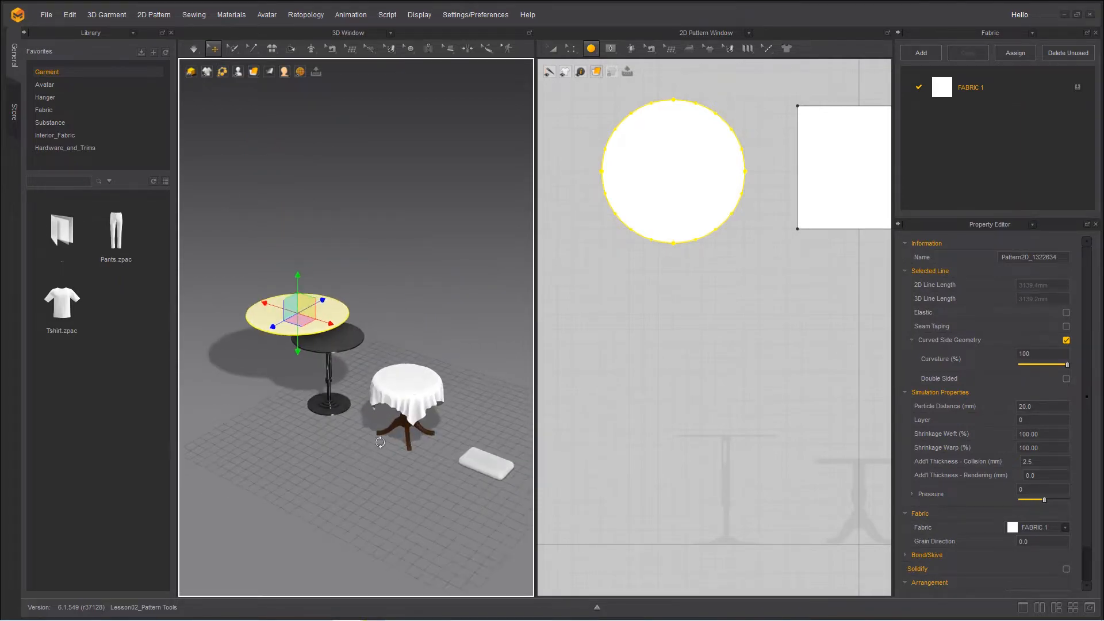
Step: Centre the flat circular pattern above the black table top in 3D
scroll(345, 368, up, 3)
middle_drag(310, 385, 415, 404)
right_drag(415, 404, 351, 381)
drag(326, 347, 405, 348)
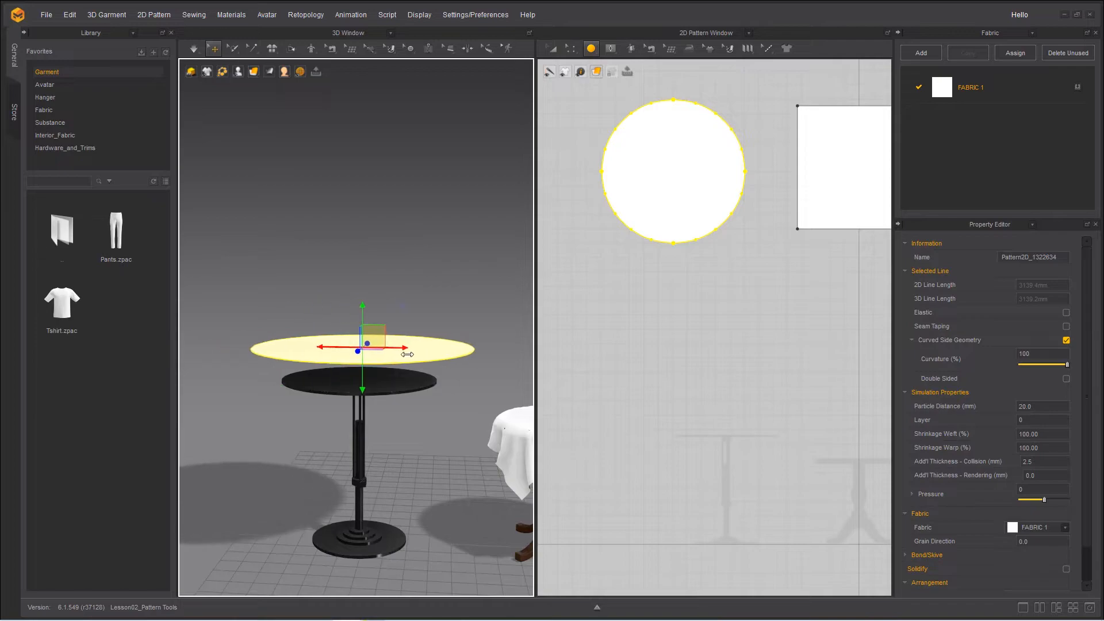
click(337, 356)
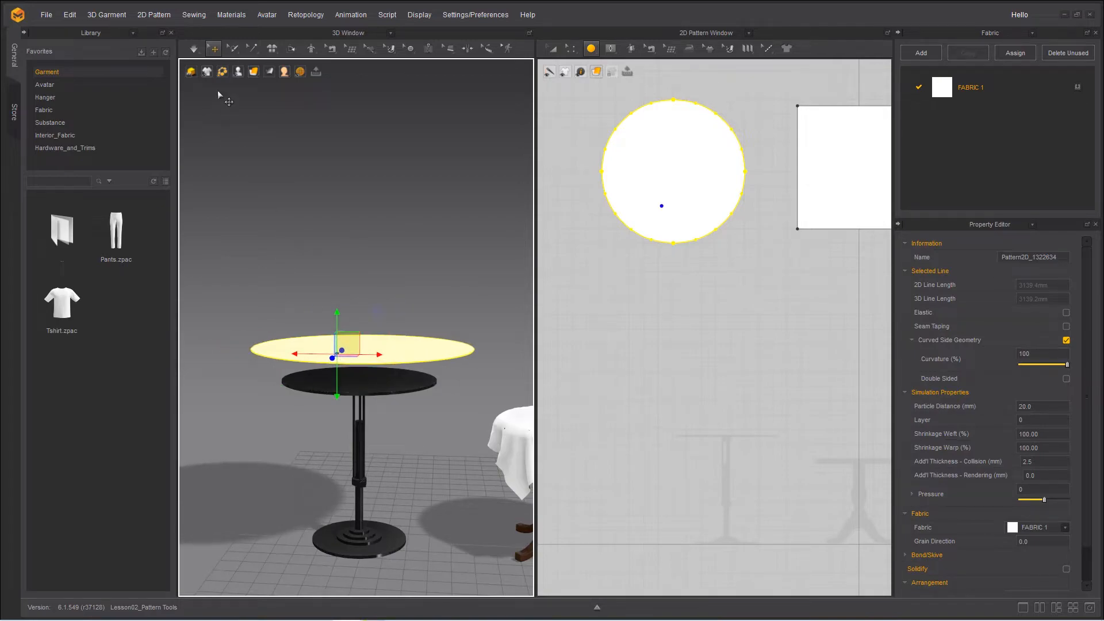
Step: Simulate in Normal (Default) mode to drape the circular cloth over the black table, view both tablecloths, and stop the simulation
click(192, 50)
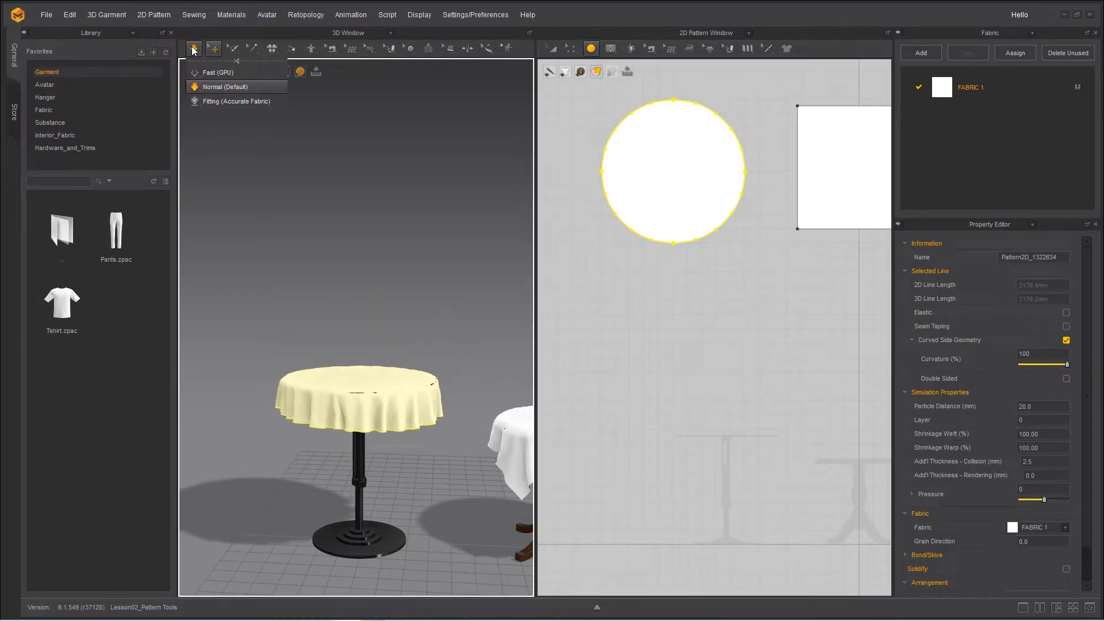
click(193, 50)
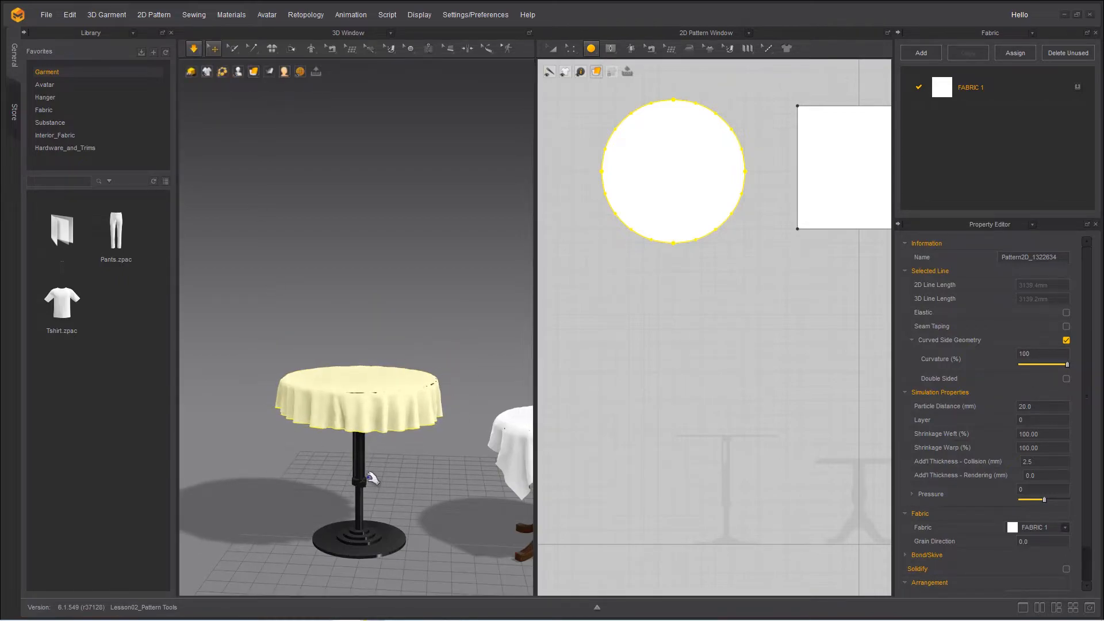
scroll(400, 482, down, 2)
middle_drag(400, 482, 336, 476)
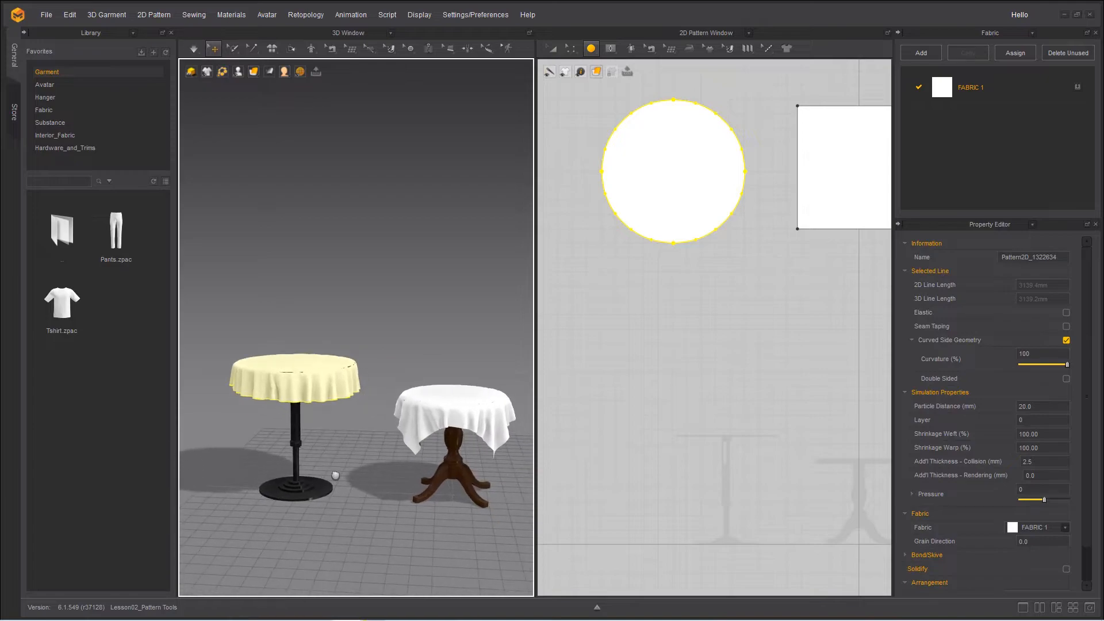
key(space)
Step: Reset the 3D arrangement of the circular pattern and of the square pattern above their tables
key(ctrl+f)
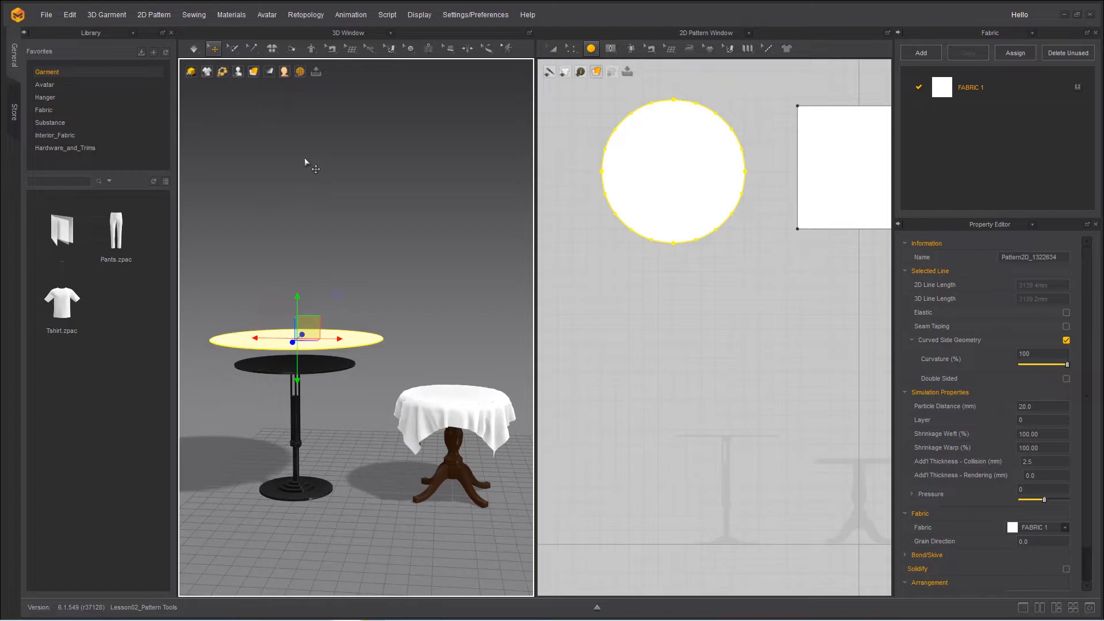
click(455, 402)
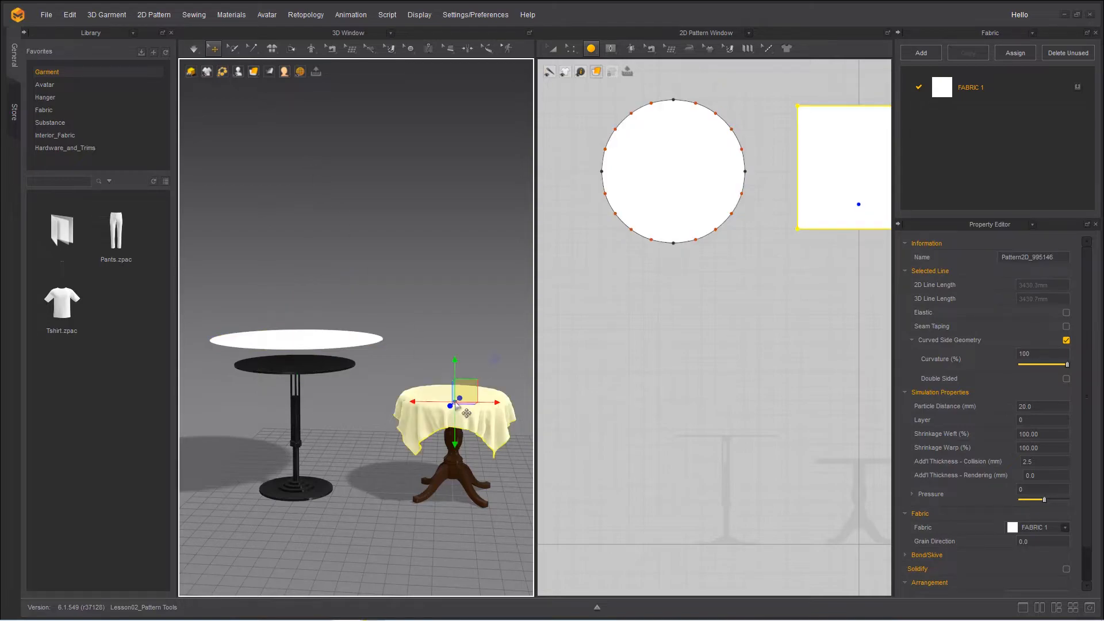
right_click(457, 406)
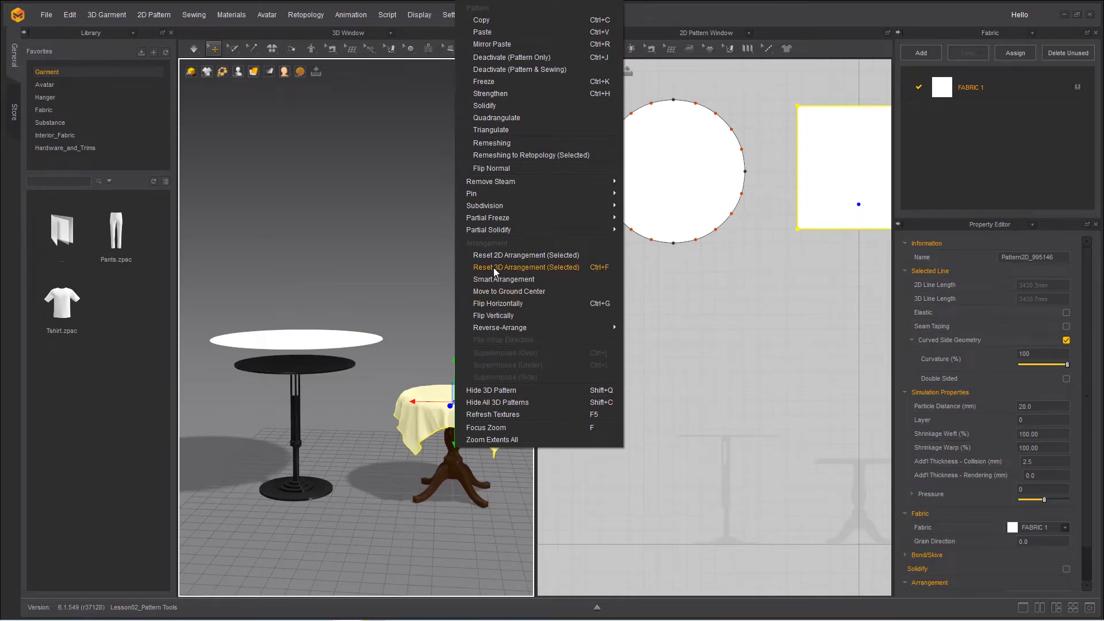
click(609, 267)
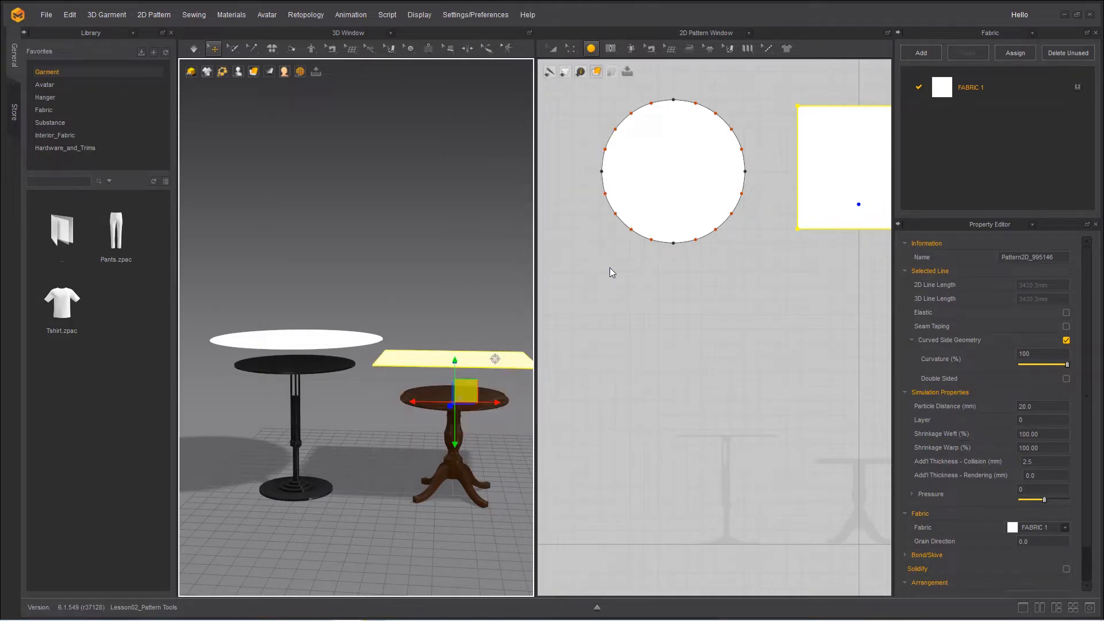
scroll(388, 287, down, 2)
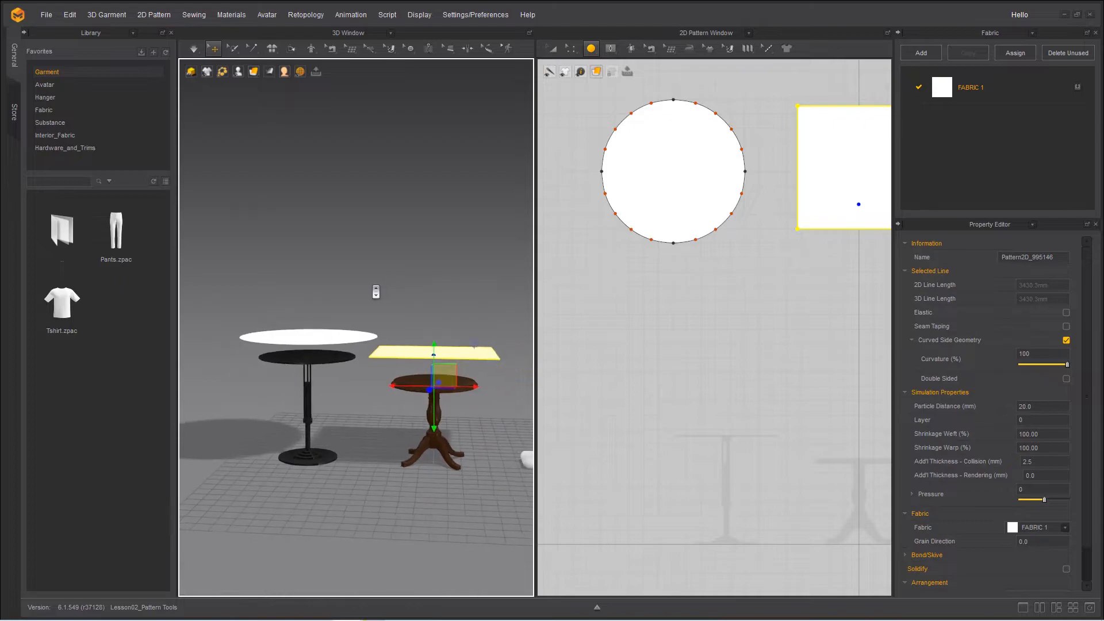
Step: Select both tablecloth patterns and simulate them so they drape over the two tables
middle_drag(374, 290, 369, 249)
right_drag(370, 248, 343, 249)
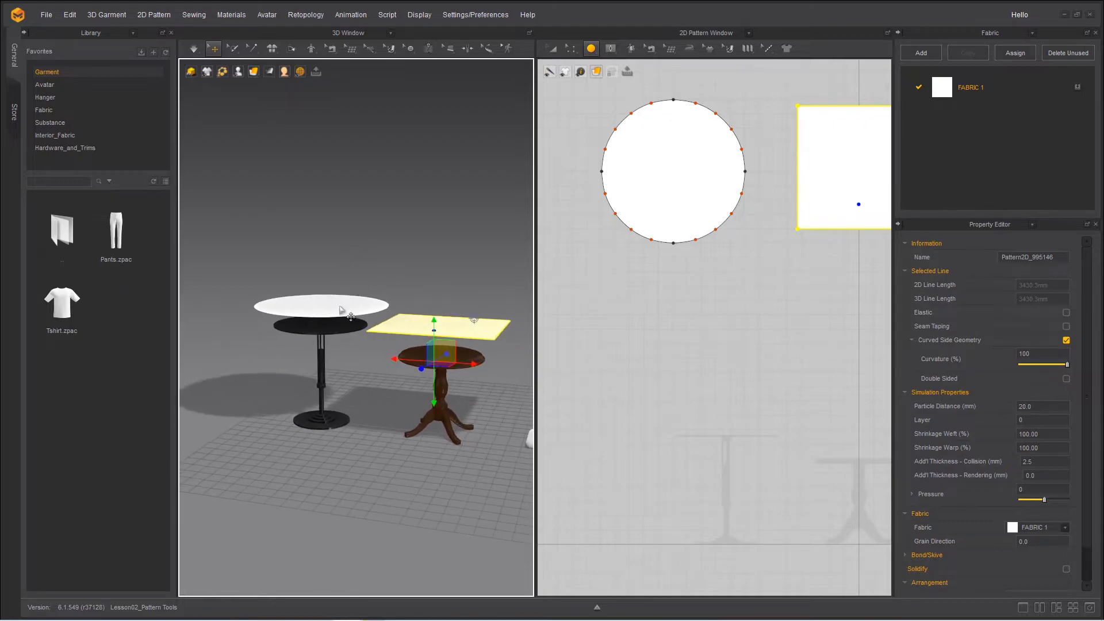
key(ctrl+a)
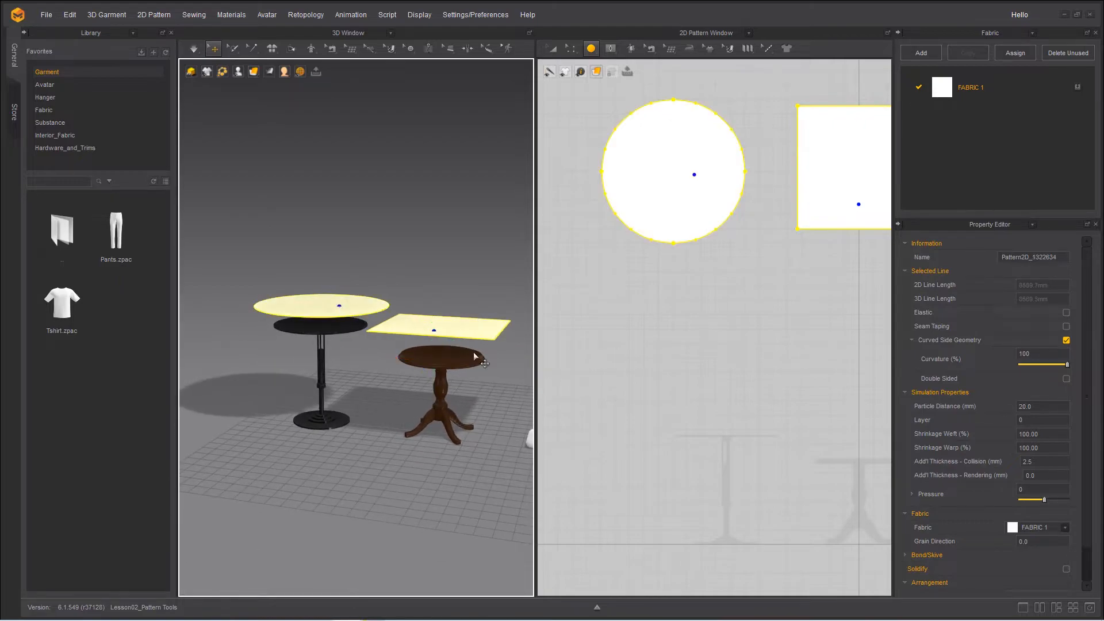
click(194, 48)
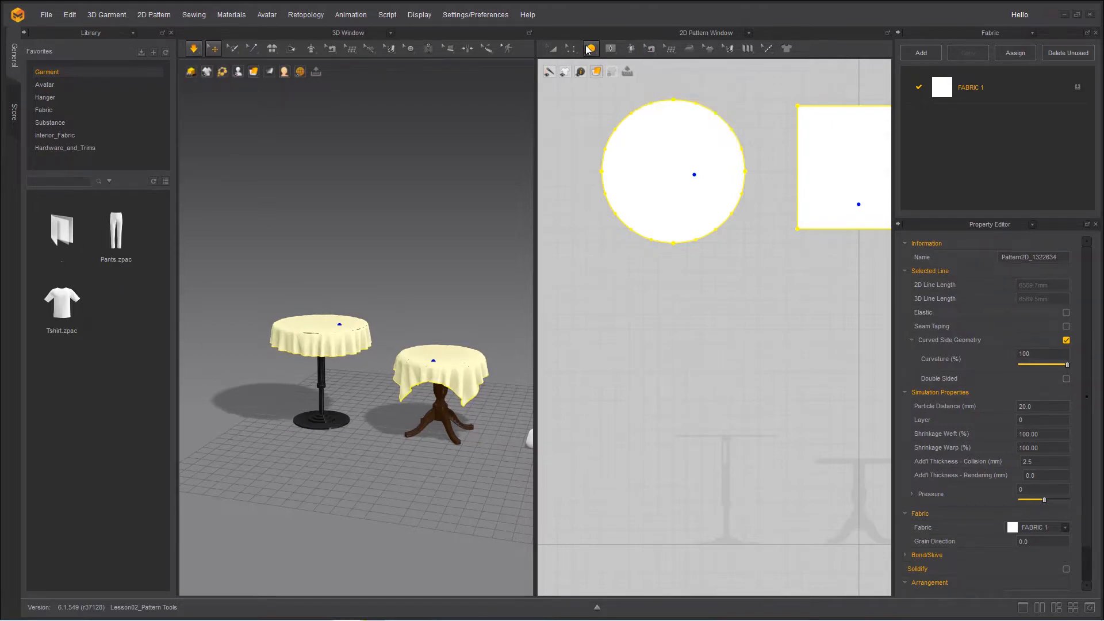
Step: Draw a closed rectangular pattern about 1103 by 735 mm below the square with the Polygon tool, and undo it
mouse_move(588, 50)
click(601, 71)
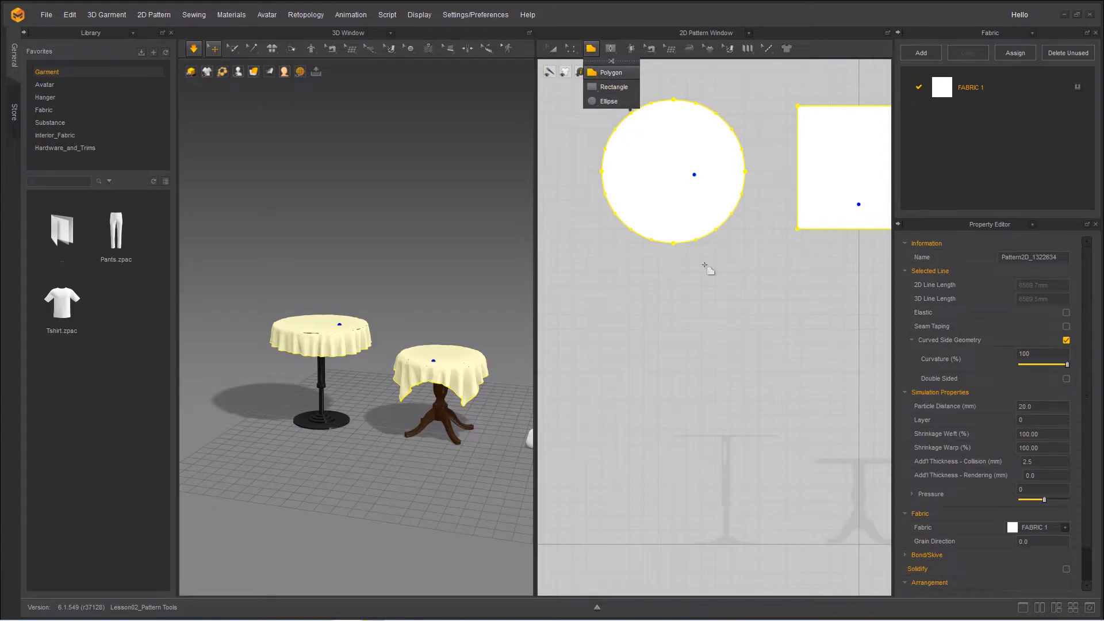
middle_drag(629, 347, 600, 330)
scroll(592, 336, down, 2)
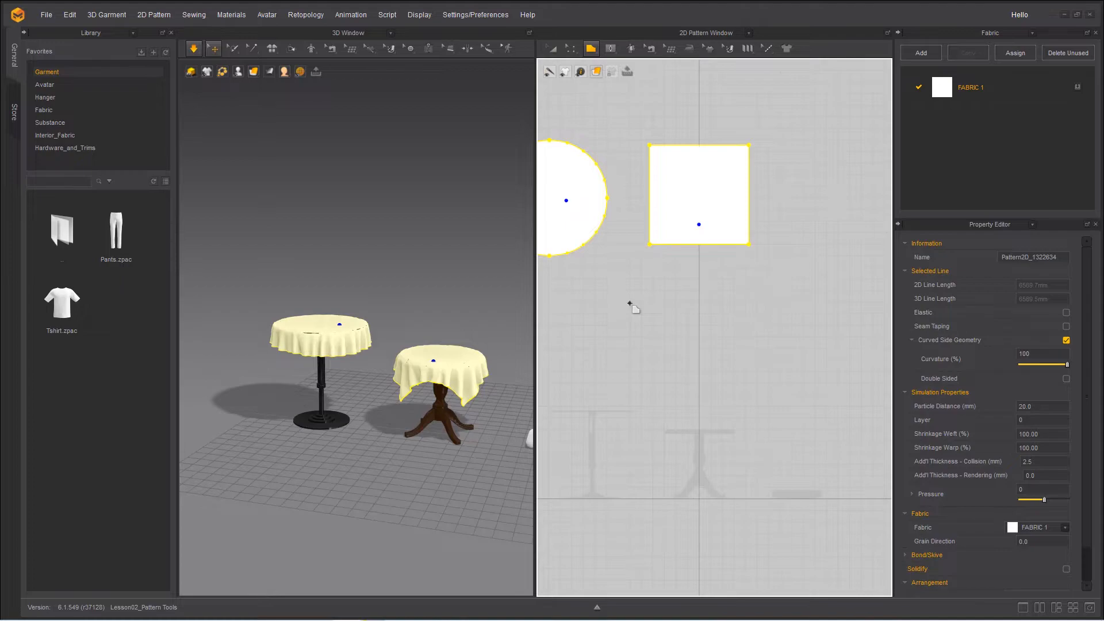
click(630, 303)
key(shift)
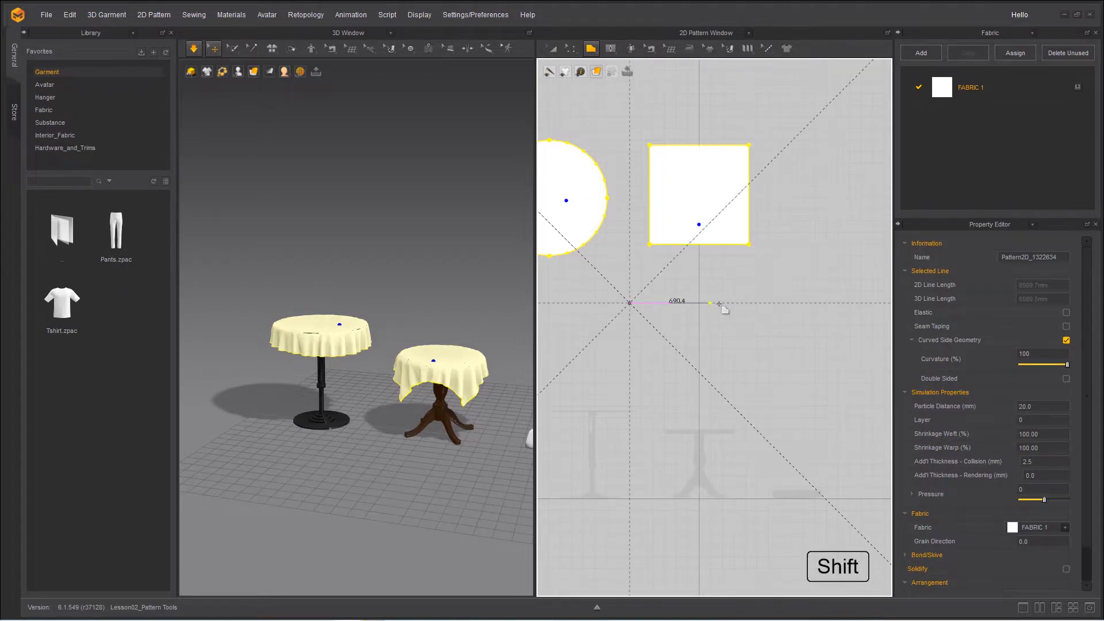
shift+click(757, 303)
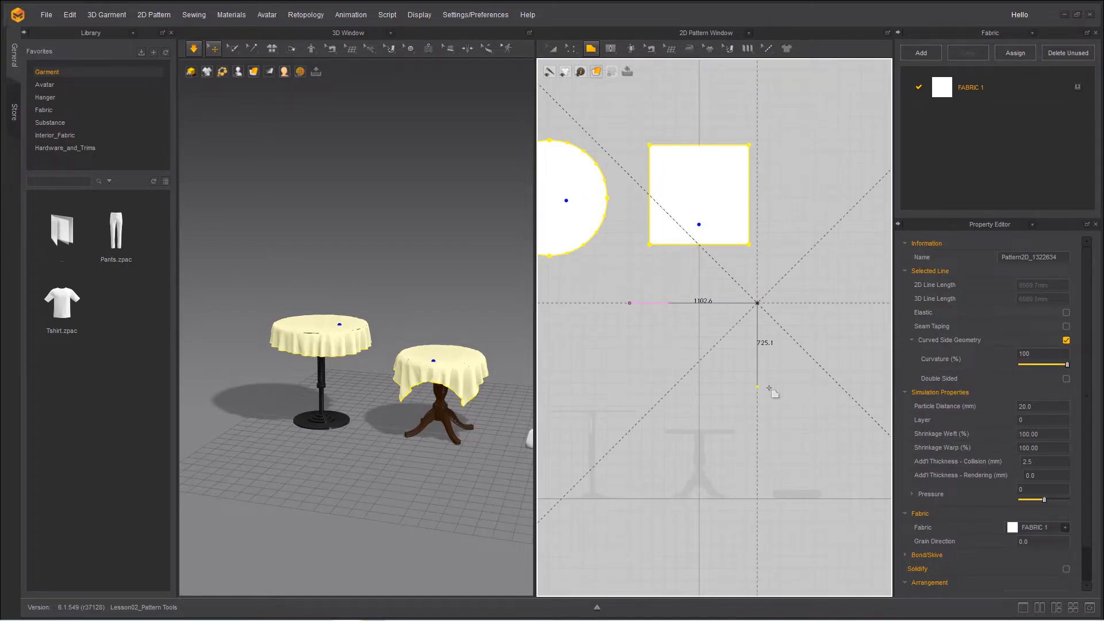
click(757, 388)
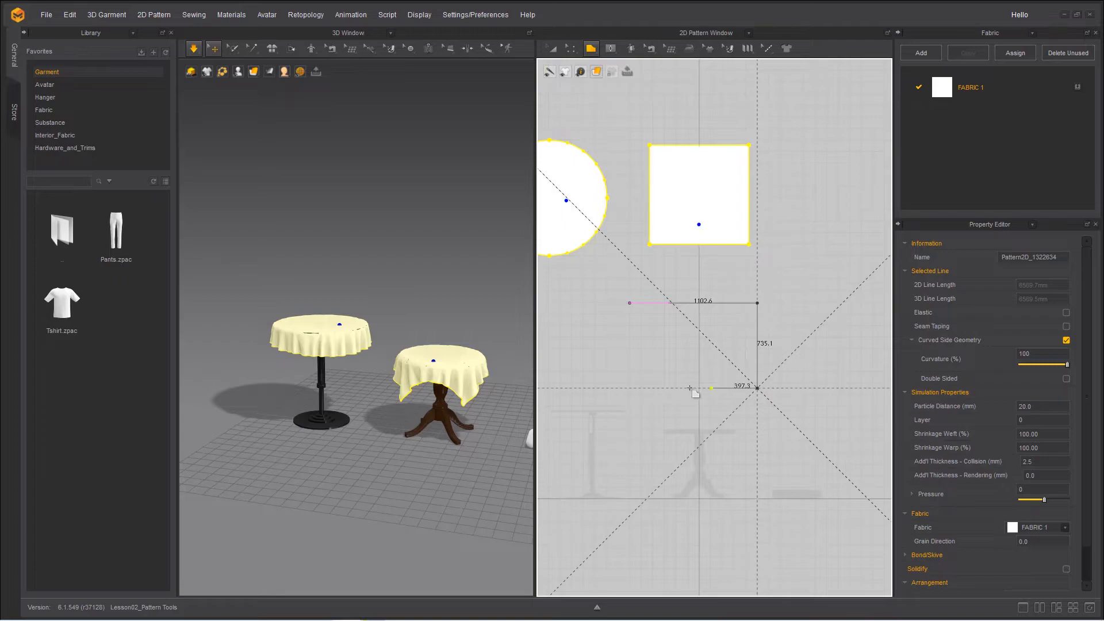
click(629, 388)
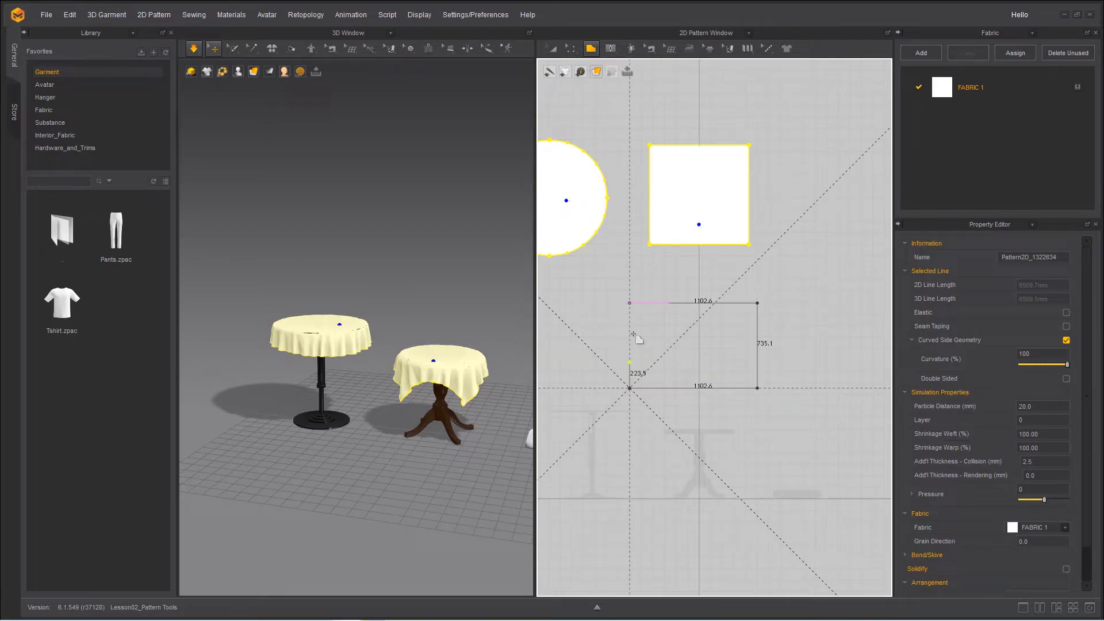
click(629, 303)
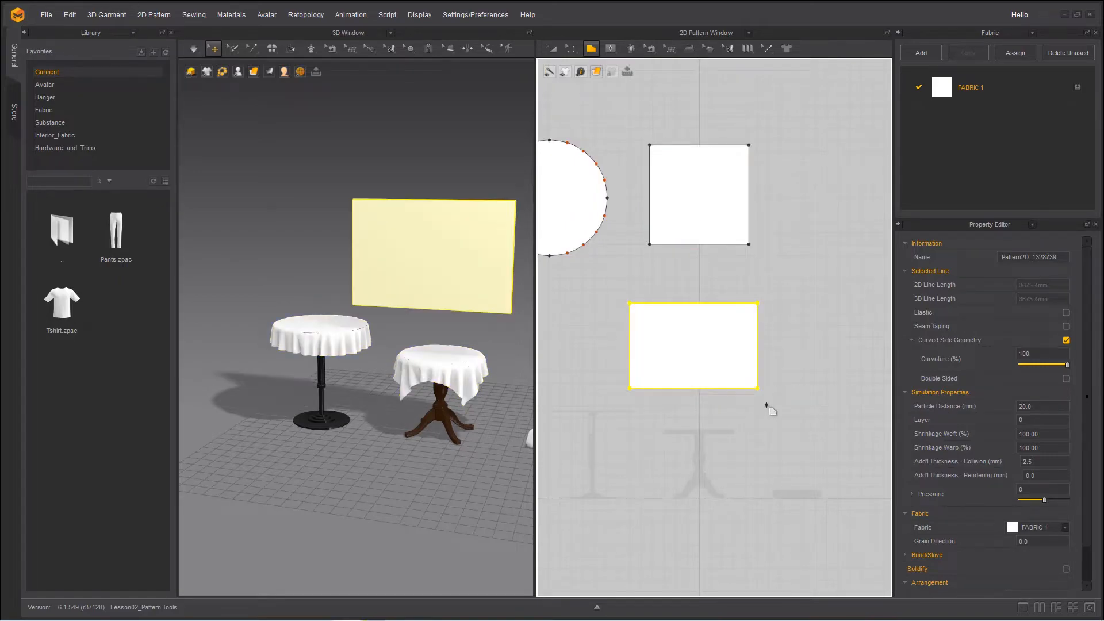
key(ctrl+z)
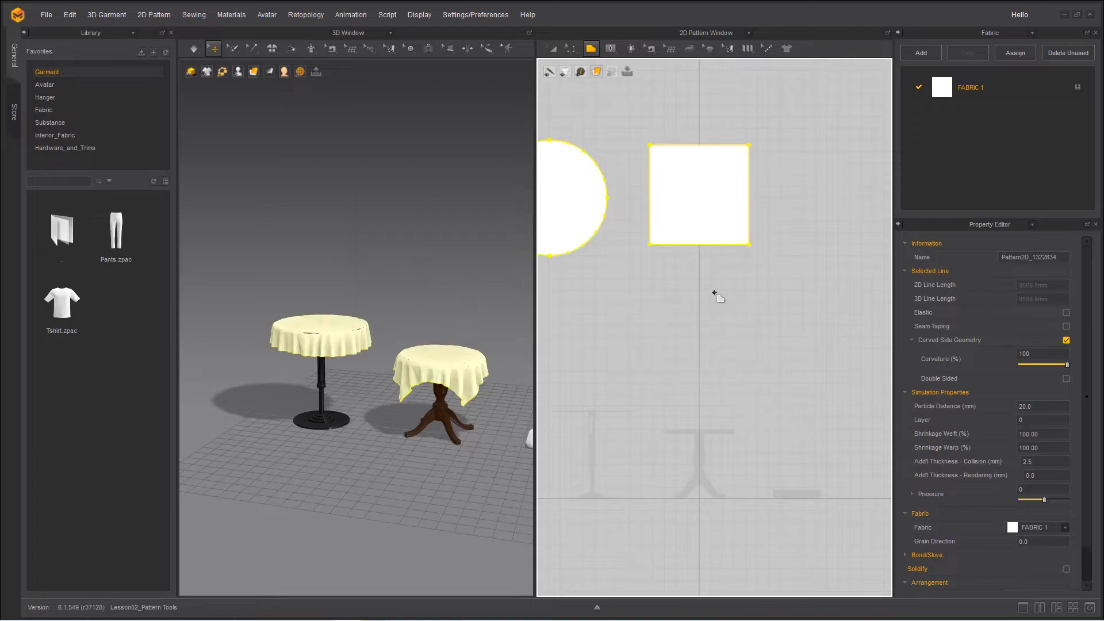
Step: Start a polygon pattern below the square with an upward-curved segment about 915.5 mm long
click(652, 295)
drag(748, 295, 801, 330)
Step: Try further curved points around the outline's lower edge and outer side, and delete them back to the first curved segment
drag(750, 388, 728, 393)
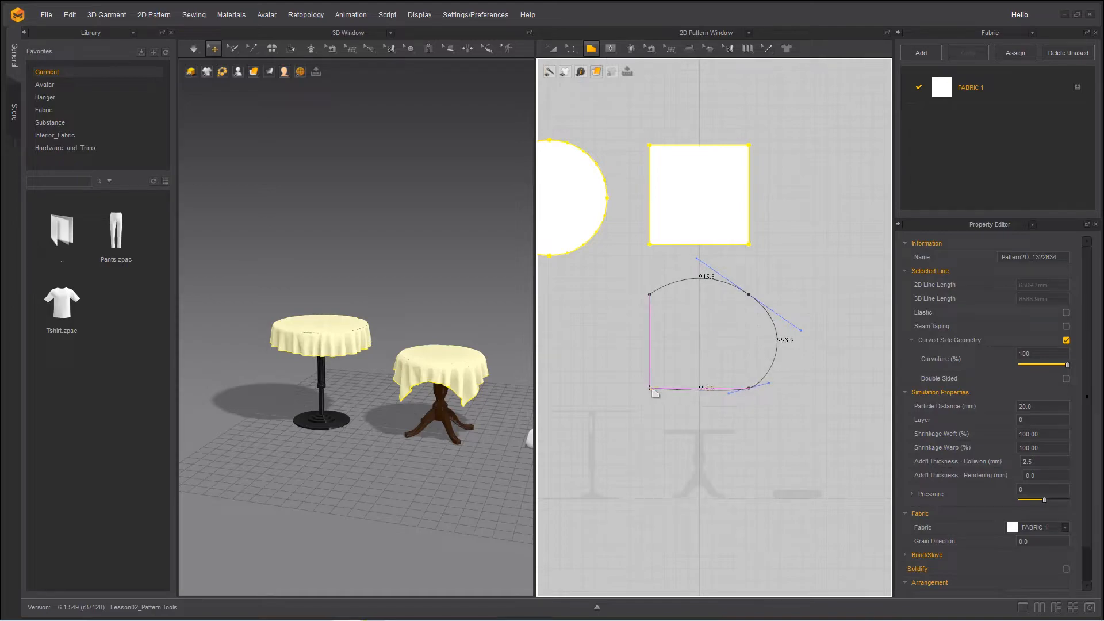
drag(650, 389, 632, 376)
drag(633, 329, 637, 317)
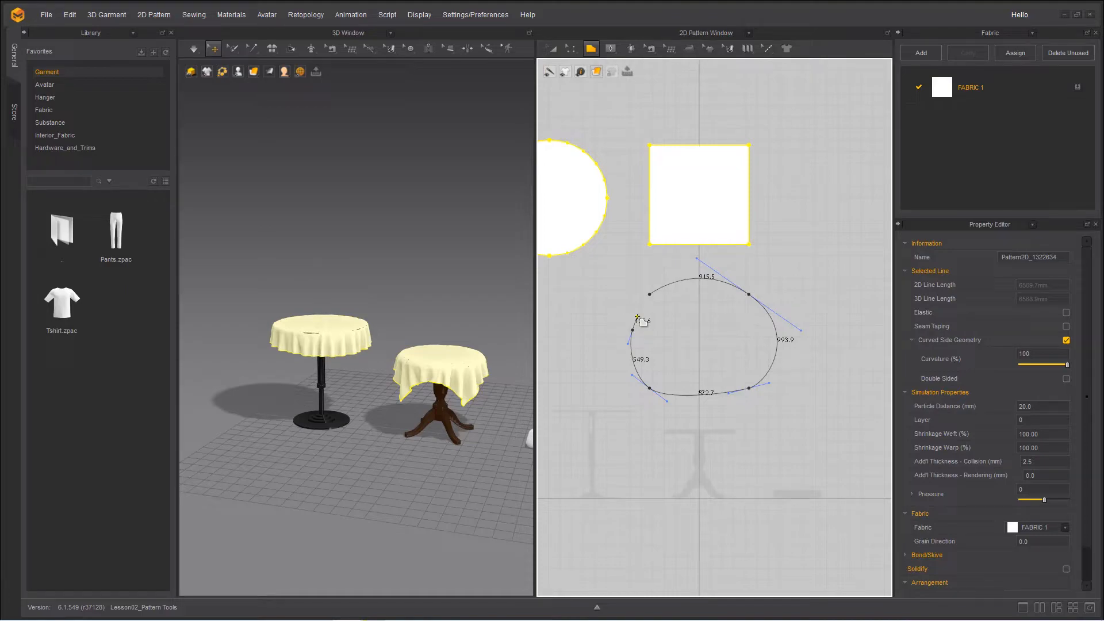
key(Delete)
key(Delete)
key(Delete)
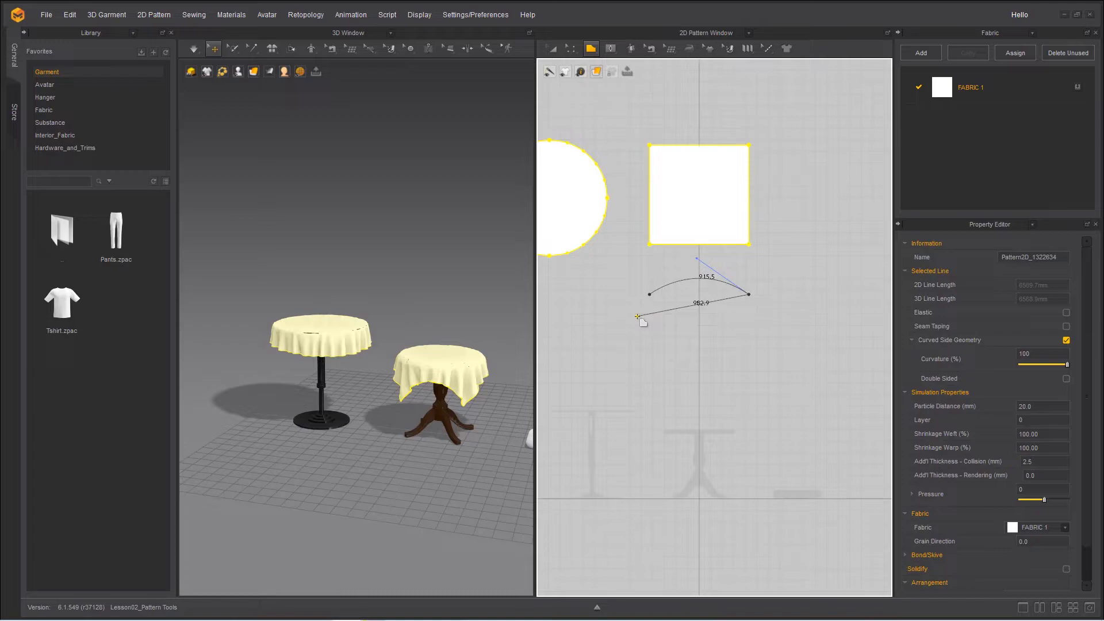
Step: Add a vertical straight segment 407.3 mm long to the polygon with Mirror Creation on and the axis set to Local
drag(637, 316, 748, 342)
right_click(748, 344)
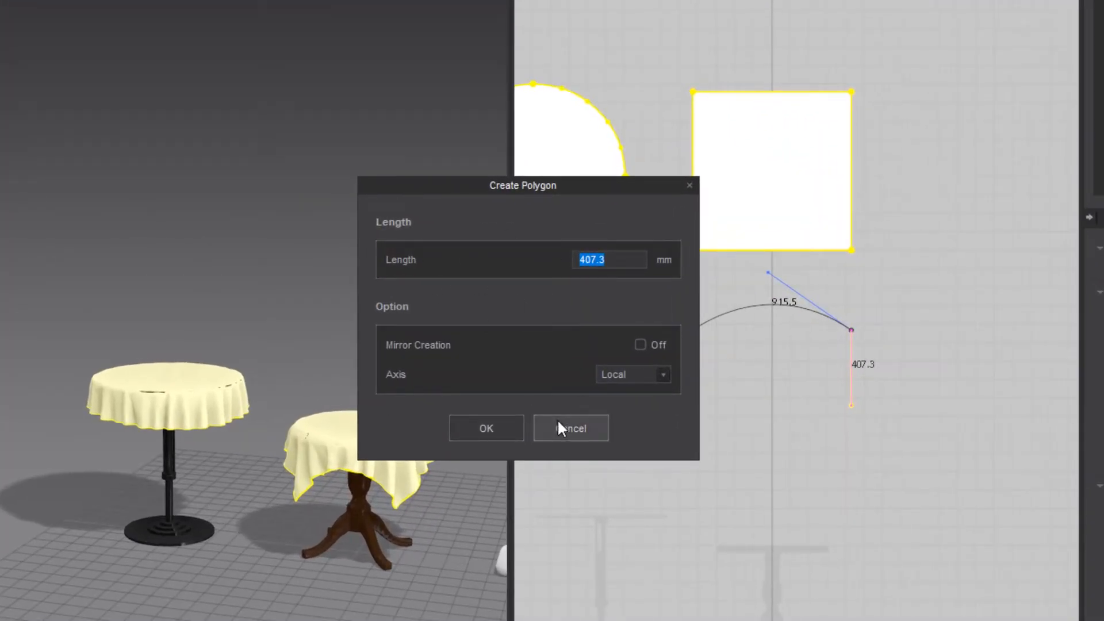
click(640, 345)
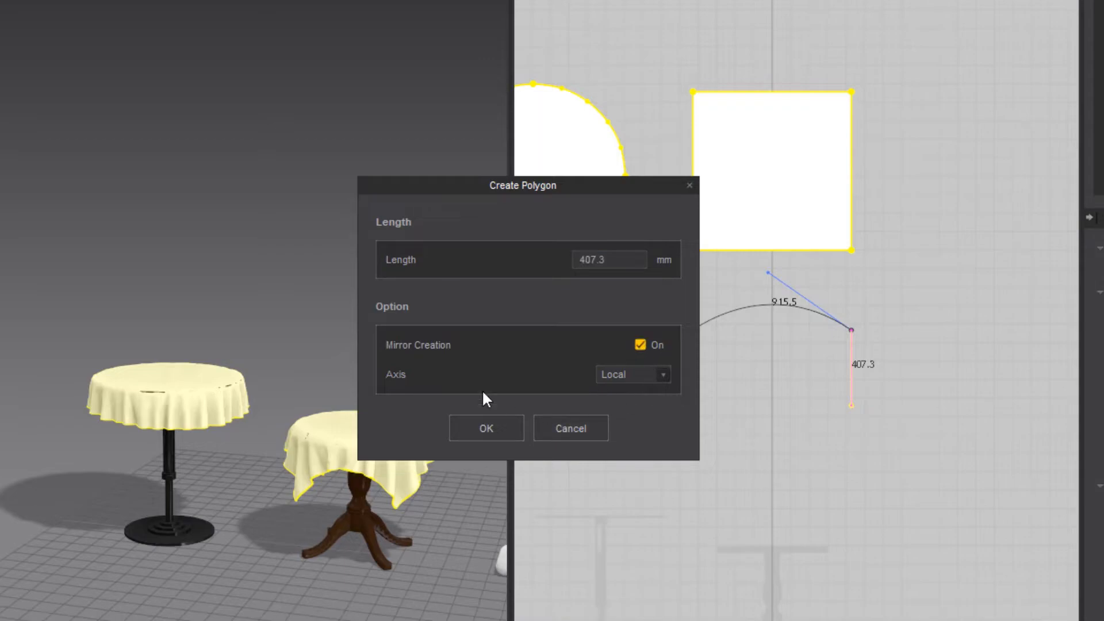
click(663, 375)
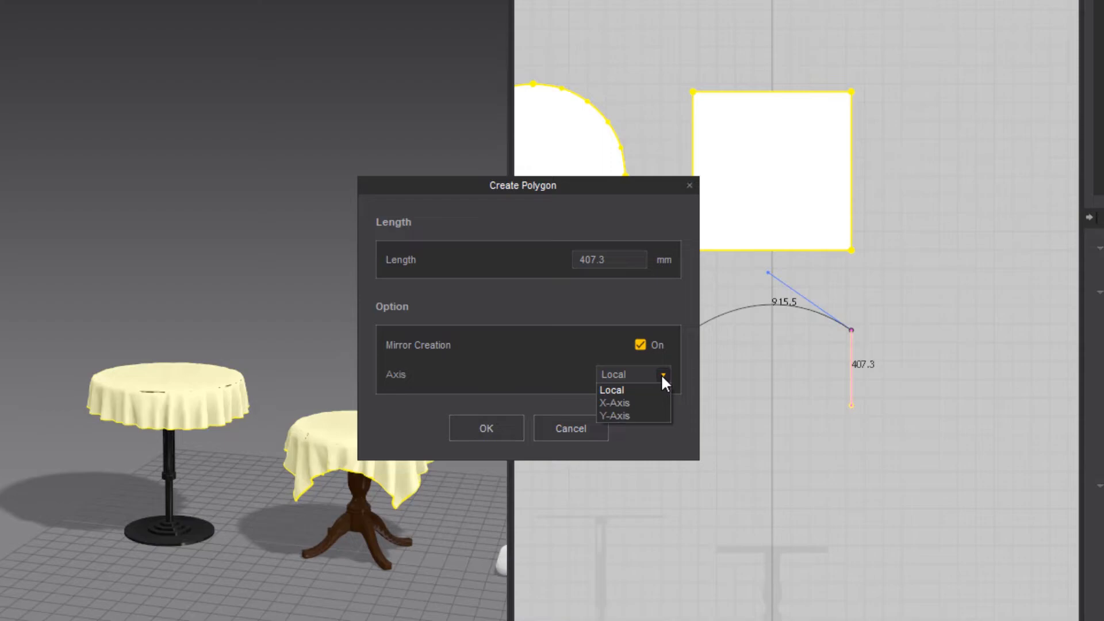
click(556, 399)
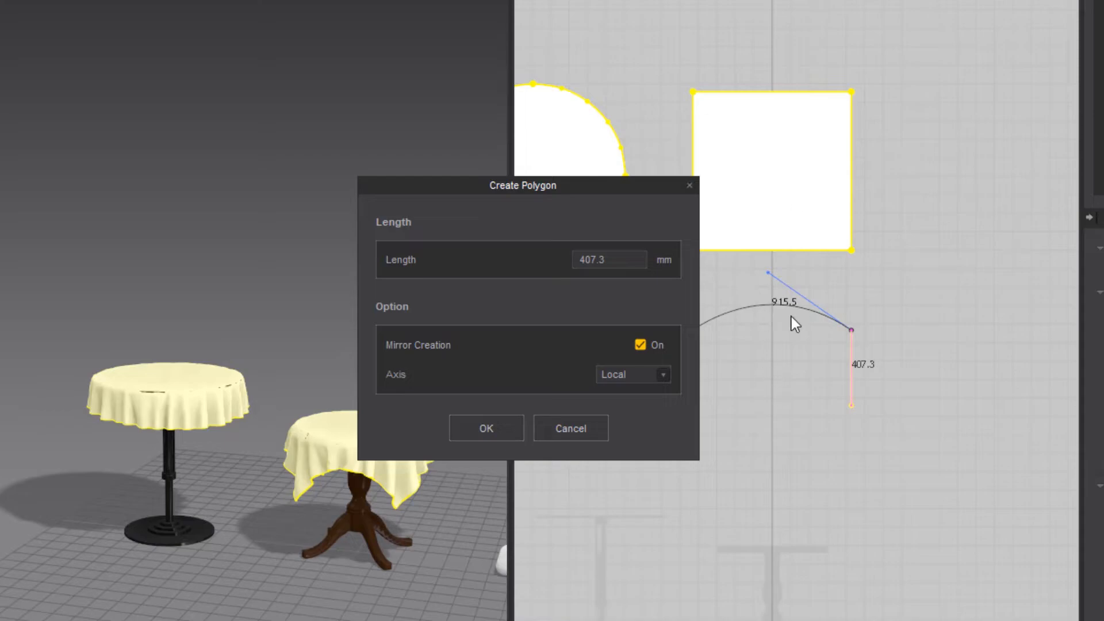
click(464, 429)
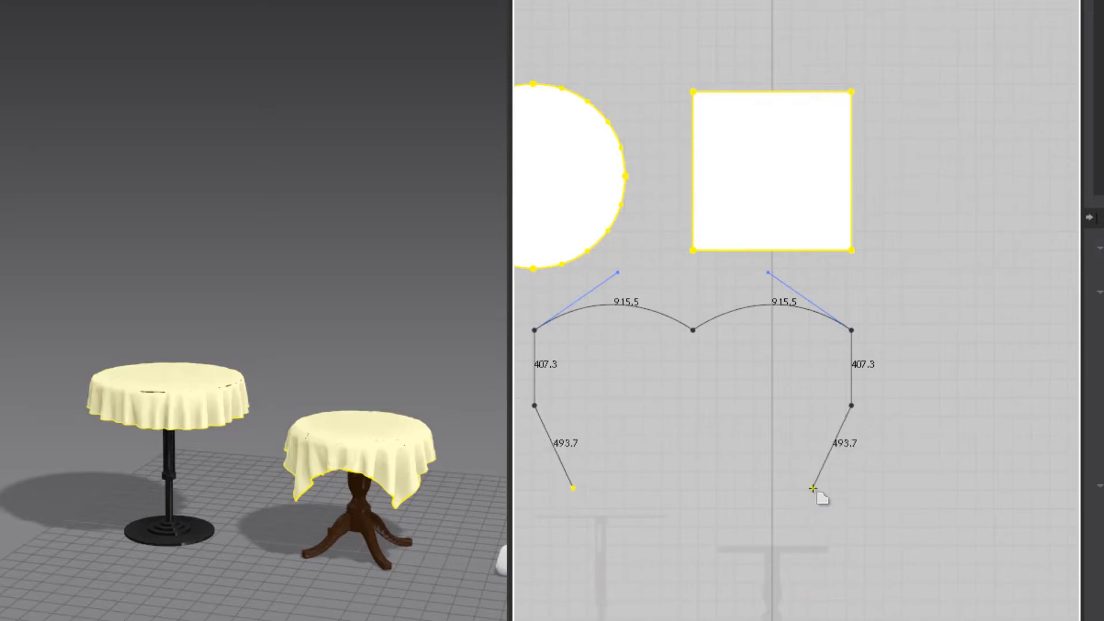
Step: Close the mirrored outline with vertical sides about 492 mm, bottom edges about 642 mm and diagonals meeting on the mirror axis
click(851, 496)
click(732, 496)
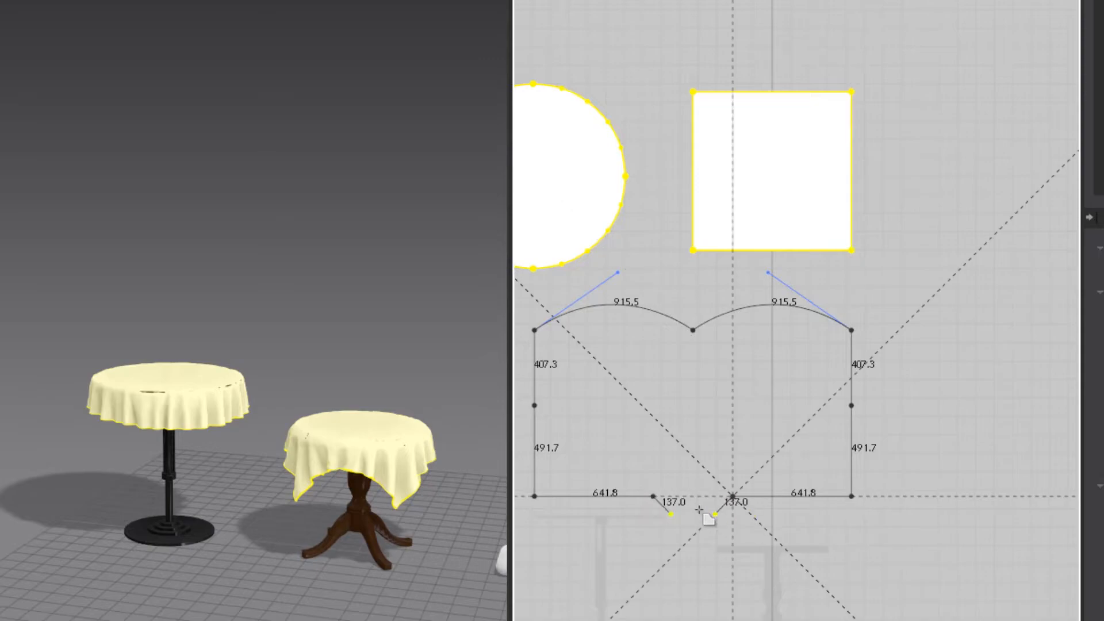
click(693, 454)
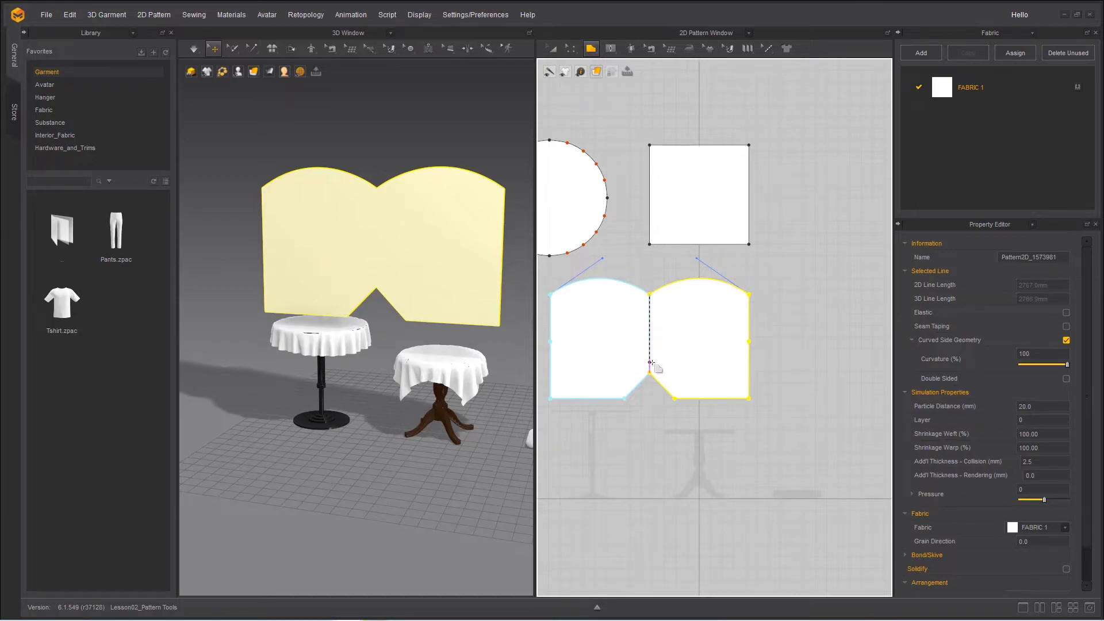
Step: Scale the mirrored pattern down with Transform Pattern and move it over the cushion's silhouette in the 2D pattern view
click(552, 48)
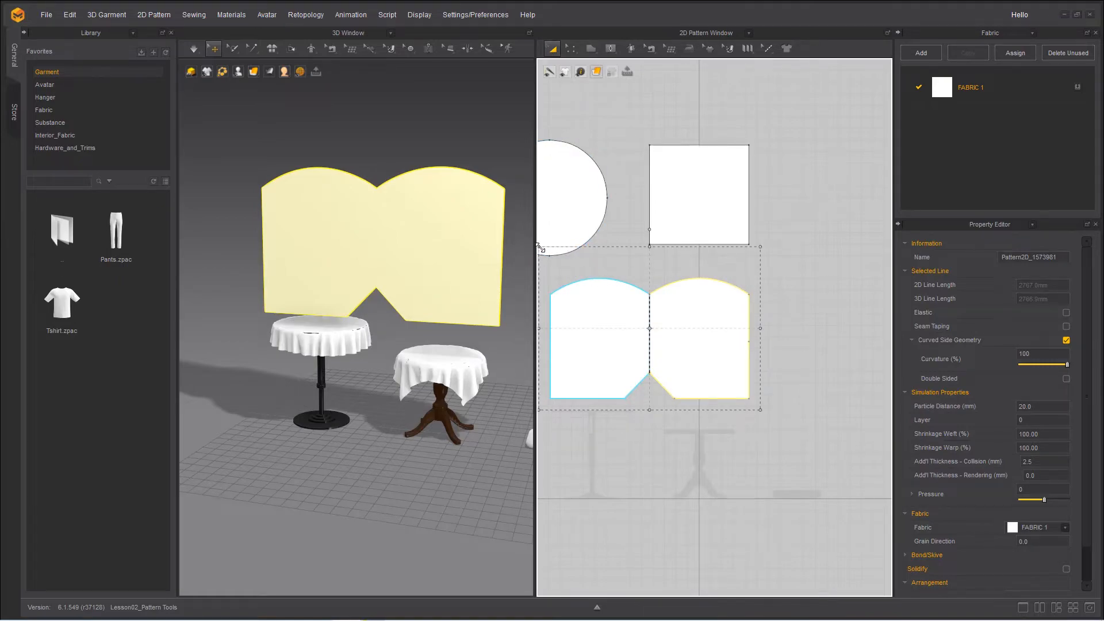
drag(540, 249, 652, 298)
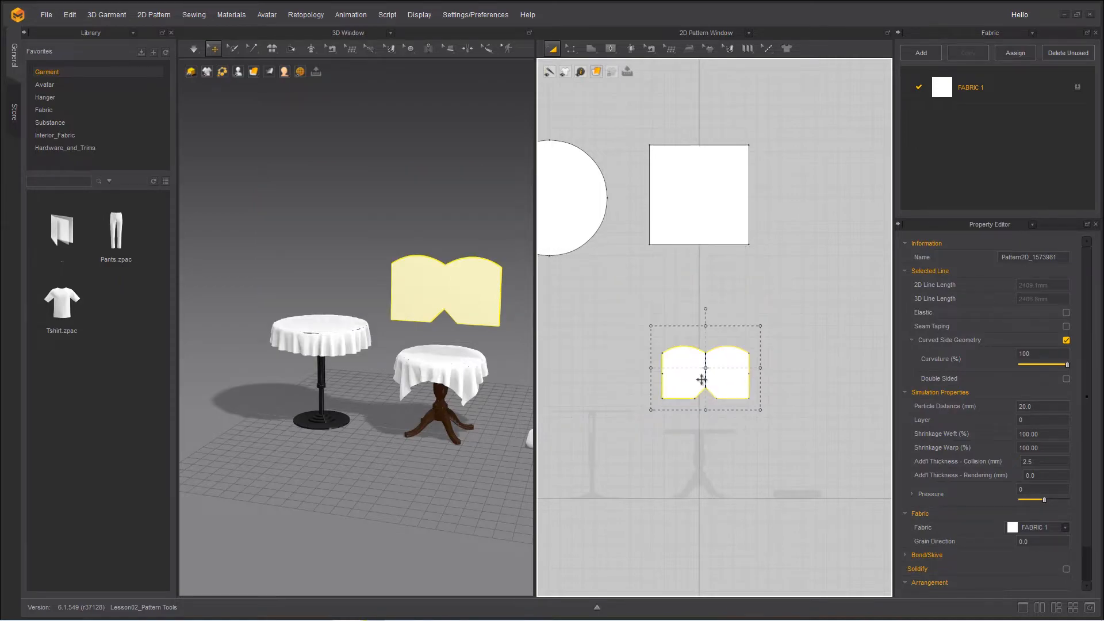
drag(694, 363, 780, 438)
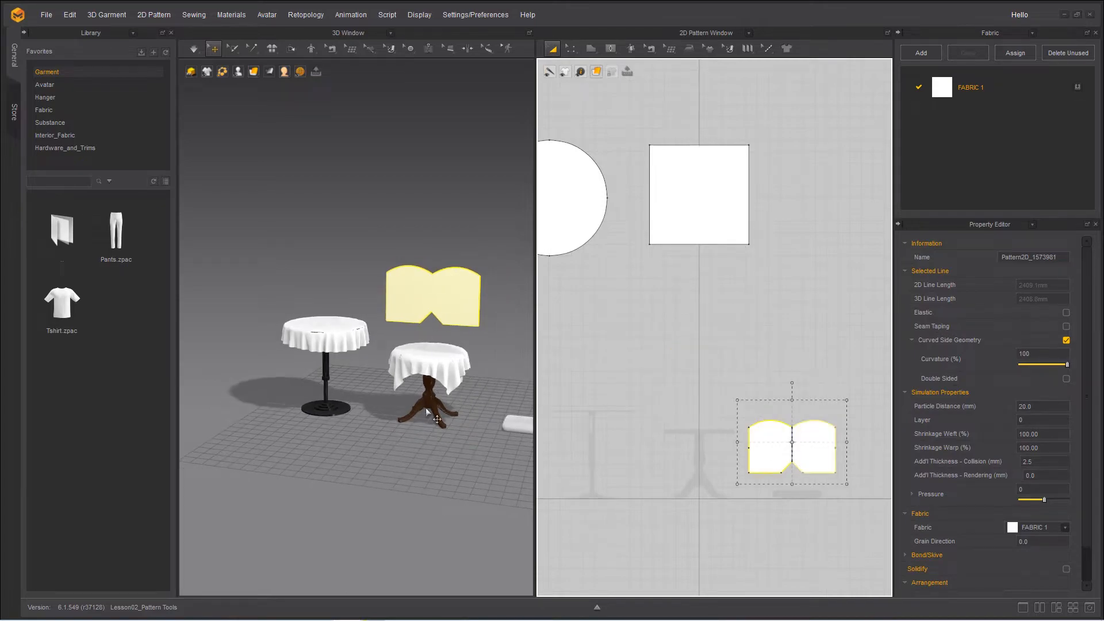
Step: Position the mirrored pattern above the white cushion in 3D and rotate it until it lies horizontally
right_drag(425, 402, 345, 395)
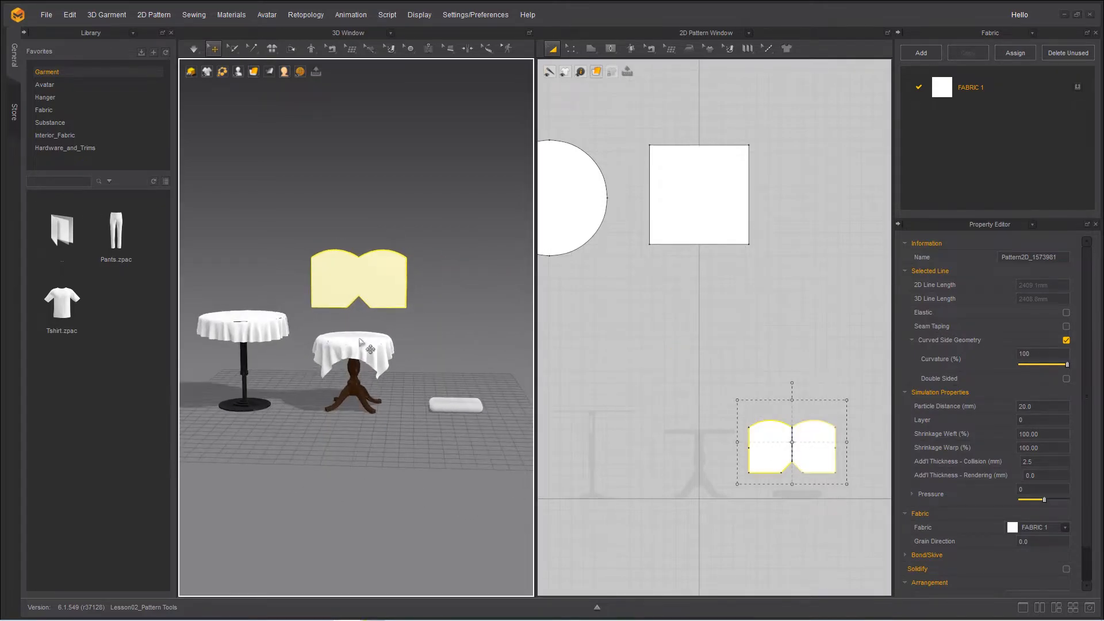
click(338, 277)
drag(296, 273, 395, 310)
right_drag(394, 310, 331, 384)
drag(331, 384, 373, 382)
key(ctrl+z)
click(361, 435)
right_drag(362, 435, 261, 371)
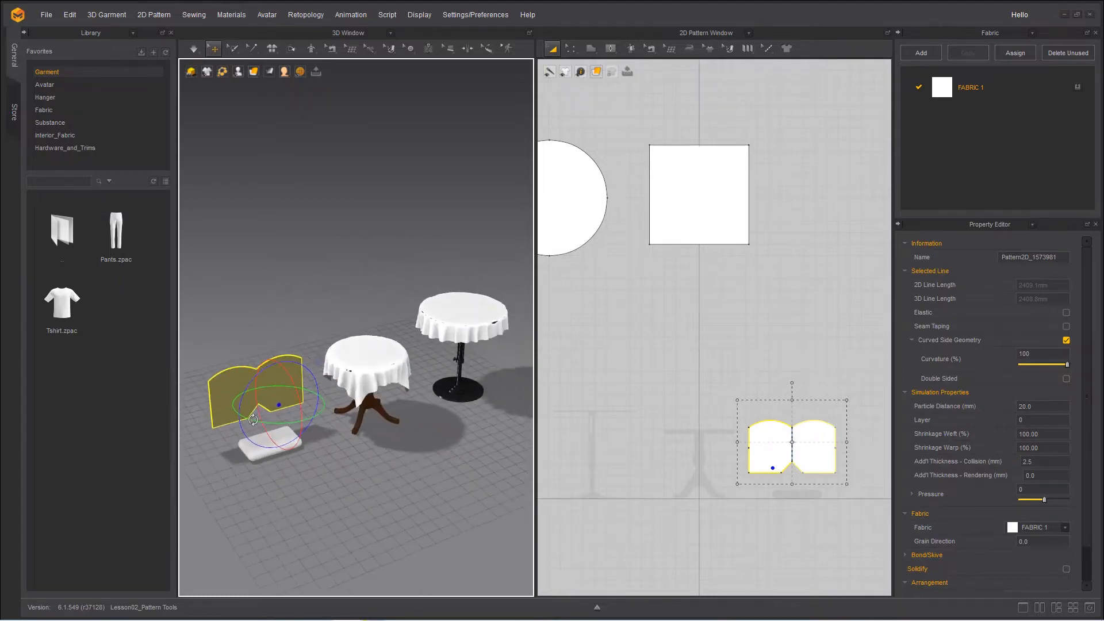
drag(275, 362, 293, 440)
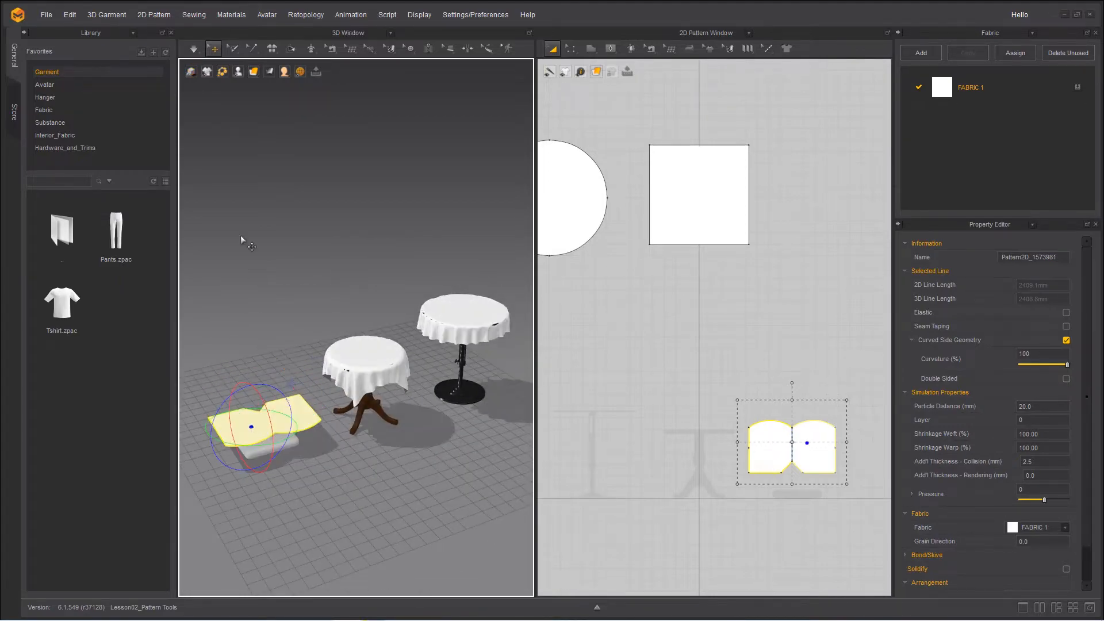
Step: Simulate the mirrored pattern so it drapes over the cushion, and view the result up close
click(196, 50)
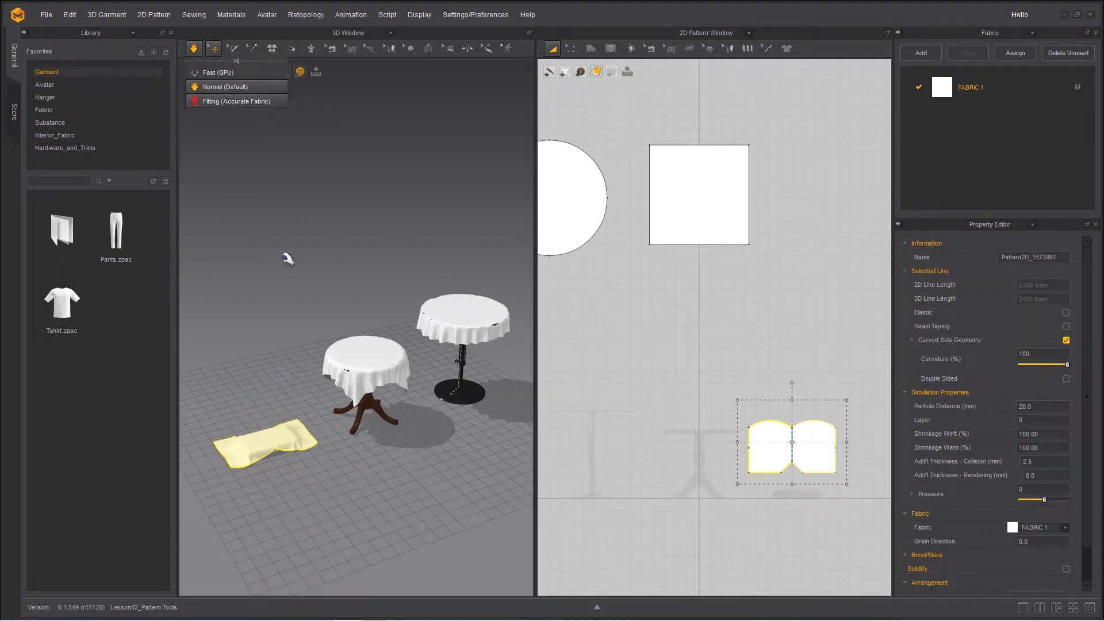
right_drag(295, 468, 380, 394)
scroll(380, 393, up, 6)
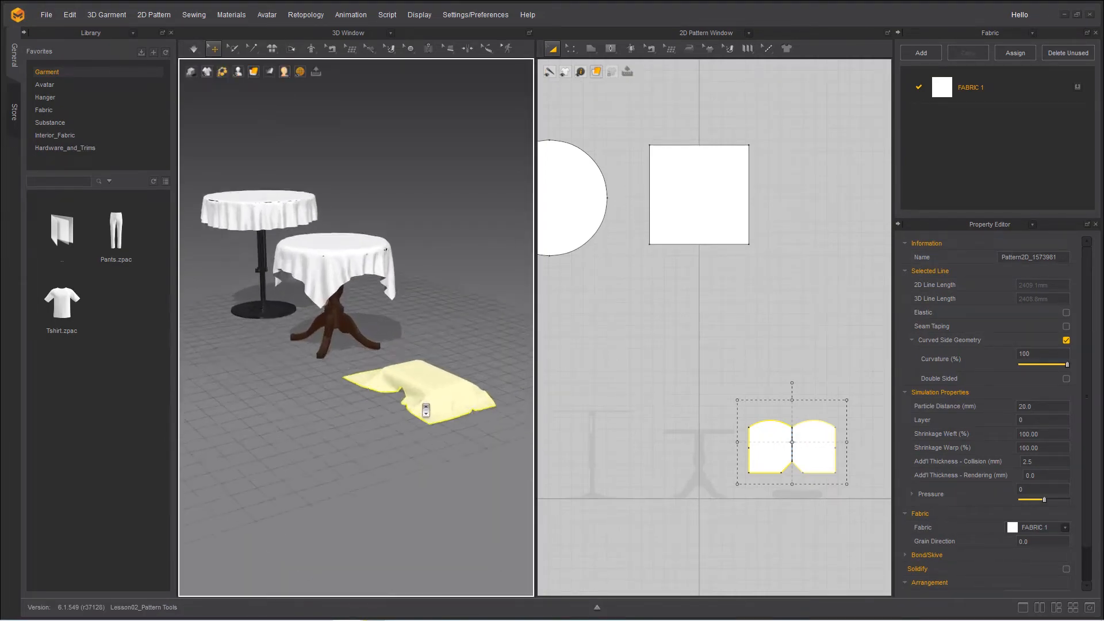
scroll(767, 429, up, 5)
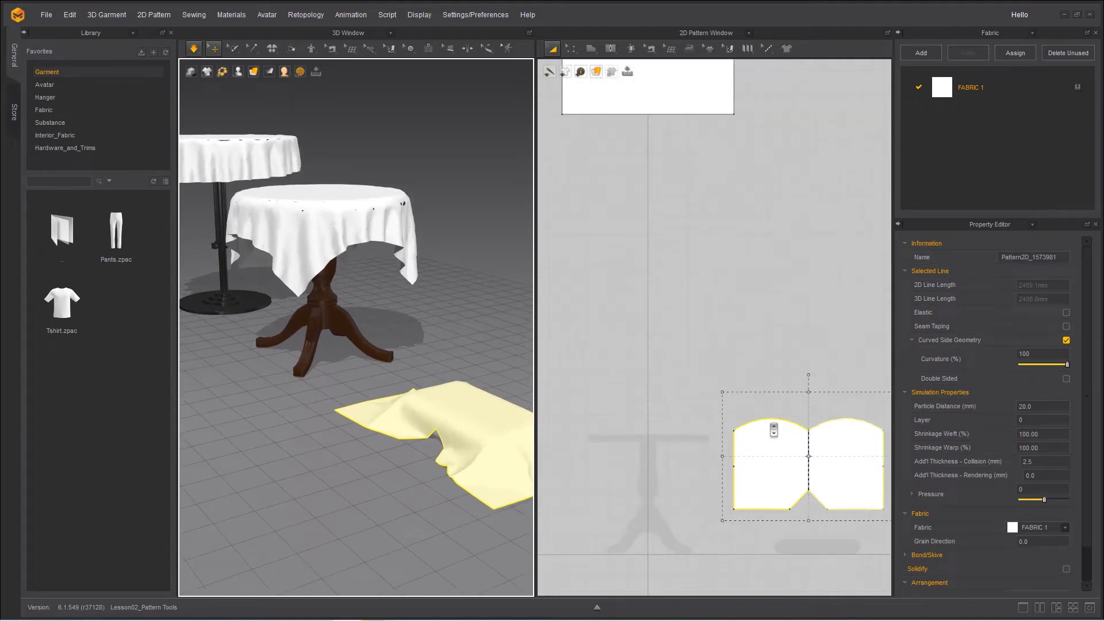
middle_drag(677, 190, 669, 186)
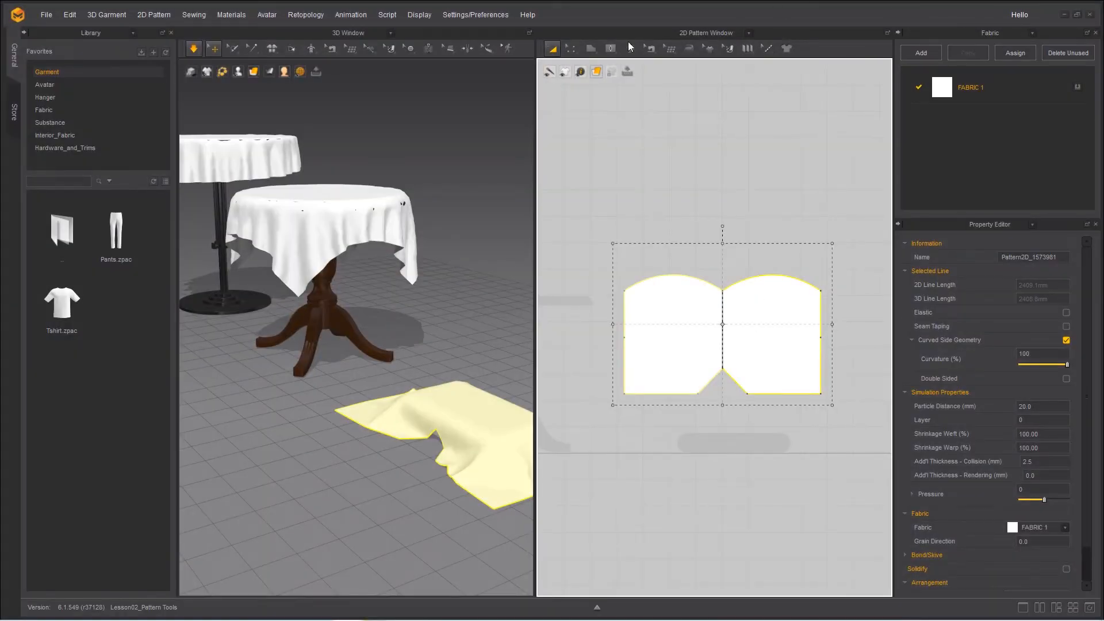
click(611, 49)
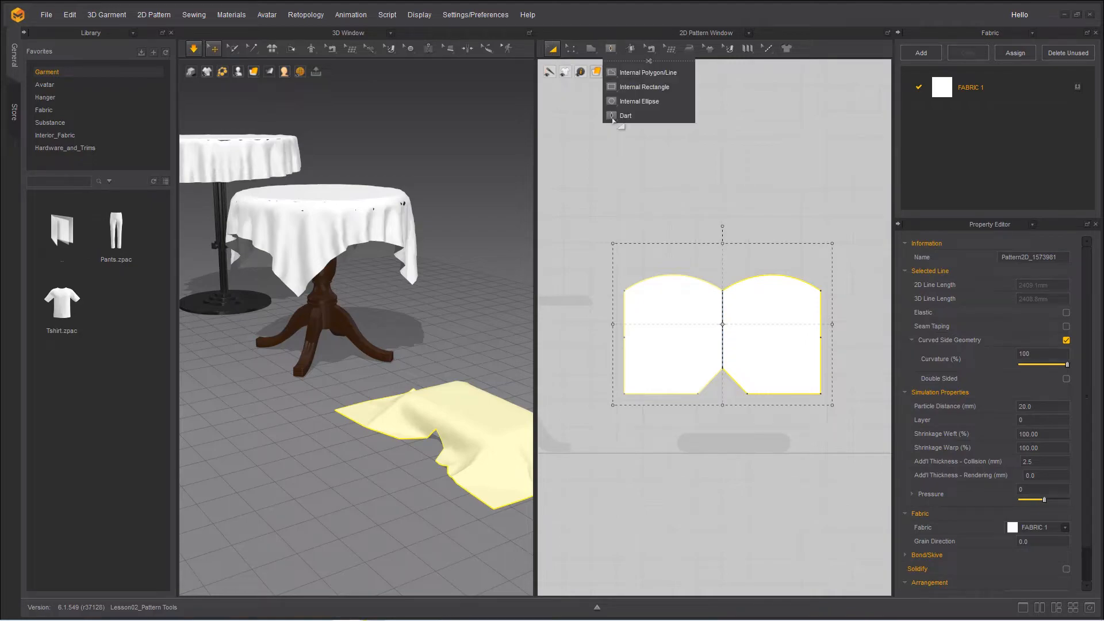
click(627, 102)
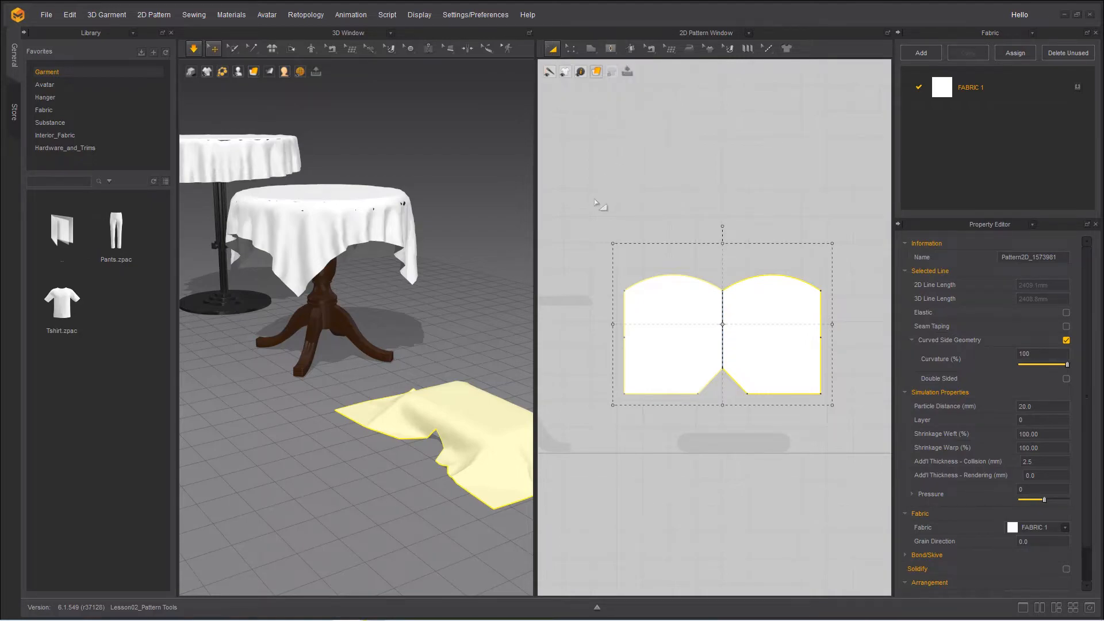
scroll(607, 198, down, 3)
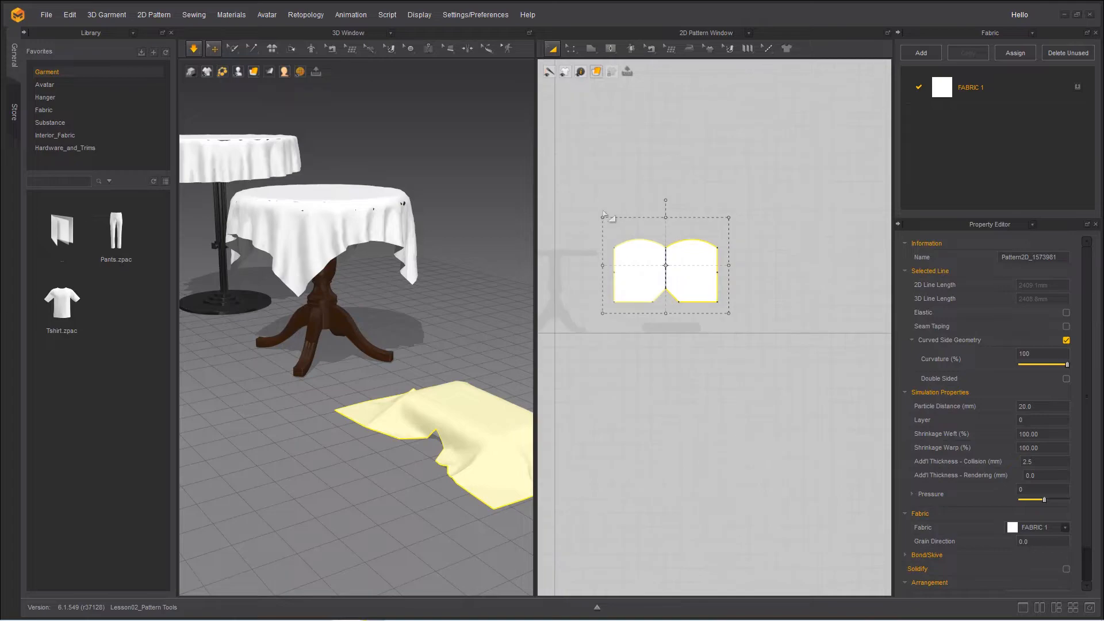
right_drag(607, 289, 625, 301)
scroll(625, 301, down, 3)
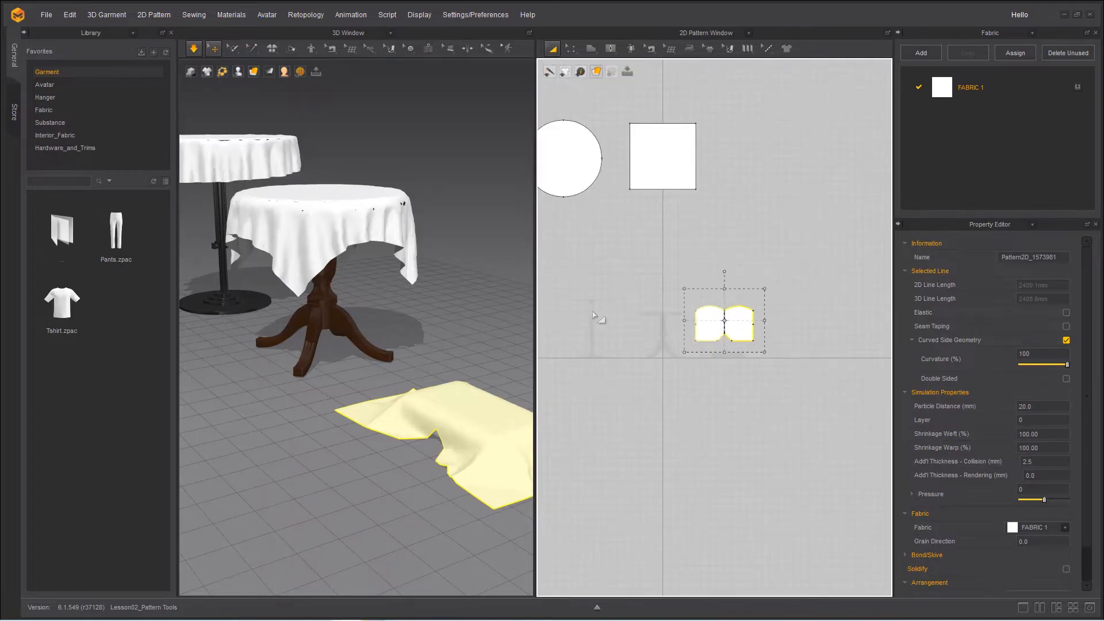
Step: Undo the cushion drape and reset the round and square cloths to flat shapes above their tables
key(ctrl+z)
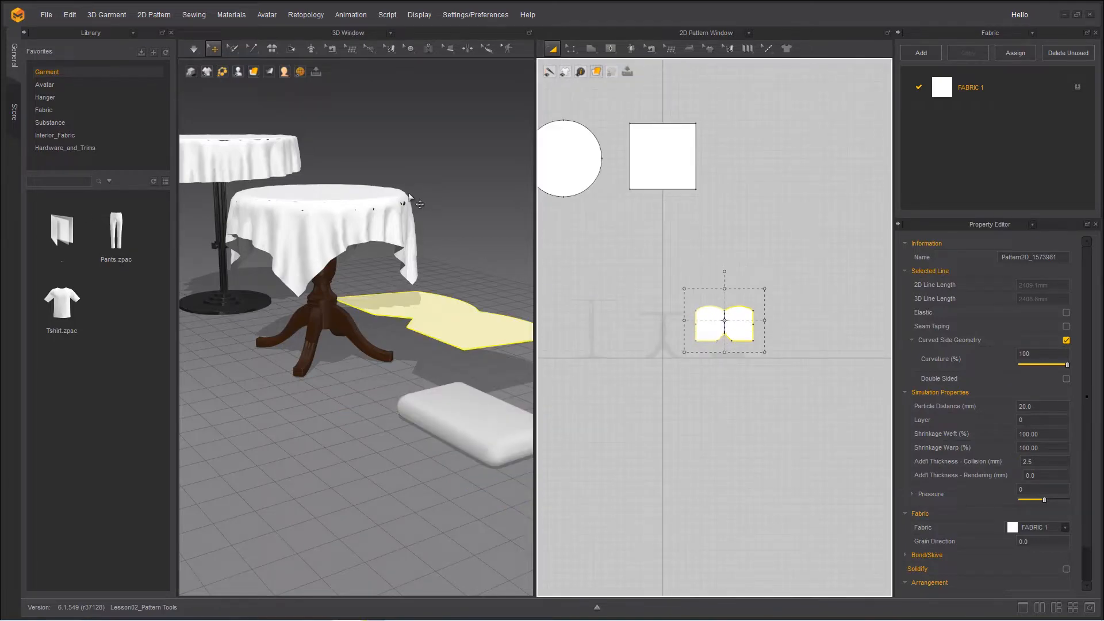
click(559, 174)
key(ctrl+f)
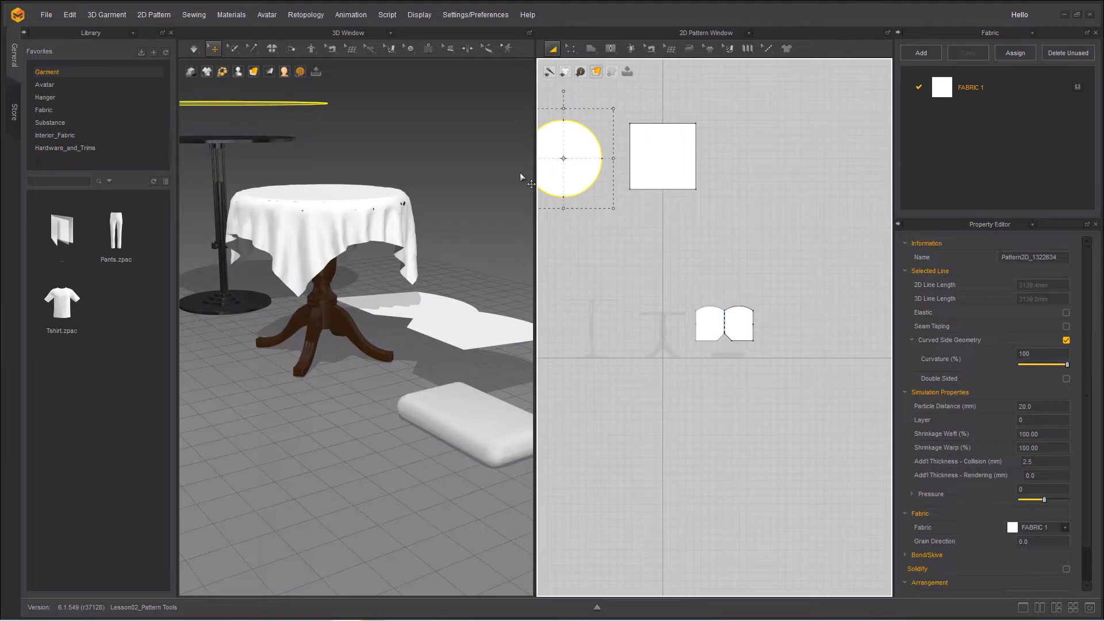
click(646, 160)
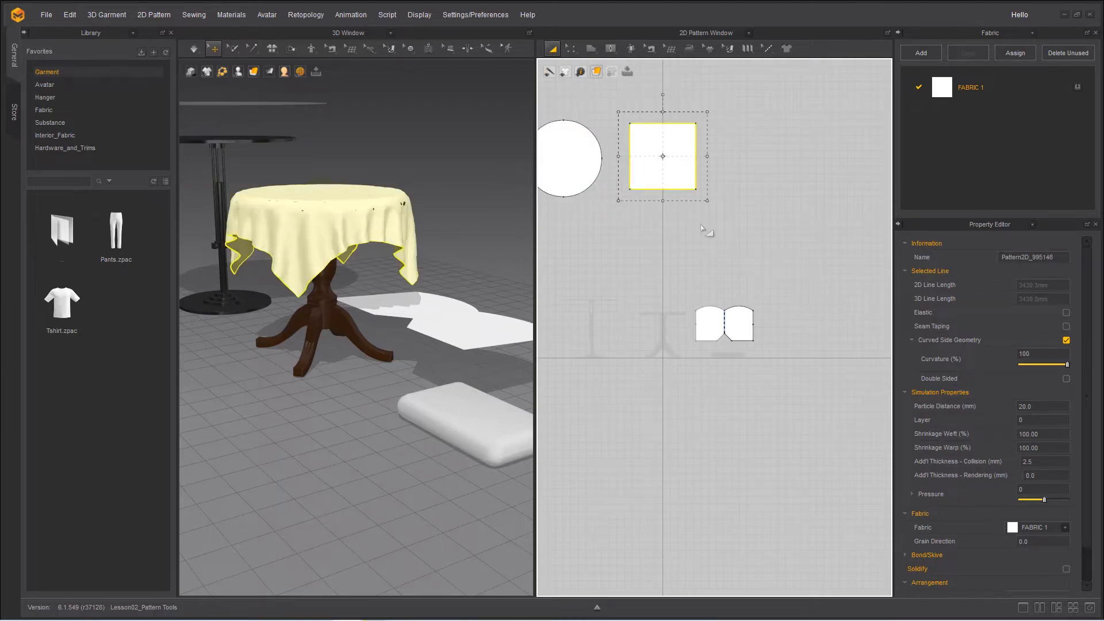
key(ctrl+f)
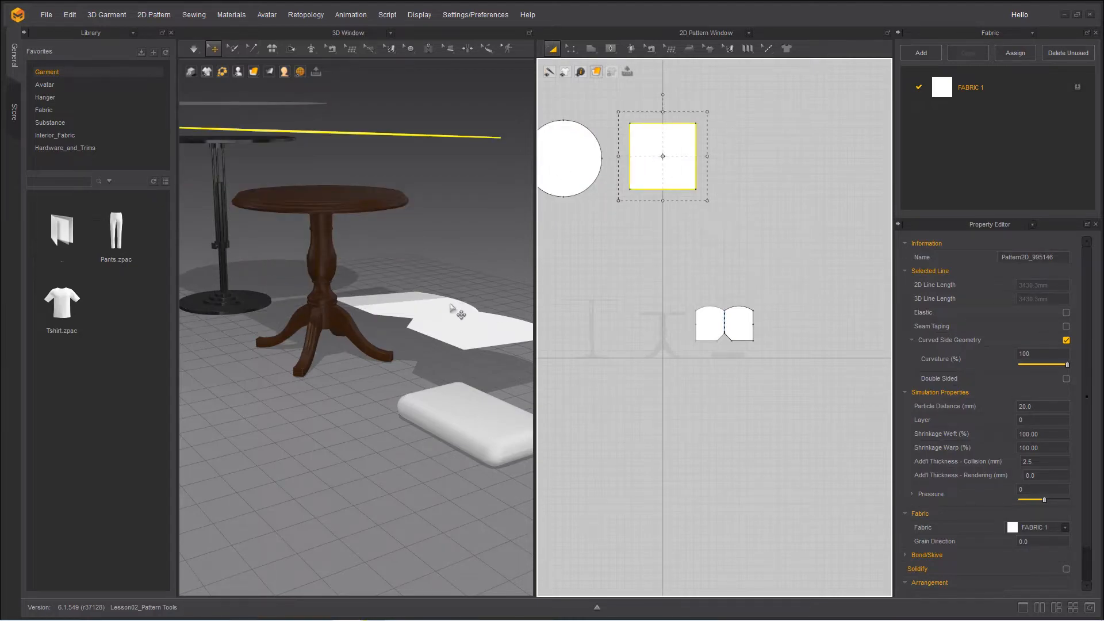
Step: Move the mirrored pattern in 3D sideways and in depth until it sits directly above the cushion
scroll(452, 310, down, 5)
right_drag(426, 323, 398, 314)
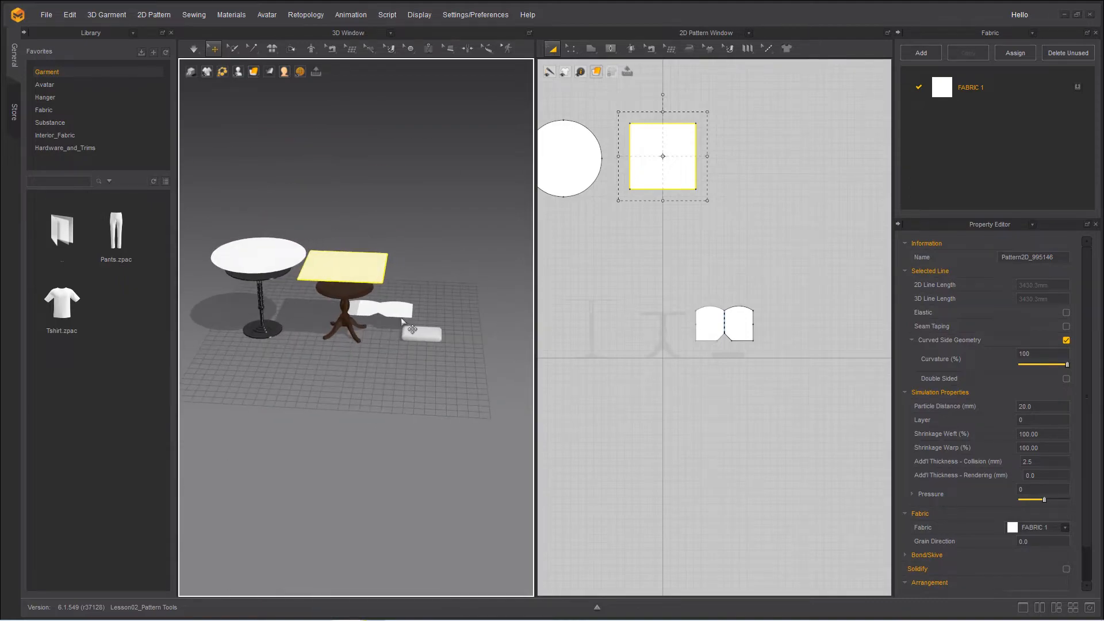
click(398, 311)
click(398, 311)
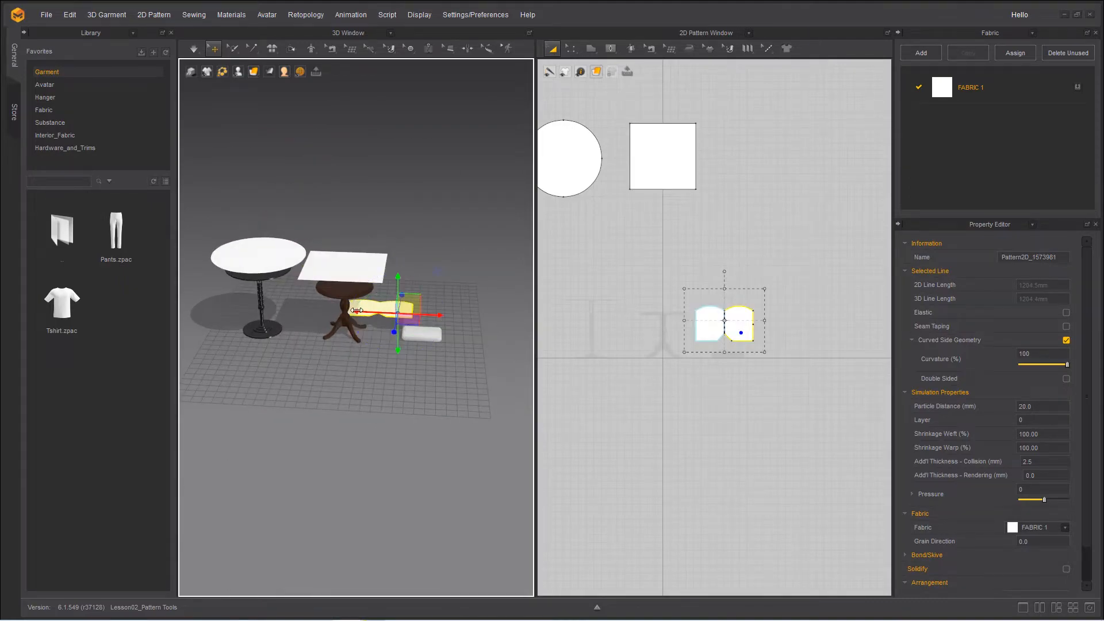
drag(356, 311, 397, 312)
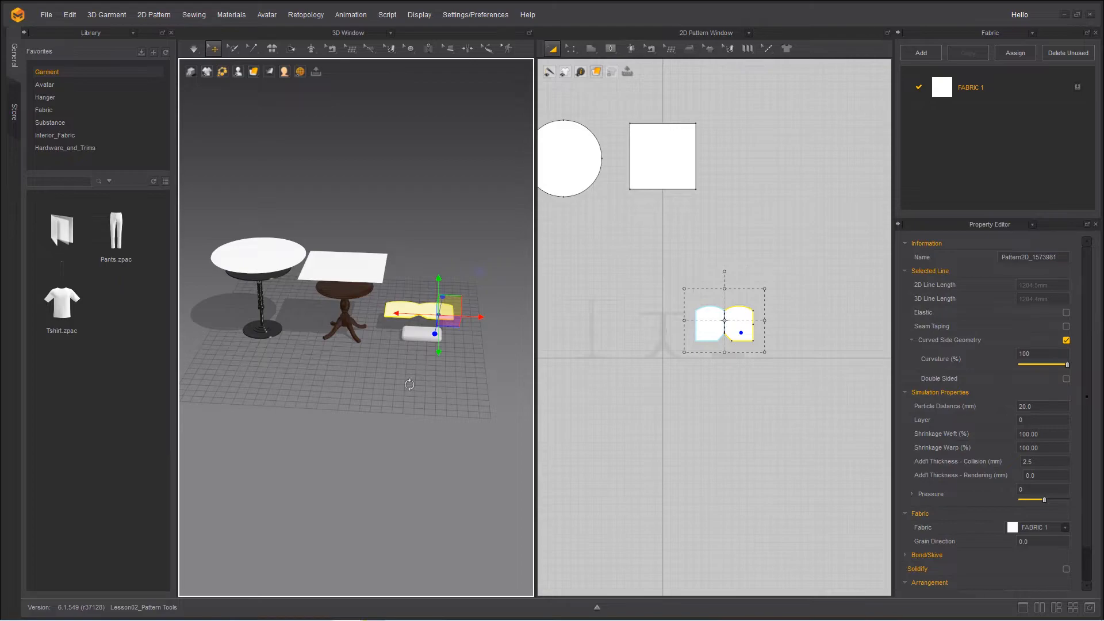
right_drag(408, 384, 436, 323)
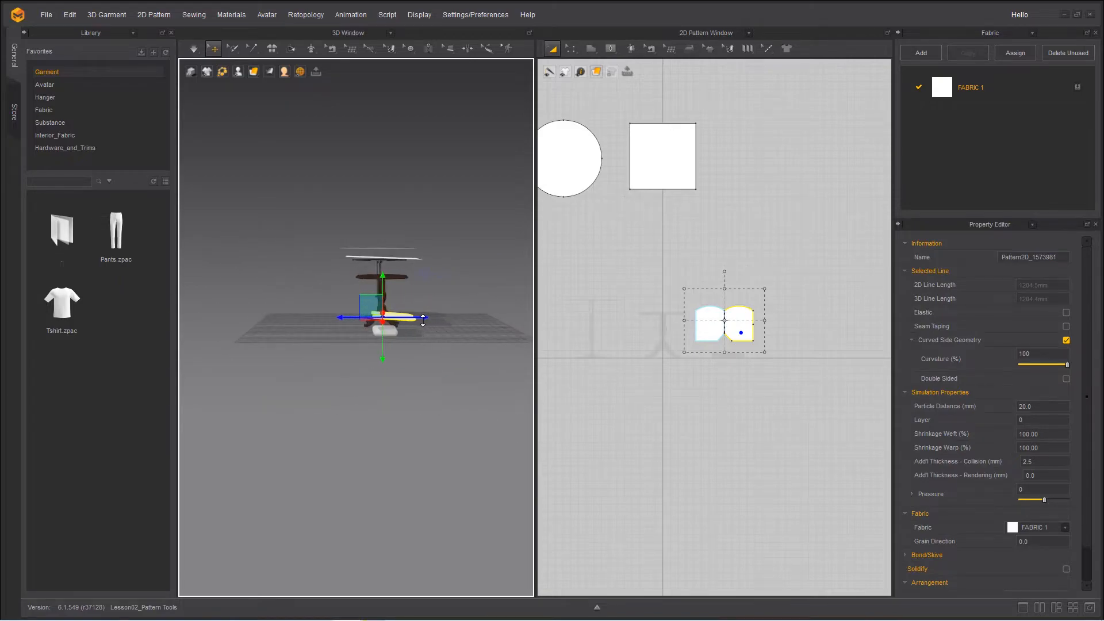
drag(422, 320, 410, 320)
right_drag(297, 371, 389, 397)
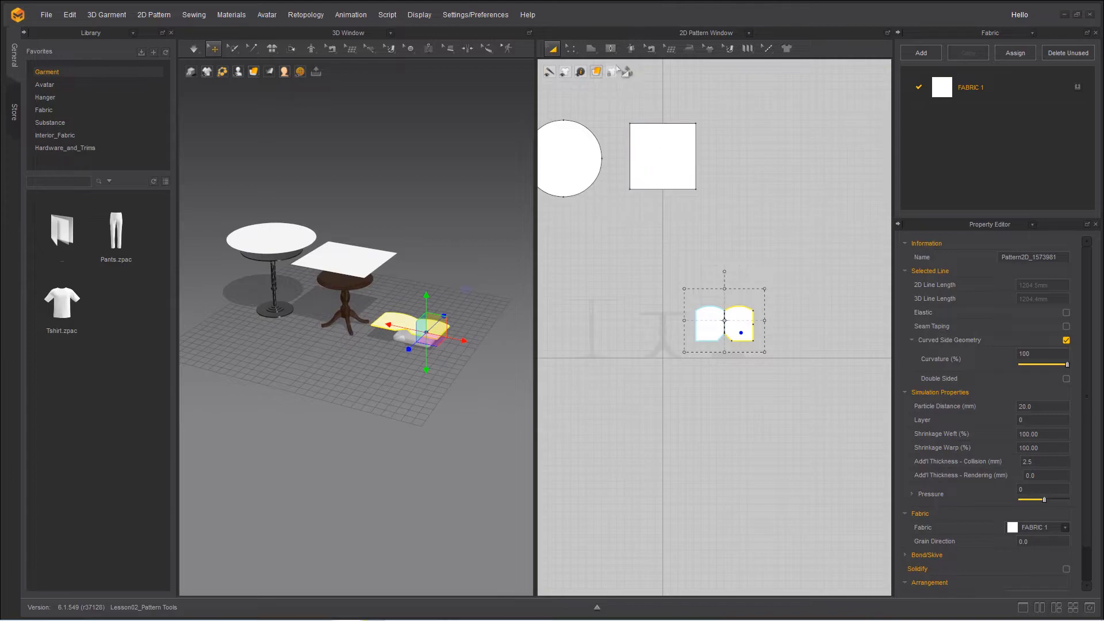
Step: Draw a concentric circle inside the round pattern from its centre with Internal Ellipse, and check it on the 3D cloth
click(608, 52)
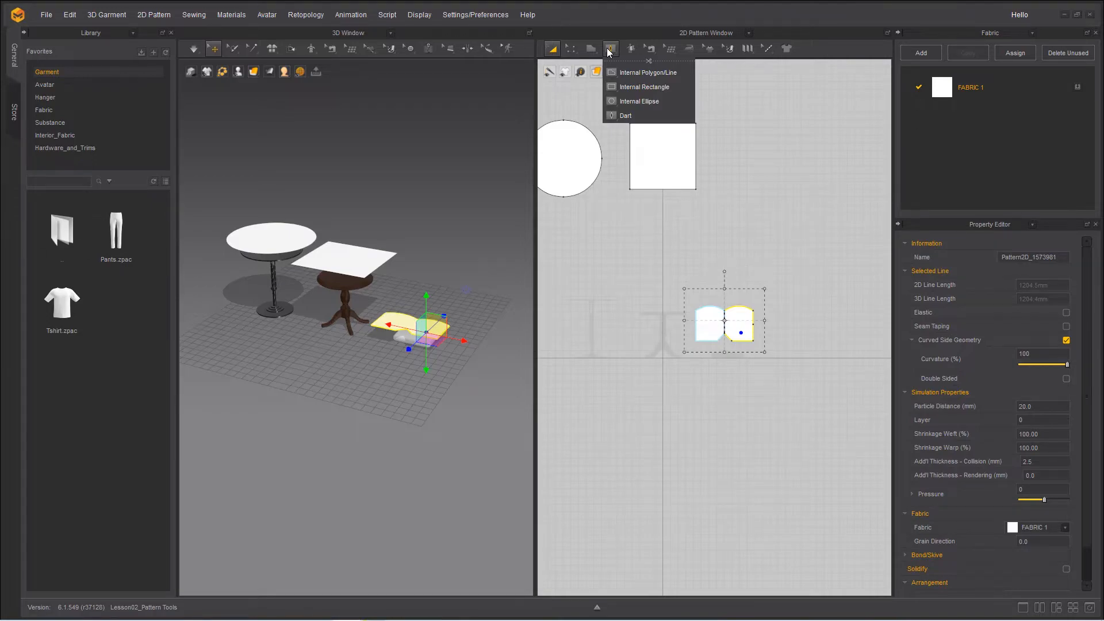
middle_drag(601, 251, 731, 333)
scroll(640, 239, up, 8)
scroll(747, 271, down, 4)
middle_drag(626, 220, 724, 411)
scroll(732, 385, up, 4)
click(604, 50)
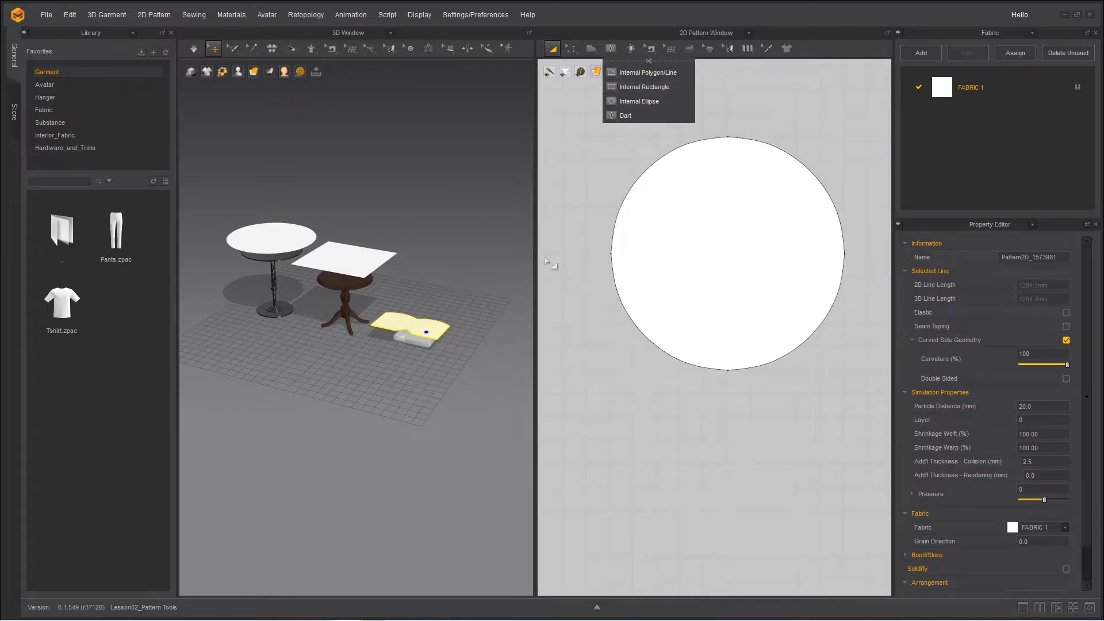
click(621, 88)
click(608, 47)
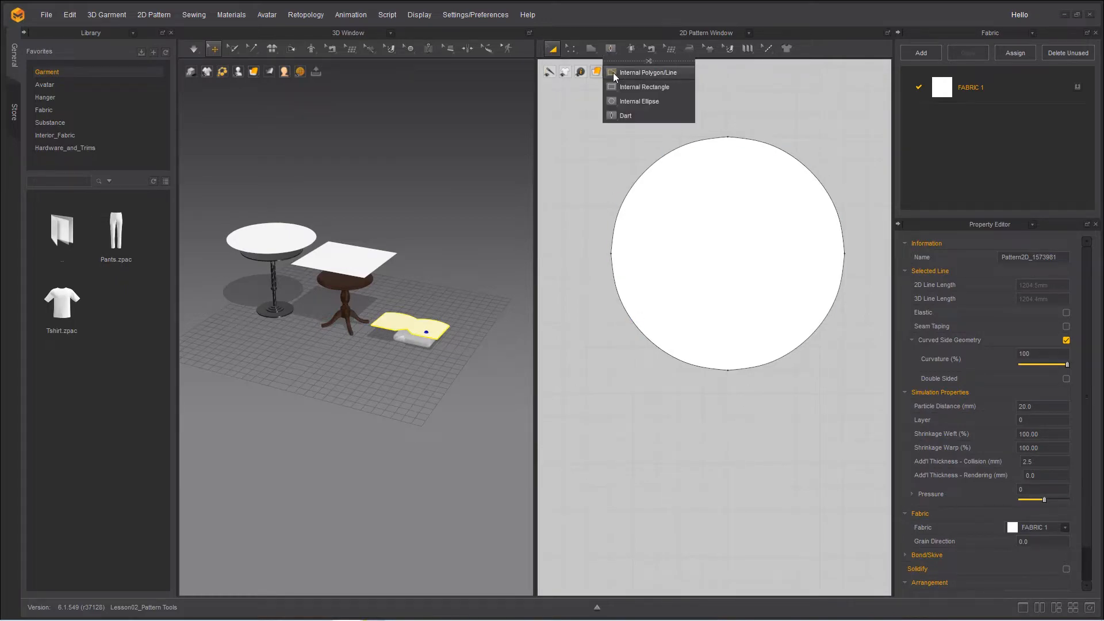
click(625, 102)
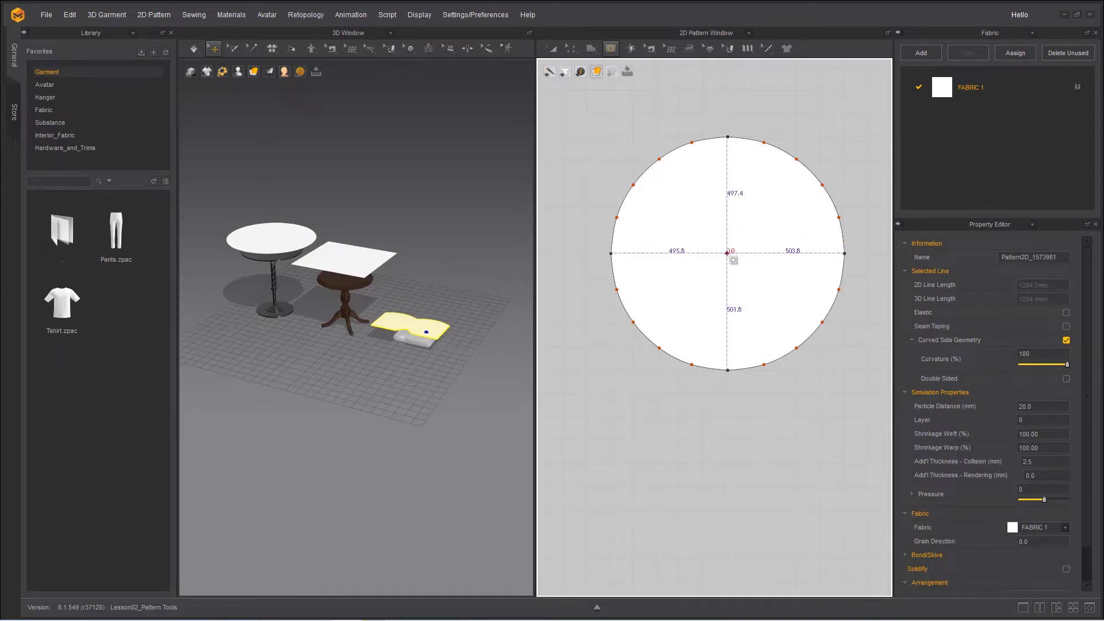
drag(727, 253, 773, 340)
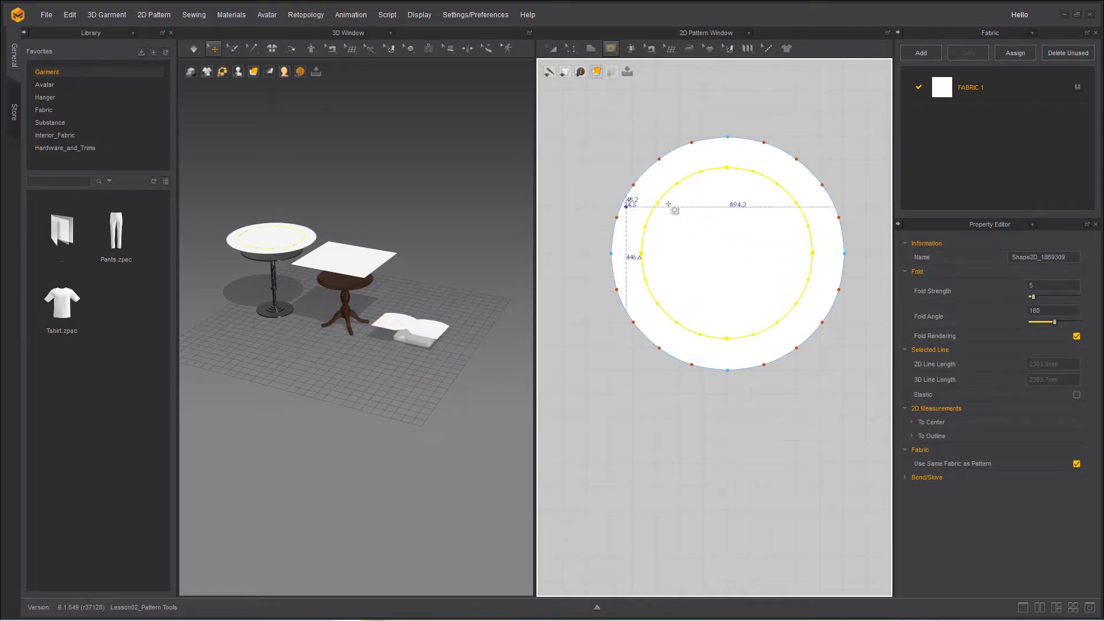
right_drag(215, 460, 304, 377)
scroll(383, 404, up, 5)
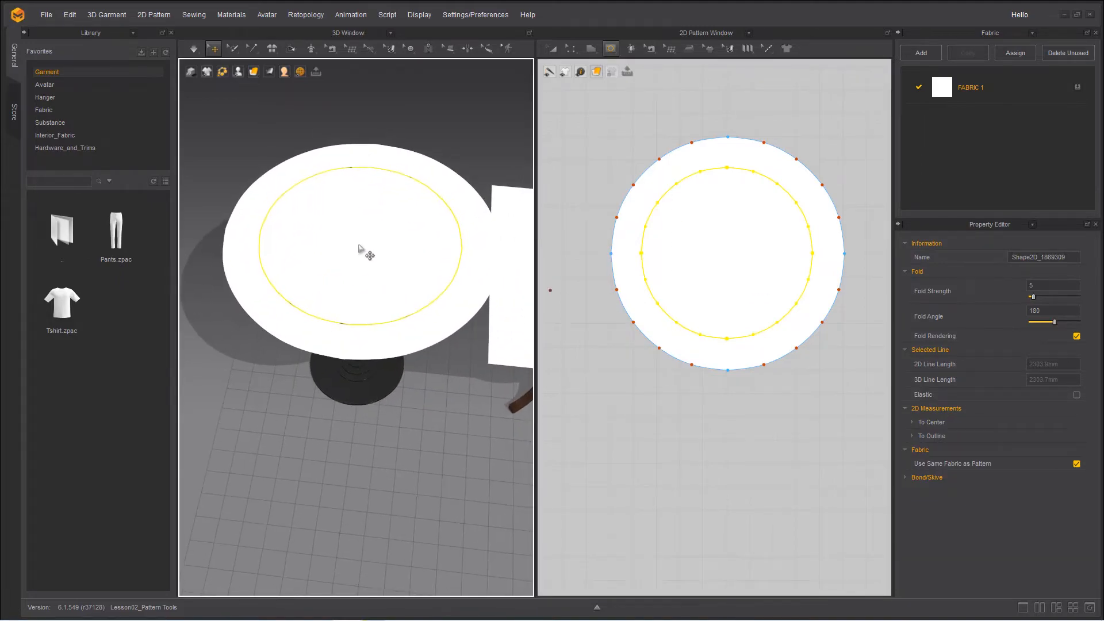
Step: Draw an Internal Rectangle with a perimeter of about 3054 mm inside the square pattern, starting from its centre
right_drag(685, 478, 386, 498)
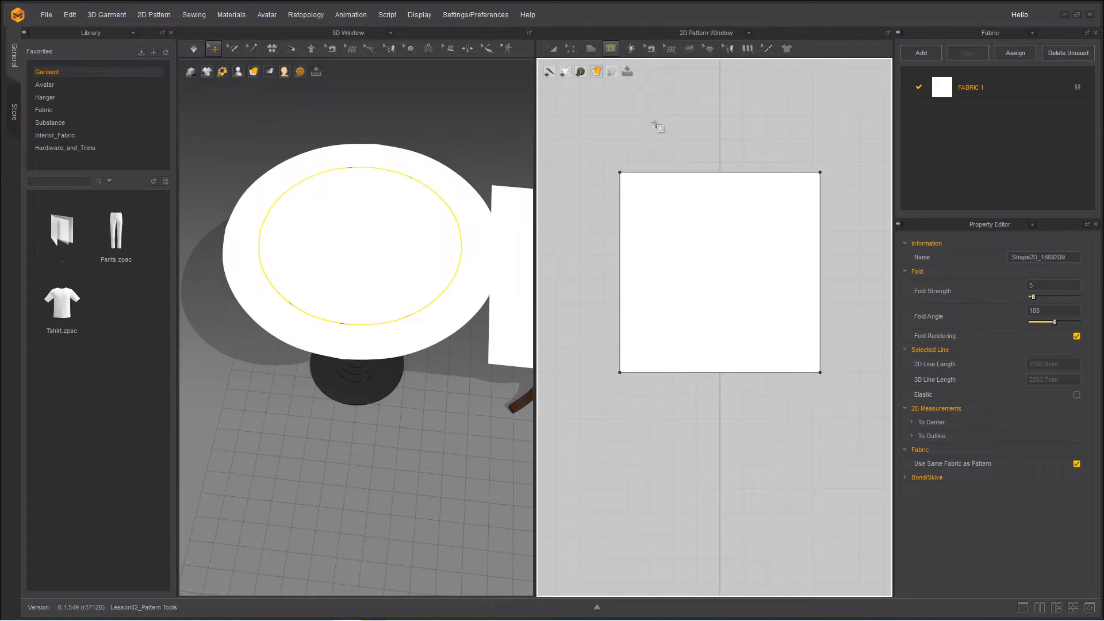
click(614, 50)
click(626, 87)
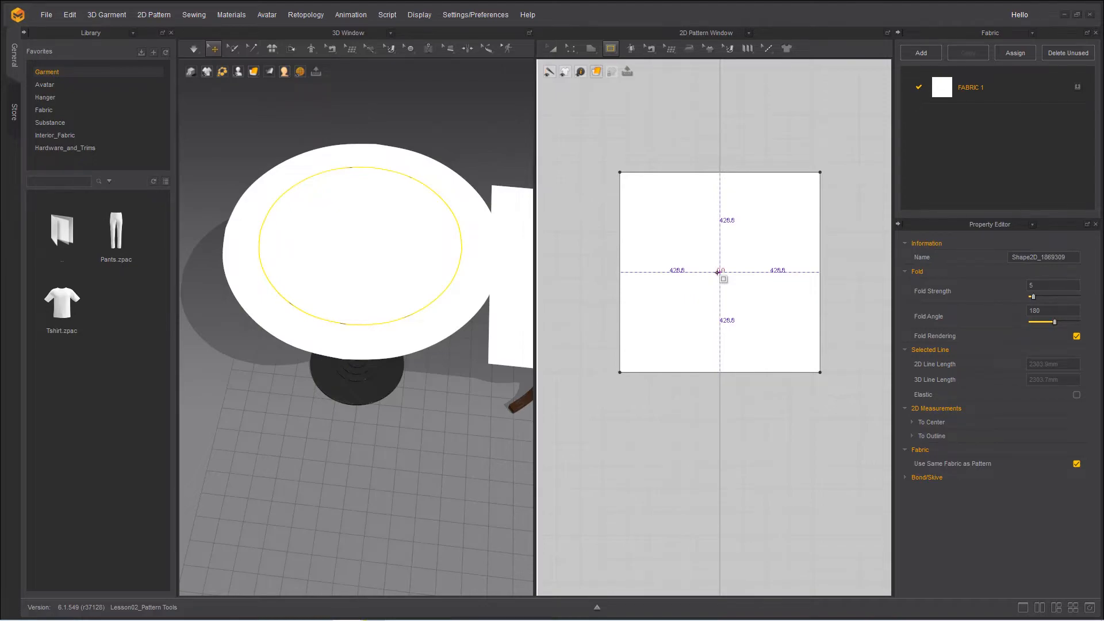
drag(719, 272, 758, 364)
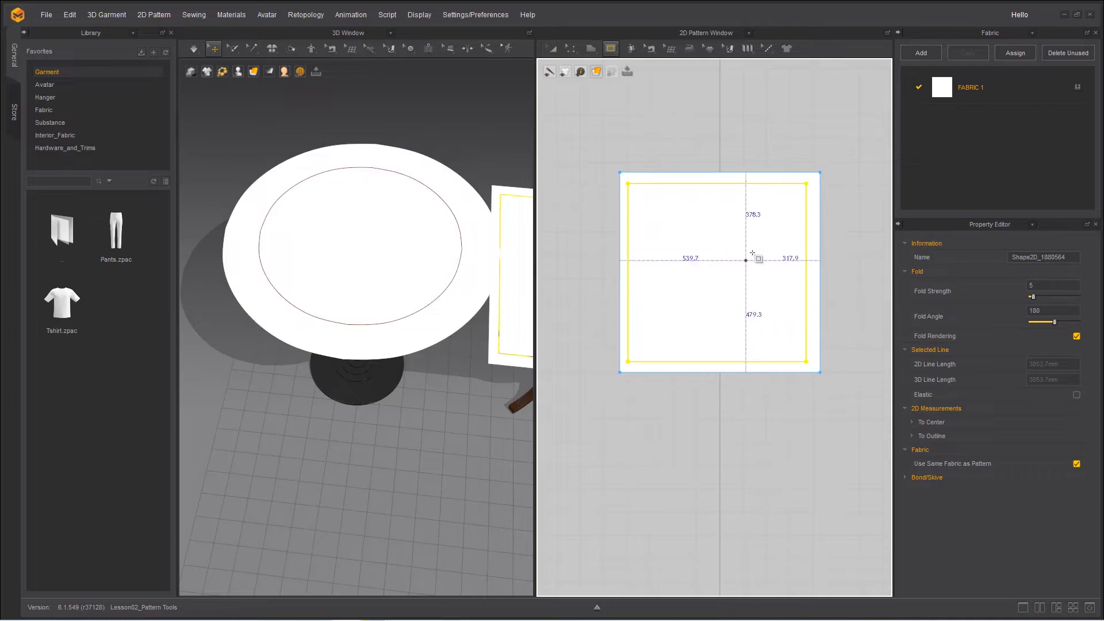
Step: Shift the internal rectangle with Transform Pattern so it is centred horizontally within the square pattern
click(552, 48)
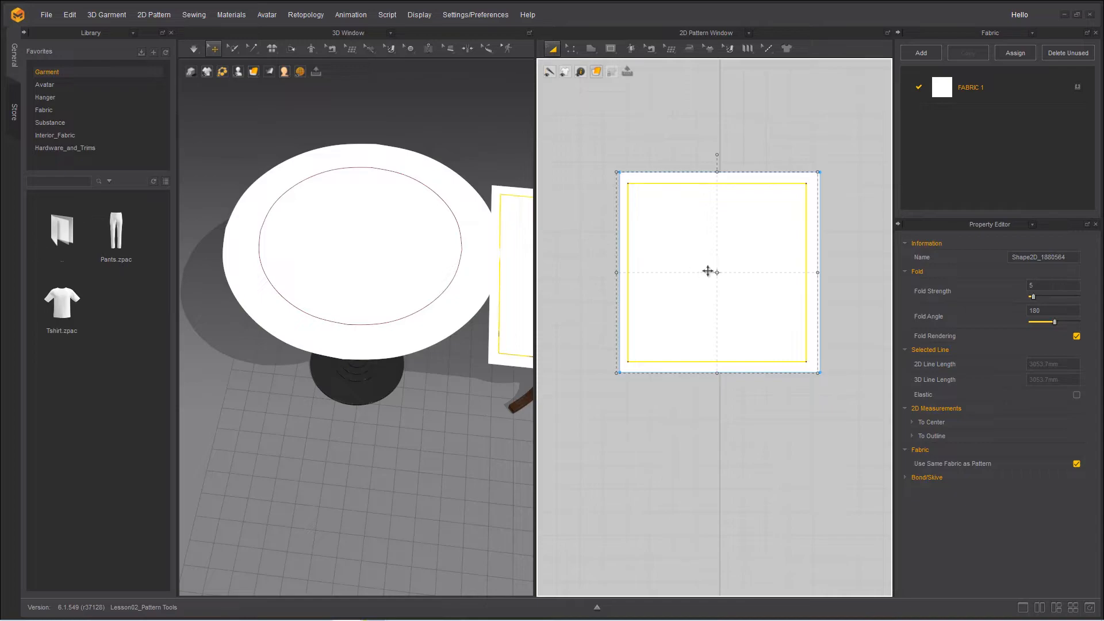
drag(712, 263, 715, 264)
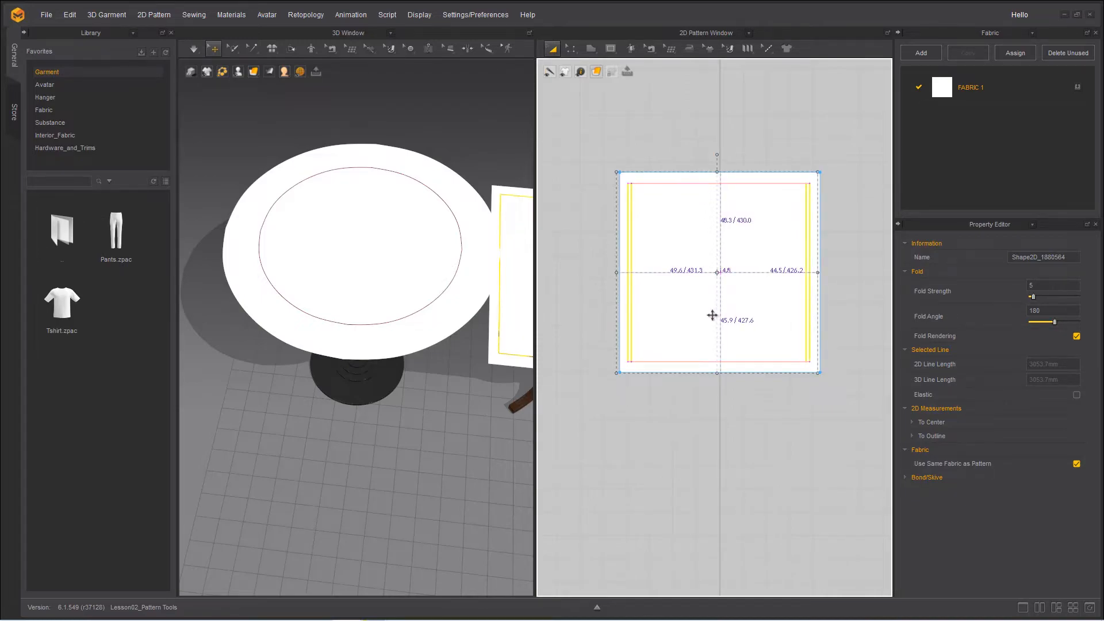
drag(712, 315, 712, 315)
click(698, 413)
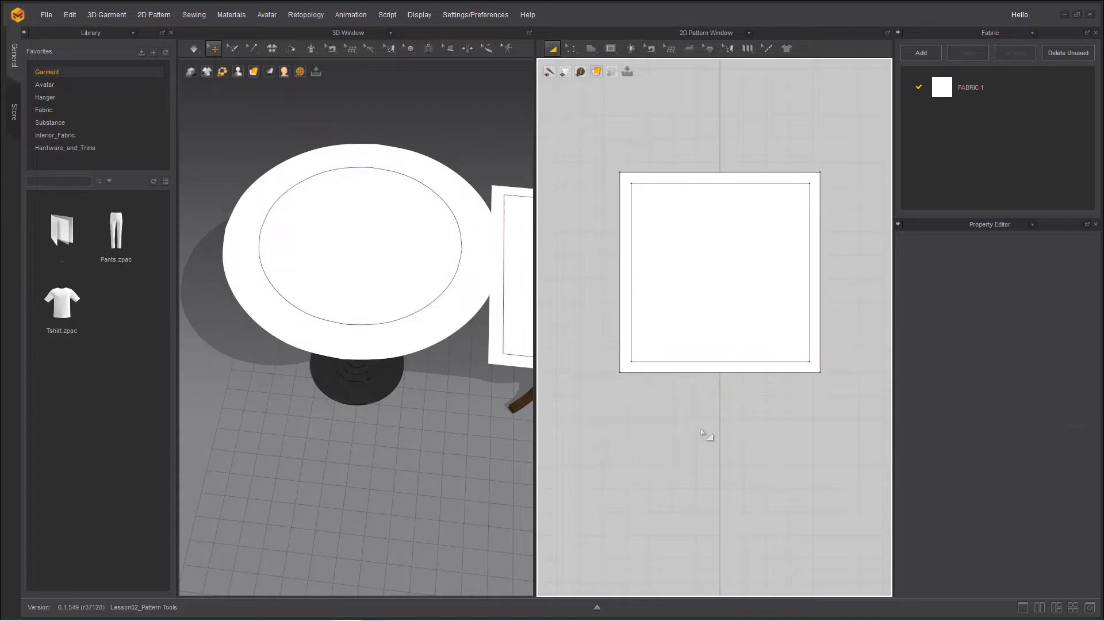
Step: Draw a closed rectangle of about 560 by 223 mm across the mirrored pattern's fold line with Internal Polygon/Line
scroll(691, 336, down, 2)
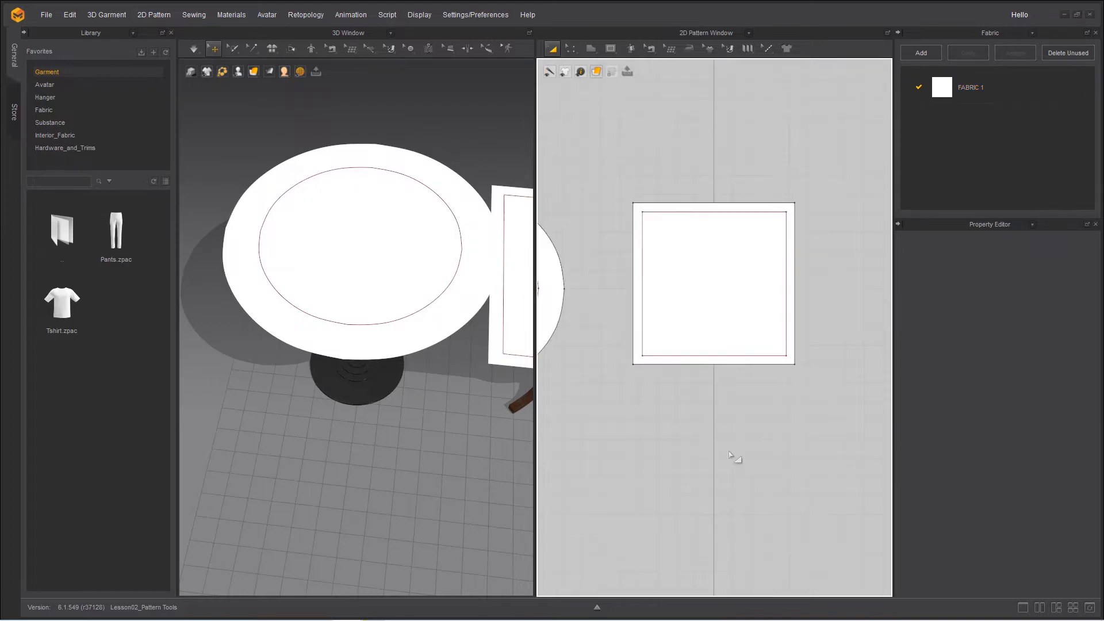
middle_drag(764, 457, 588, 397)
middle_drag(845, 422, 661, 408)
scroll(661, 409, down, 3)
middle_drag(582, 437, 778, 207)
scroll(778, 207, up, 2)
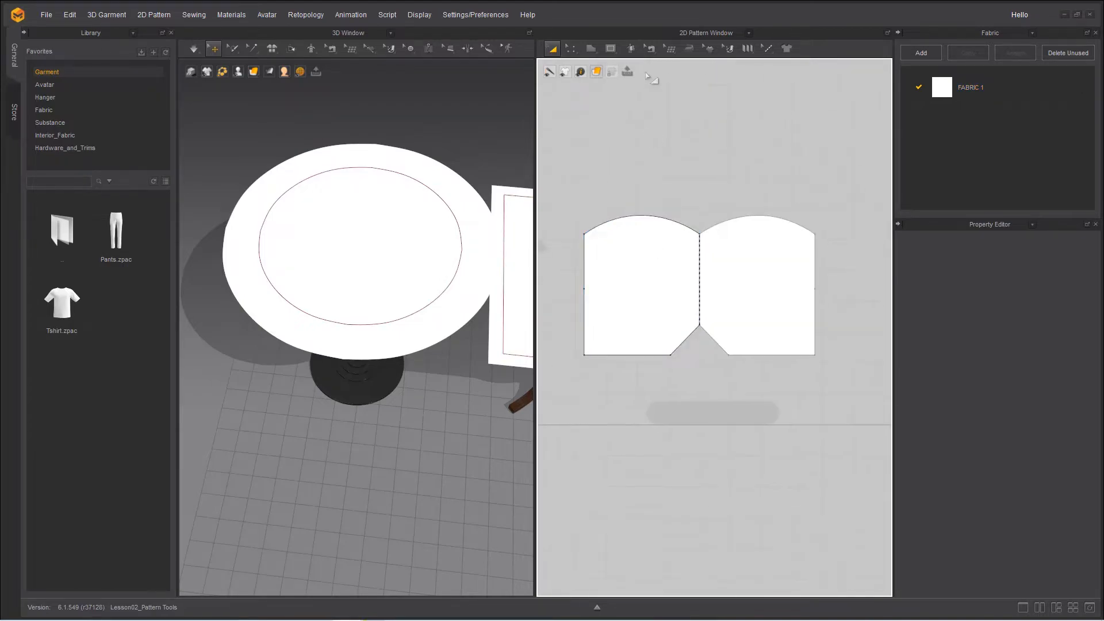
click(611, 49)
click(612, 248)
click(784, 248)
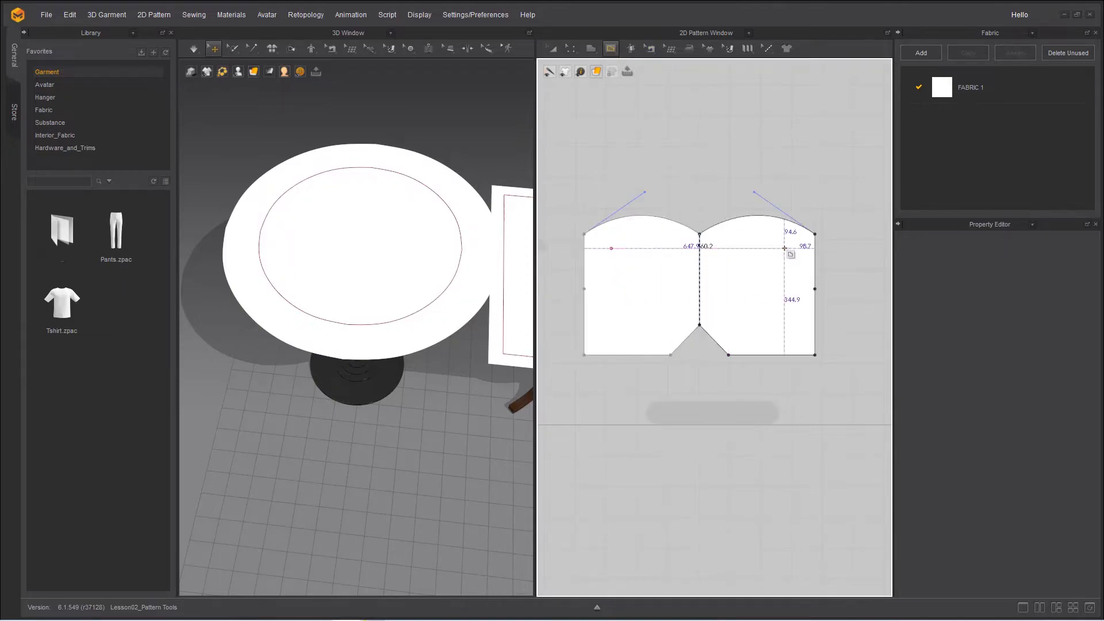
click(784, 317)
drag(611, 317, 596, 296)
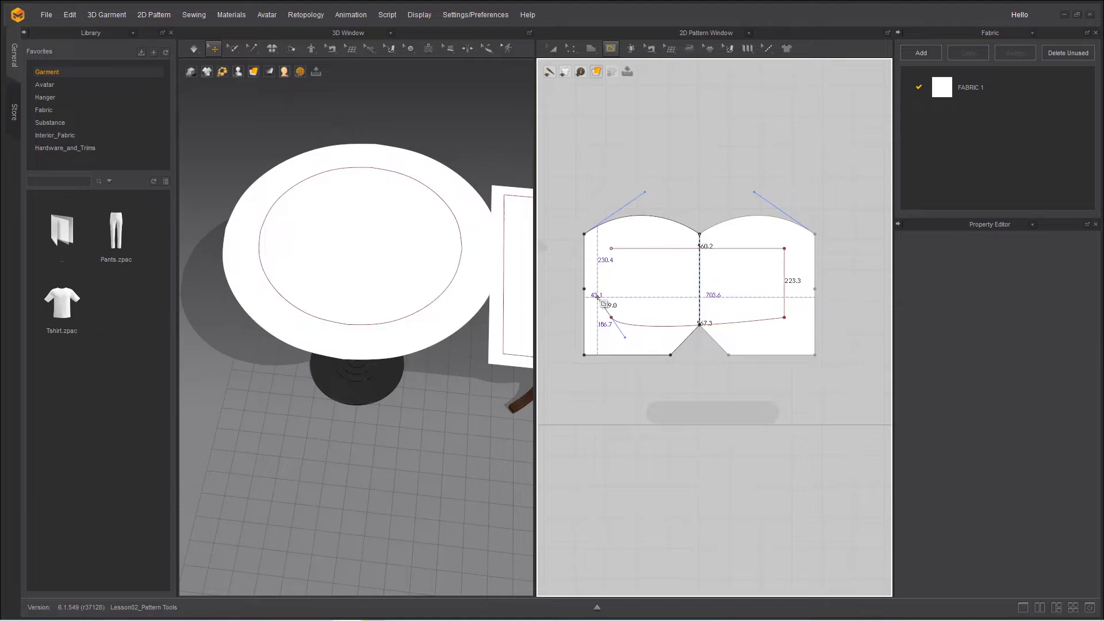
drag(597, 296, 613, 318)
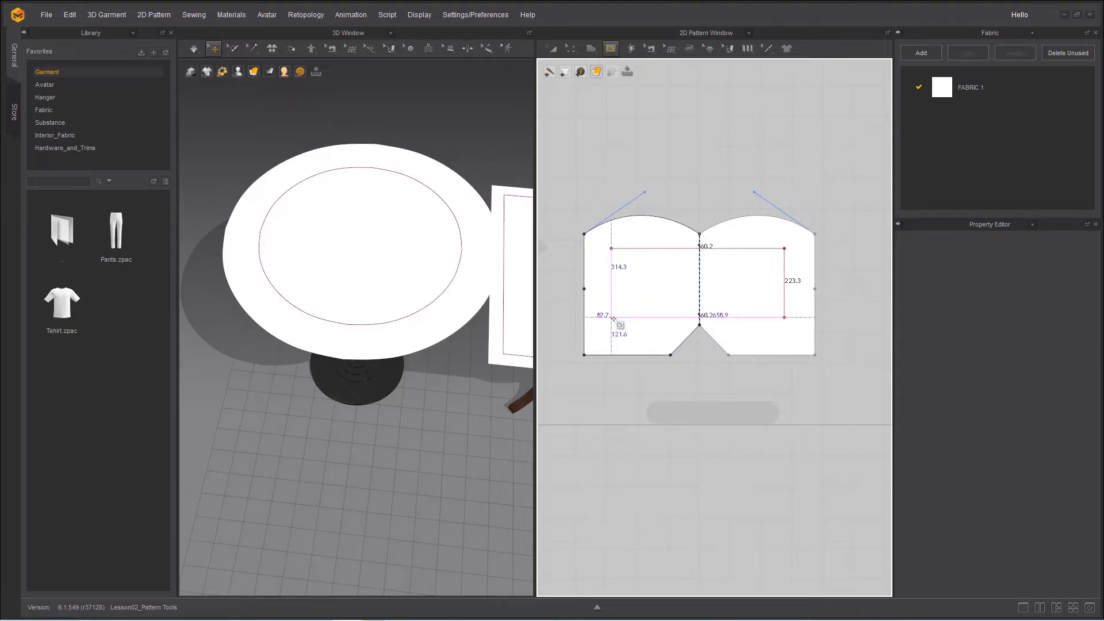
click(611, 248)
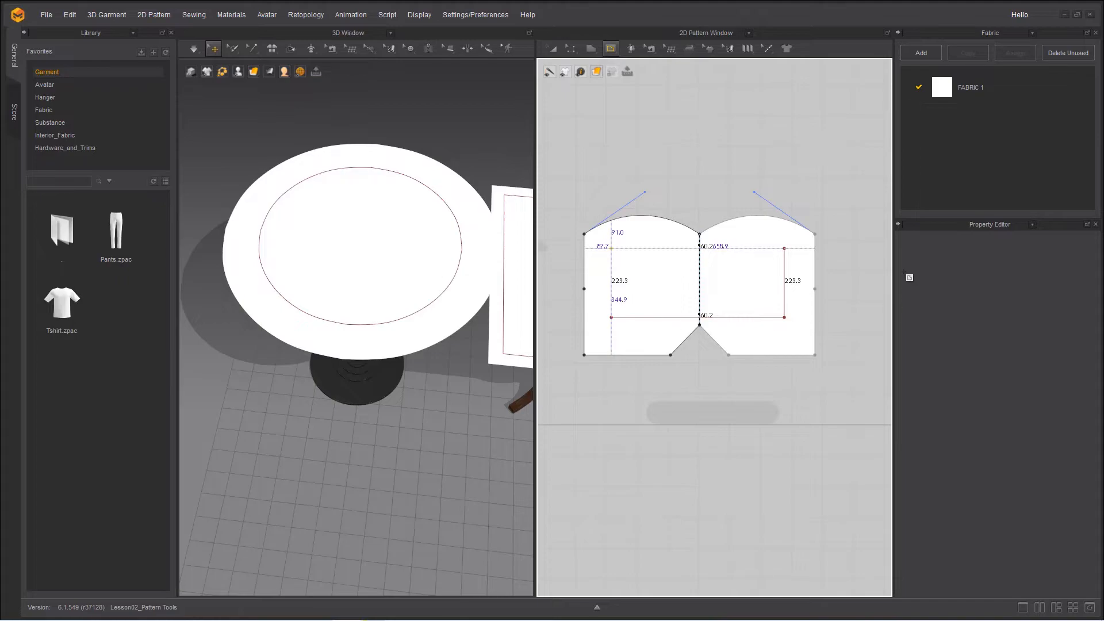
Step: Draw a small diamond-shaped dart near the square pattern's upper-left corner, inside the internal rectangle
click(610, 49)
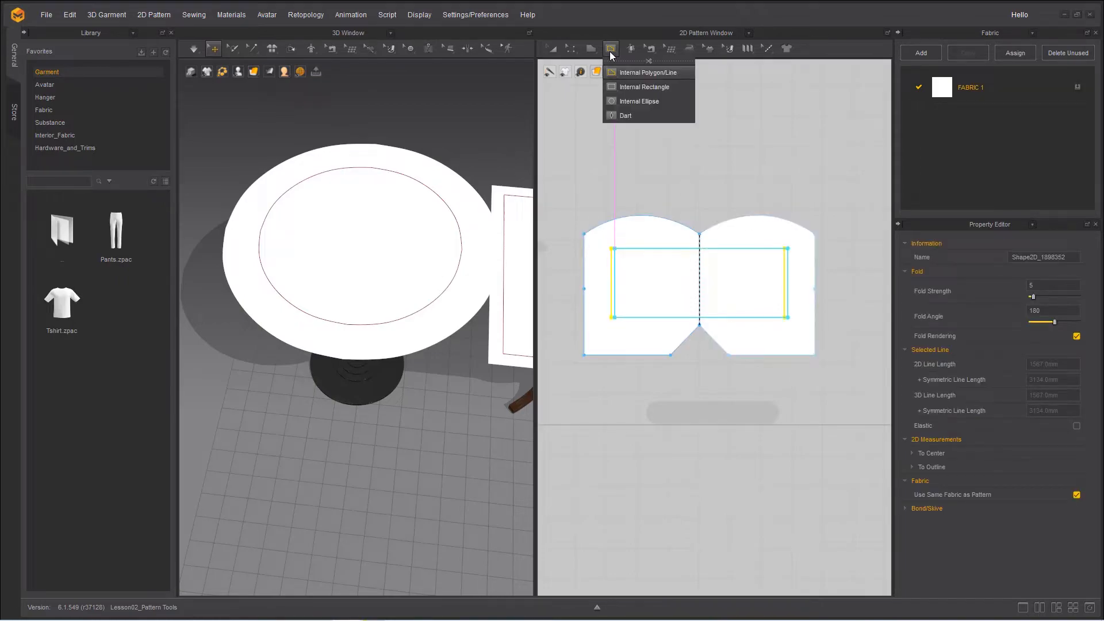
click(615, 116)
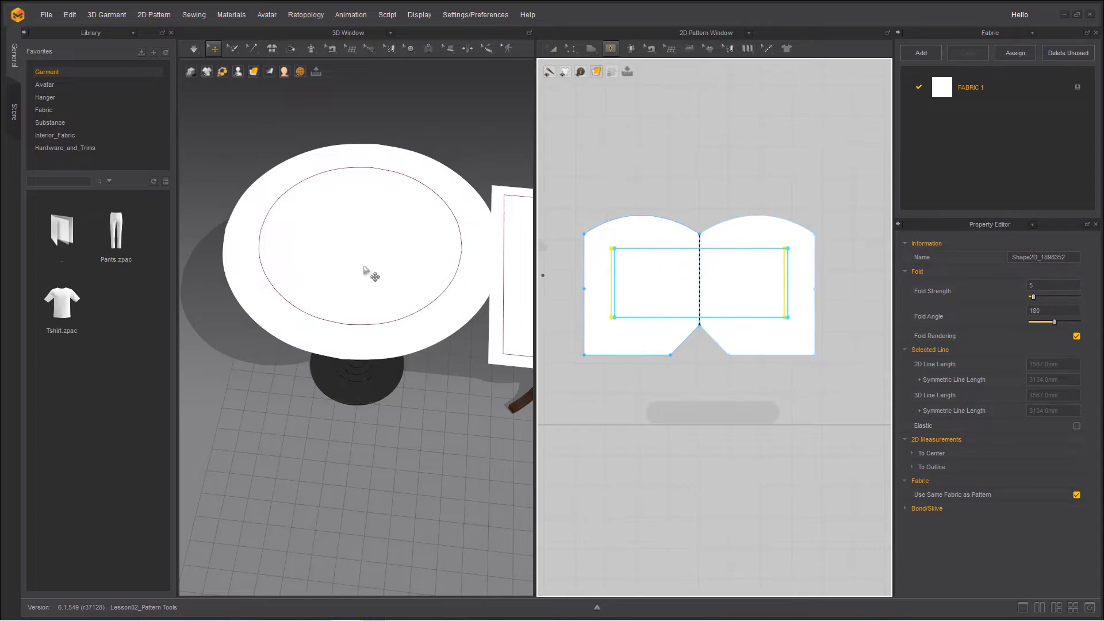
middle_drag(595, 380, 874, 481)
middle_drag(761, 223, 754, 323)
scroll(645, 318, down, 6)
scroll(645, 318, up, 1)
middle_drag(667, 294, 668, 426)
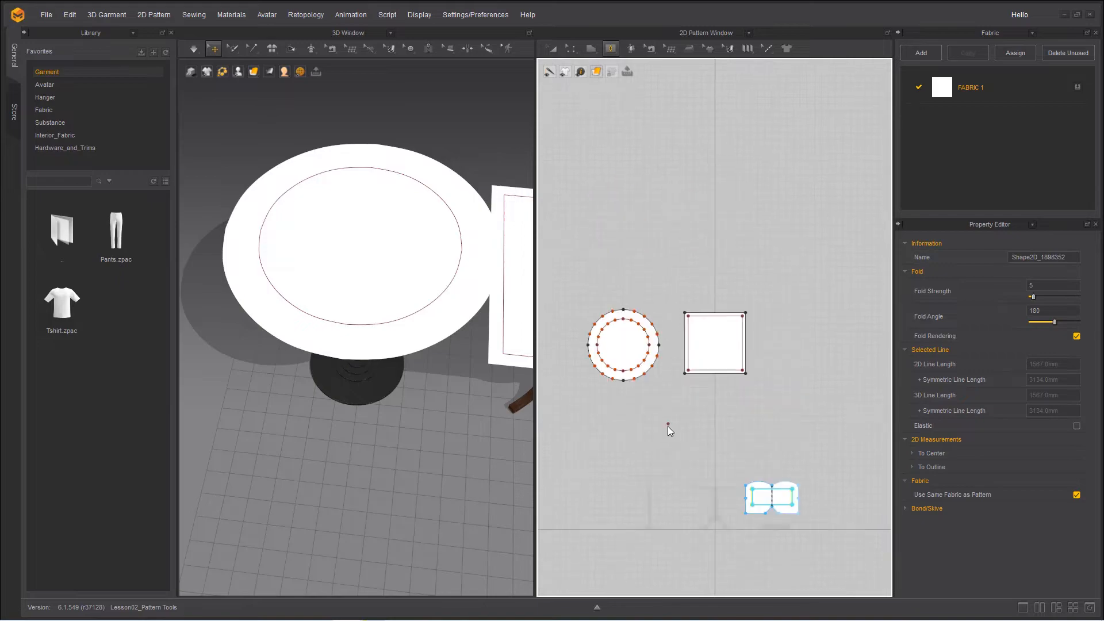
scroll(812, 390, up, 6)
scroll(811, 390, up, 1)
middle_drag(752, 387, 739, 360)
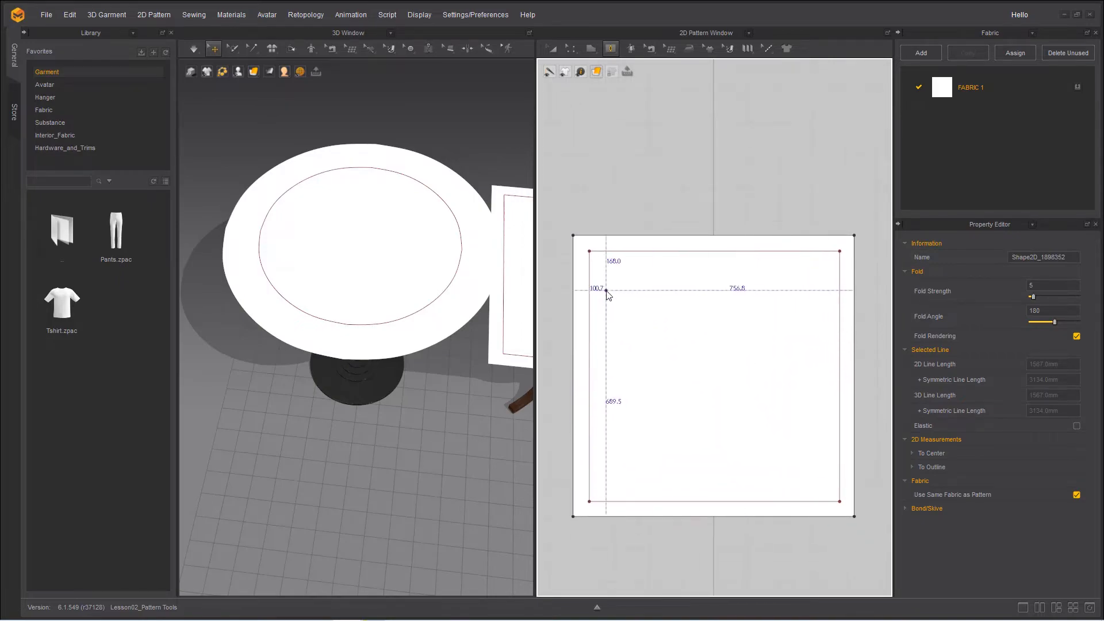
mouse_move(633, 286)
mouse_down()
mouse_move(659, 304)
mouse_move(647, 303)
mouse_up()
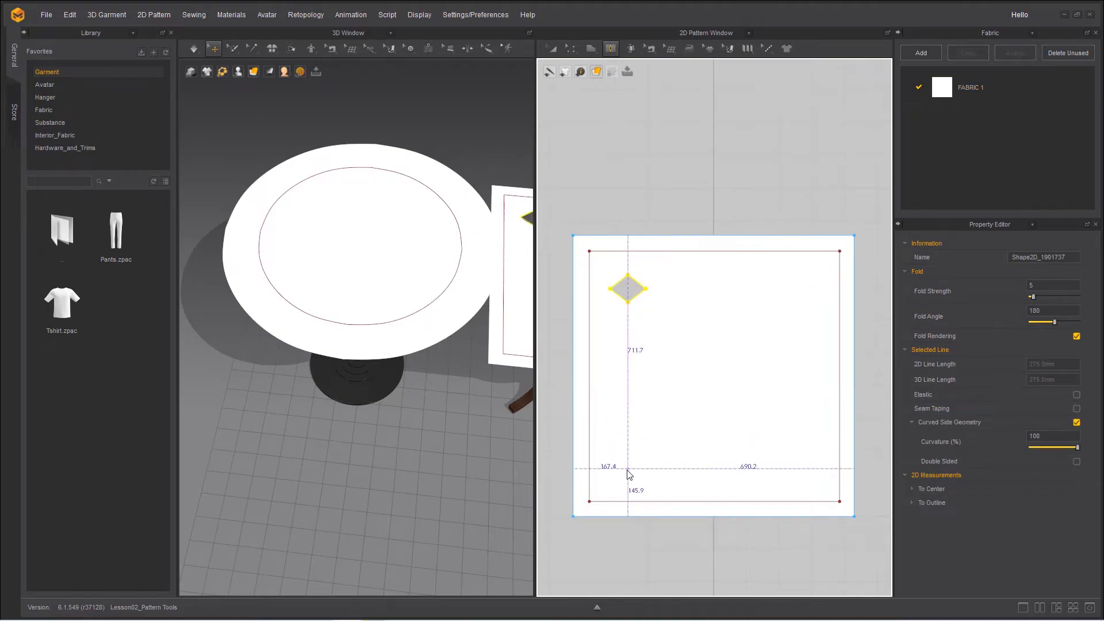
Step: Draw a second, slightly flatter dart near the square pattern's lower-left corner, directly below the first, and select it with Transform Pattern
drag(628, 468, 664, 493)
key(a)
mouse_move(640, 484)
mouse_down()
mouse_move(626, 469)
mouse_move(630, 497)
mouse_up()
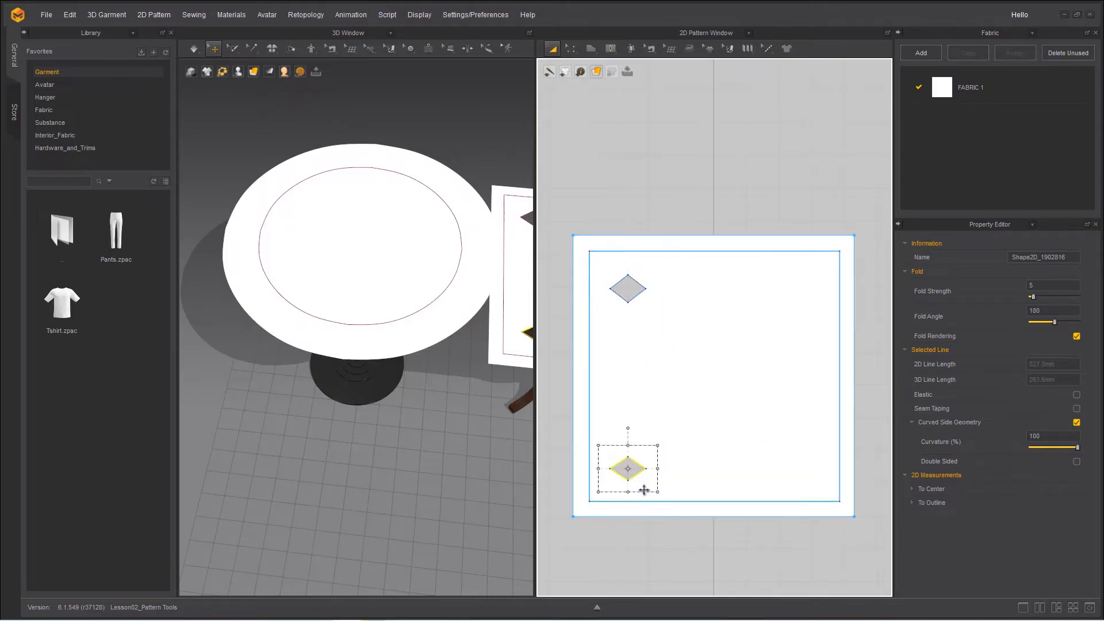
click(611, 49)
click(625, 116)
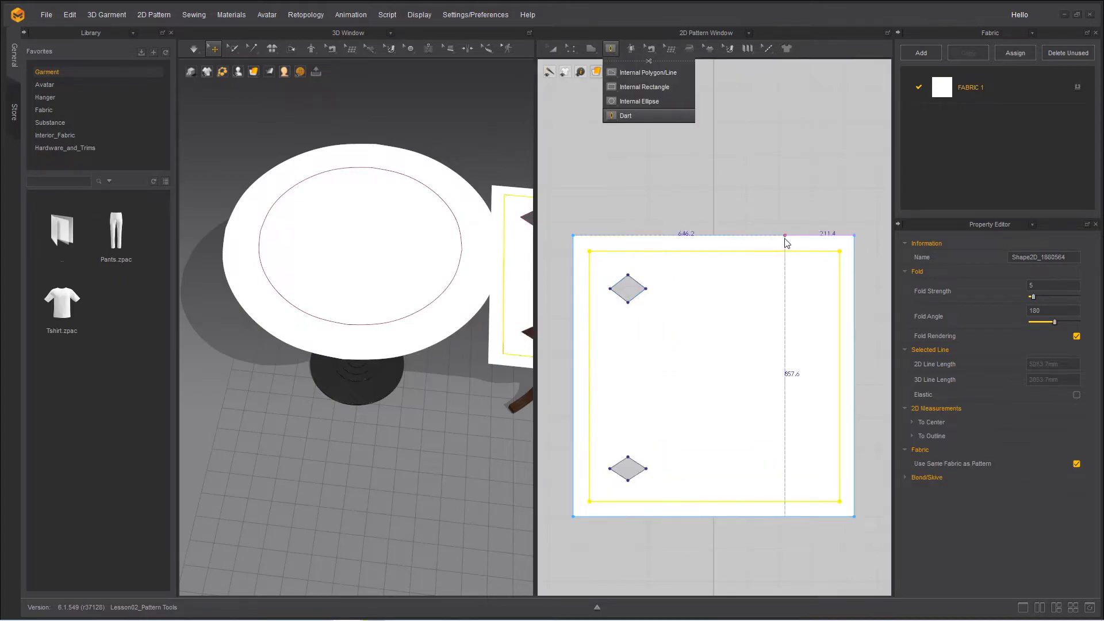
click(812, 290)
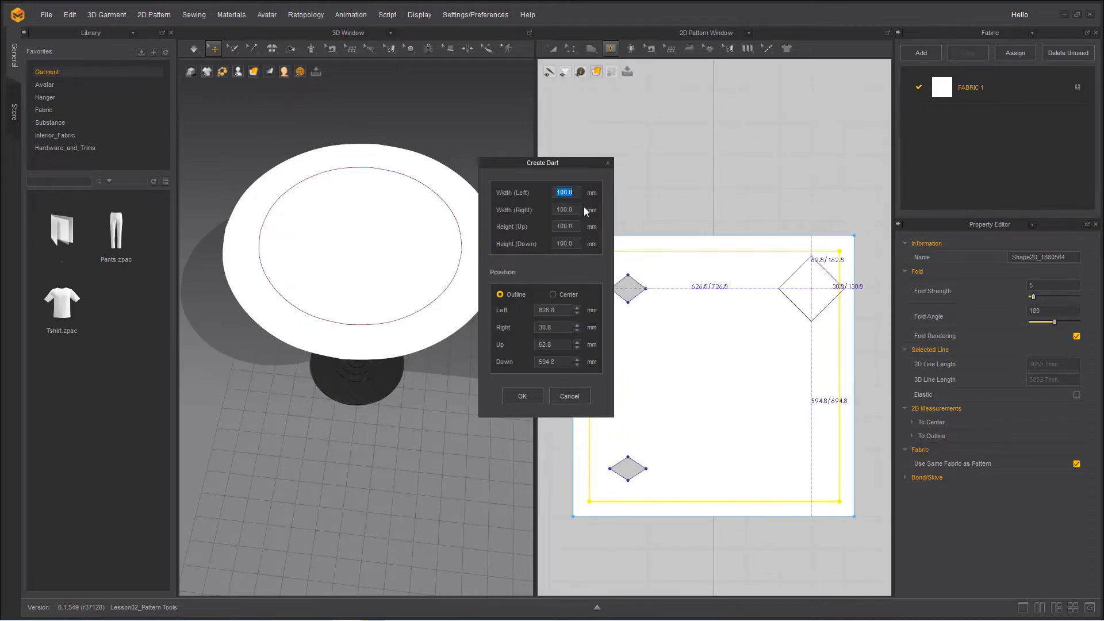
click(569, 396)
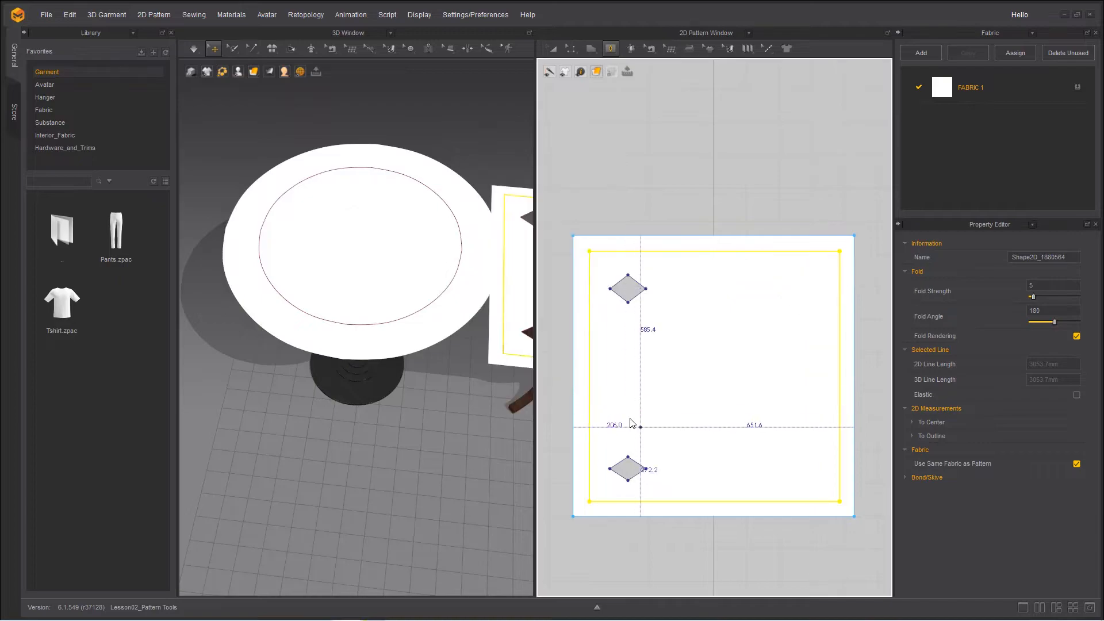
Step: Select all the patterns with Transform Pattern and run the Normal simulation to drape the cloths over both tables and the cushion
right_drag(464, 432, 363, 415)
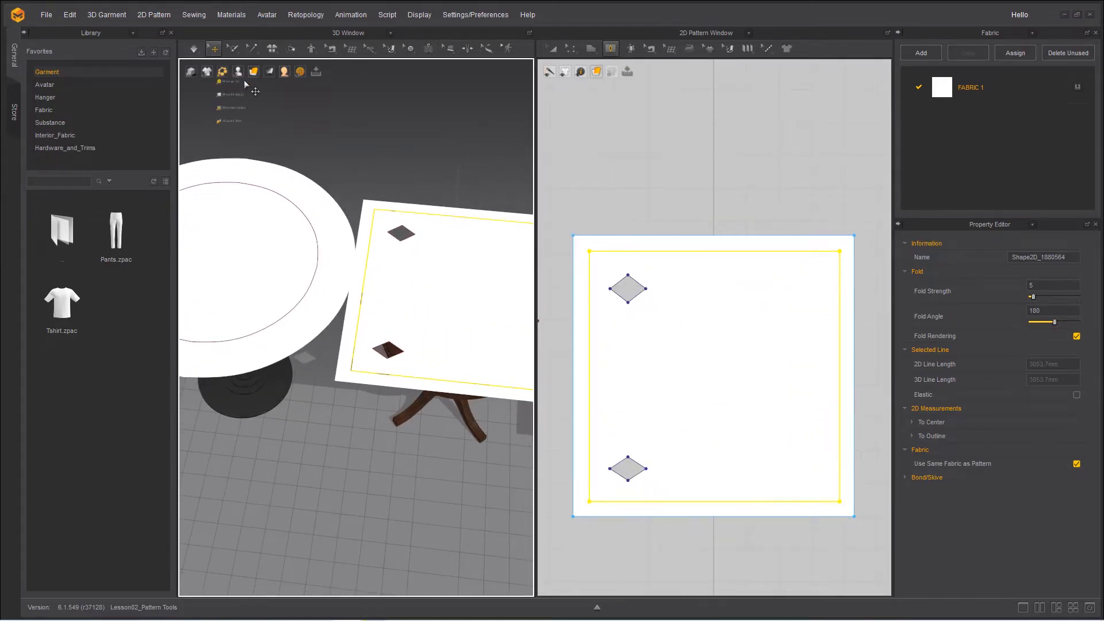
scroll(617, 181, down, 5)
scroll(618, 180, up, 1)
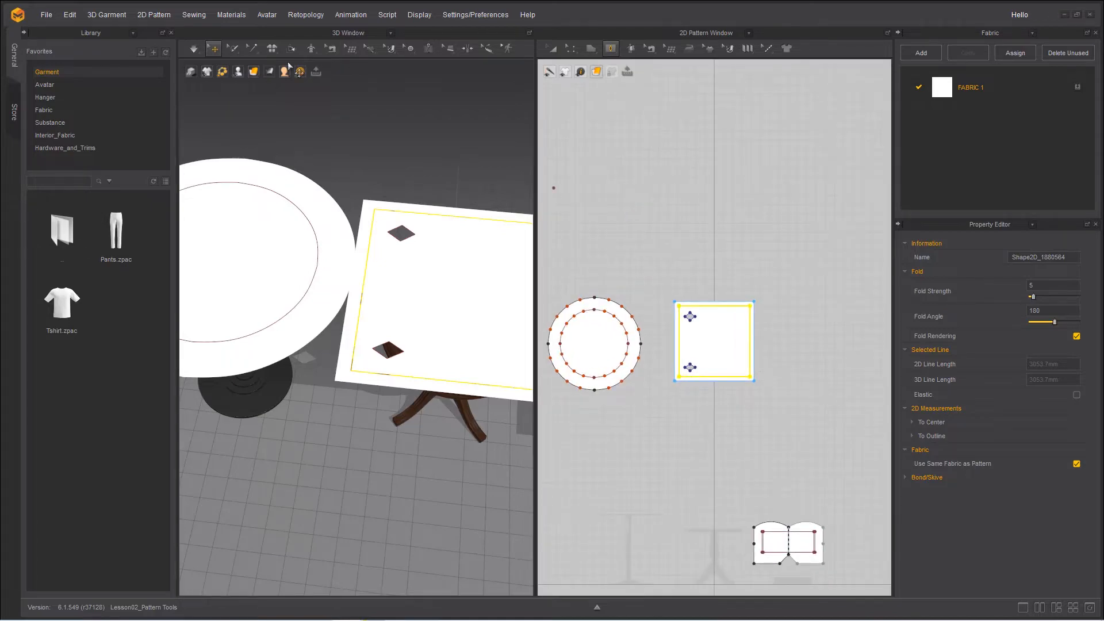
click(554, 48)
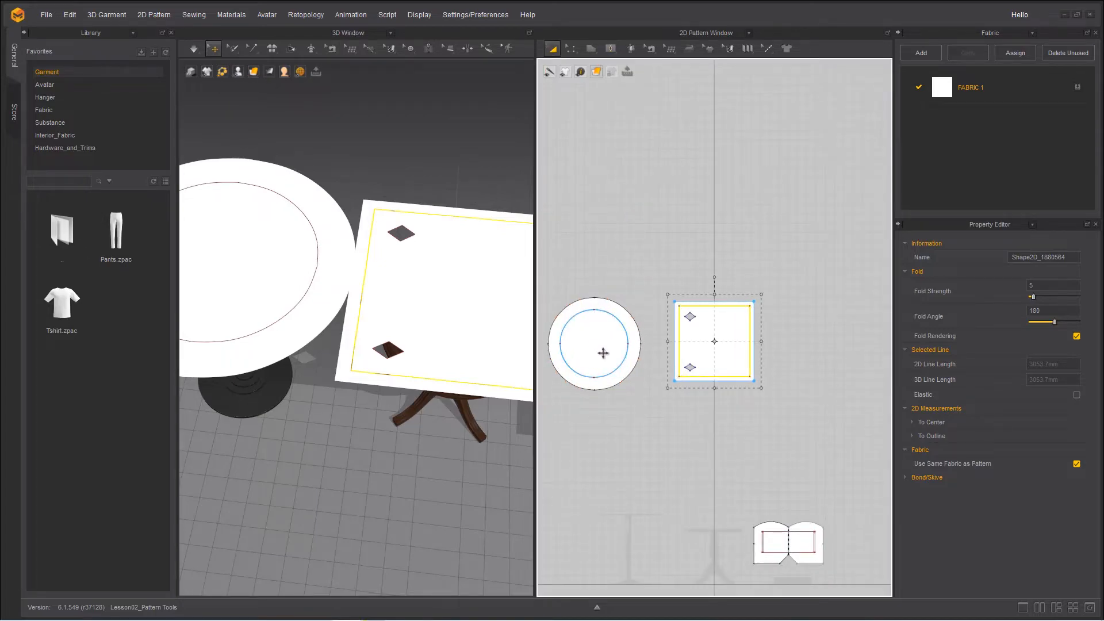
drag(541, 250, 873, 586)
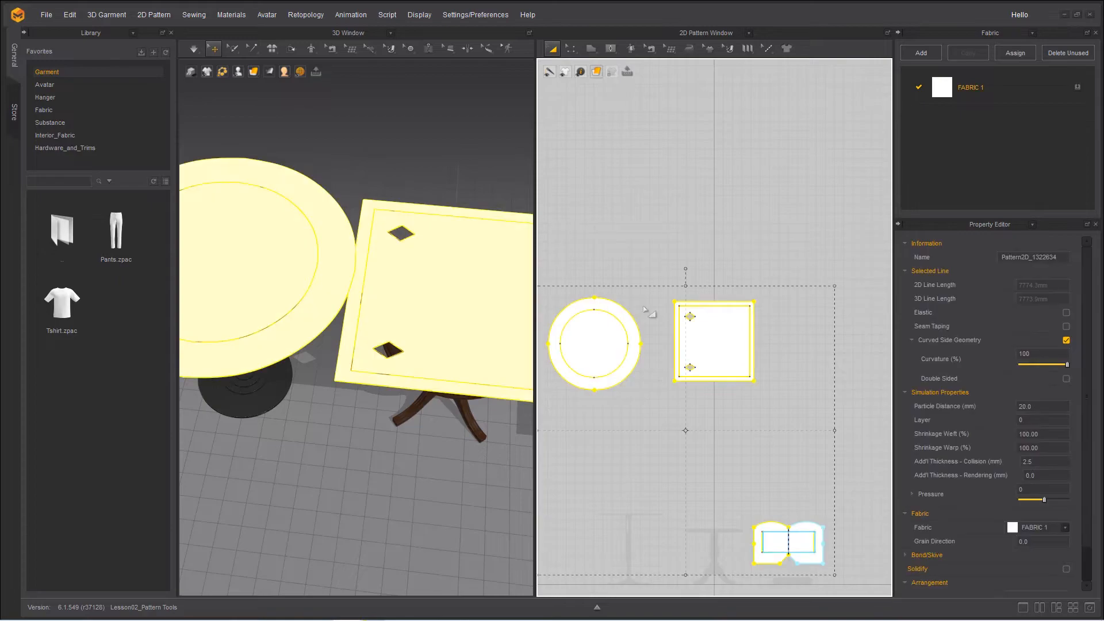
right_drag(388, 499, 357, 454)
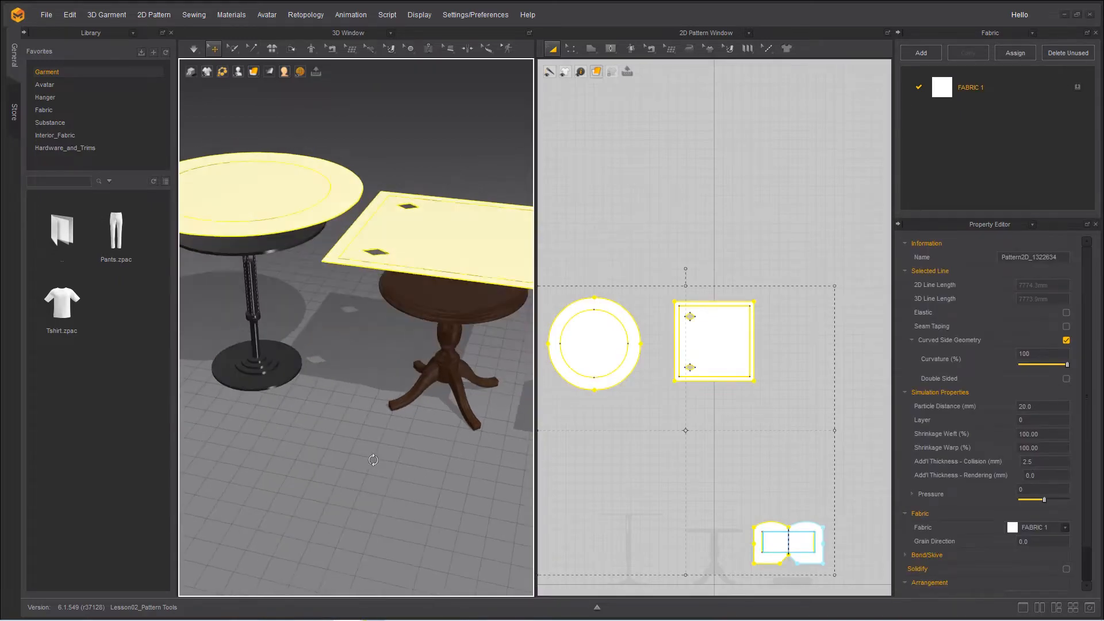
scroll(356, 454, down, 5)
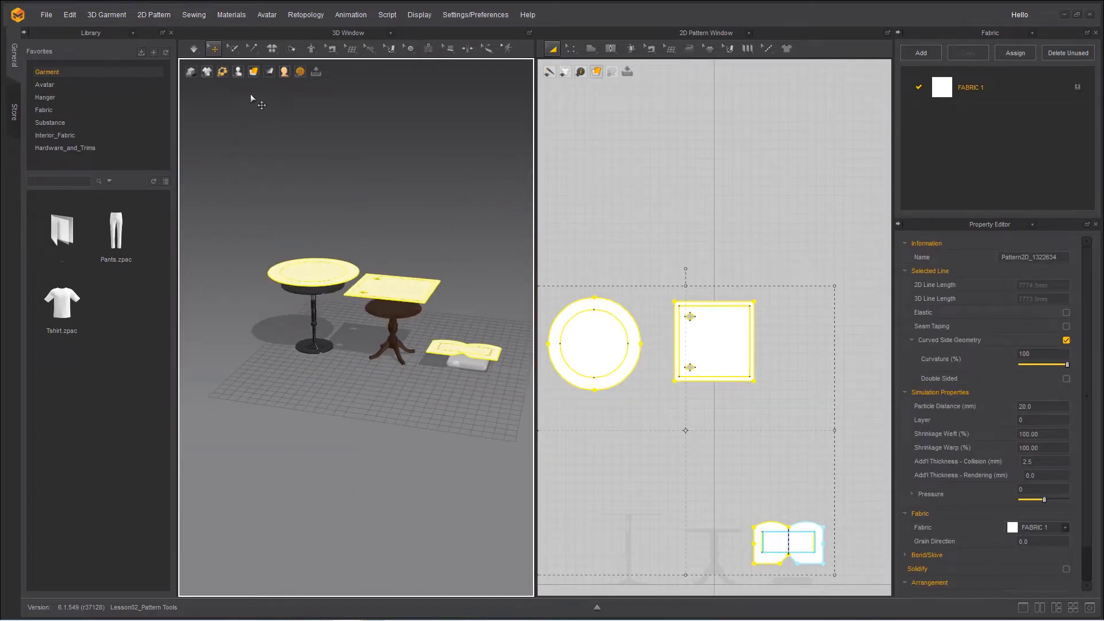
click(194, 49)
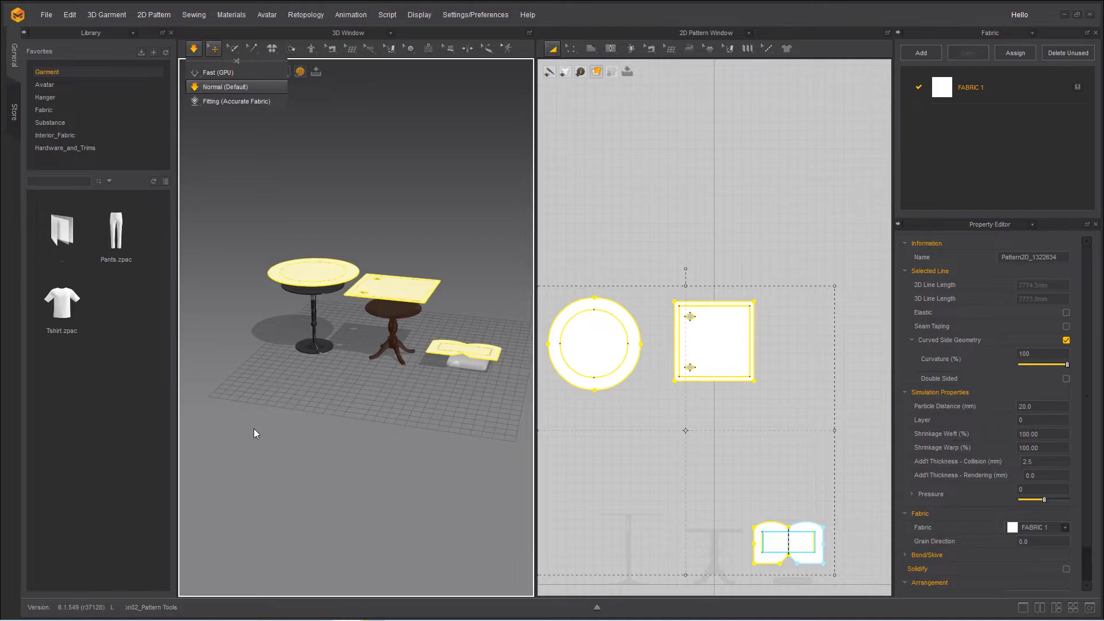
key(space)
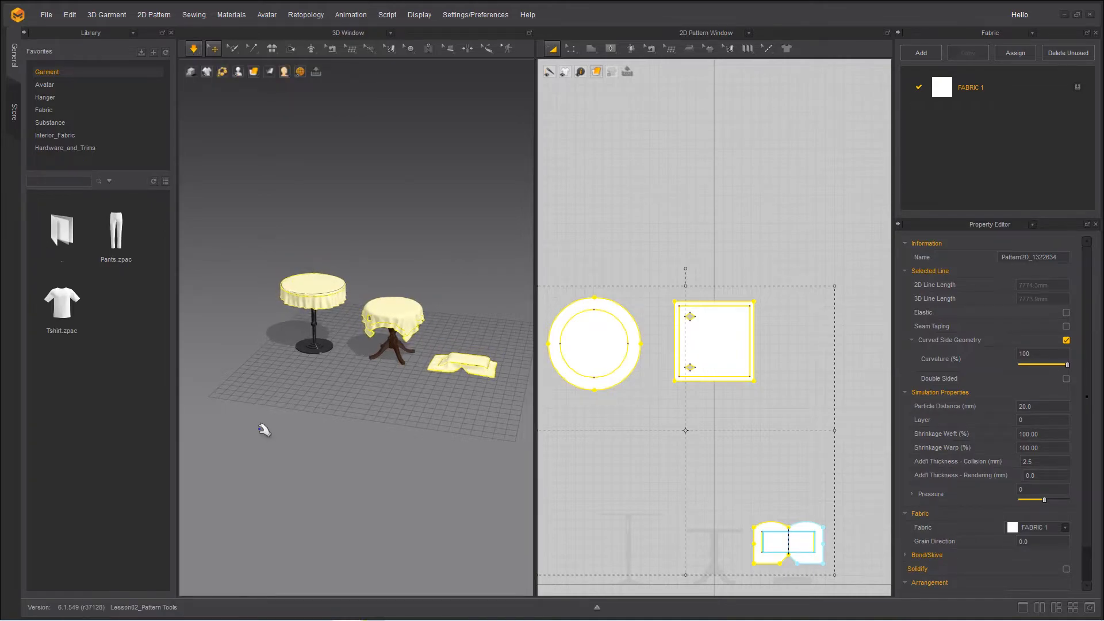
Step: Examine up close how the simulated cloths drape over the round table, the wooden table and the cushion
scroll(337, 436, up, 6)
middle_drag(372, 425, 478, 480)
key(space)
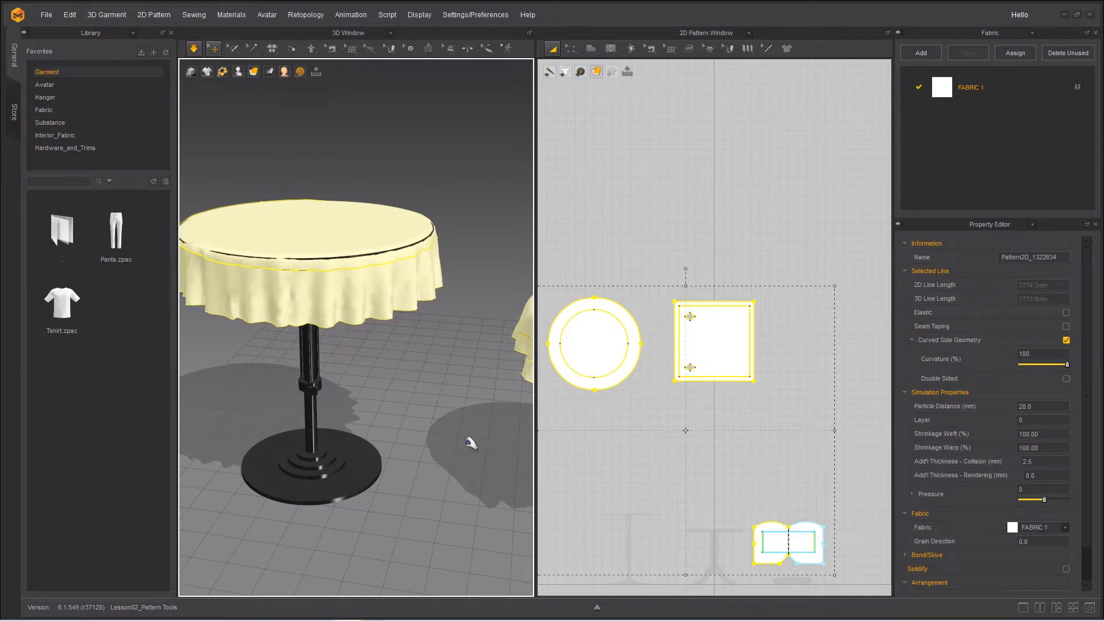
middle_drag(470, 441, 262, 428)
key(space)
right_drag(328, 419, 408, 458)
key(space)
scroll(412, 460, down, 5)
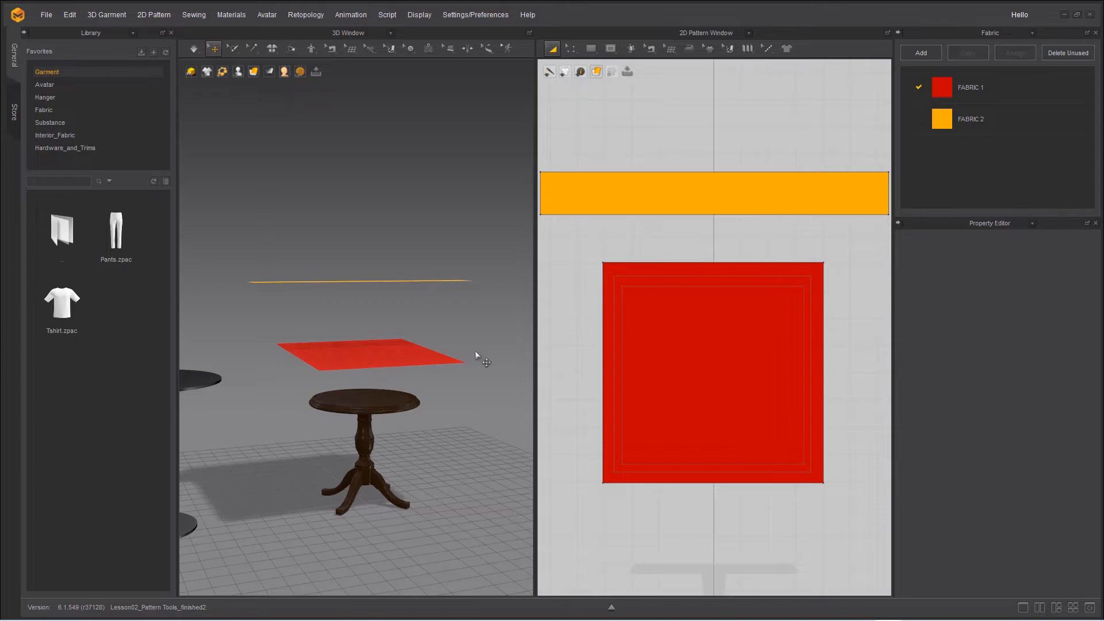
Step: Simulate the red tablecloth and the orange runner together so they drape over the wooden table
key(s)
right_drag(448, 335, 463, 341)
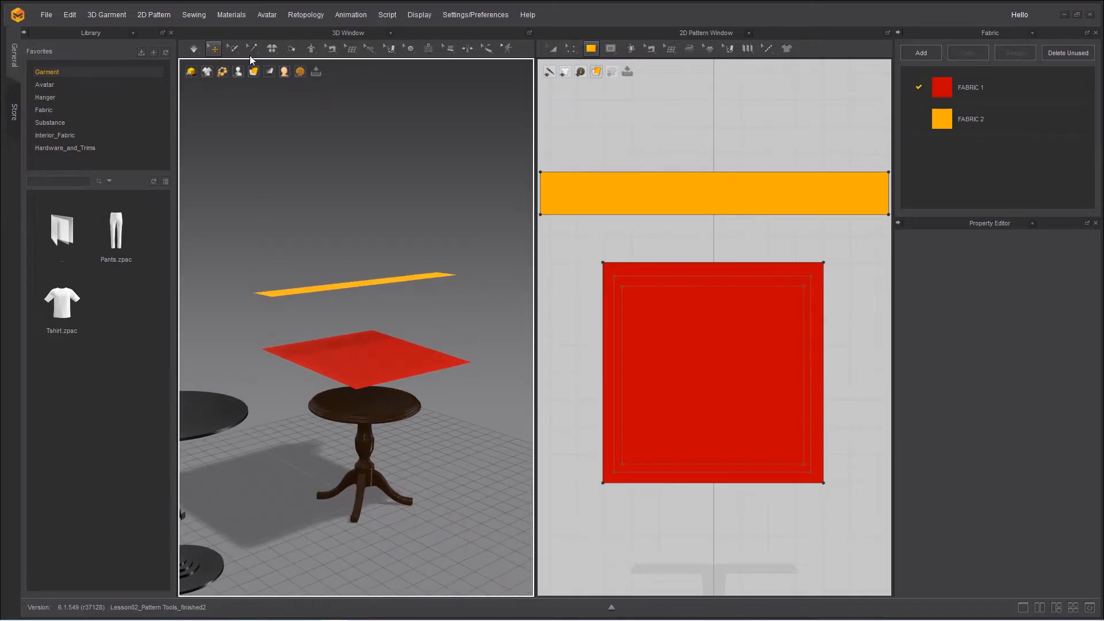
click(192, 51)
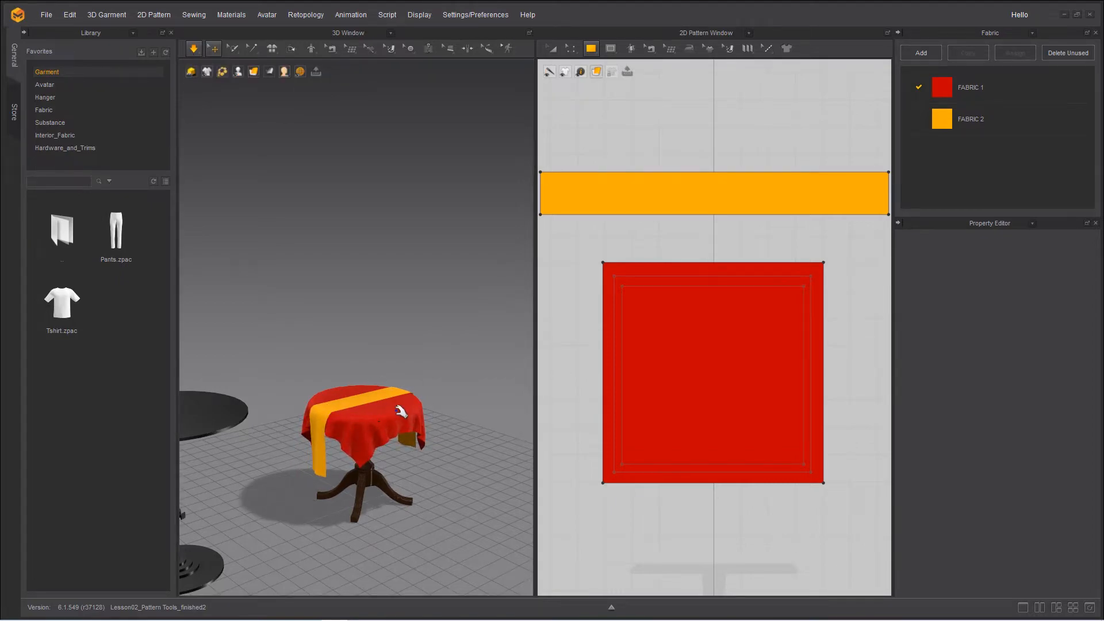
Step: Undo the draping of the orange runner and the red tablecloth, and clear the selection
click(370, 401)
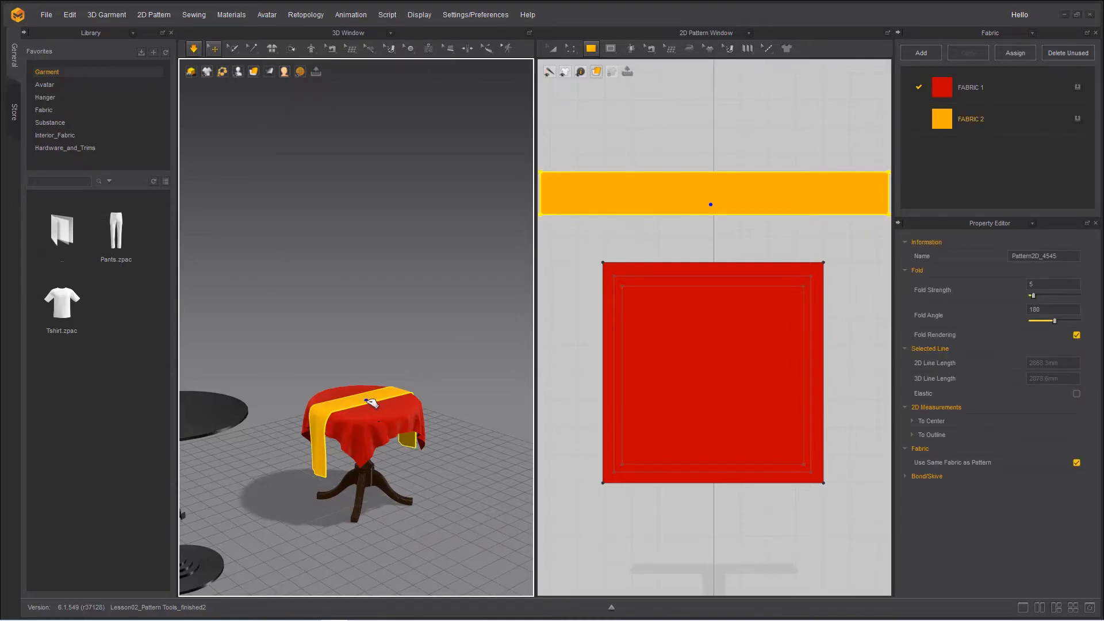
key(ctrl+z)
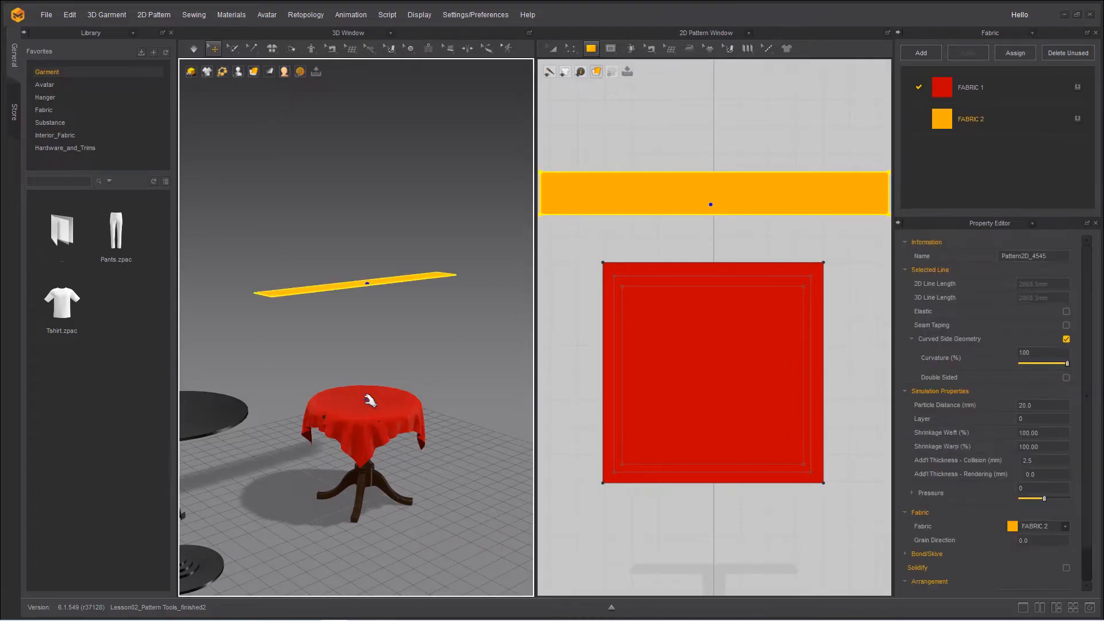
click(370, 401)
key(ctrl+z)
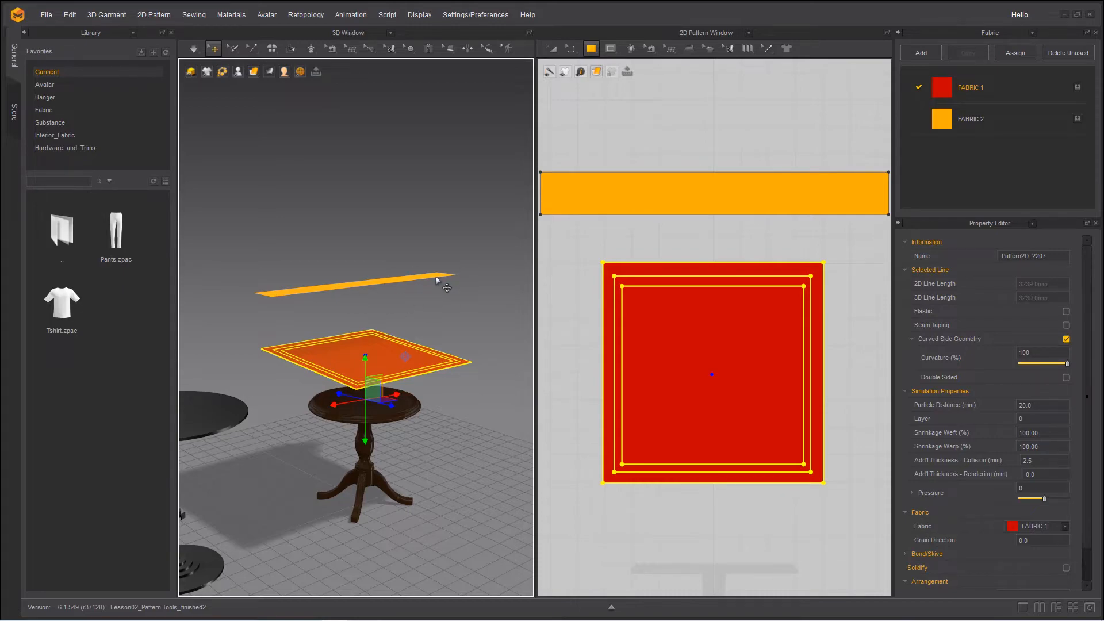
click(281, 390)
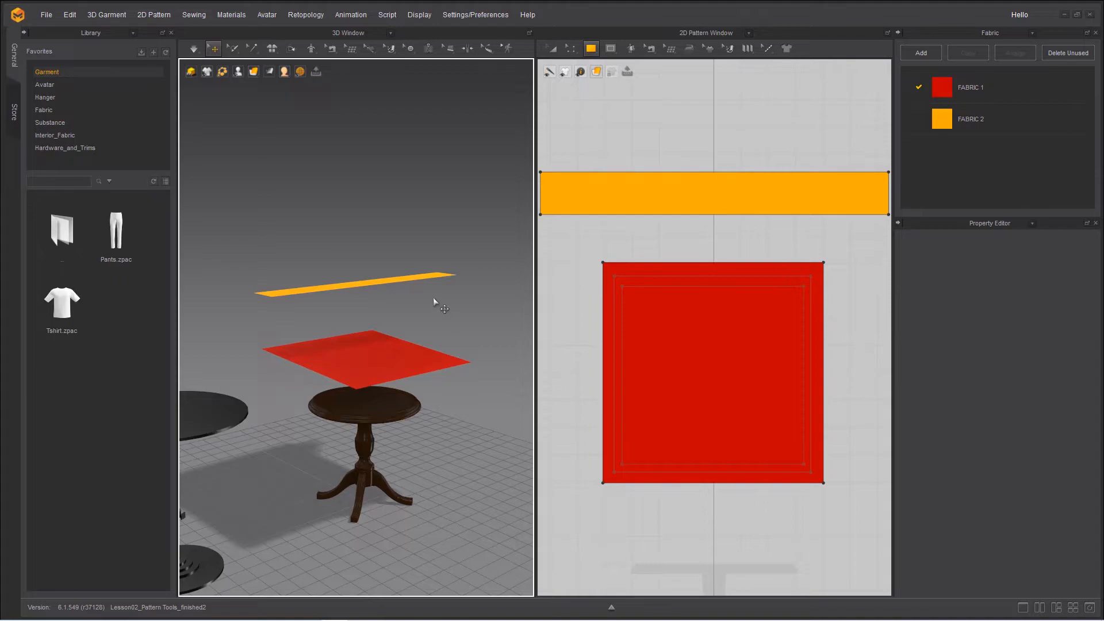
Step: Freeze the orange runner above the table and unfreeze it again
click(396, 280)
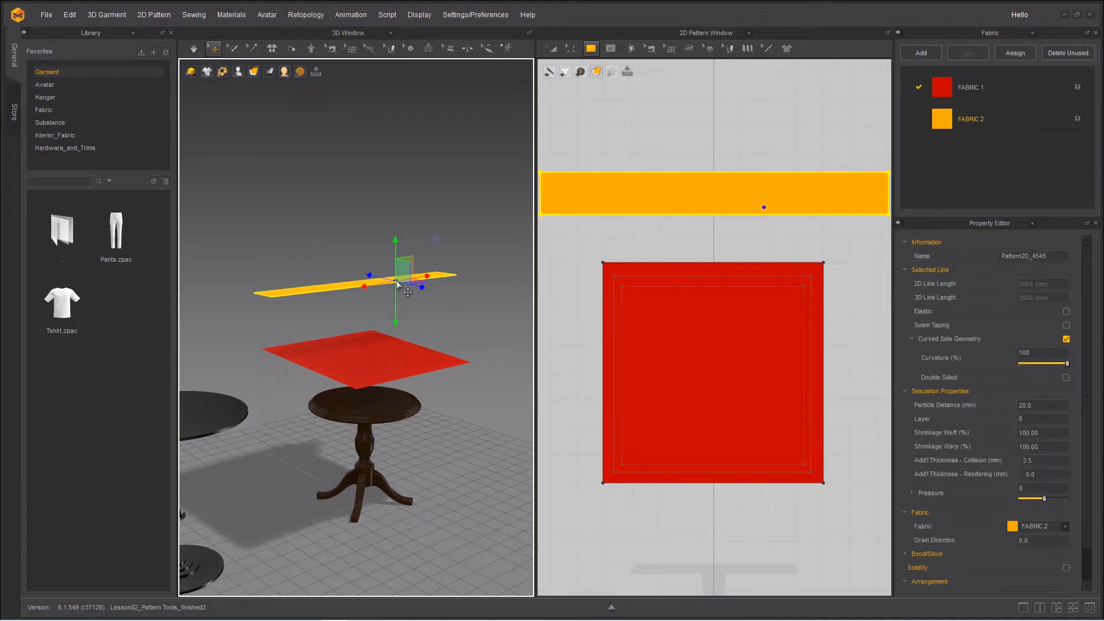
right_click(394, 283)
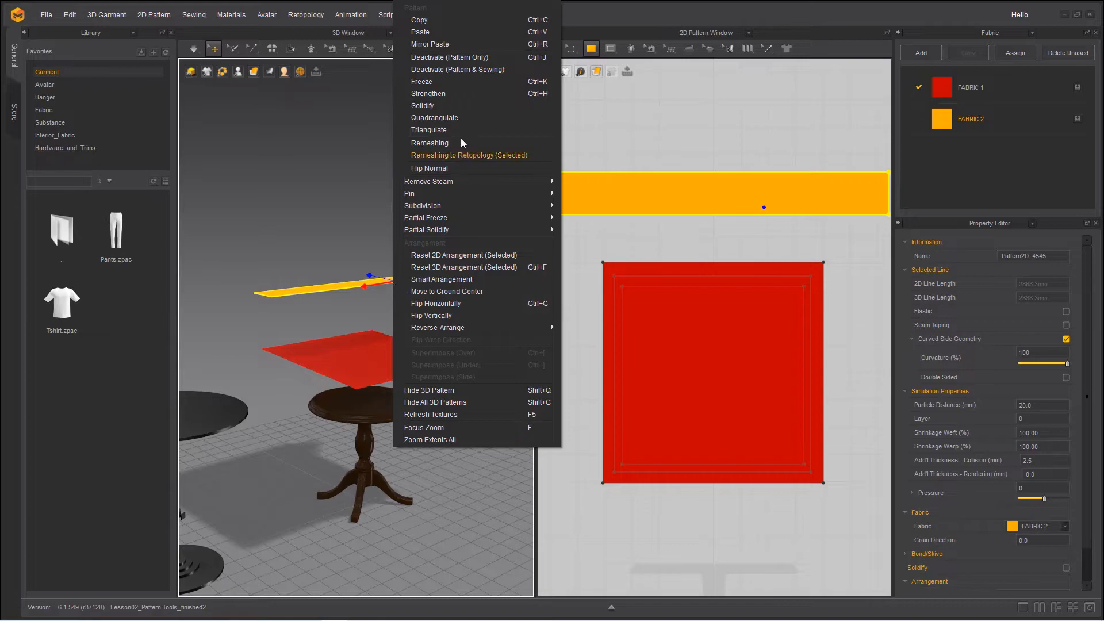
click(446, 83)
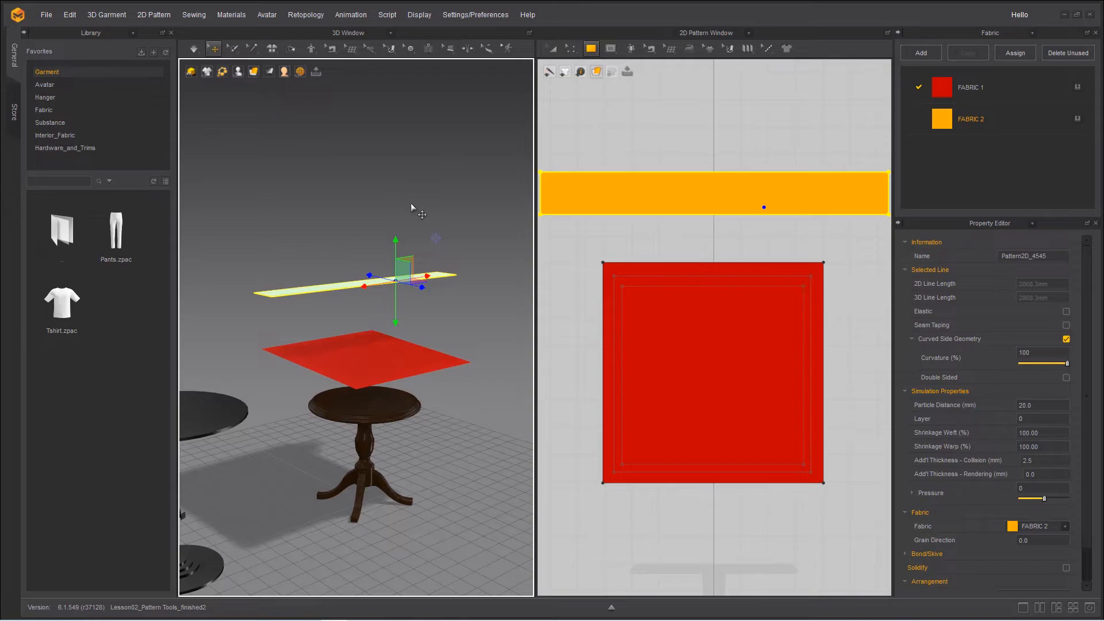
right_click(349, 287)
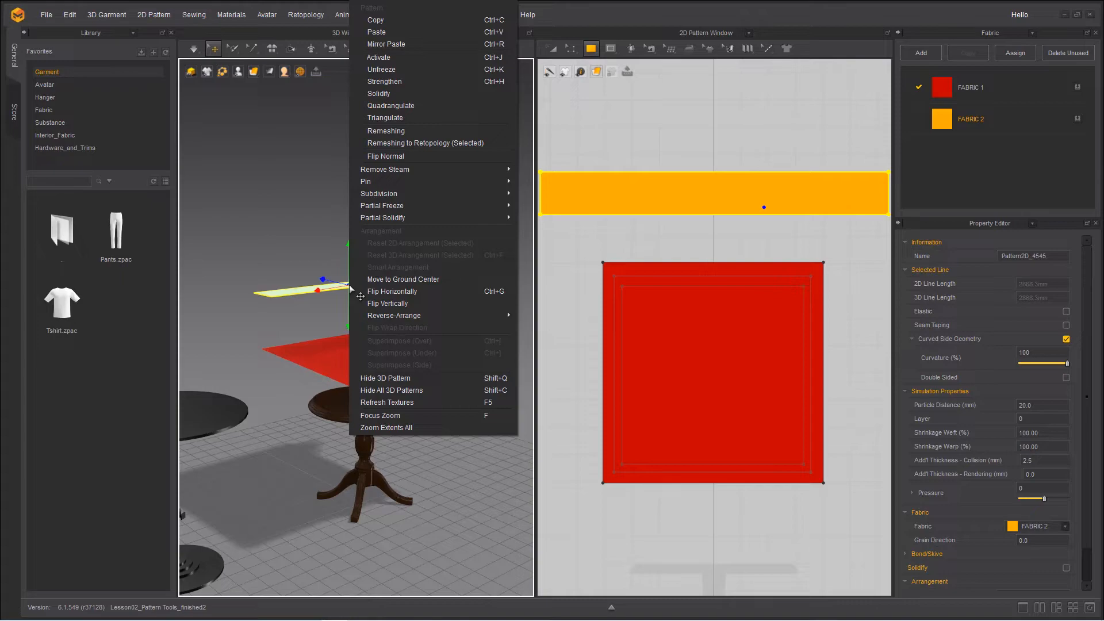
click(401, 72)
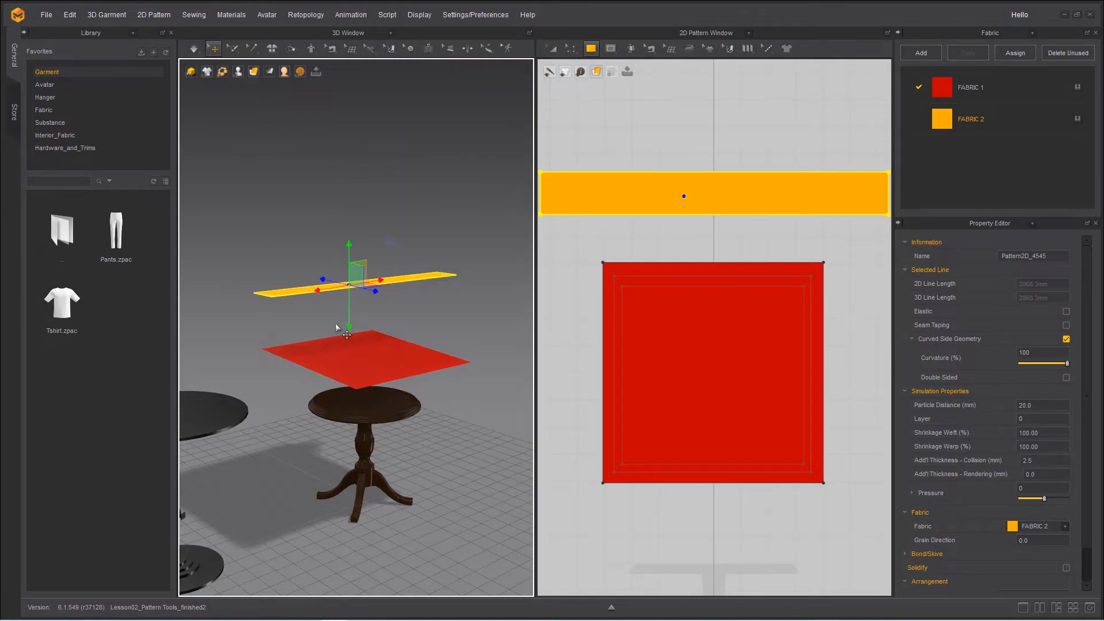
Step: Toggle Freeze on the selected orange runner, leaving it frozen
key(ctrl+k)
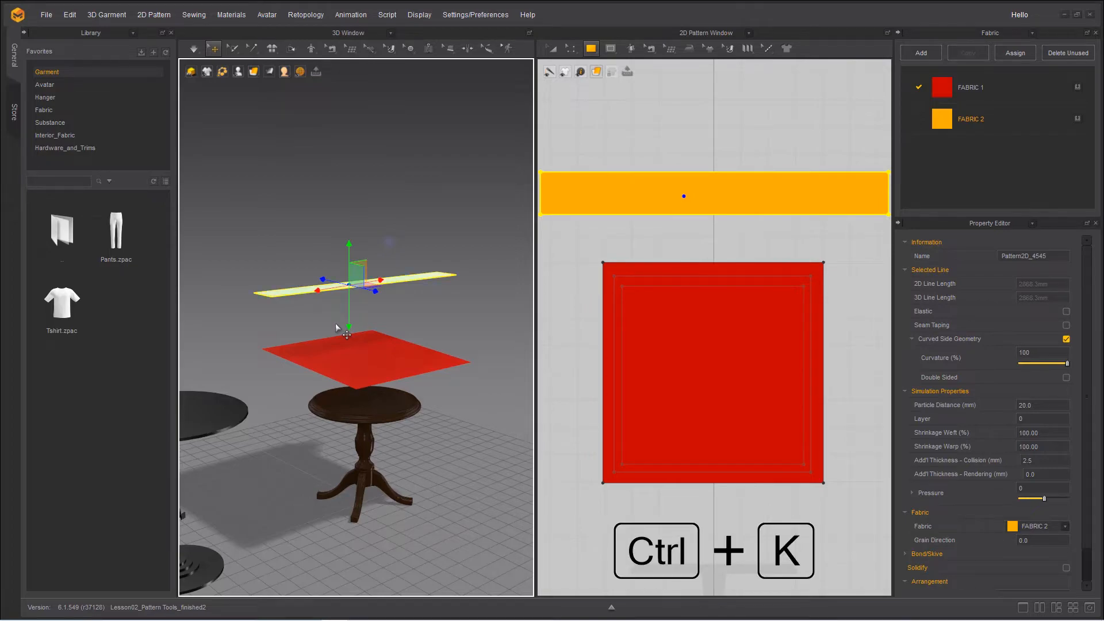
key(ctrl+k)
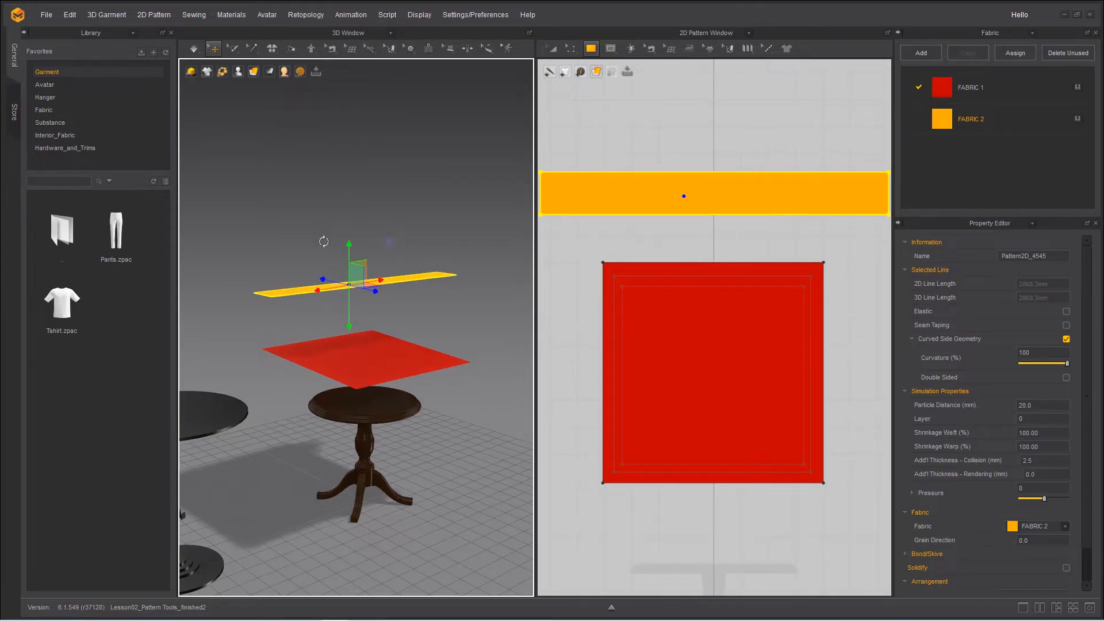
right_drag(345, 273, 344, 269)
key(ctrl+k)
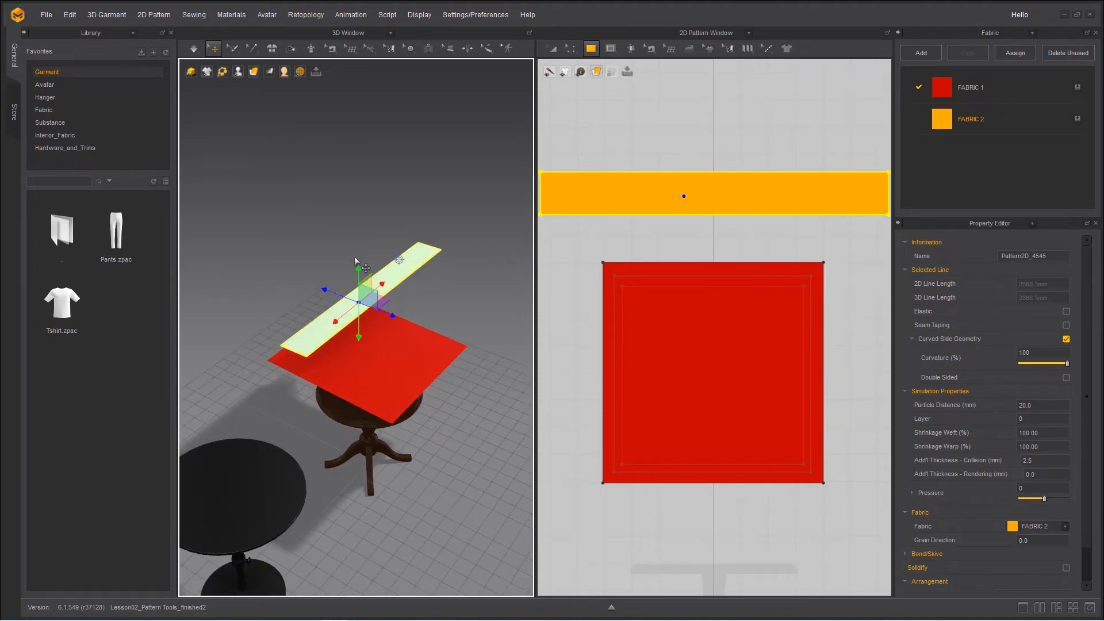
Step: Simulate so that only the red tablecloth drapes over the table with the runner frozen, and undo the drape
right_drag(452, 303, 411, 286)
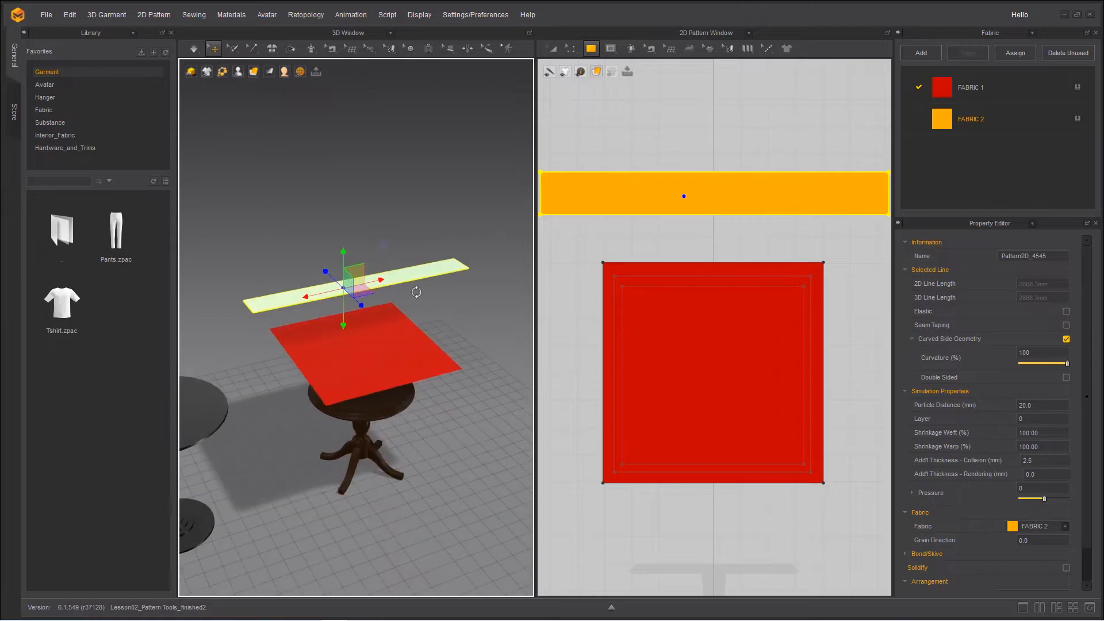
click(193, 50)
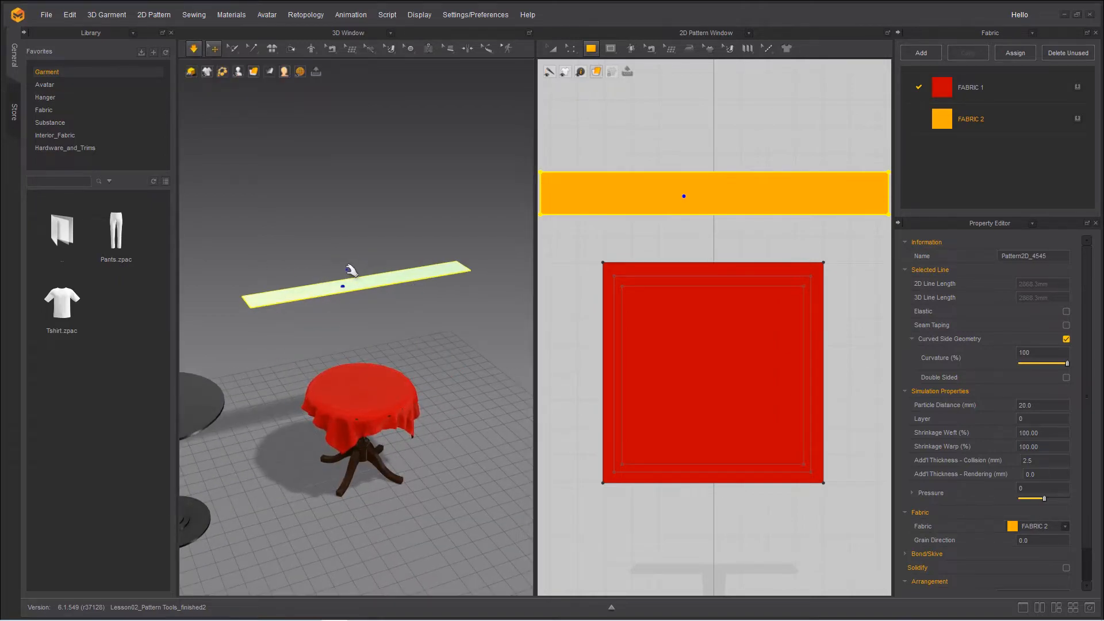
click(377, 397)
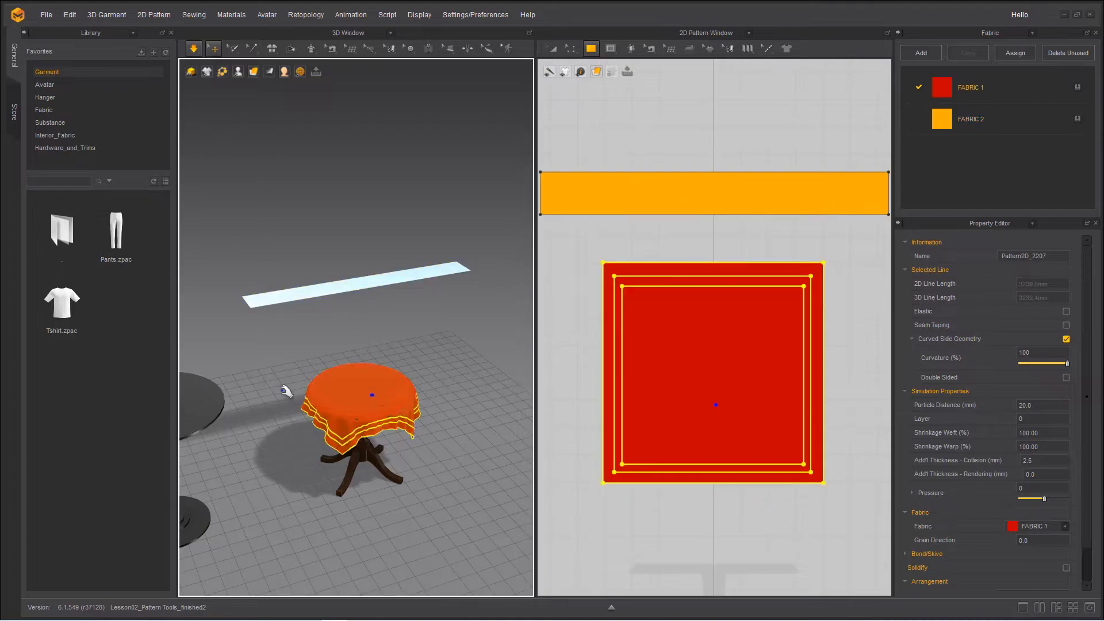
key(ctrl+z)
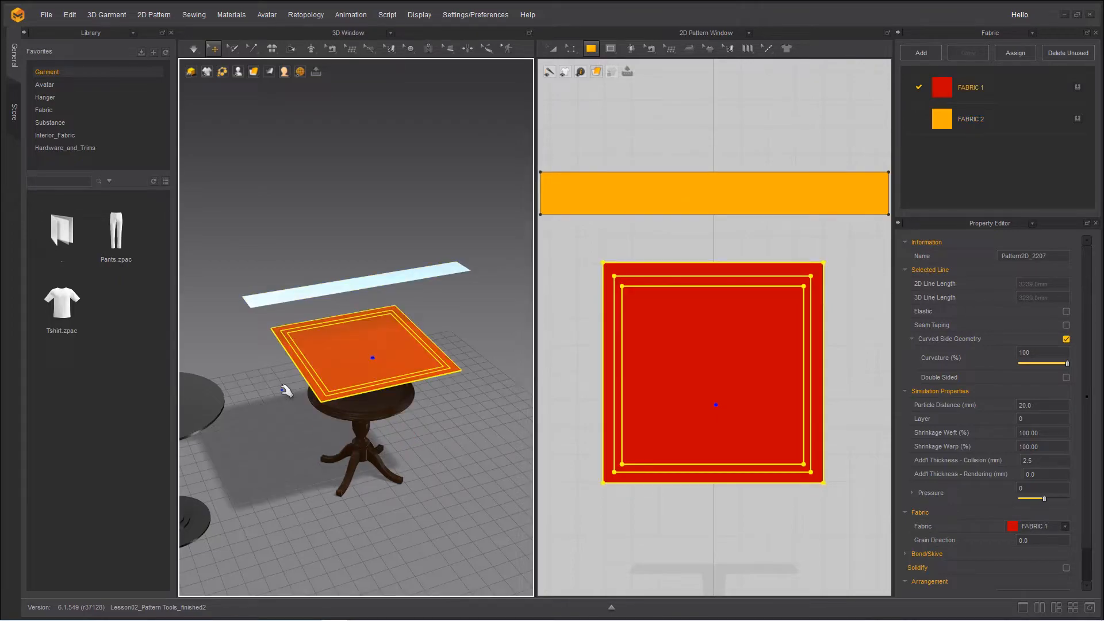
Step: Select both internal rectangles of the red square pattern with Transform Pattern
right_drag(405, 492, 429, 473)
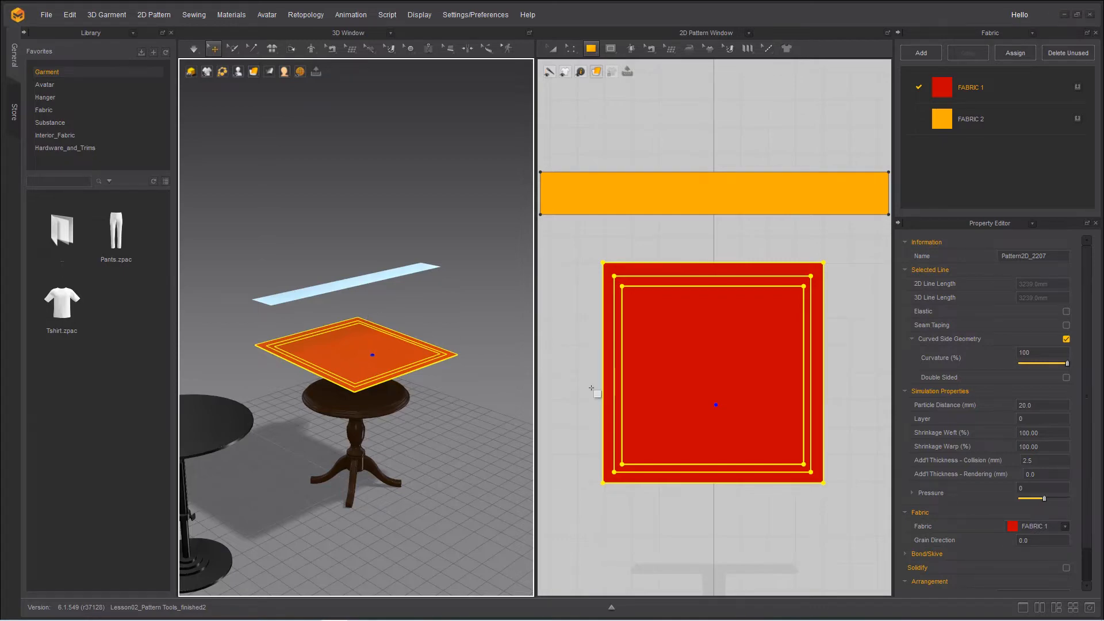
click(552, 51)
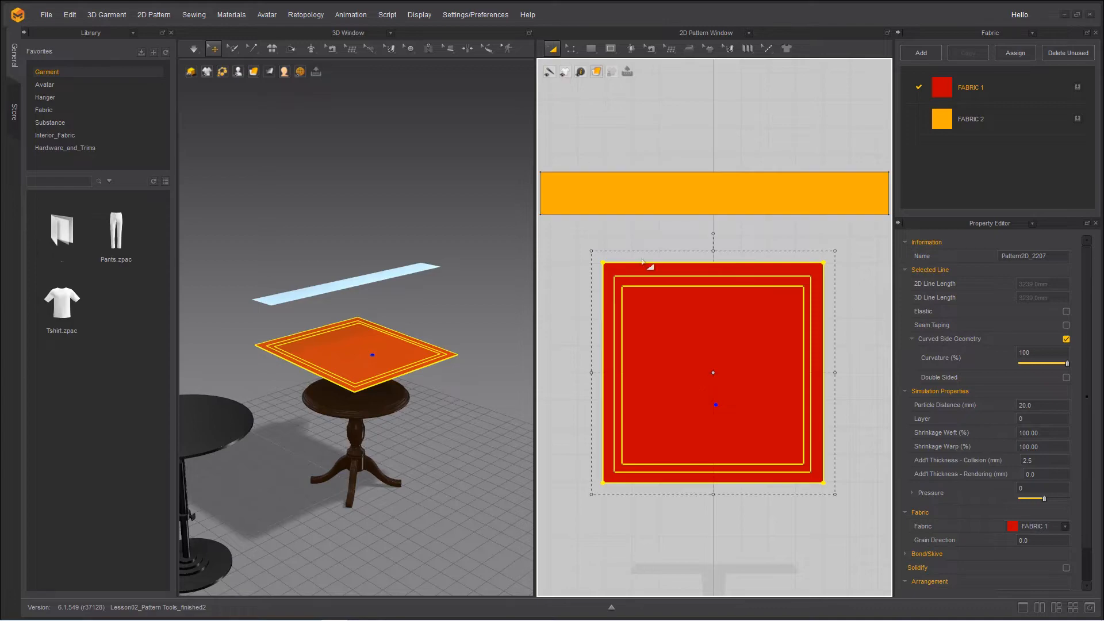
click(646, 279)
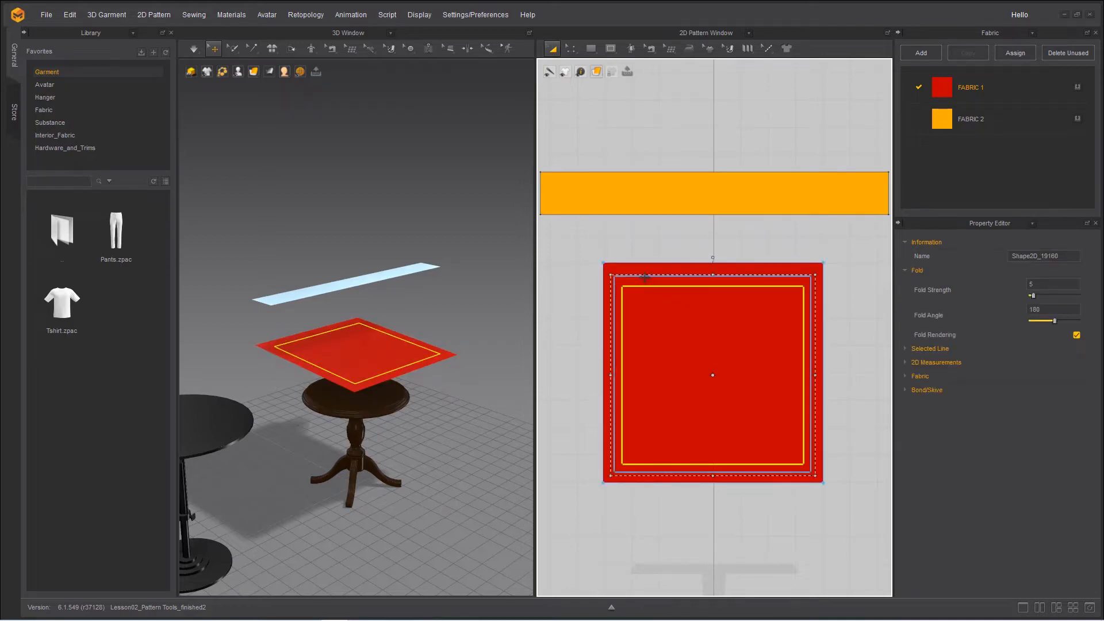
click(670, 317)
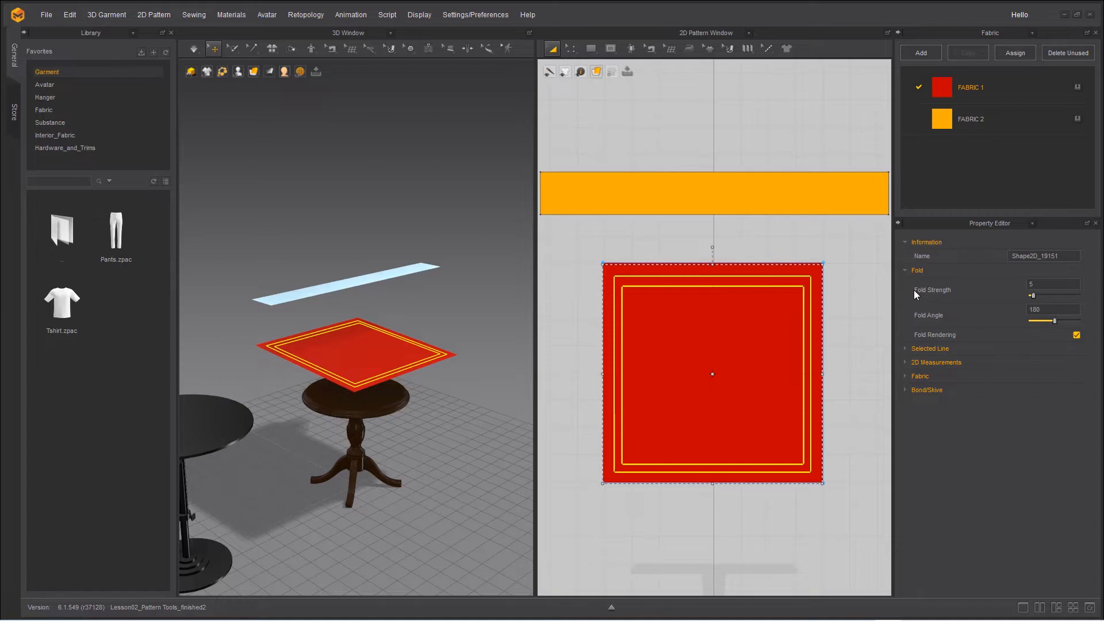
Step: Simulate the red tablecloth so it drapes over the table, and resume the simulation for the fold changes
click(193, 48)
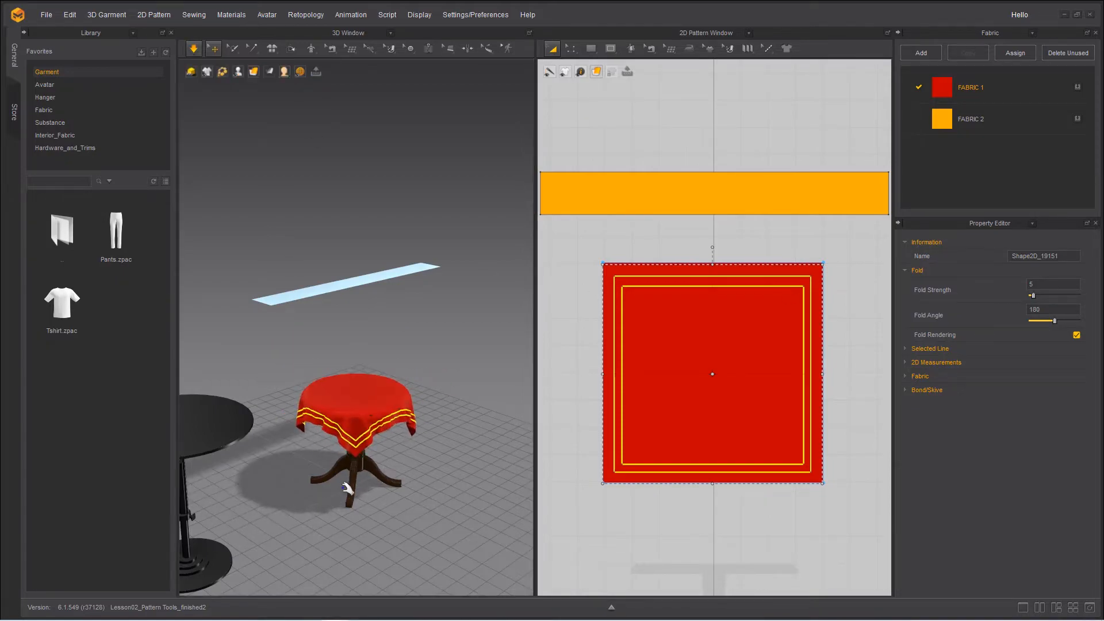
scroll(425, 506, up, 5)
scroll(422, 503, down, 5)
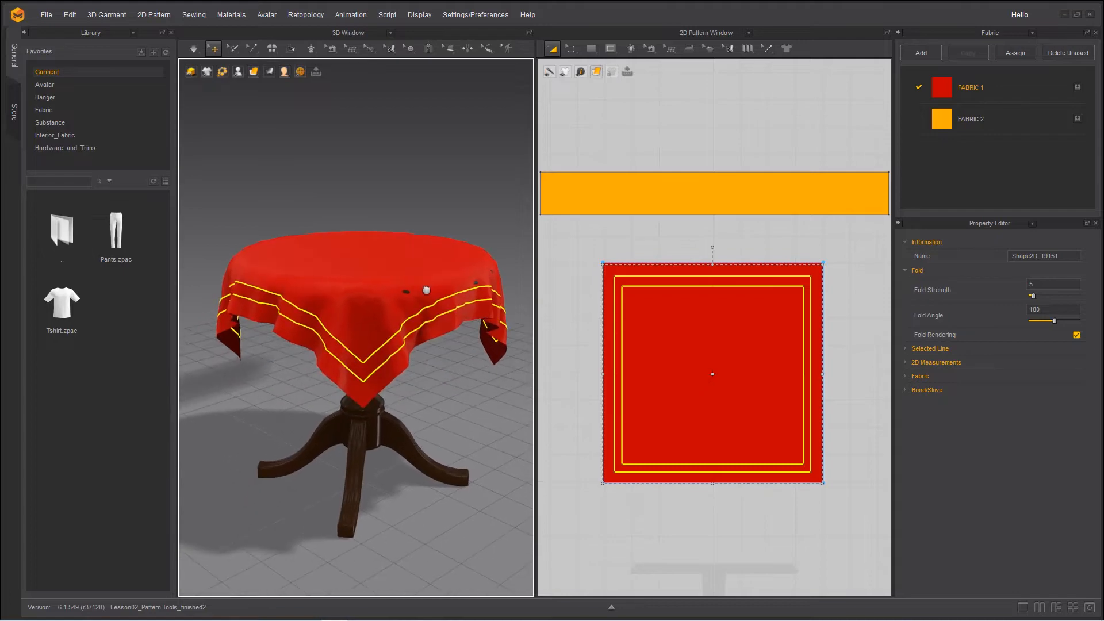
mouse_move(207, 72)
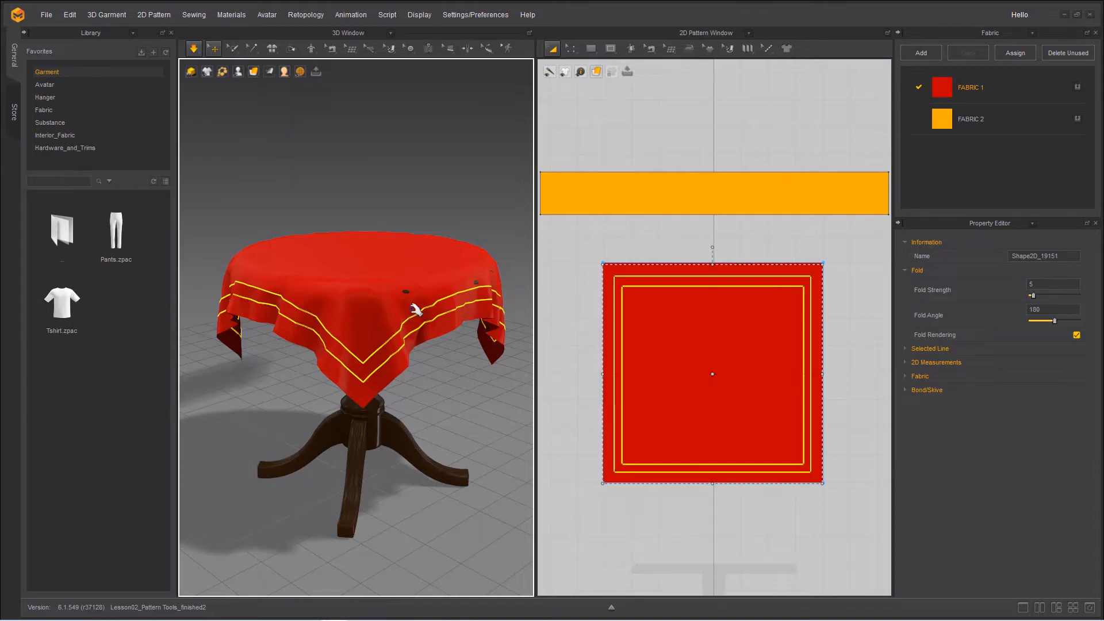
scroll(493, 485, up, 5)
right_drag(500, 494, 471, 467)
key(space)
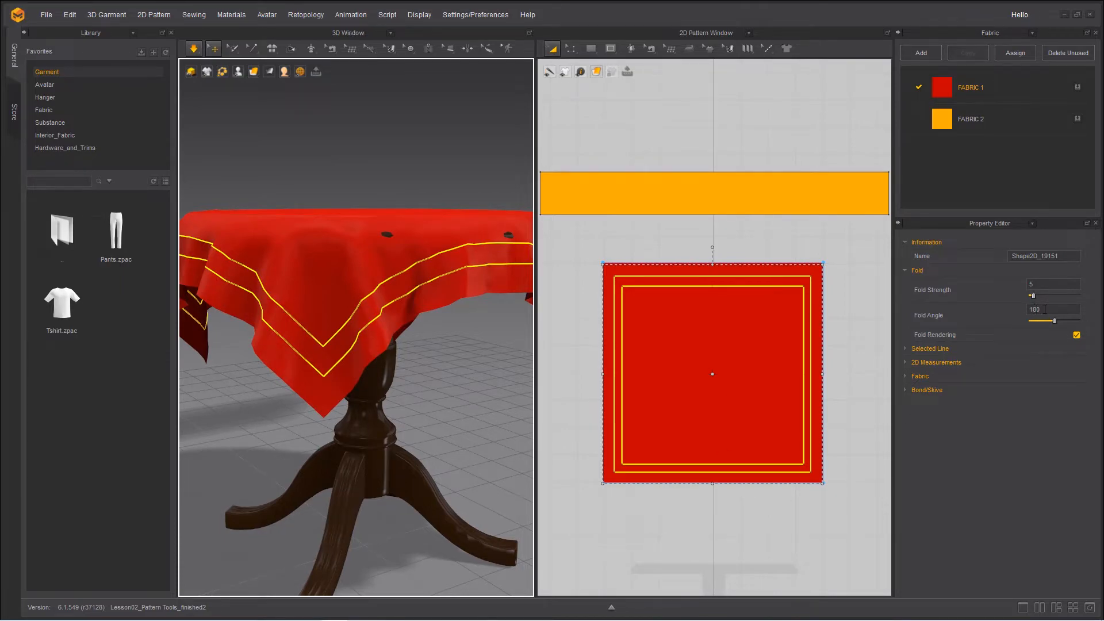
Step: Set the fold angle of both internal rectangles to 360 and their fold strength to 33 while simulating
double_click(1032, 309)
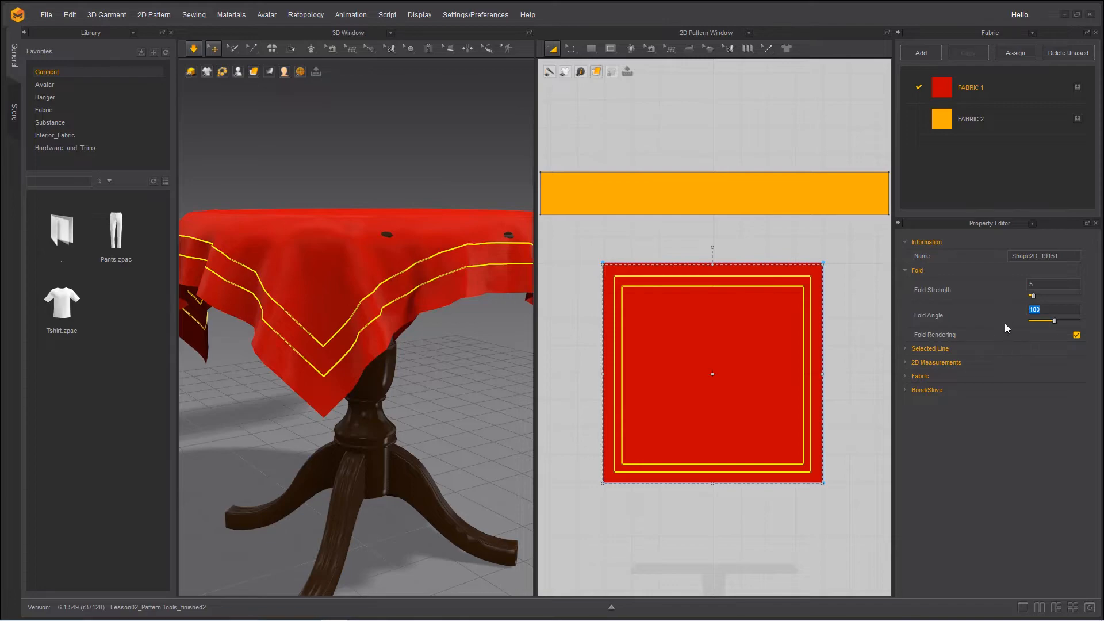
text(360)
key(Return)
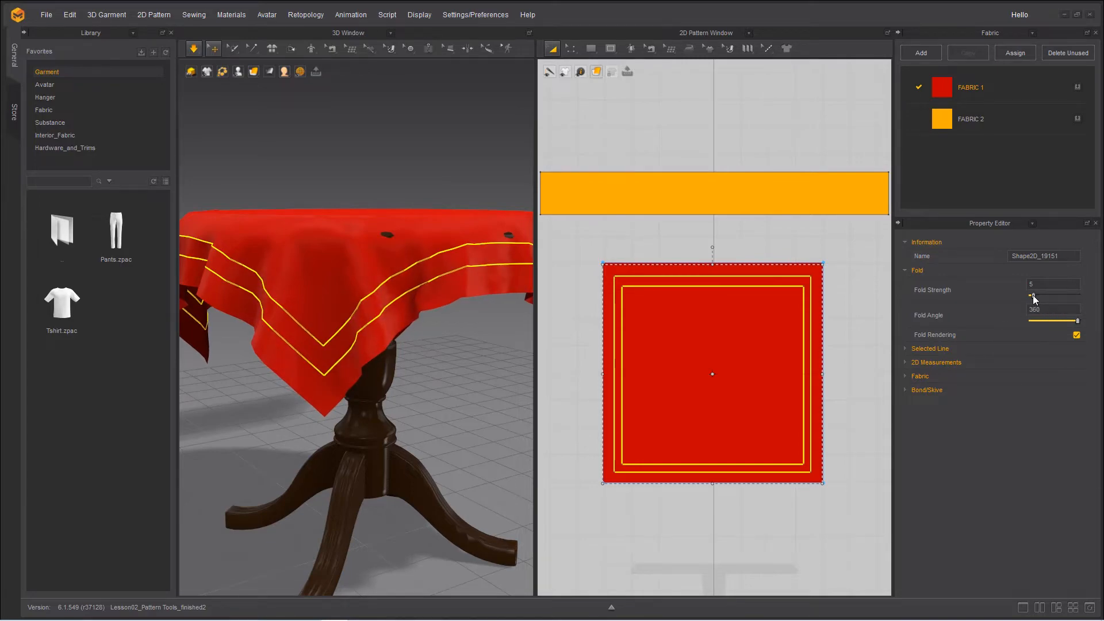
mouse_move(1033, 295)
mouse_down()
mouse_move(1093, 303)
mouse_move(1046, 295)
mouse_up()
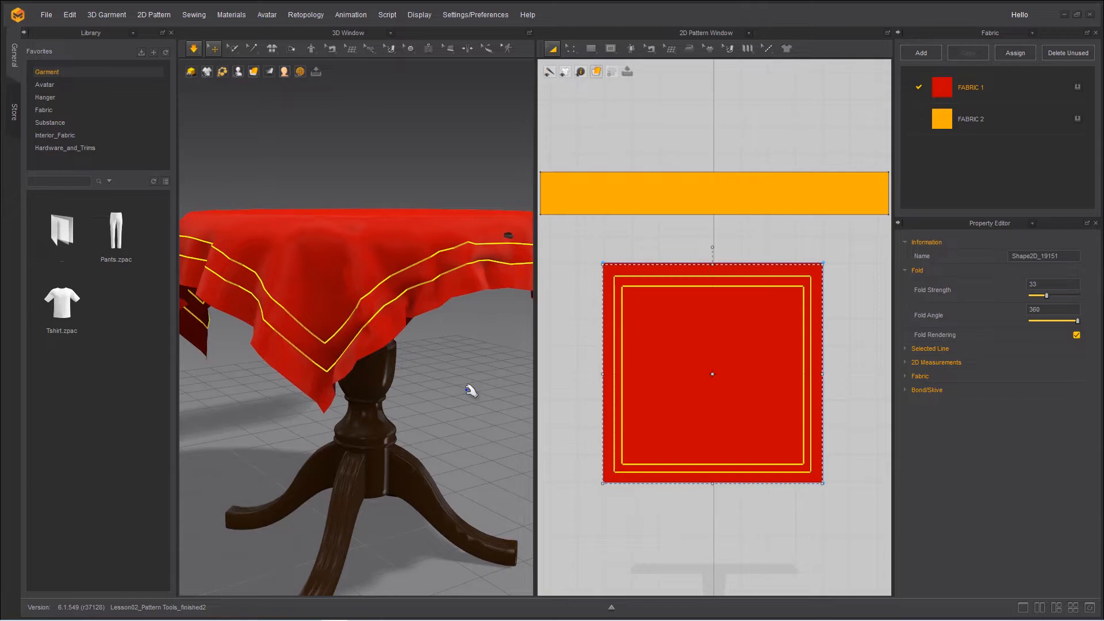
click(471, 390)
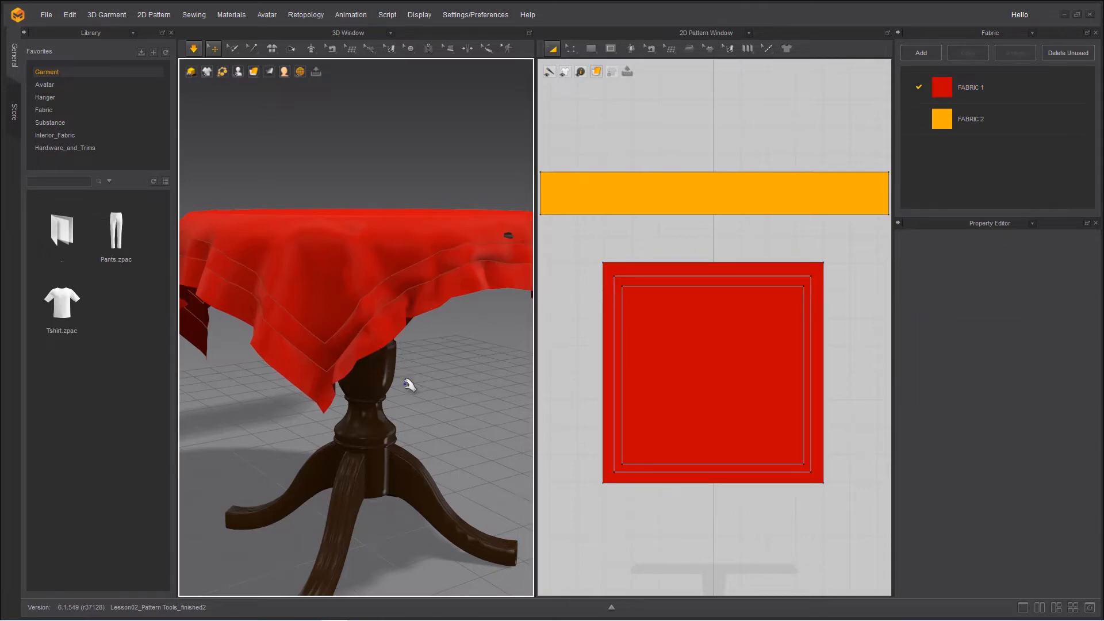
right_drag(410, 385, 471, 399)
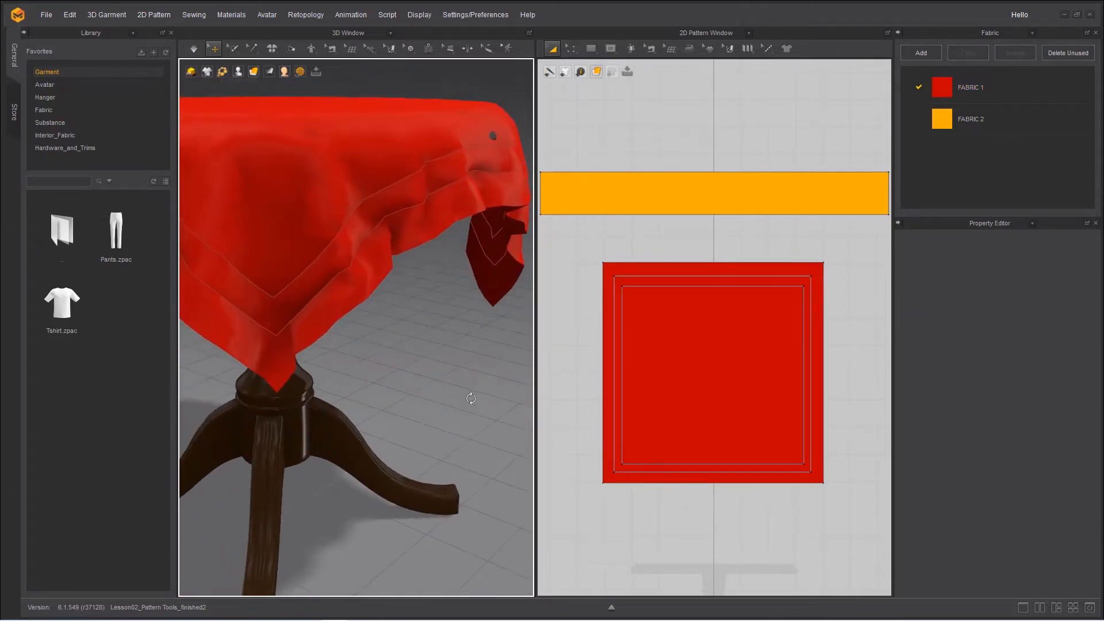
scroll(471, 398, up, 5)
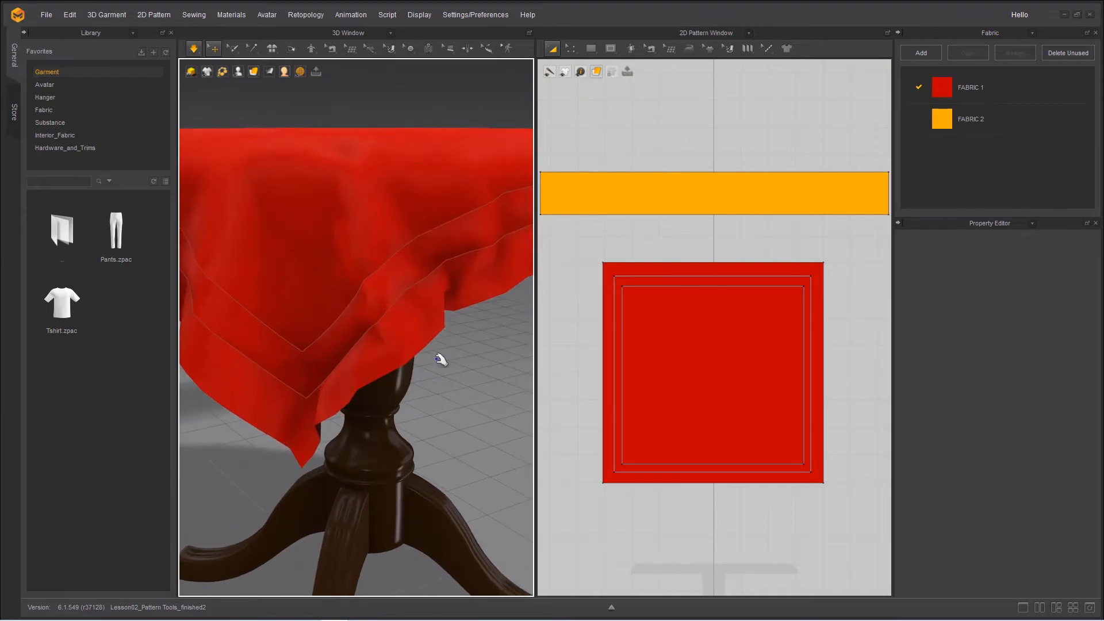
Step: Set the inner rectangle's fold angle to 0 and inspect the folds along the draped edge
click(644, 288)
click(690, 297)
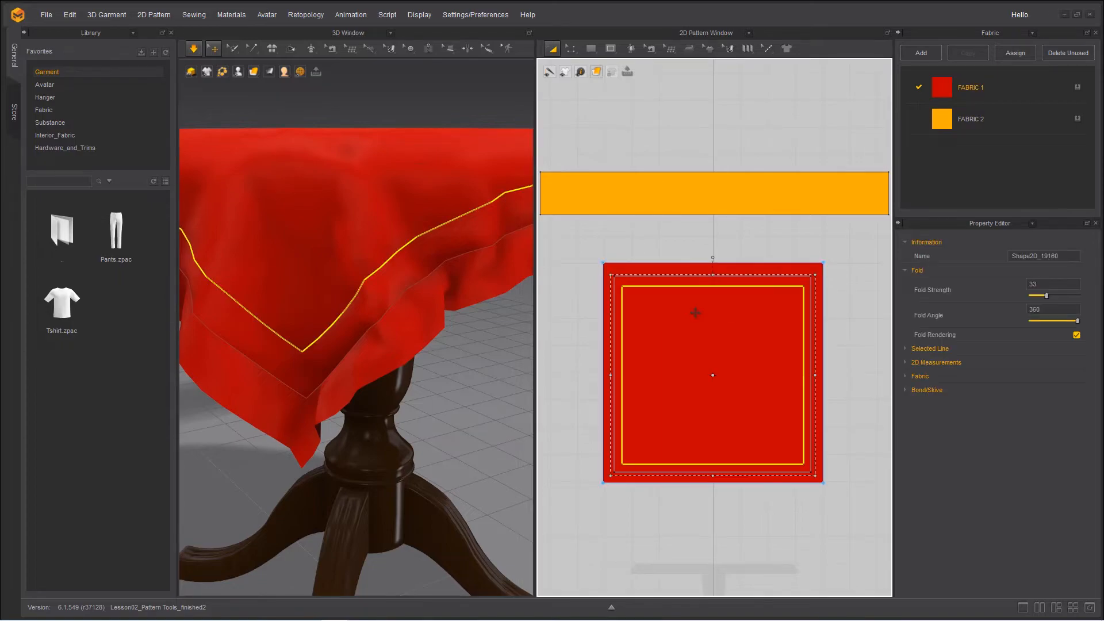
drag(1077, 321, 943, 315)
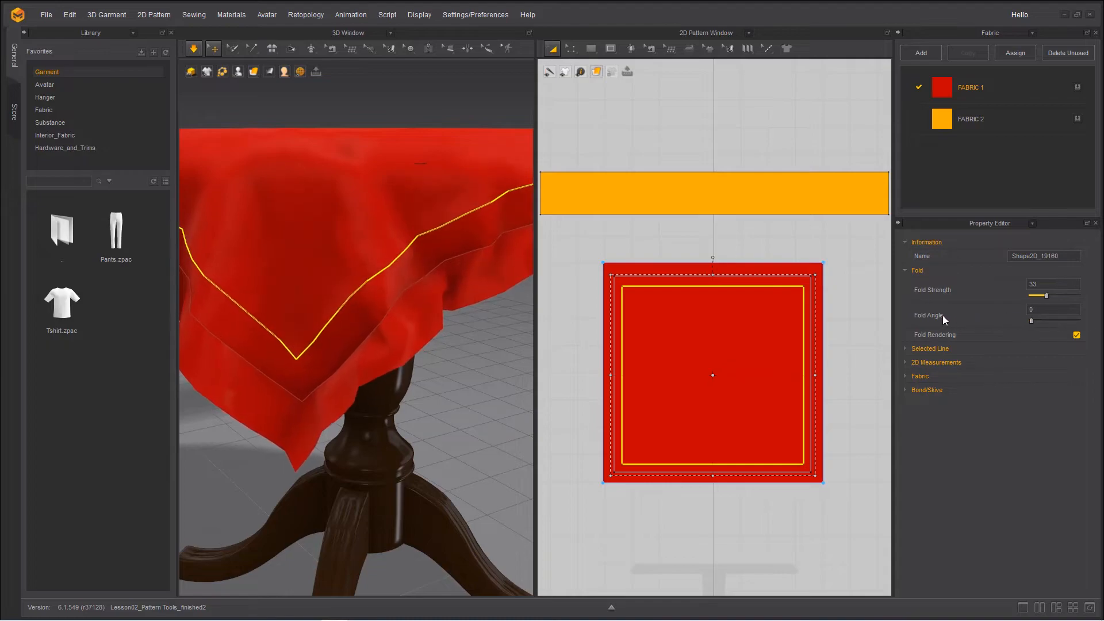
click(487, 388)
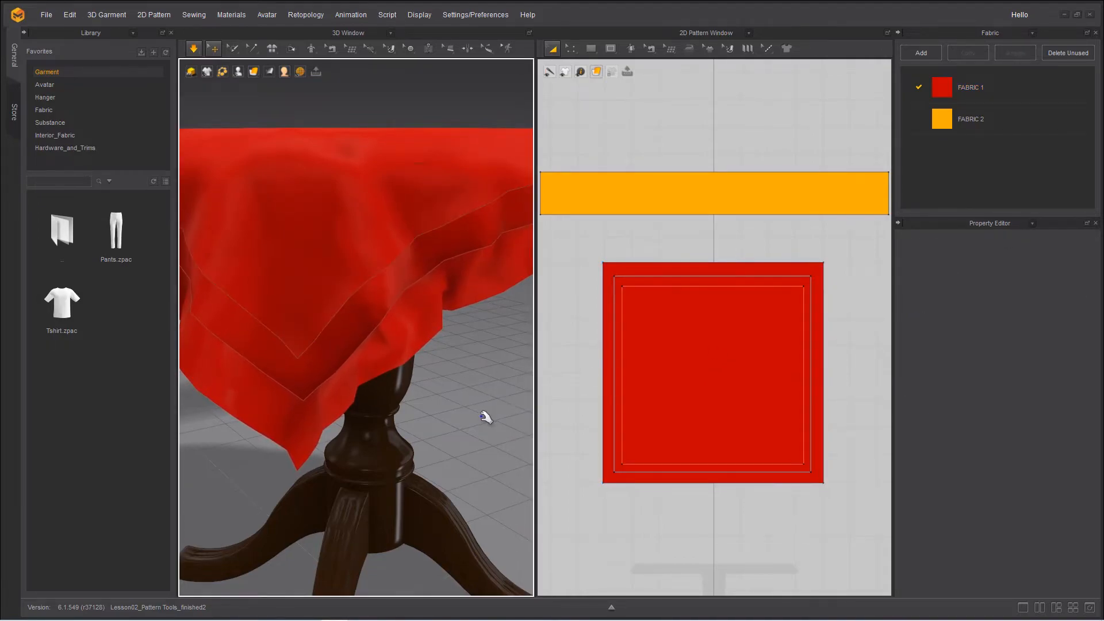
right_drag(482, 416, 543, 393)
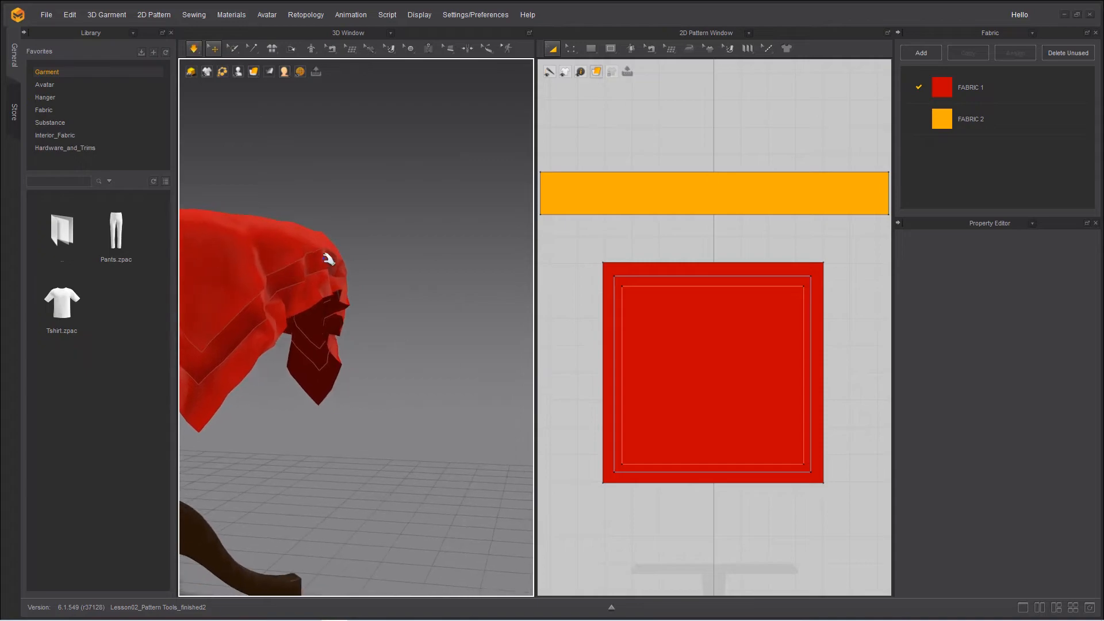
scroll(429, 301, up, 6)
scroll(347, 254, down, 6)
scroll(342, 249, up, 3)
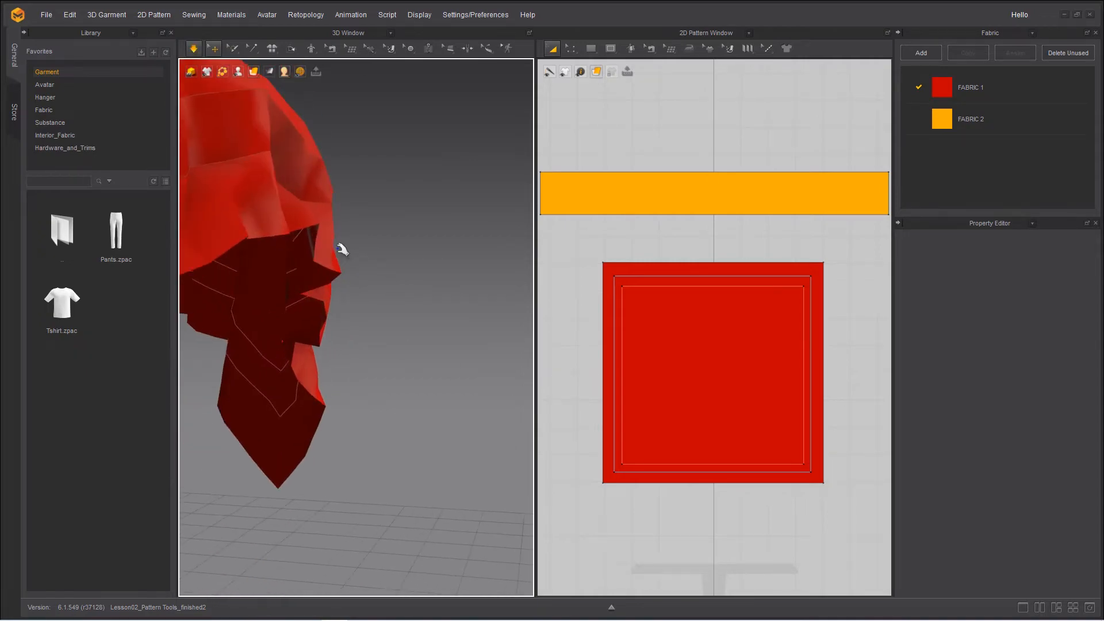
scroll(345, 262, up, 3)
scroll(348, 271, down, 2)
scroll(346, 264, up, 3)
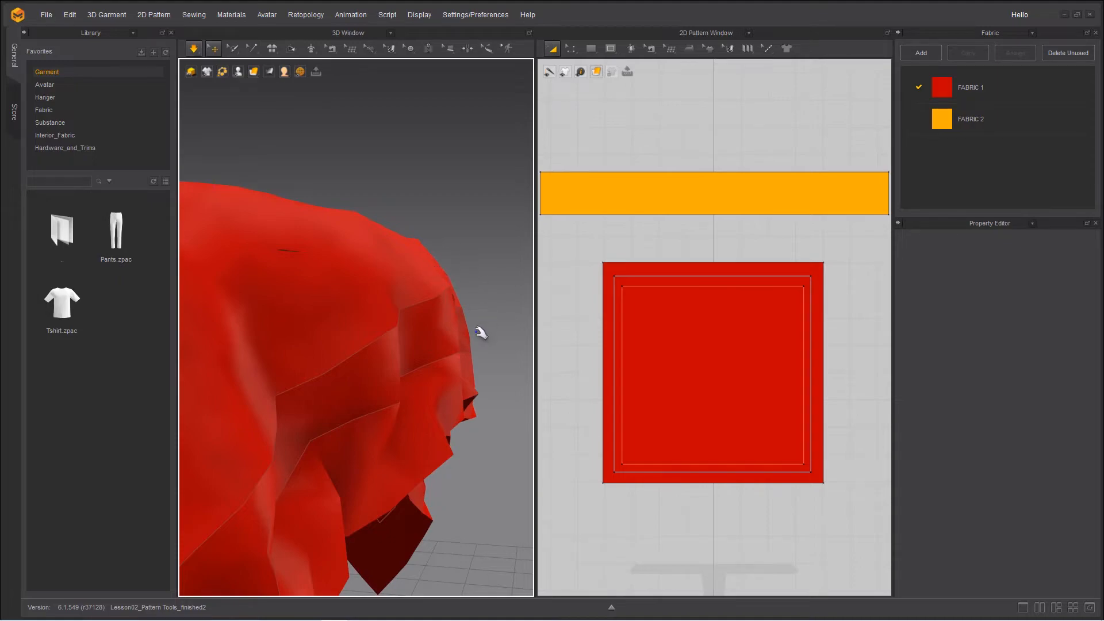
Step: Set the inner rectangle's fold angle to 360 and its fold strength to 40
click(638, 288)
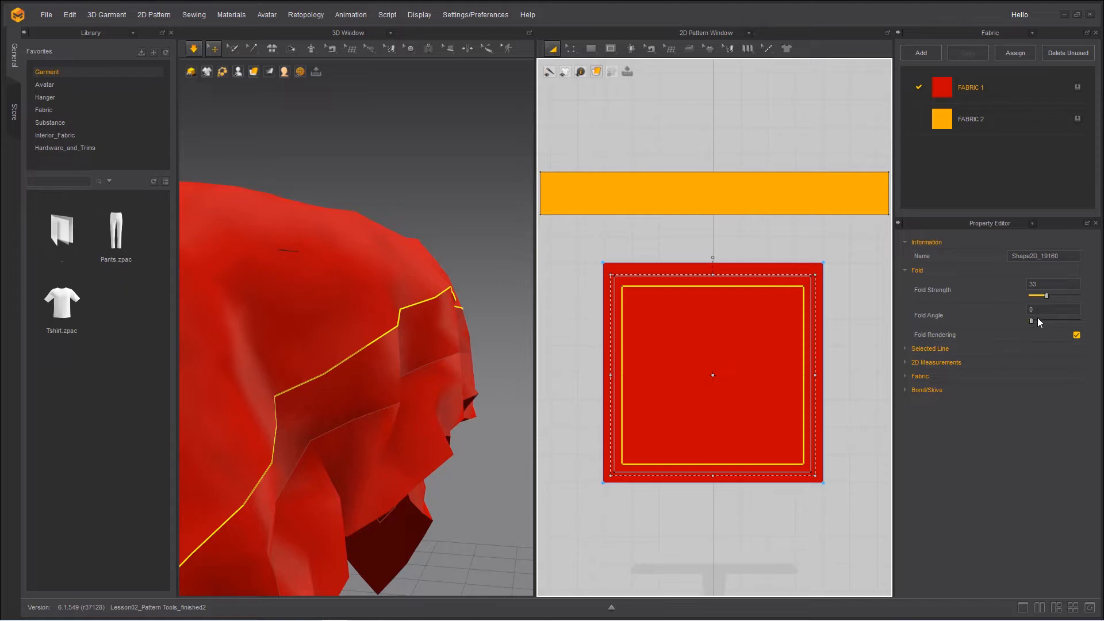
drag(1039, 322, 1086, 319)
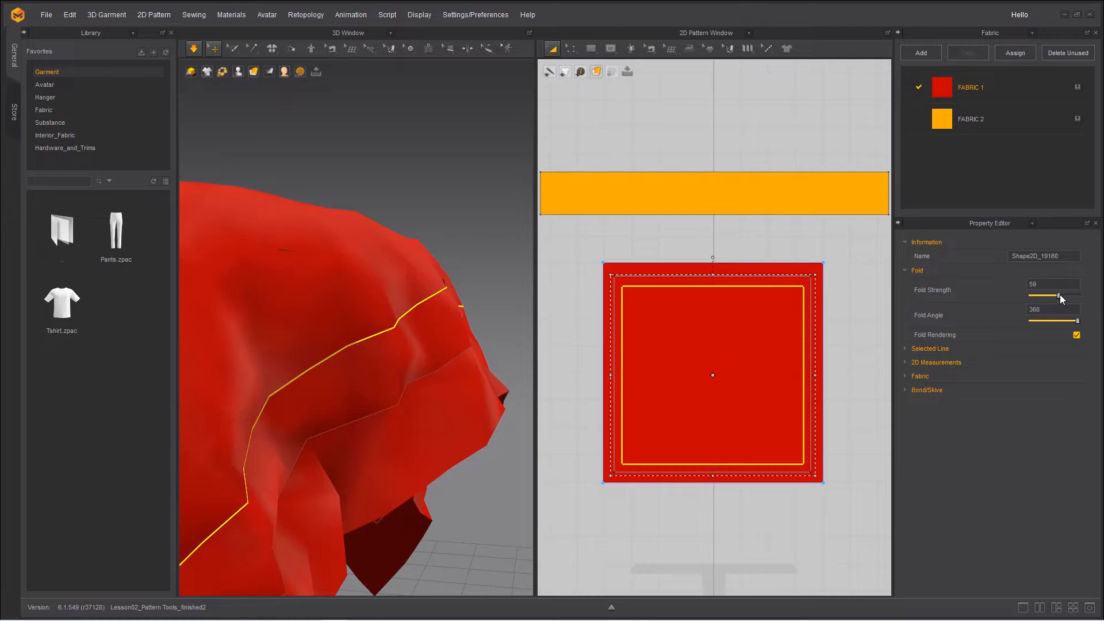
drag(1060, 295, 1050, 295)
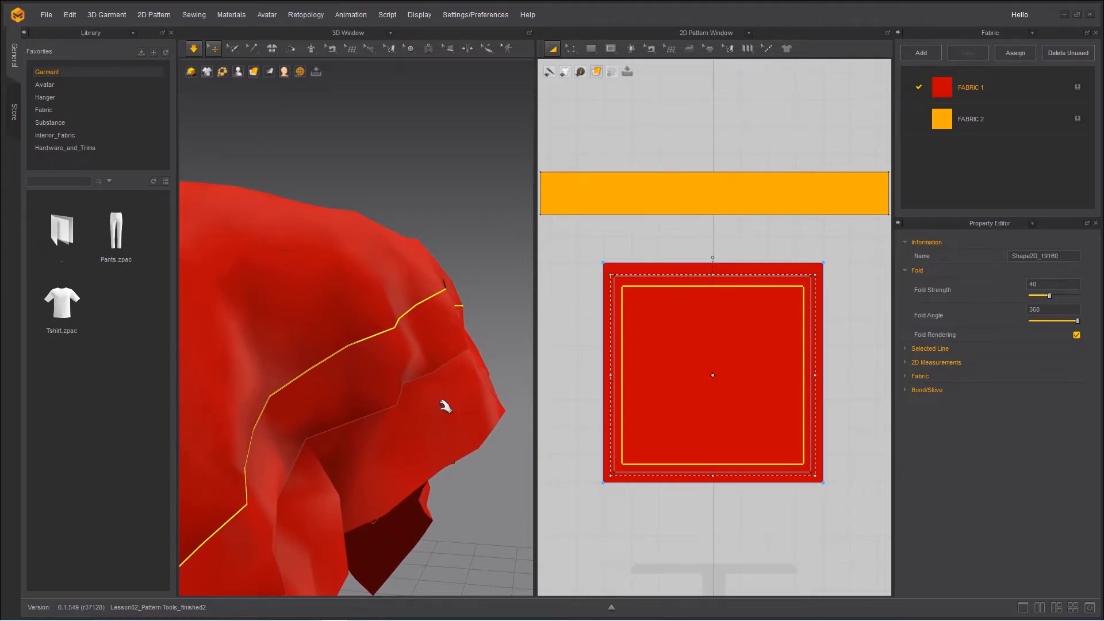
click(493, 494)
Step: Resume the simulation so the tablecloth settles with its folded borders around the table
scroll(409, 460, down, 3)
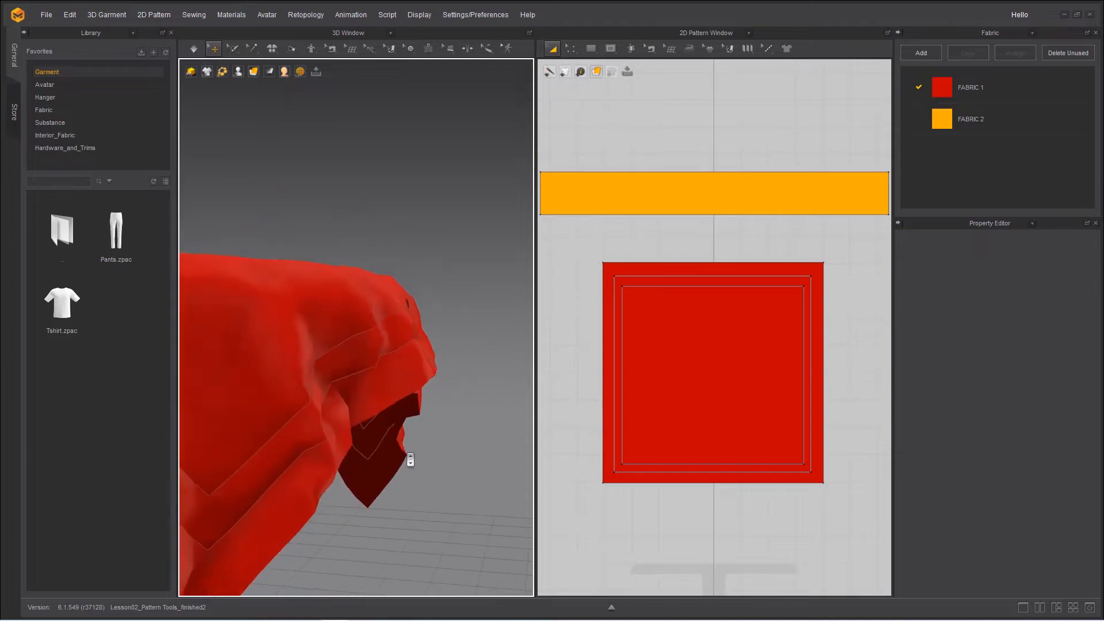
scroll(410, 460, down, 4)
middle_drag(313, 461, 404, 443)
right_drag(404, 443, 352, 439)
key(space)
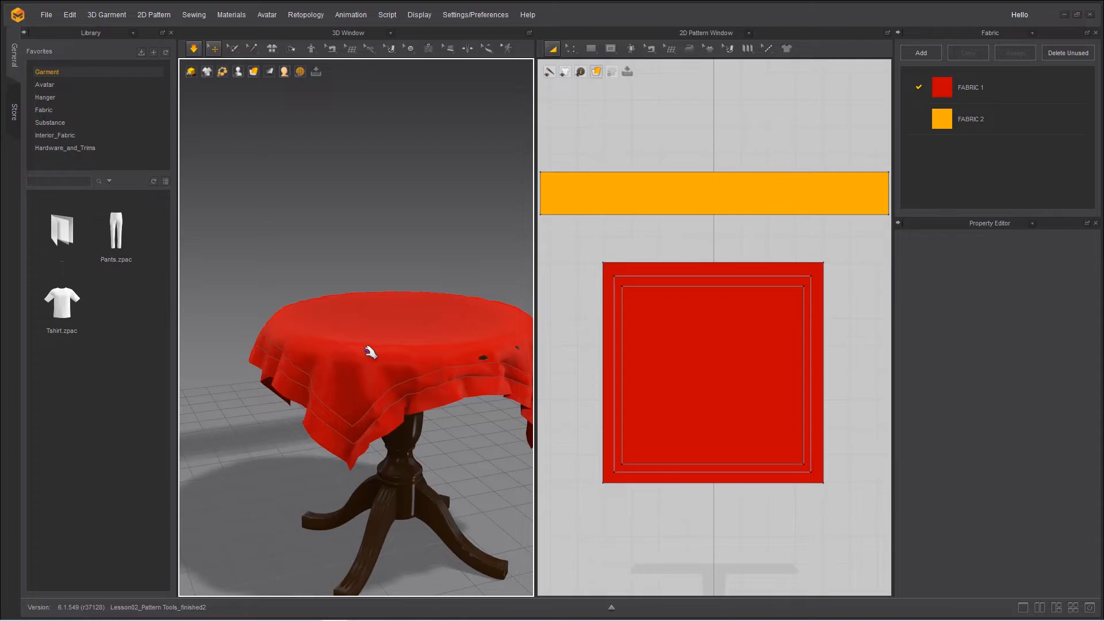
Step: Detach the Edit Pattern tool group from the 2D pattern tools as a floating palette
click(660, 292)
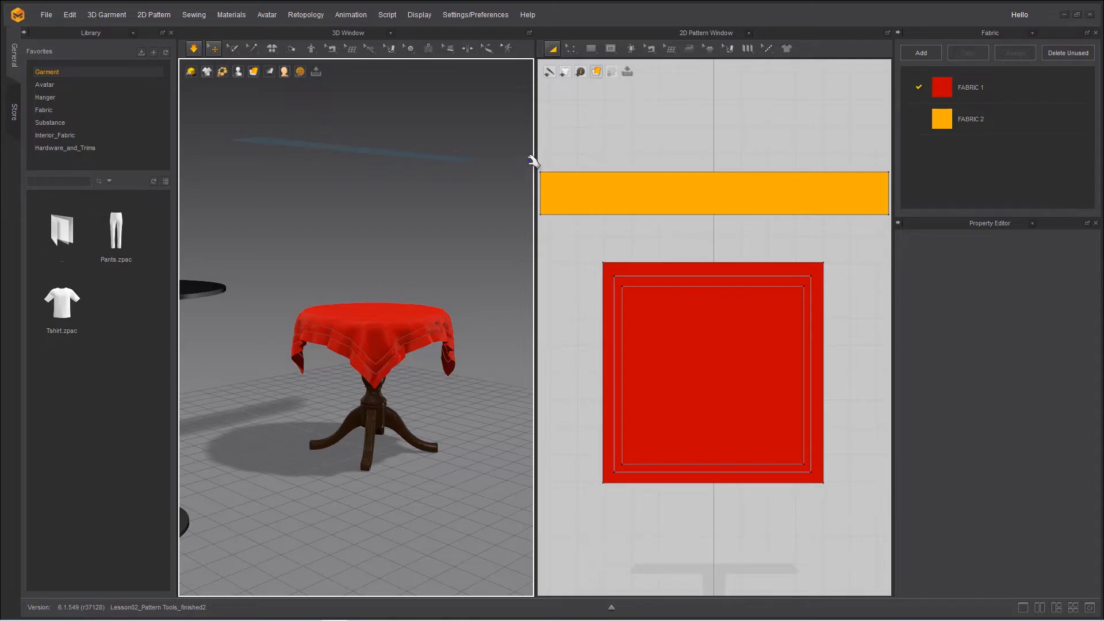
click(571, 48)
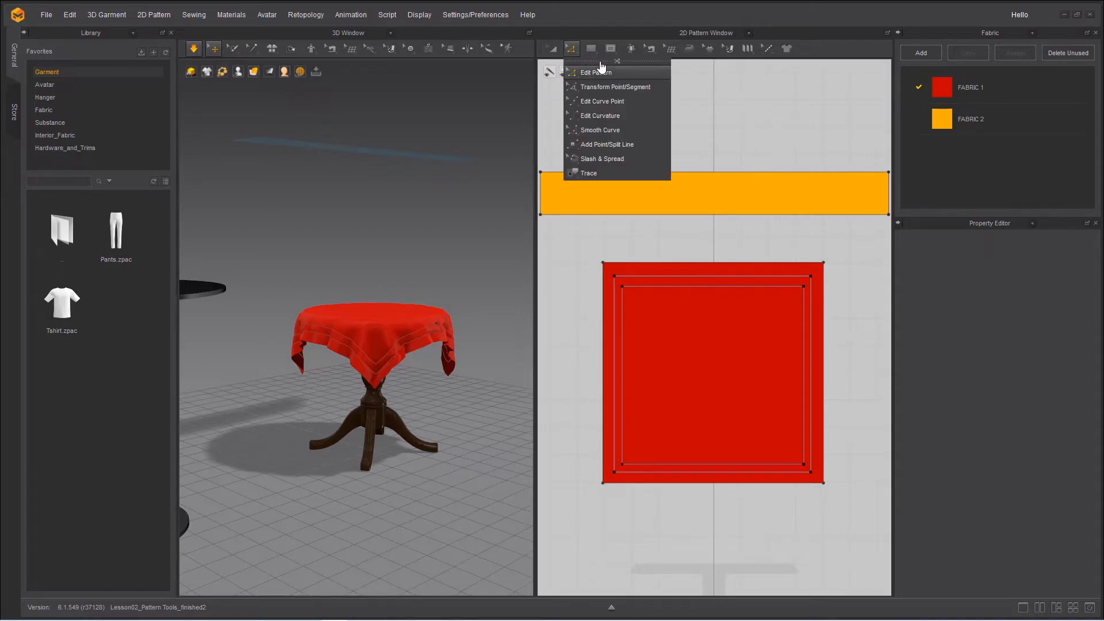
drag(621, 62, 470, 139)
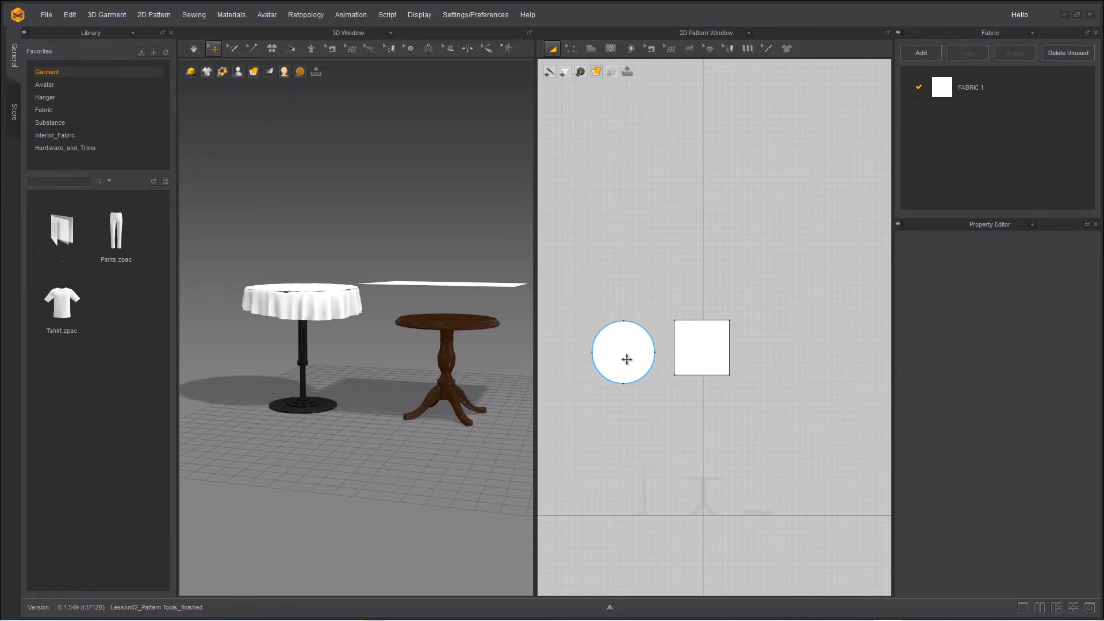
Step: Select the circular and square patterns one at a time with Transform Pattern
scroll(626, 359, up, 3)
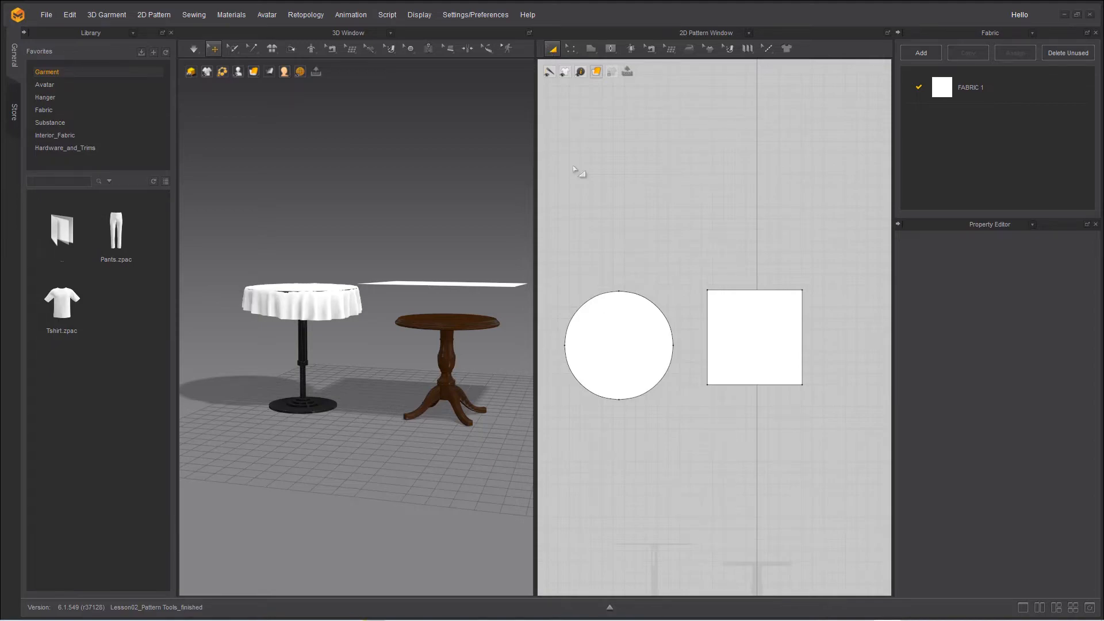
click(603, 314)
click(750, 325)
click(616, 338)
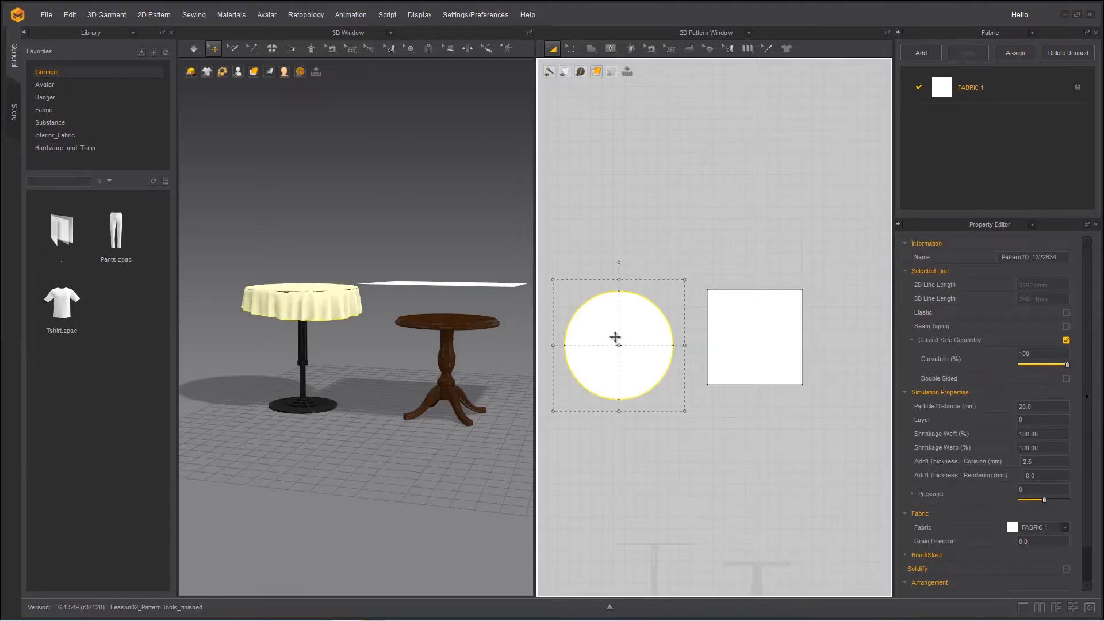
click(754, 332)
click(645, 343)
Step: Select the square and circular patterns together, clear the selection, and select both again
click(751, 341)
shift+click(636, 338)
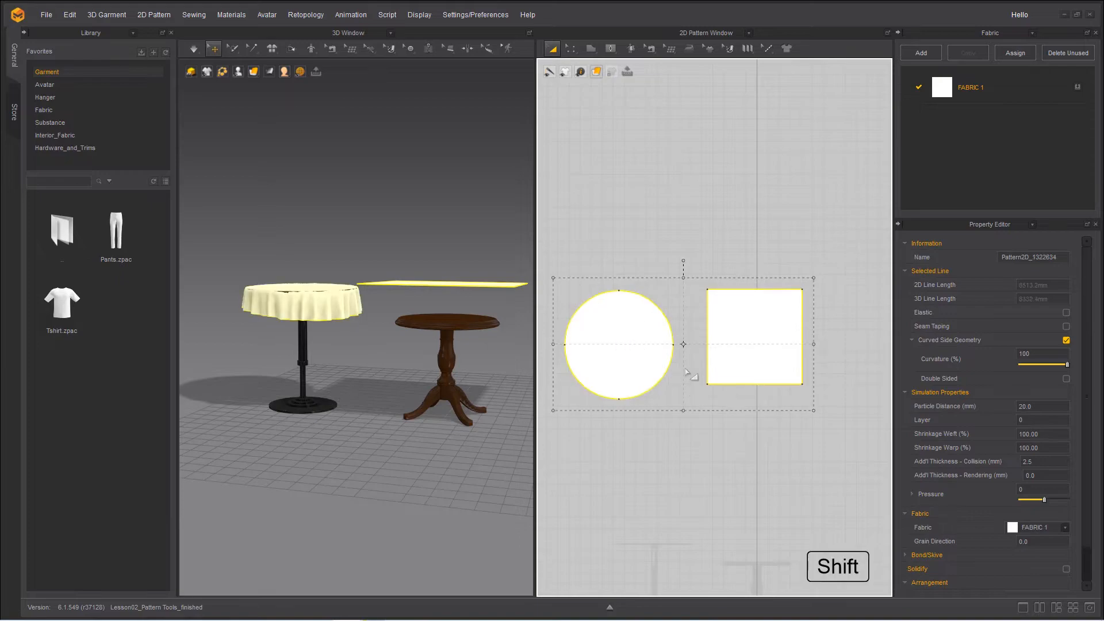
click(682, 333)
click(607, 319)
shift+click(764, 320)
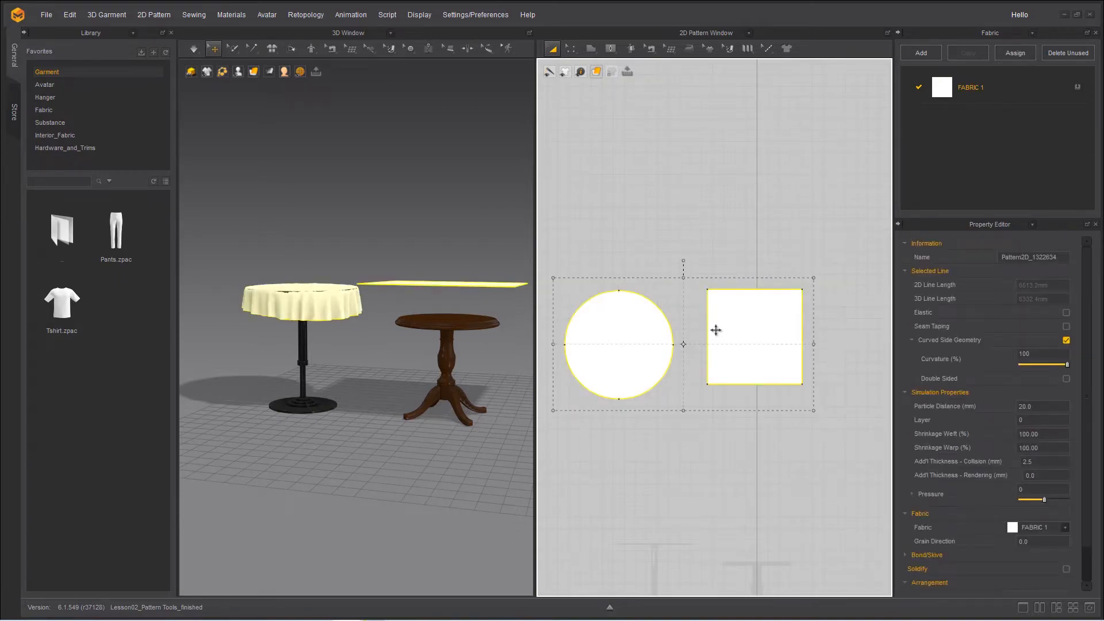
Step: Rotate the square pattern into a diamond orientation and place it beside the circular pattern
drag(714, 327, 704, 259)
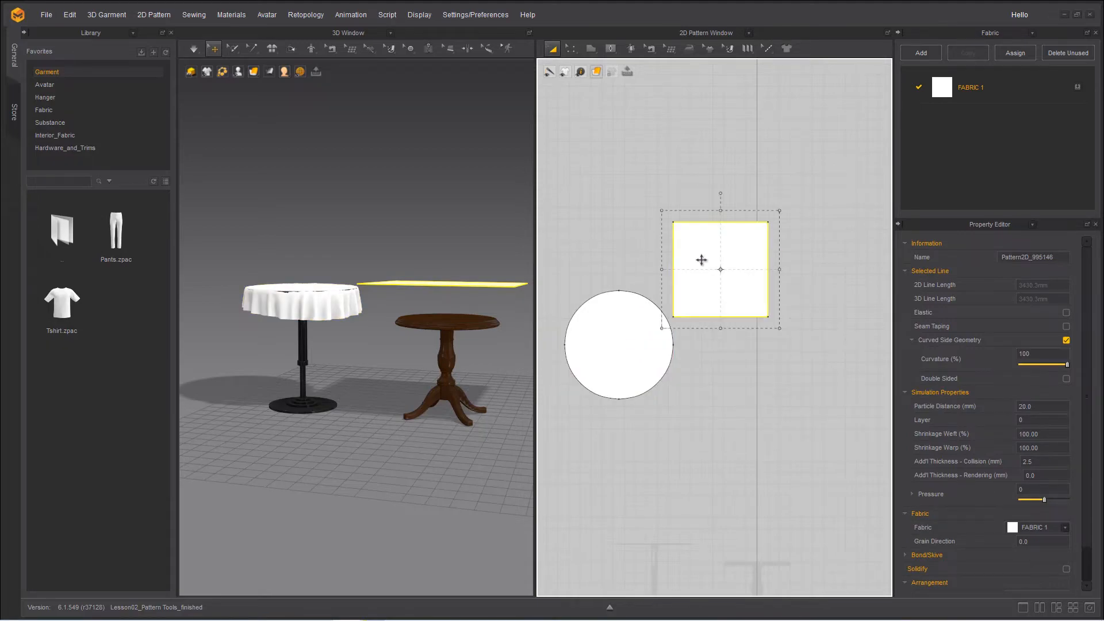
drag(721, 193, 808, 170)
drag(745, 284, 782, 364)
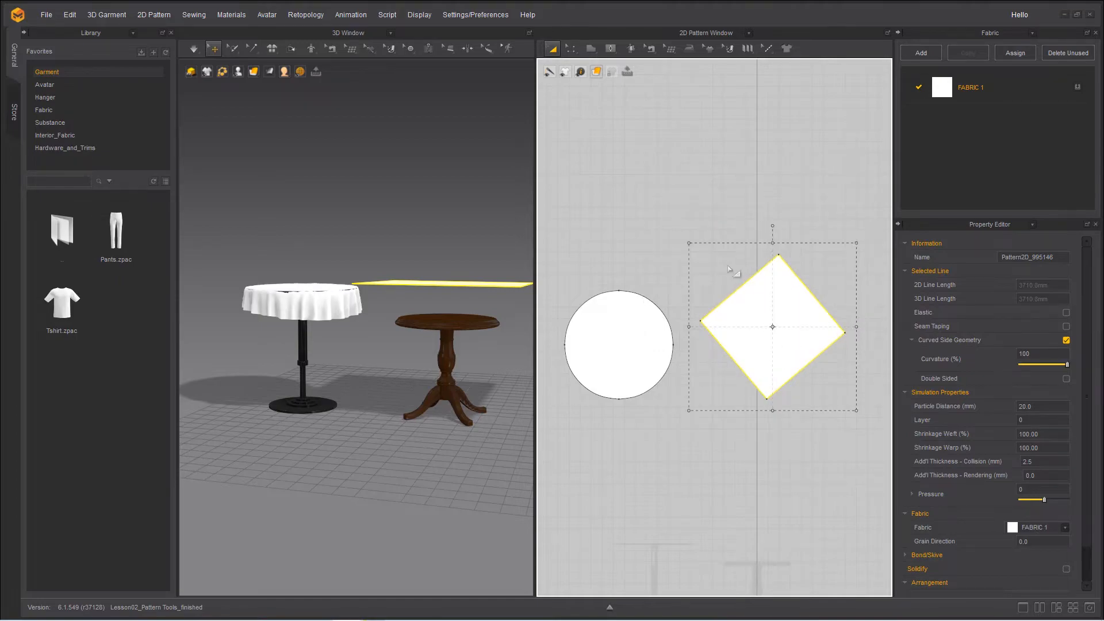
Step: Start moving the rotated square diagonally toward the circle's upper side and bring up the exact moving distance setting
drag(759, 295, 724, 245)
key(Return)
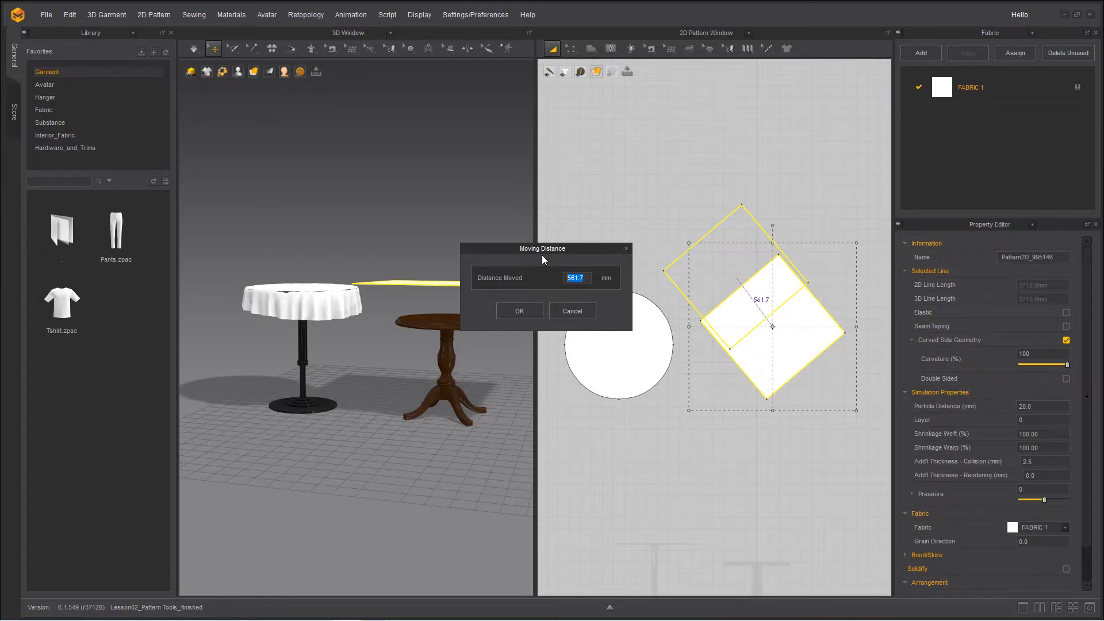
drag(538, 249, 604, 343)
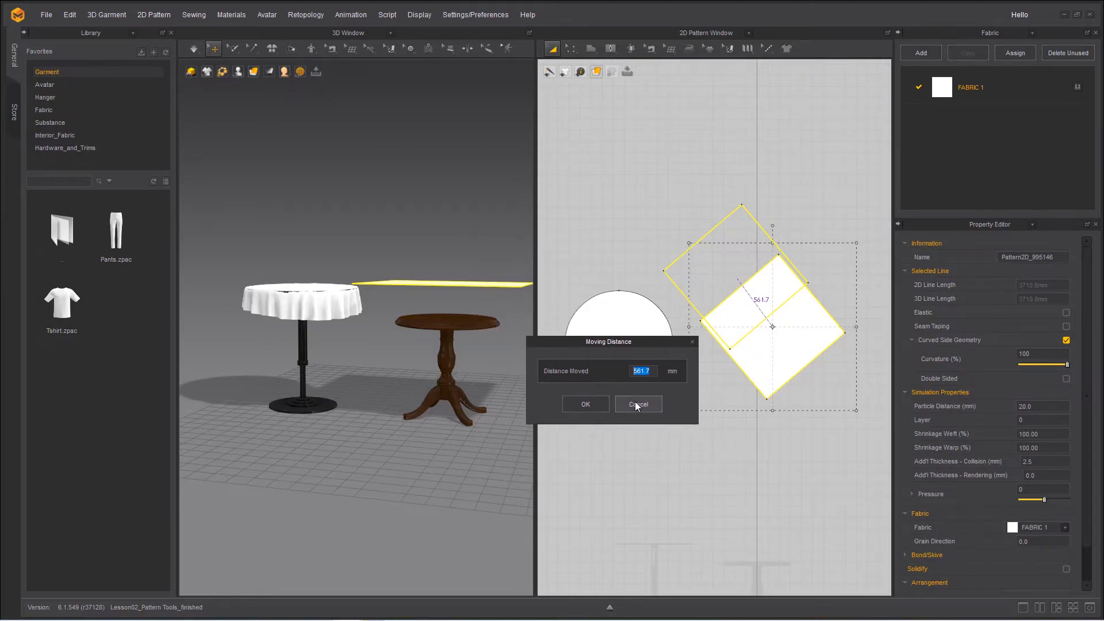
Step: Cancel the pending move, then try to move the diamond-shaped pattern up by about 999.6 mm and cancel it
click(634, 402)
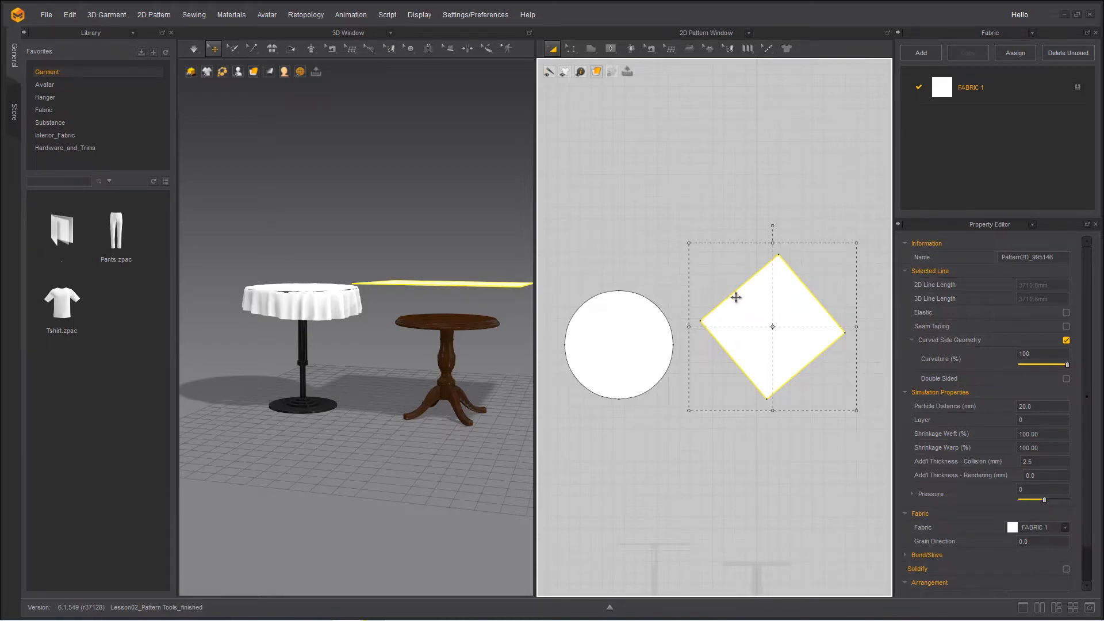
drag(744, 304, 681, 216)
key(Return)
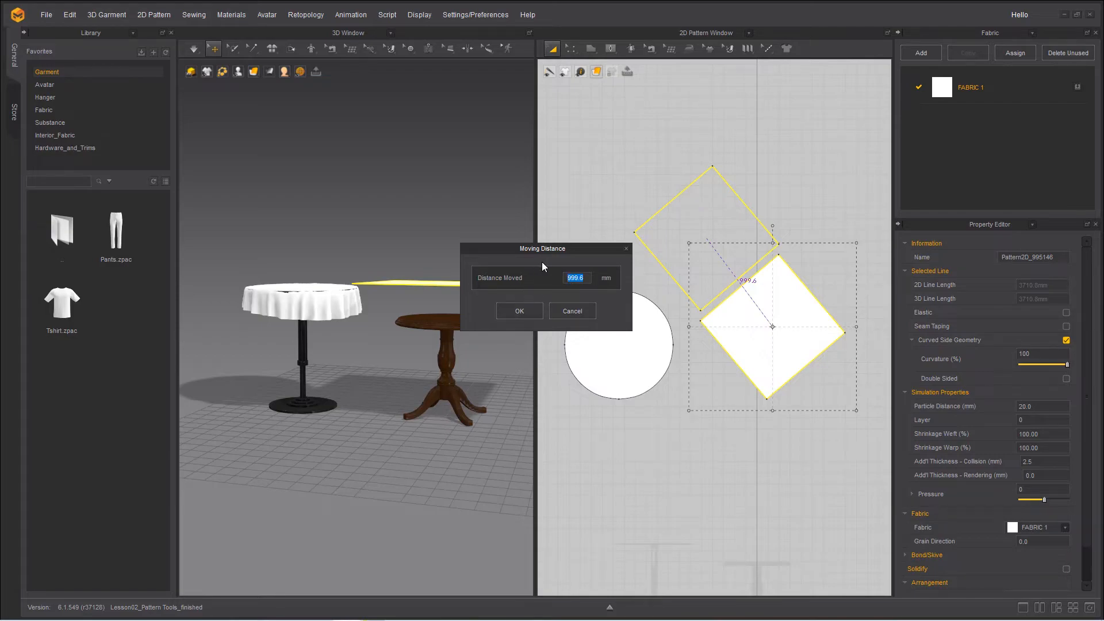
click(561, 305)
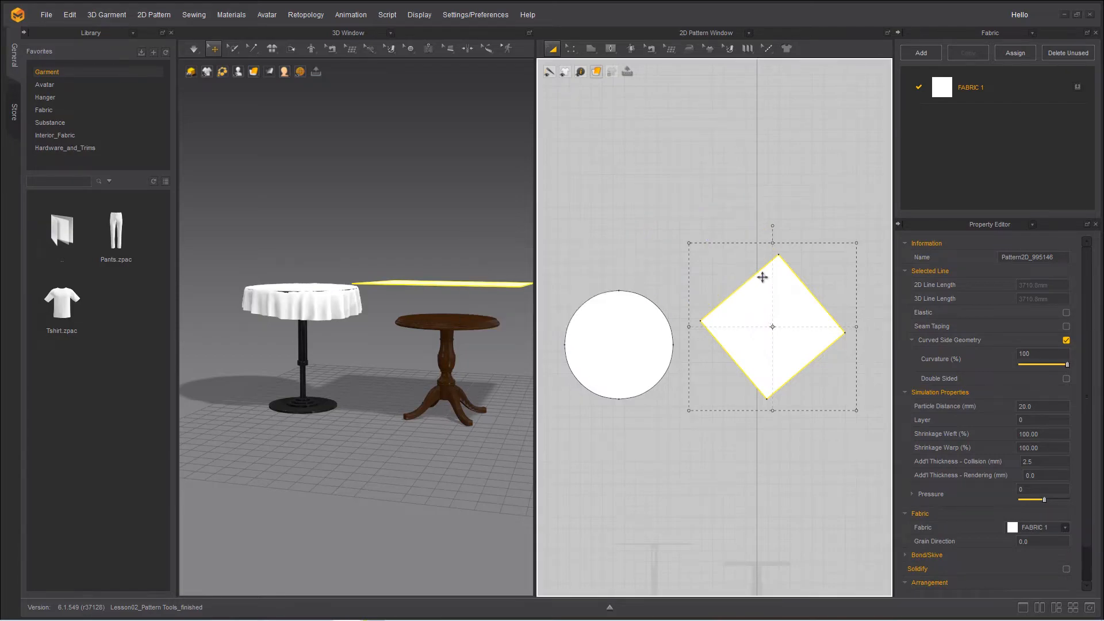
Step: Try to rotate the diamond-shaped pattern by about 32.7 degrees and cancel the rotation
drag(723, 245, 717, 252)
right_click(717, 252)
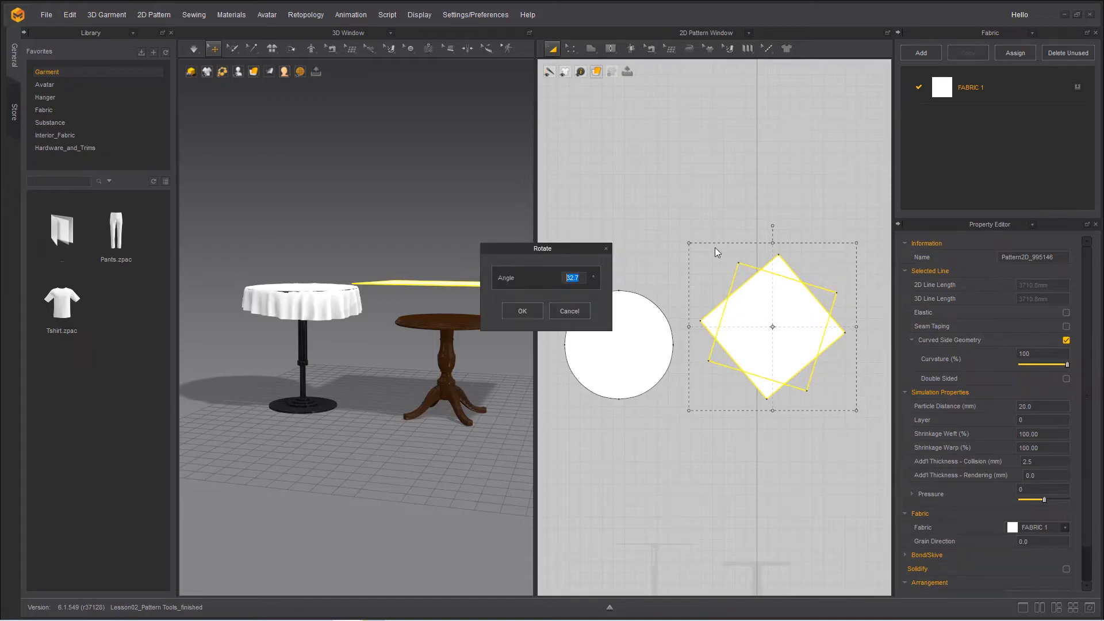
click(571, 312)
Step: Try to scale the diamond-shaped pattern to about 60.62 % and cancel, leaving no pattern selected
drag(688, 241, 745, 297)
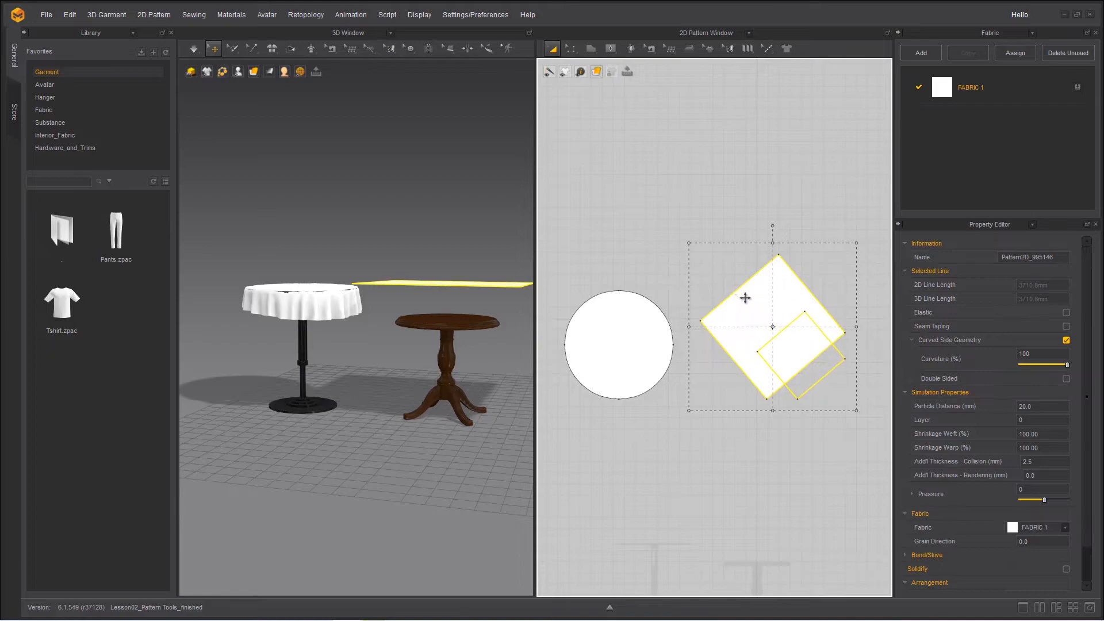
right_click(745, 298)
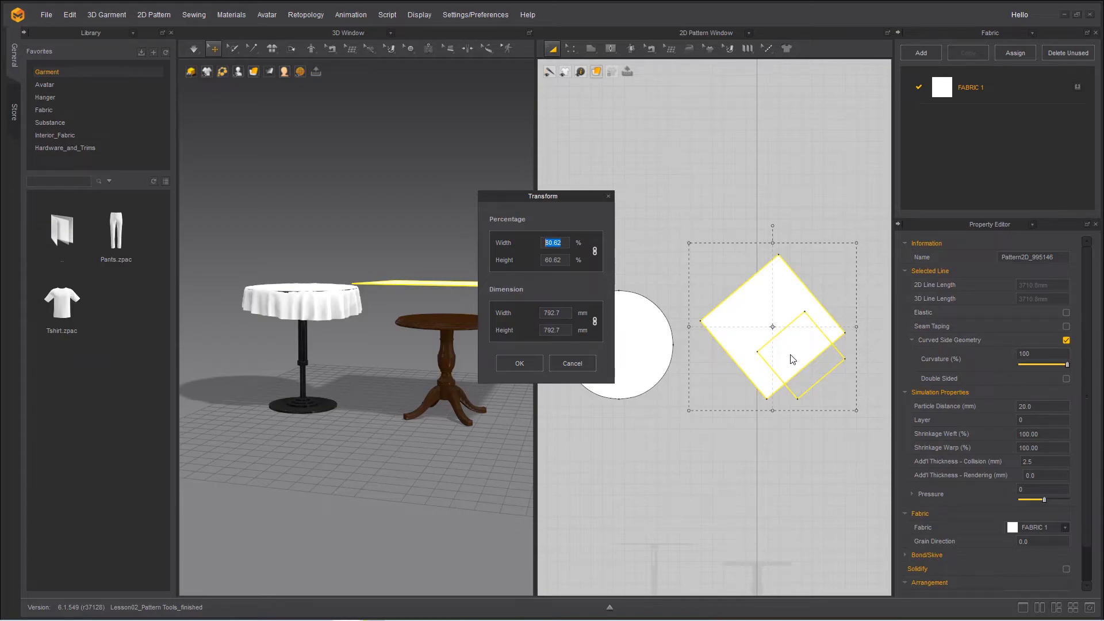
key(Escape)
click(652, 287)
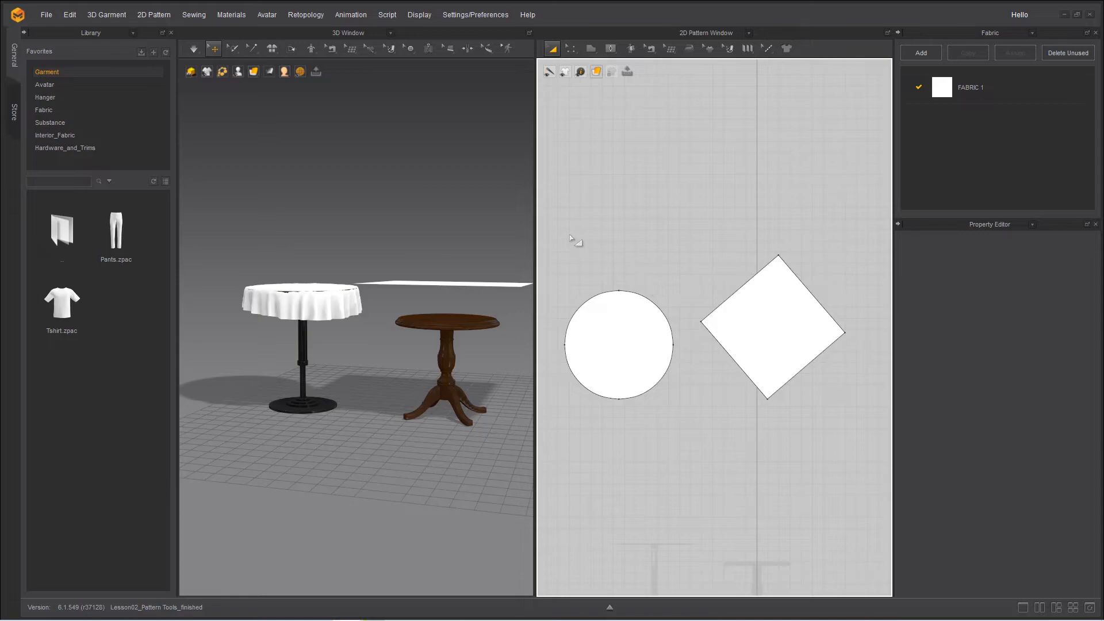
Step: Box-select the circle and diamond patterns, trying the selection from different directions and clearing it in between
drag(553, 218, 859, 449)
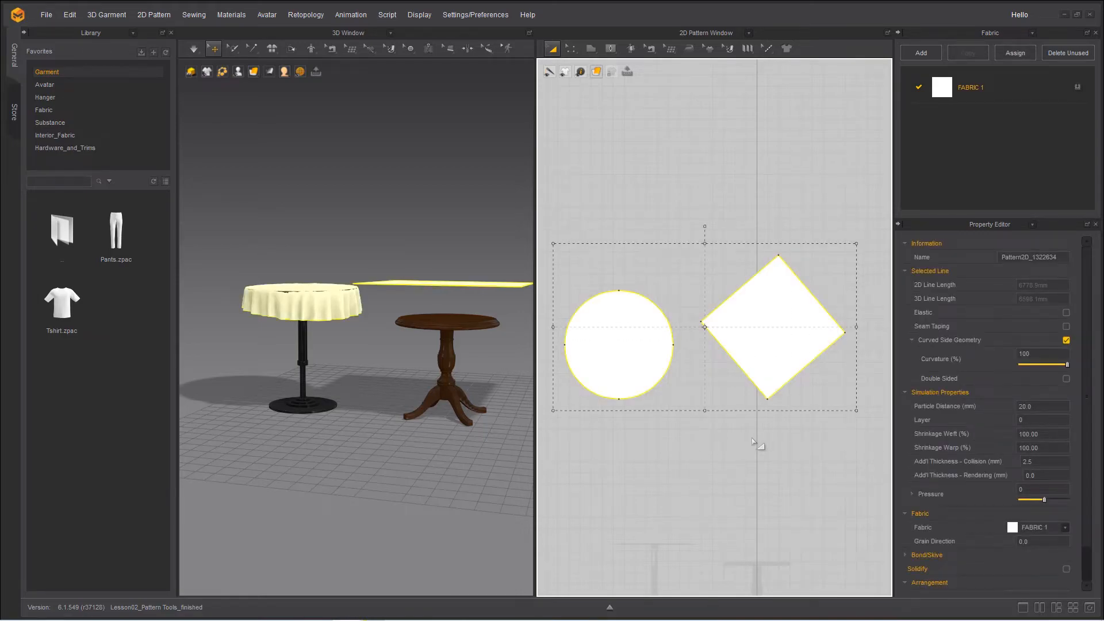
click(668, 453)
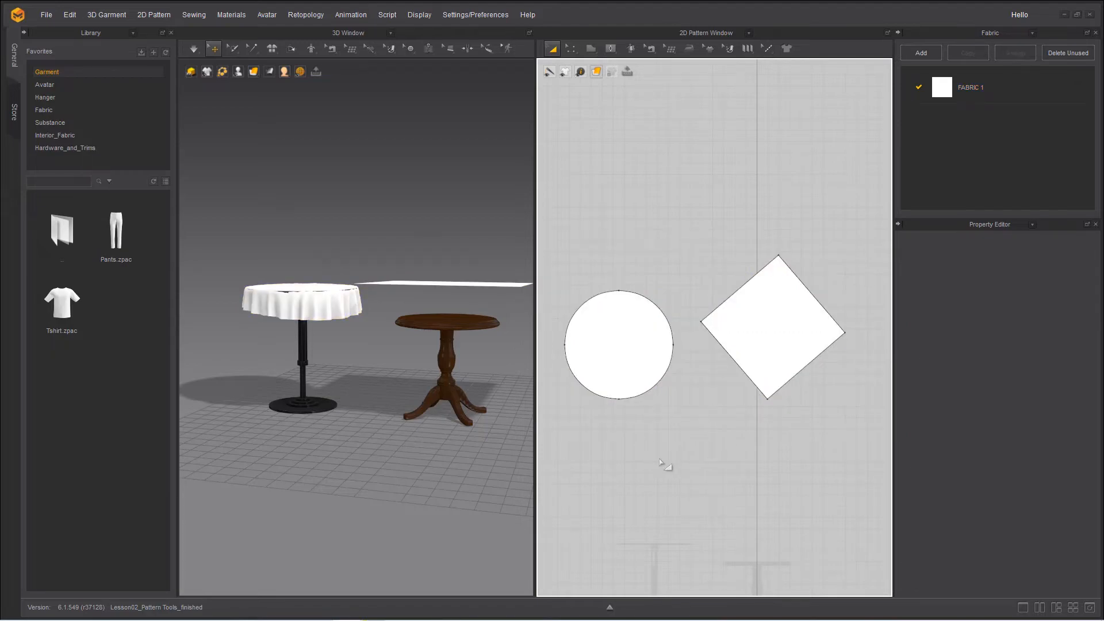
mouse_move(660, 460)
mouse_down()
mouse_move(564, 384)
mouse_move(561, 311)
mouse_move(654, 226)
mouse_move(862, 292)
mouse_up()
drag(807, 404, 661, 462)
drag(545, 195, 883, 436)
Step: Draw a closed polygonal lasso selection around the diamond-shaped pattern
click(835, 425)
click(701, 411)
click(686, 302)
click(746, 217)
click(829, 236)
click(863, 321)
click(835, 425)
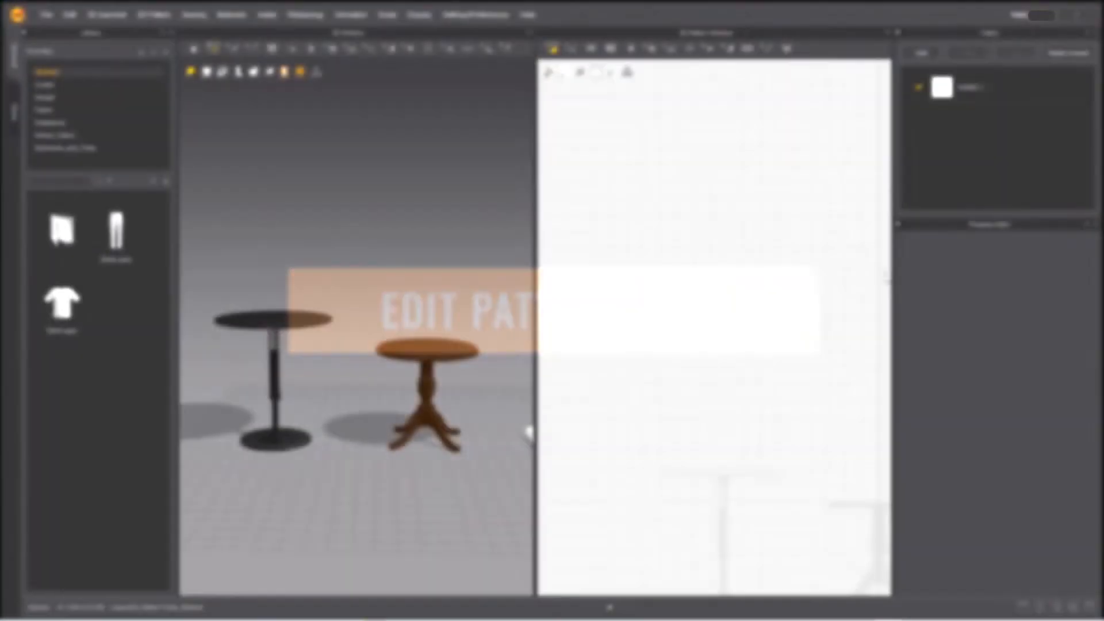
Step: Draw a square pattern about 976 mm per side with the Rectangle tool in the empty 2D workspace
click(590, 48)
middle_drag(740, 405, 587, 389)
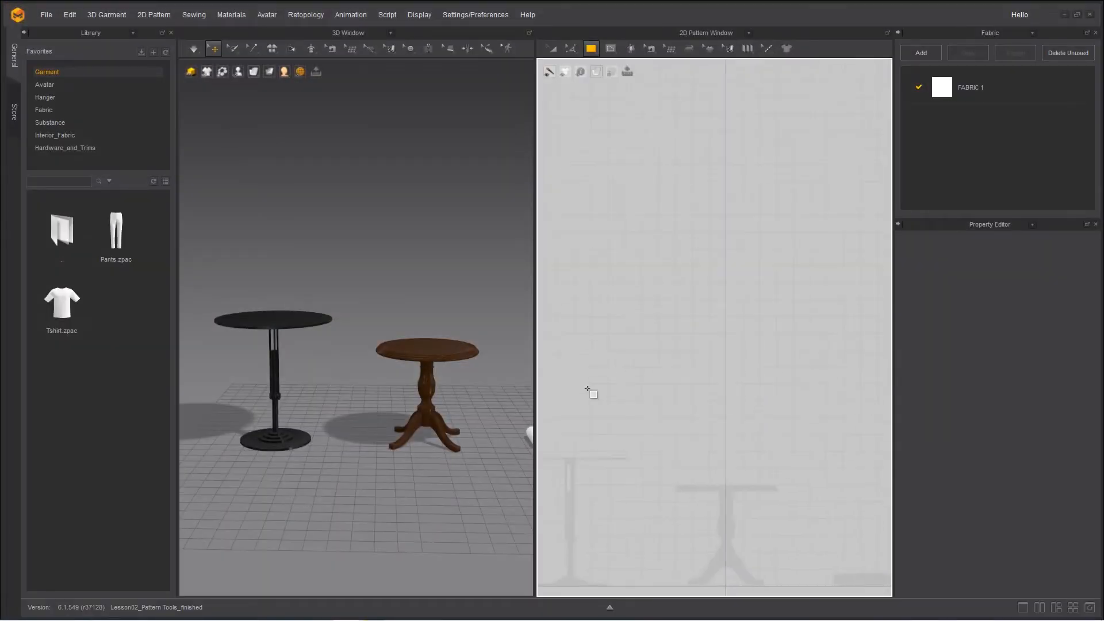
ctrl+shift+drag(651, 361, 732, 411)
Step: Rotate the square pattern in the 3D scene so that it lies horizontally
click(350, 242)
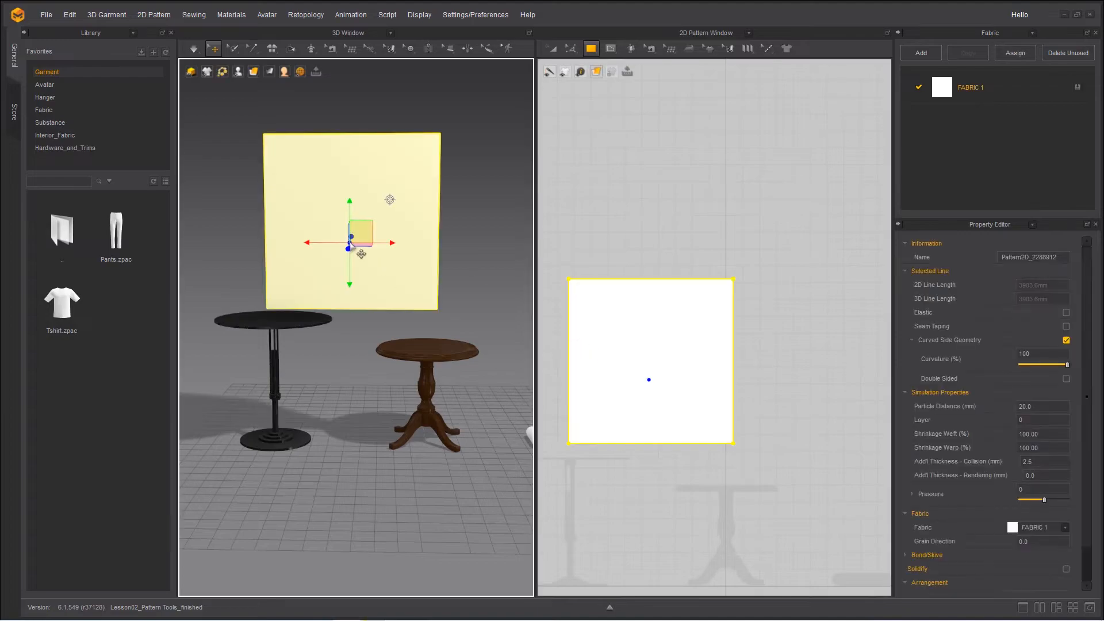
click(350, 242)
right_drag(341, 244, 304, 270)
click(303, 273)
drag(262, 266, 311, 228)
right_drag(314, 374, 344, 397)
Step: Position the flat square pattern in 3D so it hovers centred just above the brown wooden table
click(333, 289)
drag(375, 295, 460, 306)
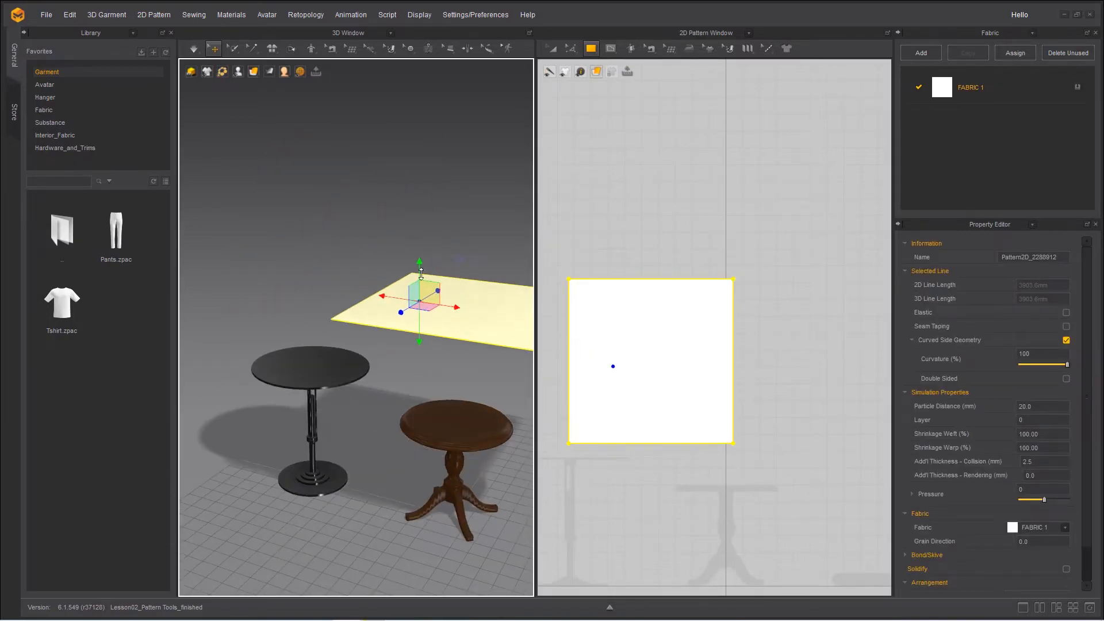
drag(419, 256, 416, 388)
right_drag(380, 408, 431, 460)
click(320, 456)
drag(363, 454, 343, 457)
drag(302, 489, 301, 471)
right_drag(322, 472, 259, 417)
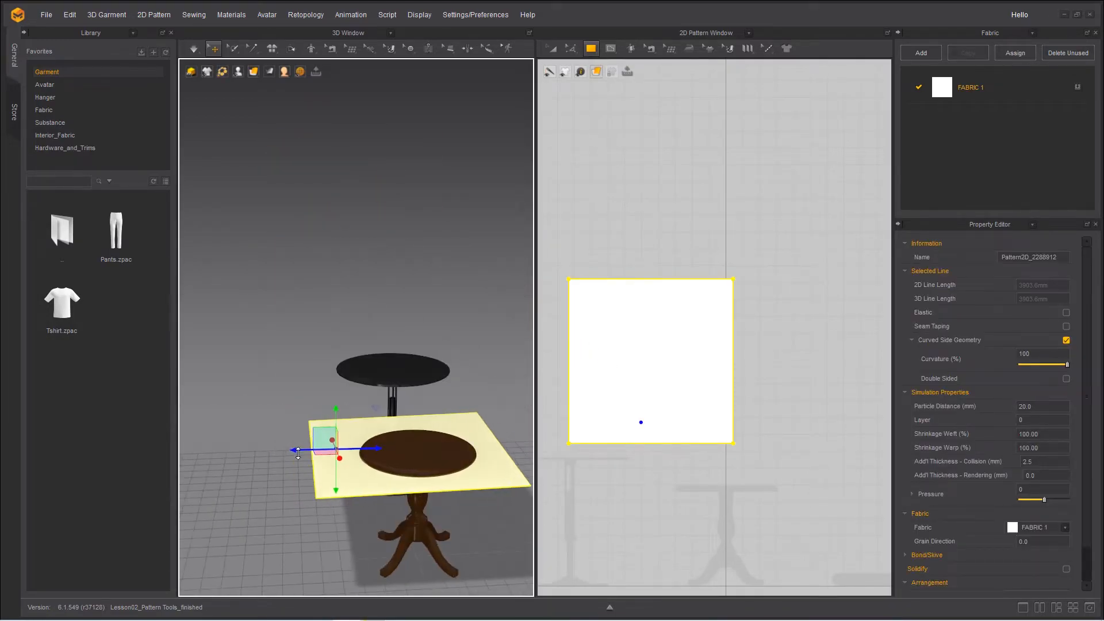
drag(337, 489, 337, 469)
right_drag(345, 478, 397, 460)
middle_drag(368, 460, 391, 379)
Step: Move the square pattern in the 2D workspace so it sits roughly centred above the wooden table's silhouette
click(552, 49)
click(630, 365)
drag(658, 367, 724, 384)
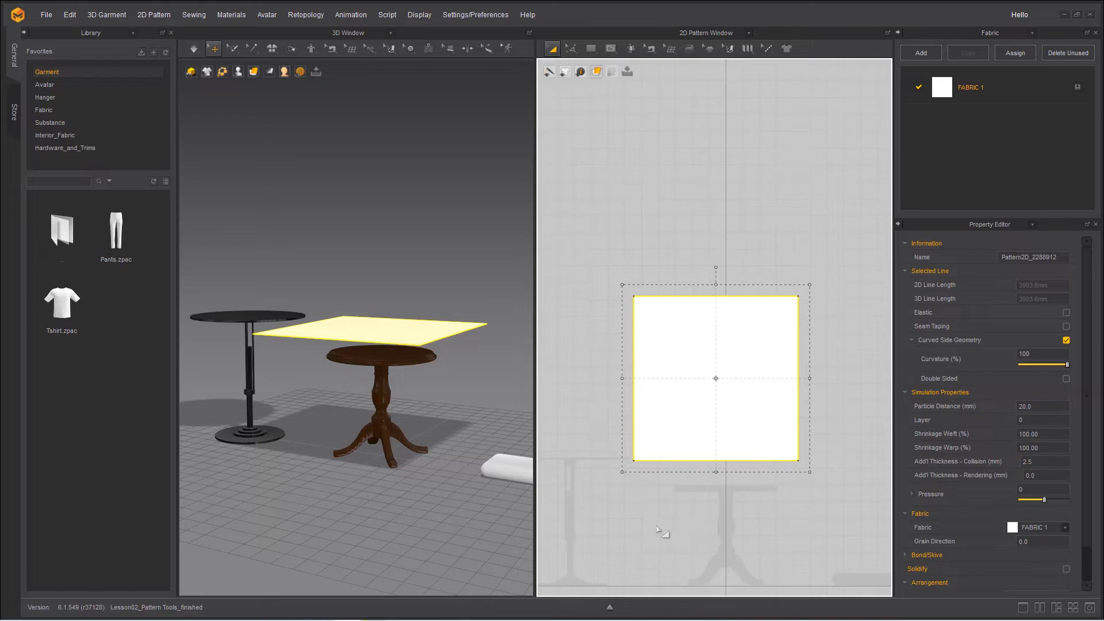
middle_drag(632, 525, 643, 417)
Step: Draw two vertical internal lines about 723 mm long inside the square, one near each side edge
click(611, 49)
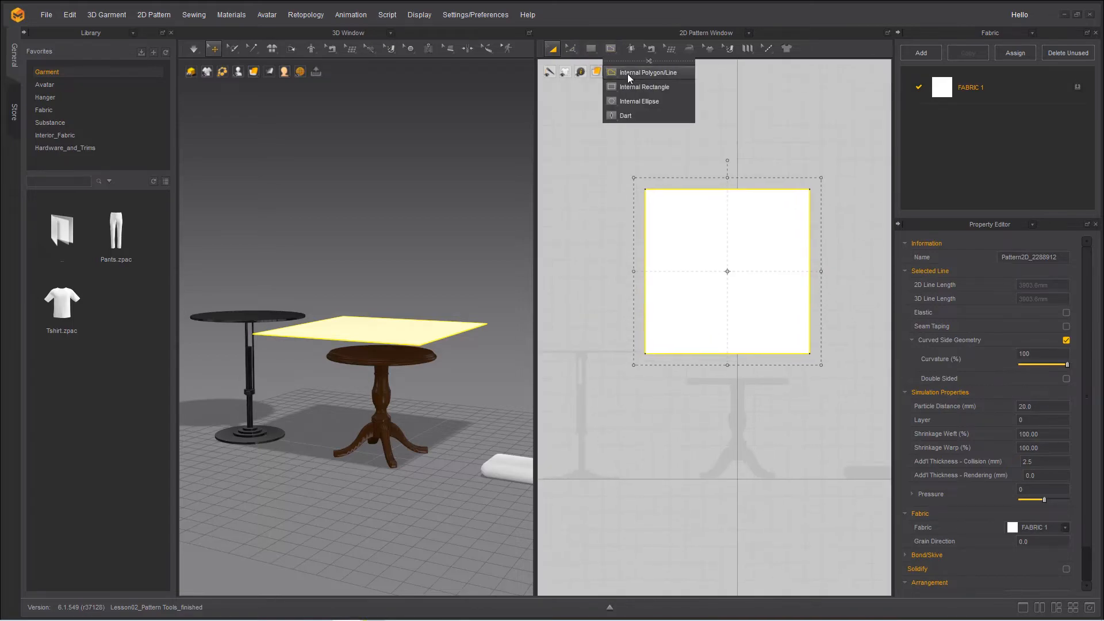
click(626, 84)
click(674, 211)
double_click(674, 333)
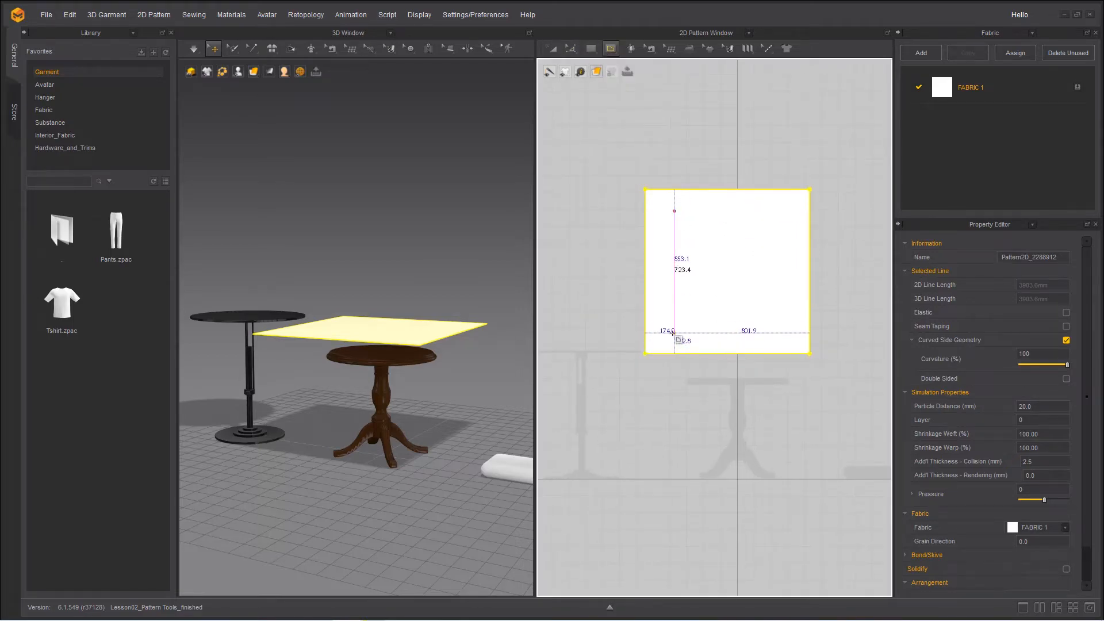
click(782, 211)
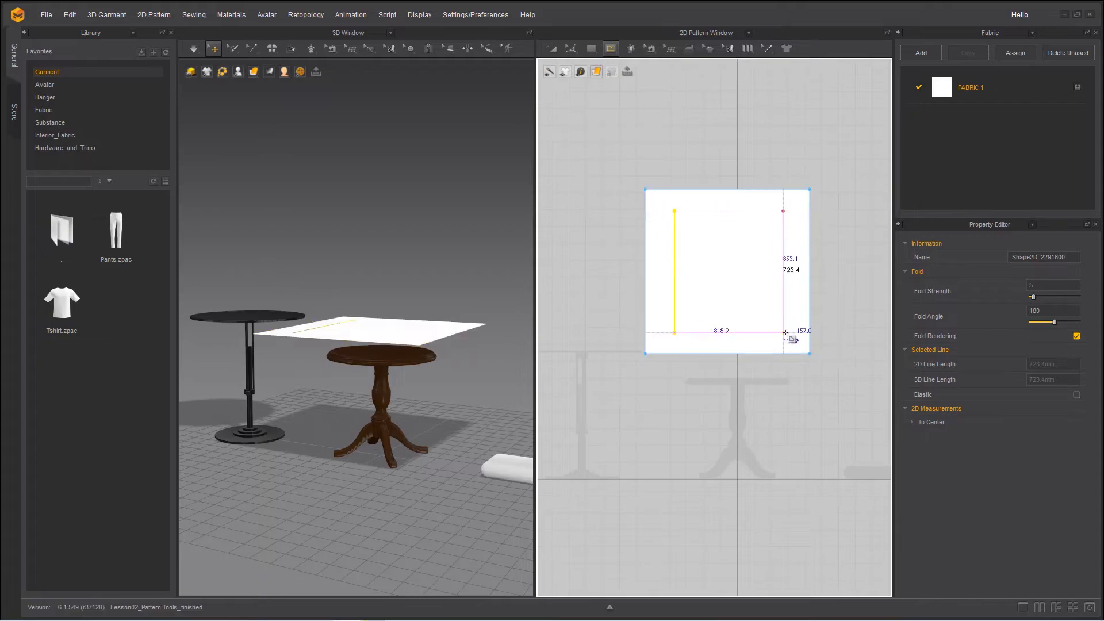
double_click(783, 333)
Step: Draw two horizontal internal lines about 780 mm long across the vertical ones, near the square's top and bottom edges
click(794, 233)
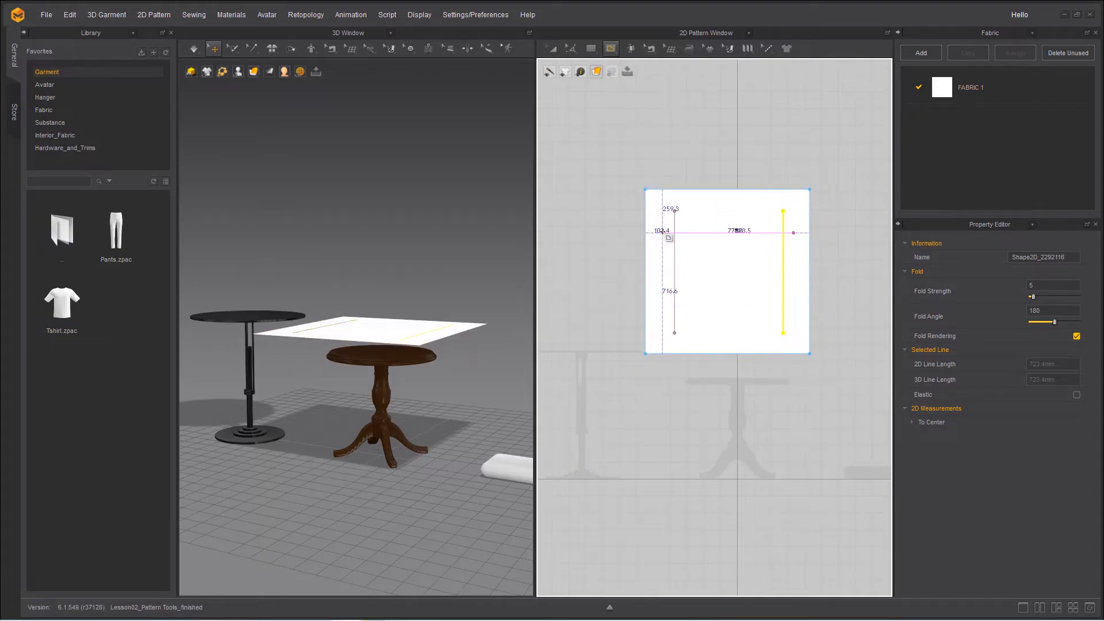
double_click(662, 233)
click(662, 317)
double_click(793, 317)
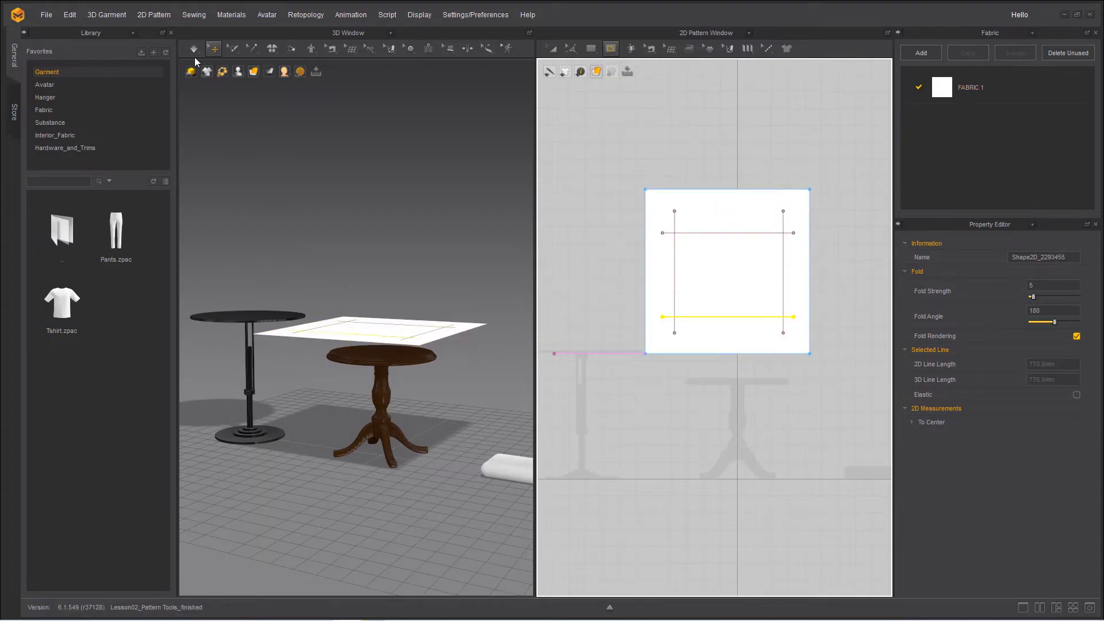
Step: Simulate the square cloth draping over the wooden table, stop the simulation and undo the drape
click(196, 51)
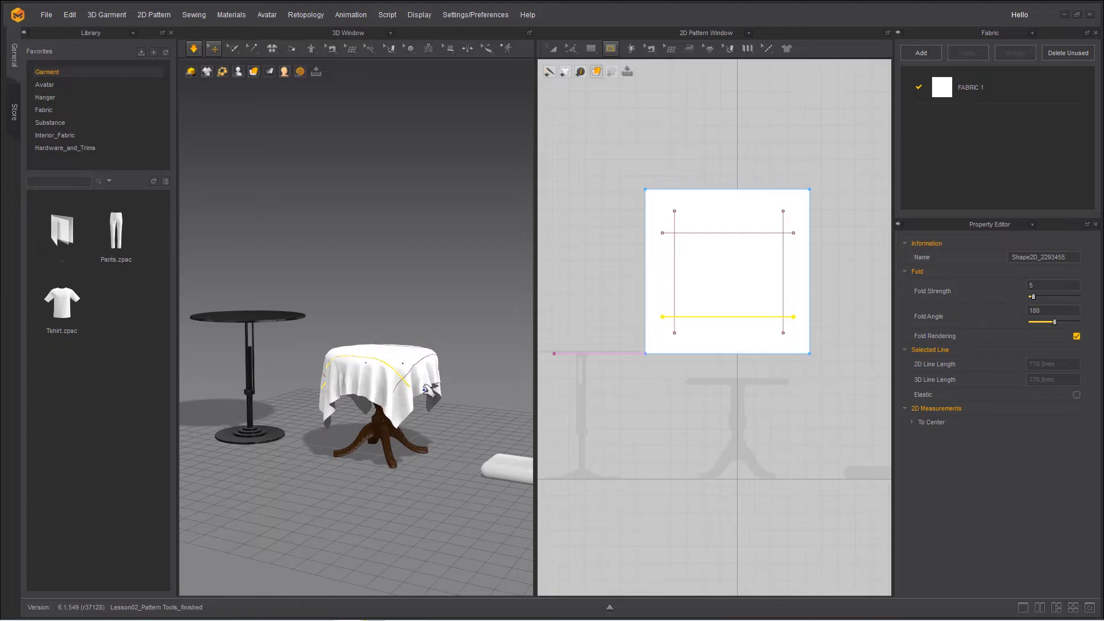
key(space)
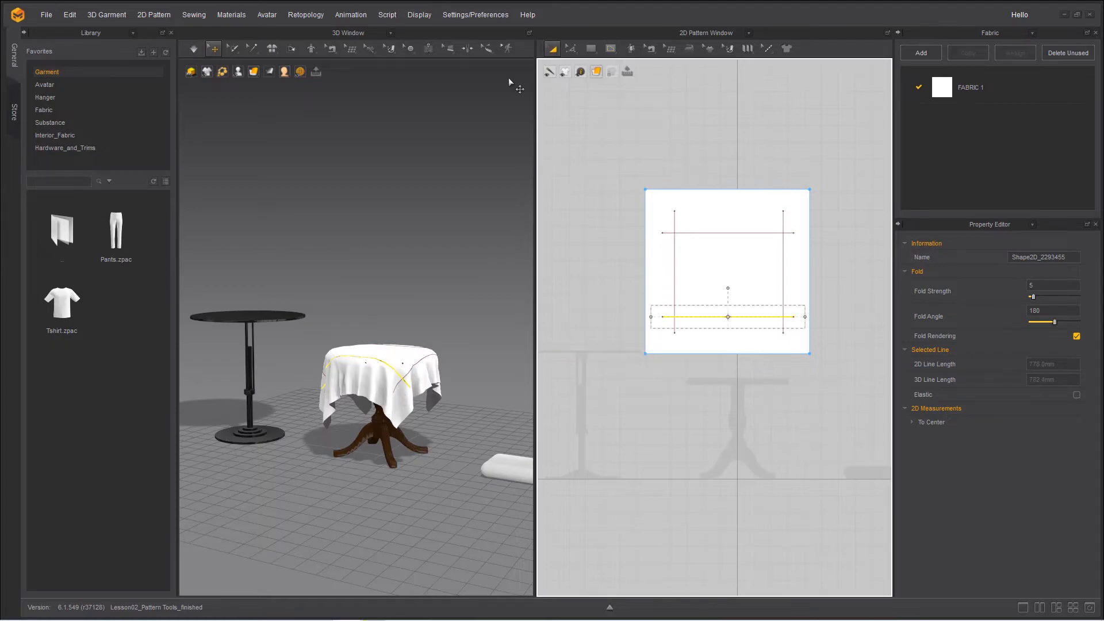
click(332, 419)
key(ctrl+z)
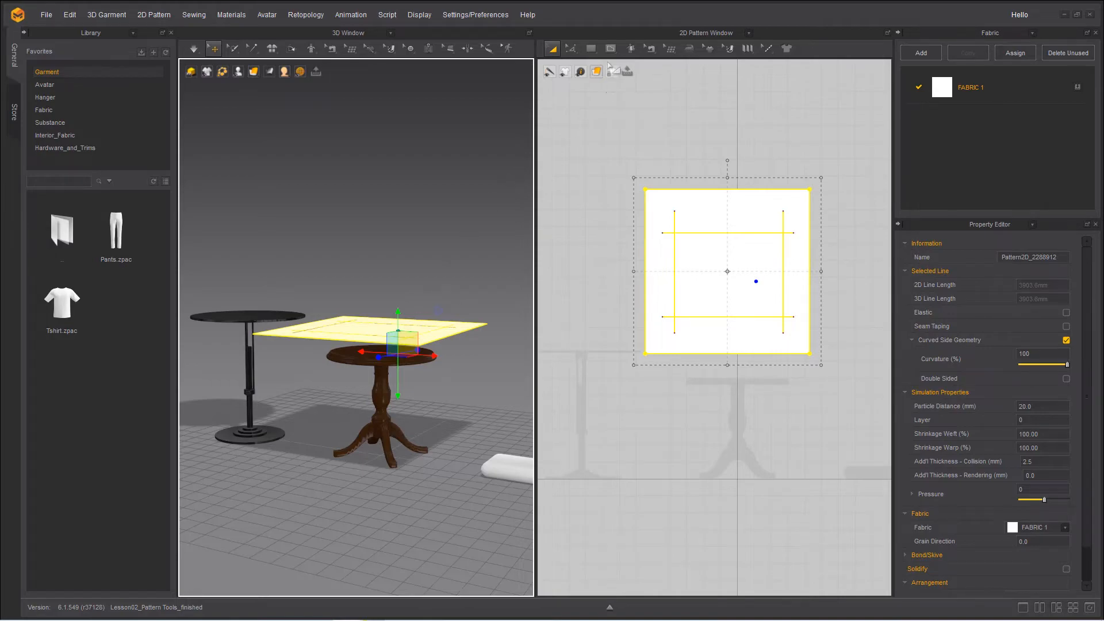
Step: Try the Edit Pattern tool on the square's top edge and its upper-left corner point, undoing each move
mouse_move(580, 53)
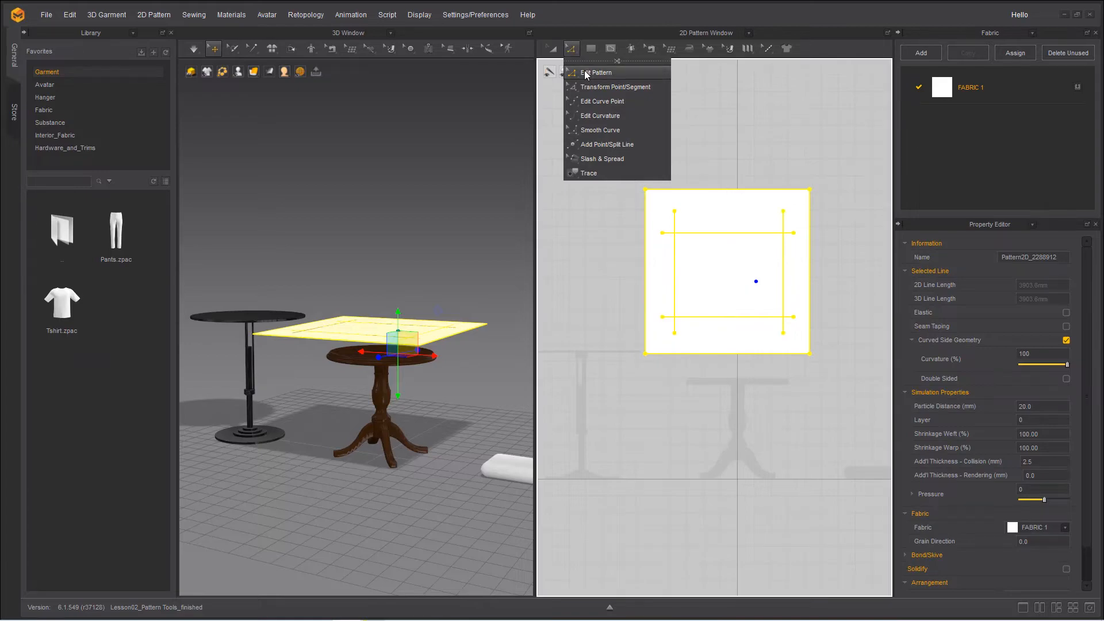
click(584, 71)
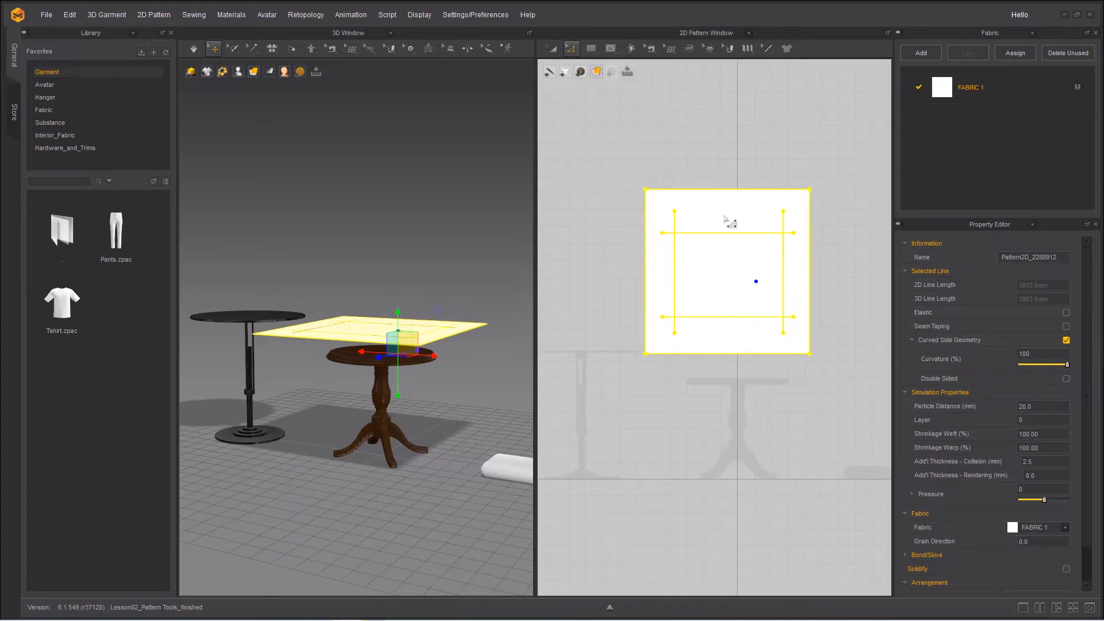
click(632, 198)
click(670, 190)
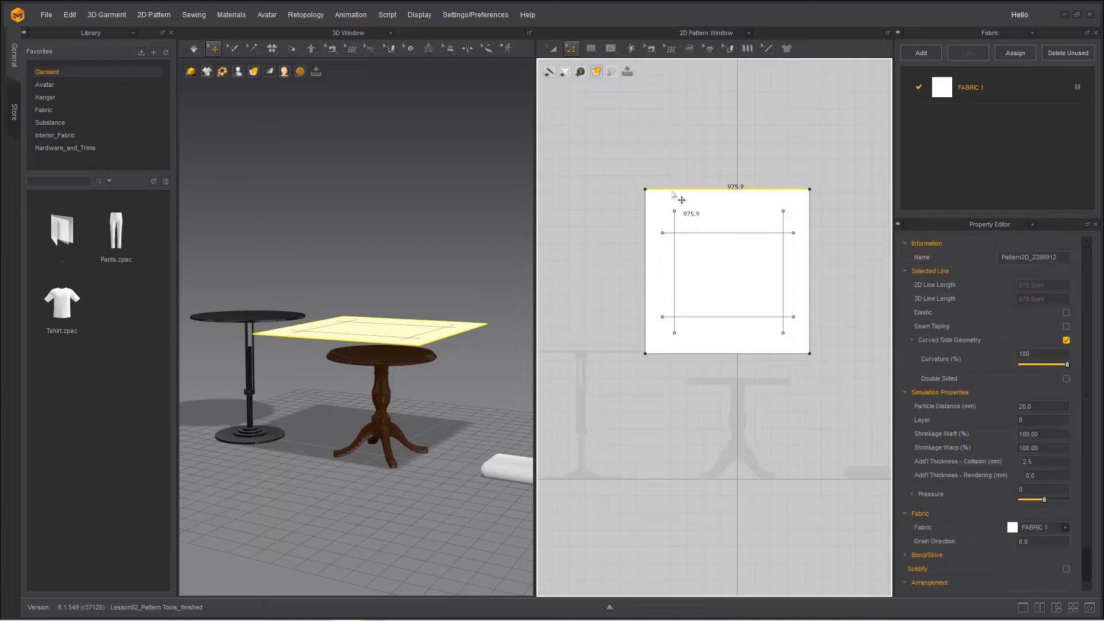
drag(687, 190, 662, 150)
key(ctrl+z)
drag(646, 192, 612, 161)
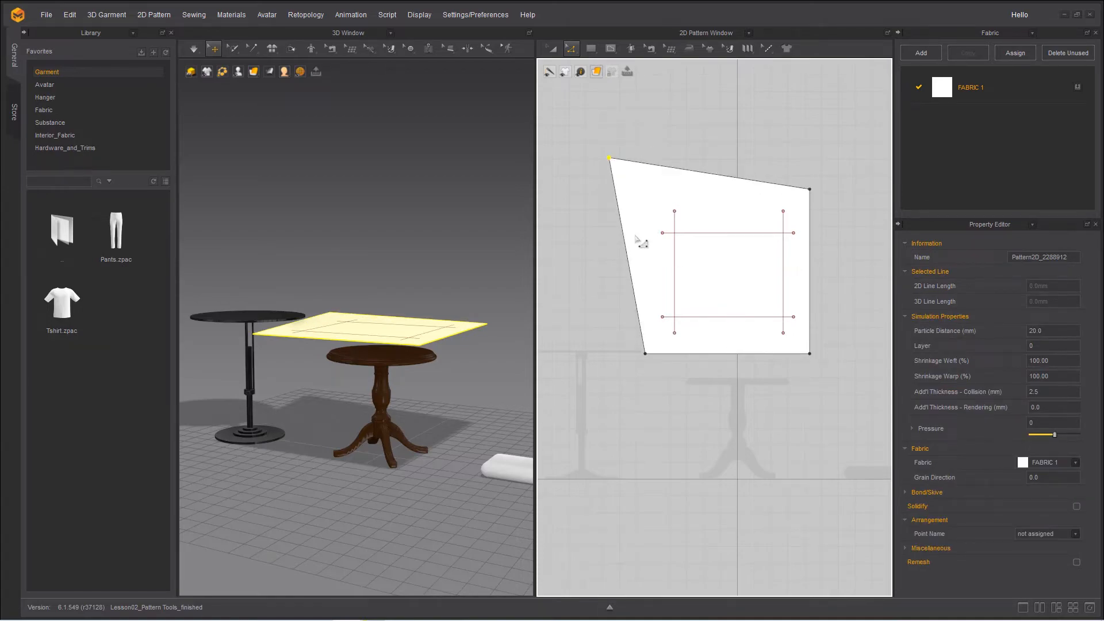
key(ctrl+z)
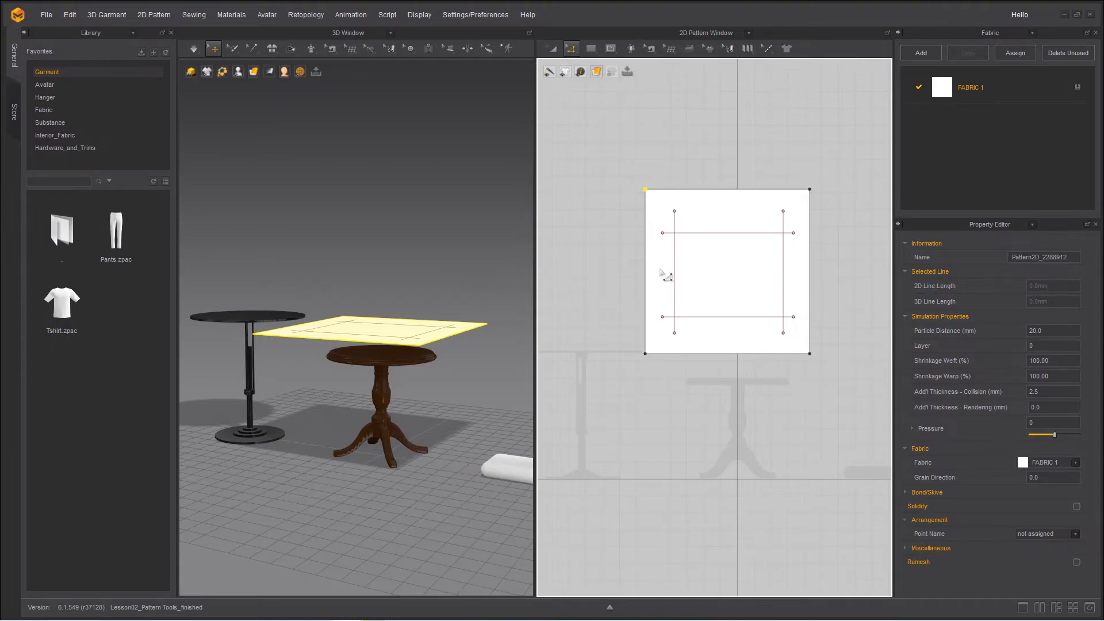
Step: Extend the upper end of the left vertical internal line towards the top edge, then move it back
right_drag(420, 259, 397, 288)
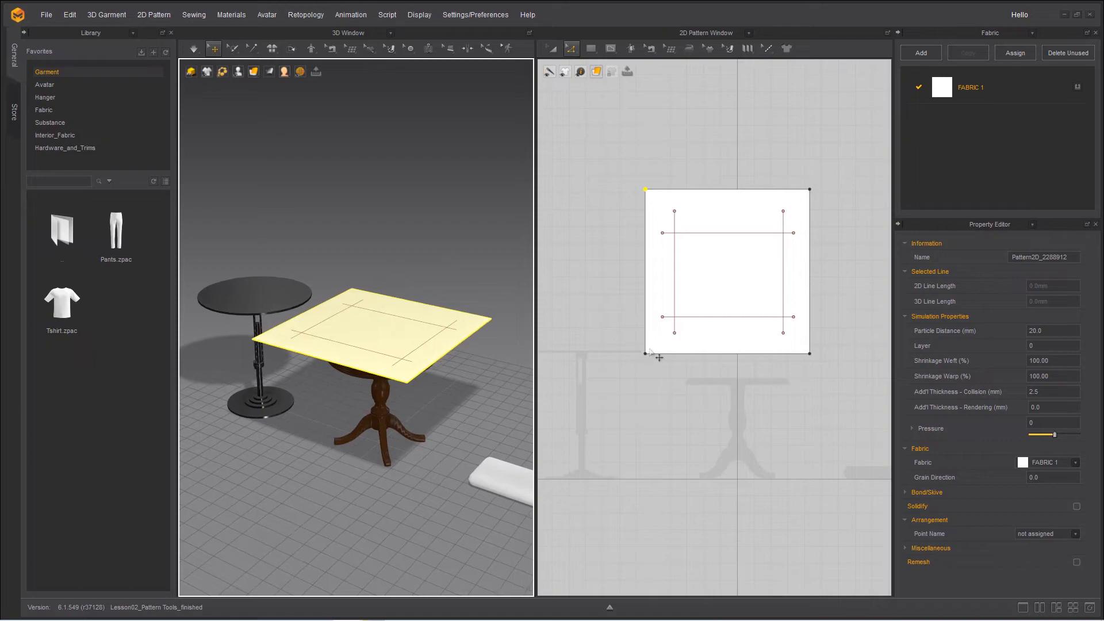
drag(676, 213, 675, 201)
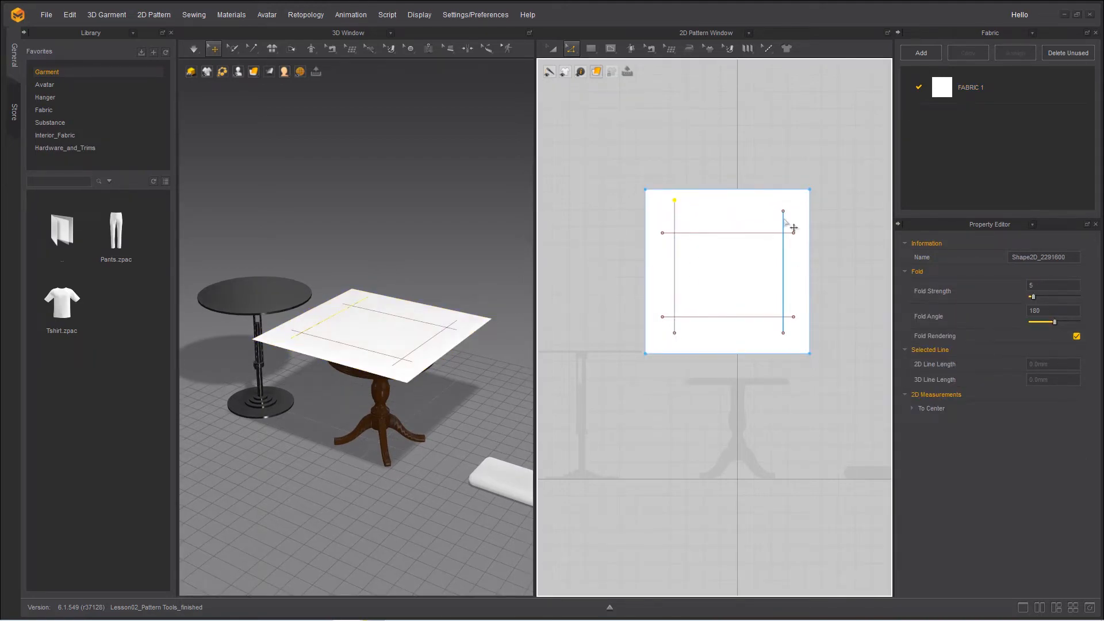
drag(675, 200, 674, 211)
Step: Box-select the square's top points with the upper internal line, shift them up and to the left, and undo
click(573, 51)
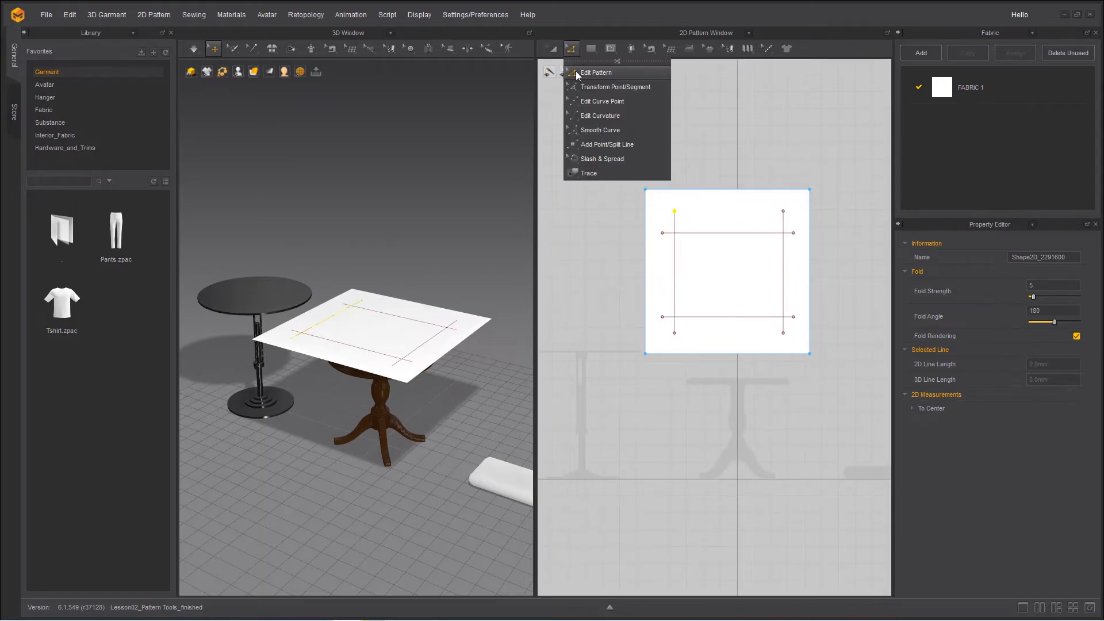
click(635, 183)
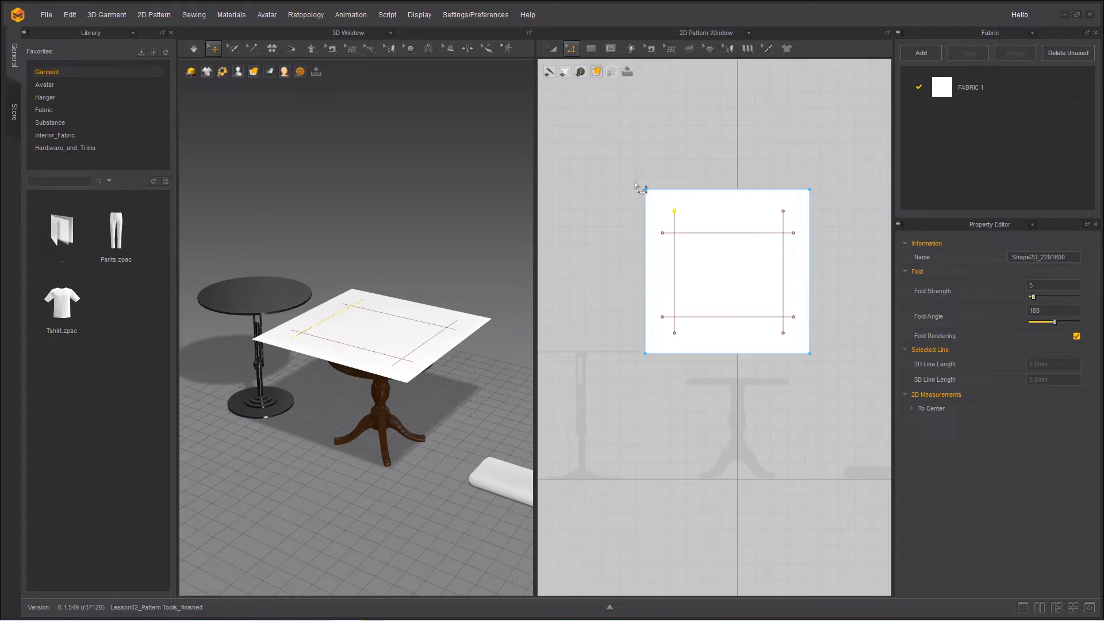
click(606, 166)
drag(610, 170, 861, 269)
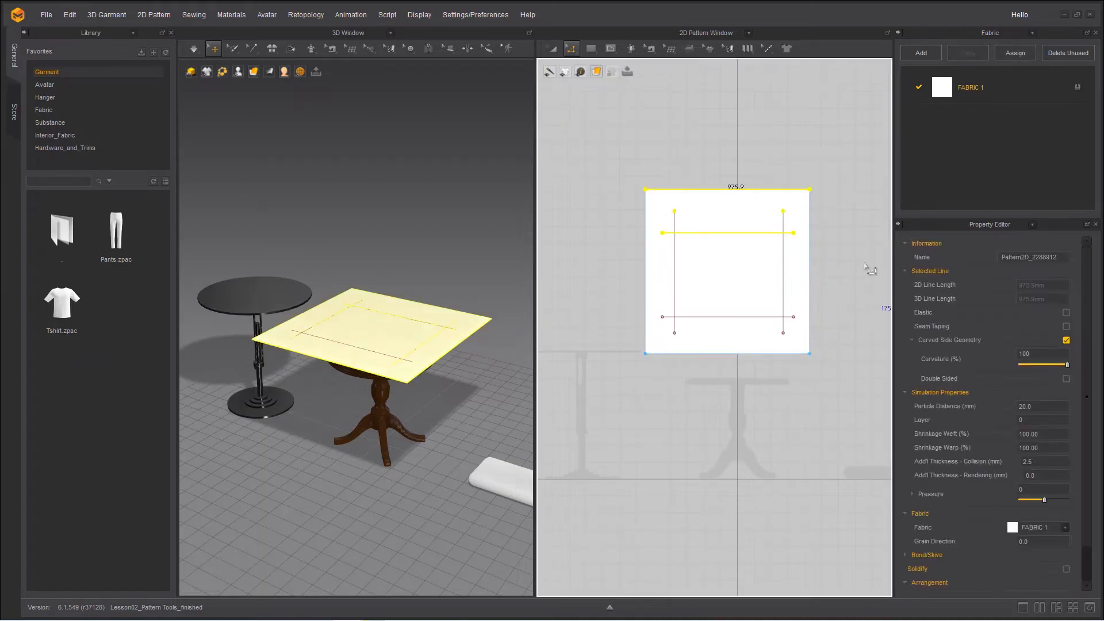
mouse_move(854, 226)
mouse_down()
mouse_move(840, 187)
mouse_move(715, 146)
mouse_move(626, 158)
mouse_move(614, 243)
mouse_move(771, 261)
mouse_move(853, 244)
mouse_move(854, 230)
mouse_up()
drag(722, 192, 617, 155)
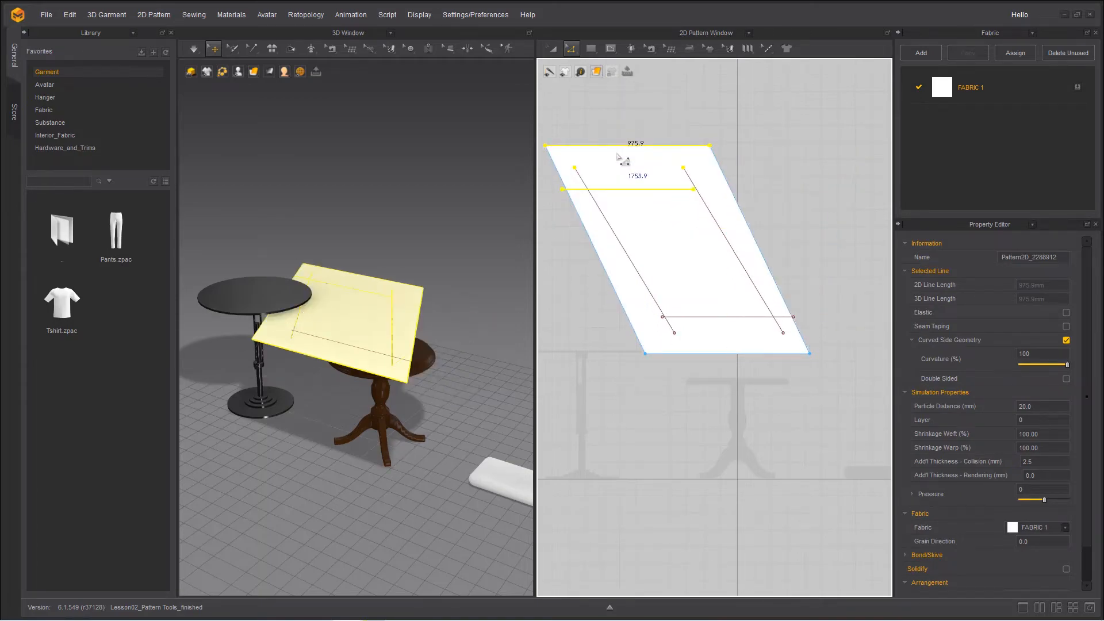
key(ctrl+z)
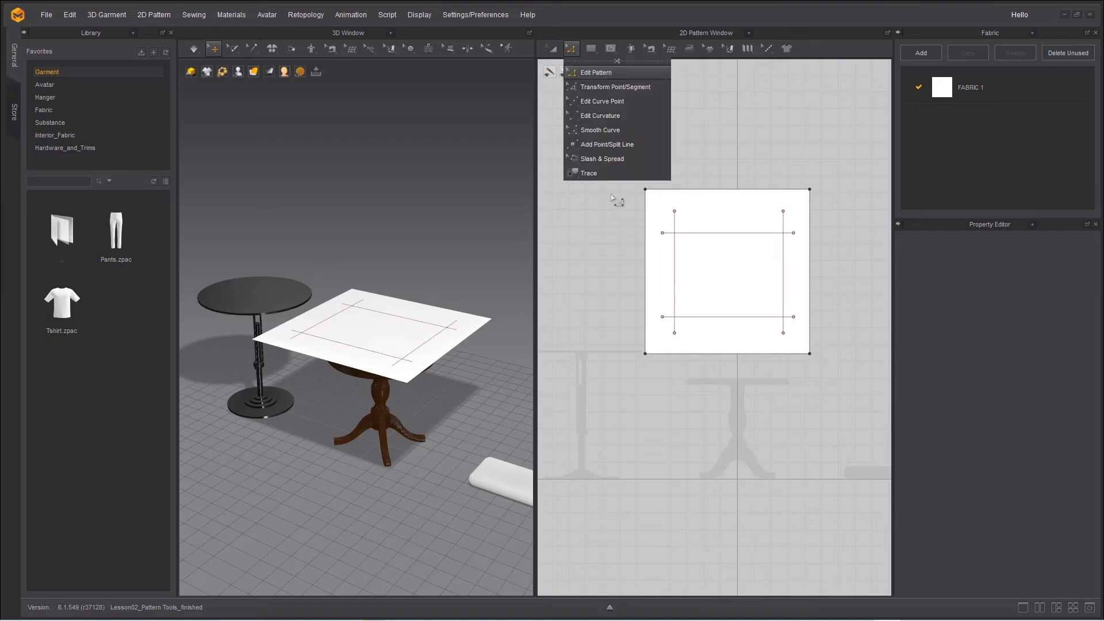
Step: Examine the editing options for the left vertical internal line's upper end point and for the upper horizontal internal line
scroll(673, 224, up, 3)
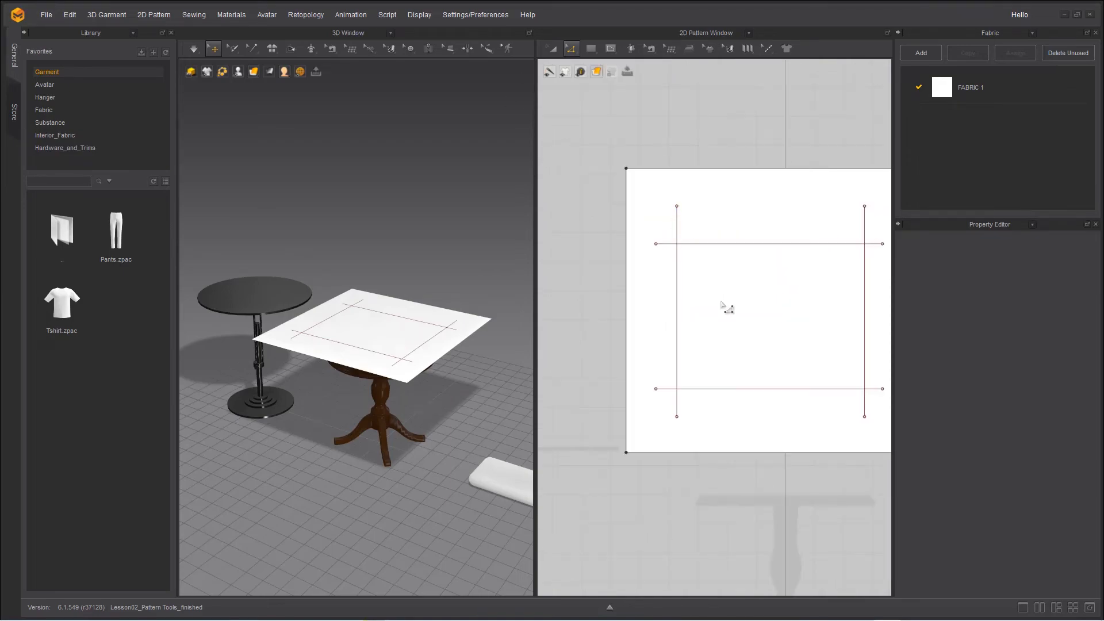
middle_drag(802, 477, 725, 465)
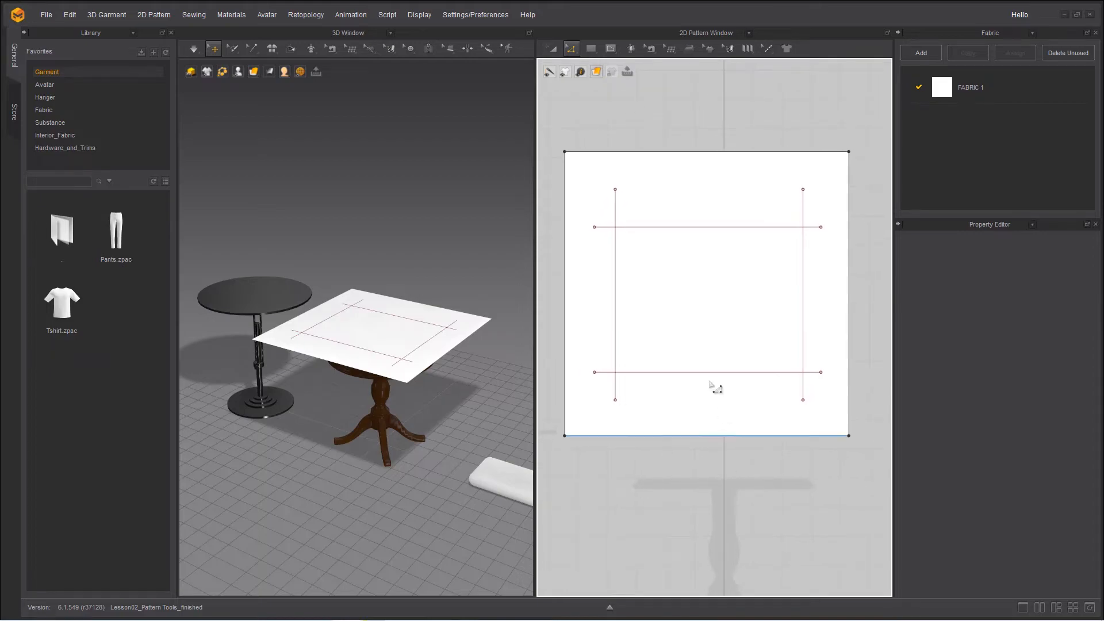
right_click(616, 191)
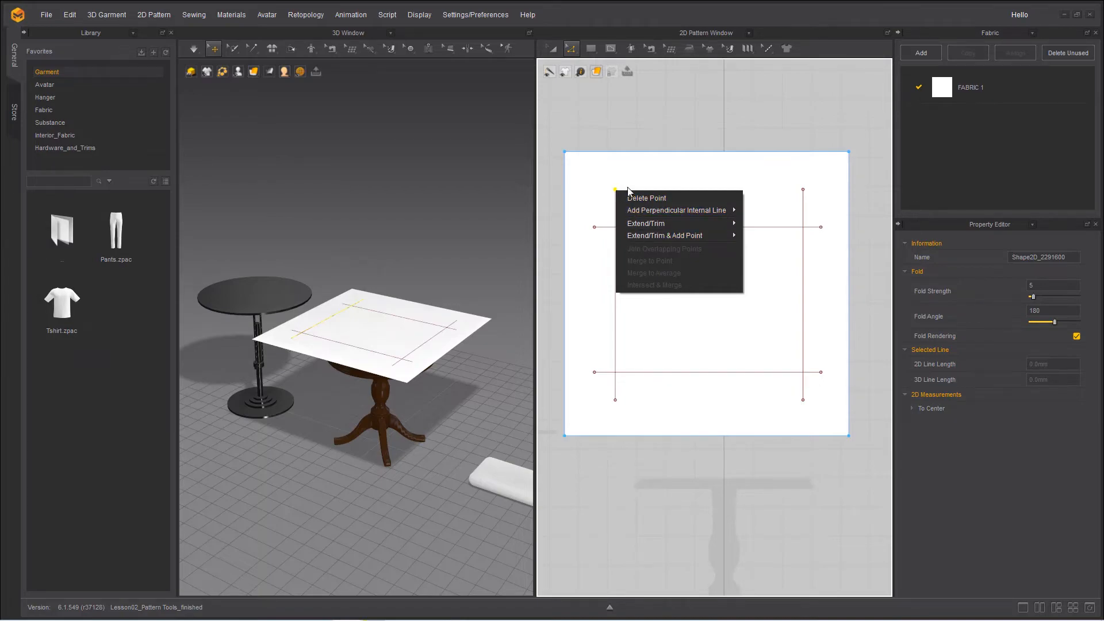
click(606, 227)
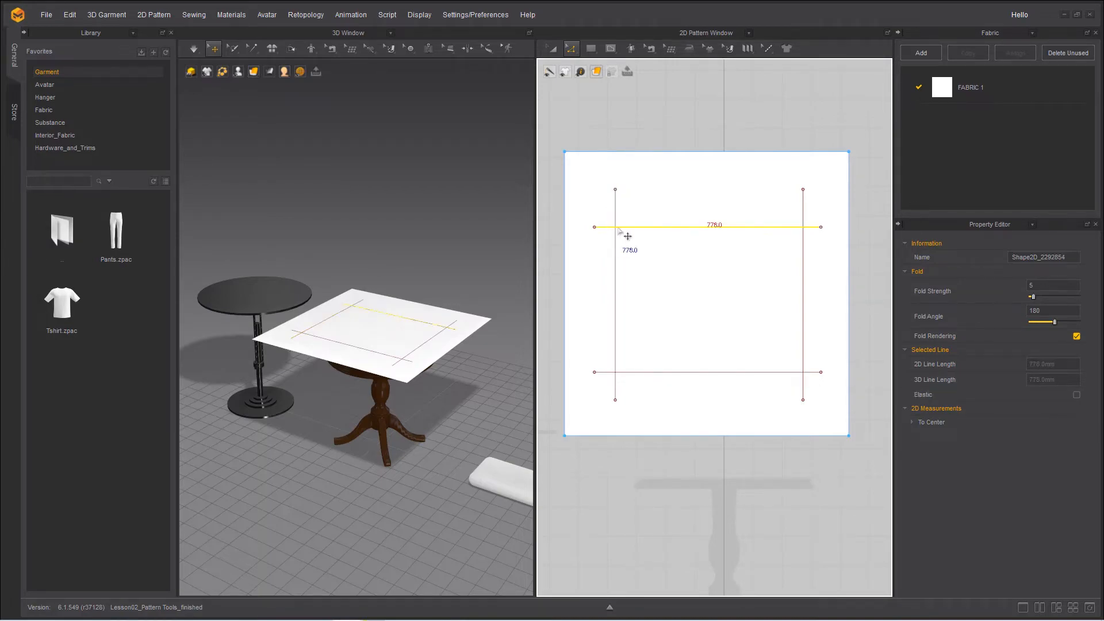
right_click(656, 229)
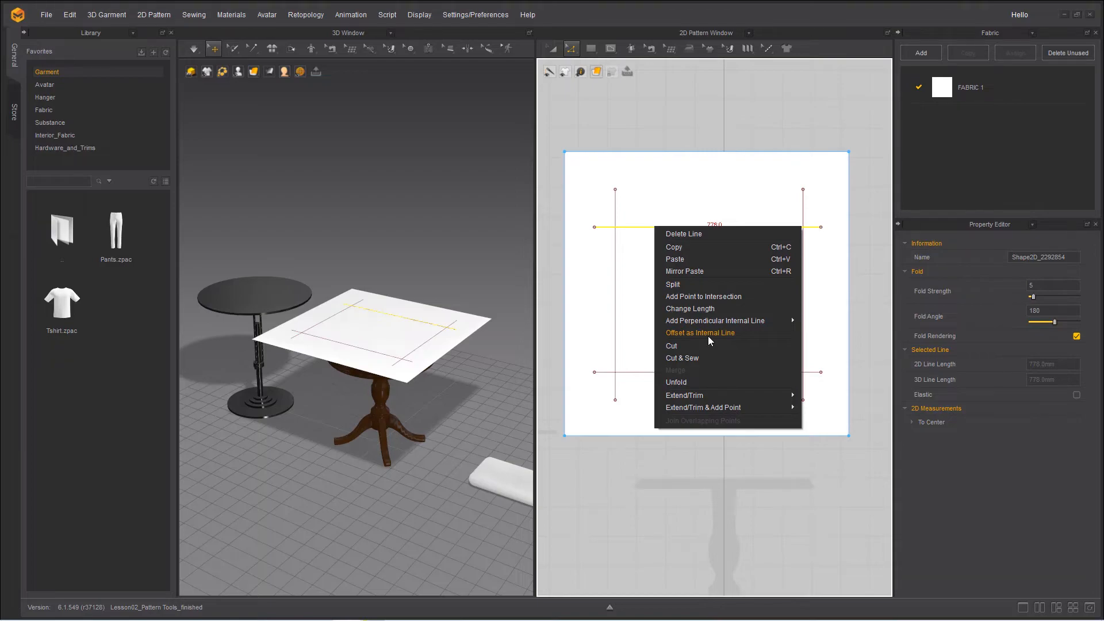
Step: Select all four internal lines and start Offset as Internal Line, keeping the dialog clear of the pattern
click(616, 246)
shift+click(679, 228)
shift+click(801, 288)
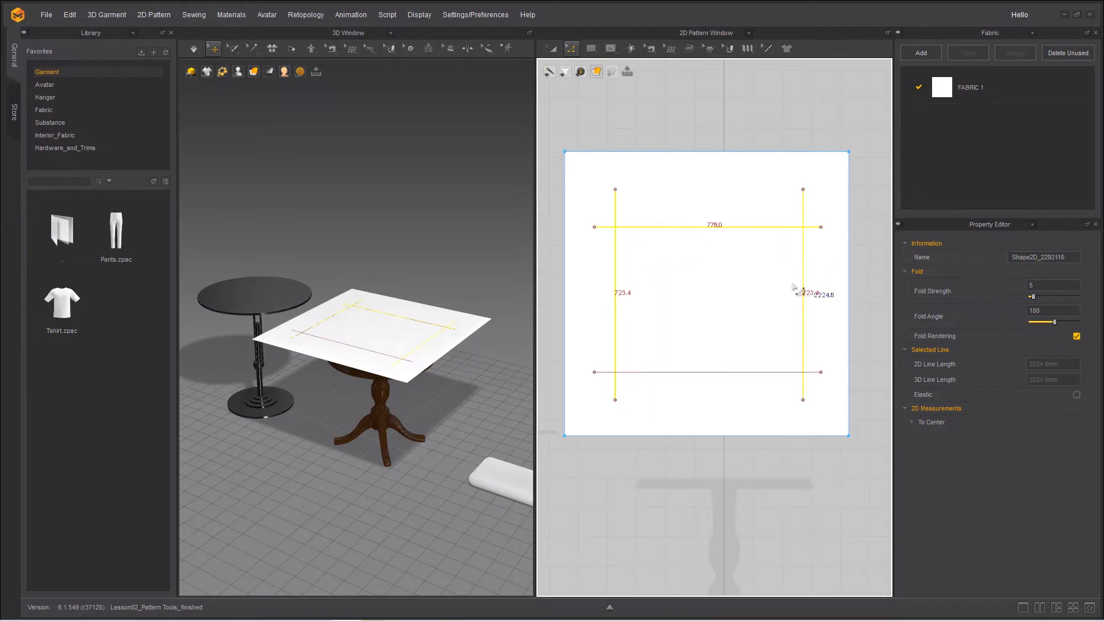
shift+click(708, 373)
right_click(706, 374)
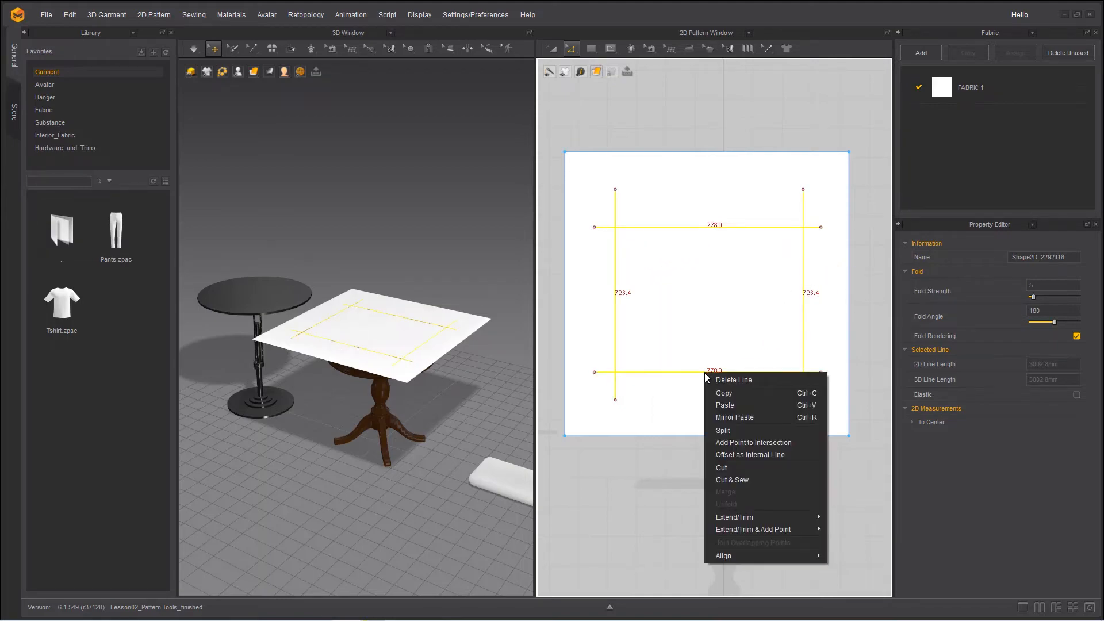
click(733, 454)
drag(533, 211, 508, 365)
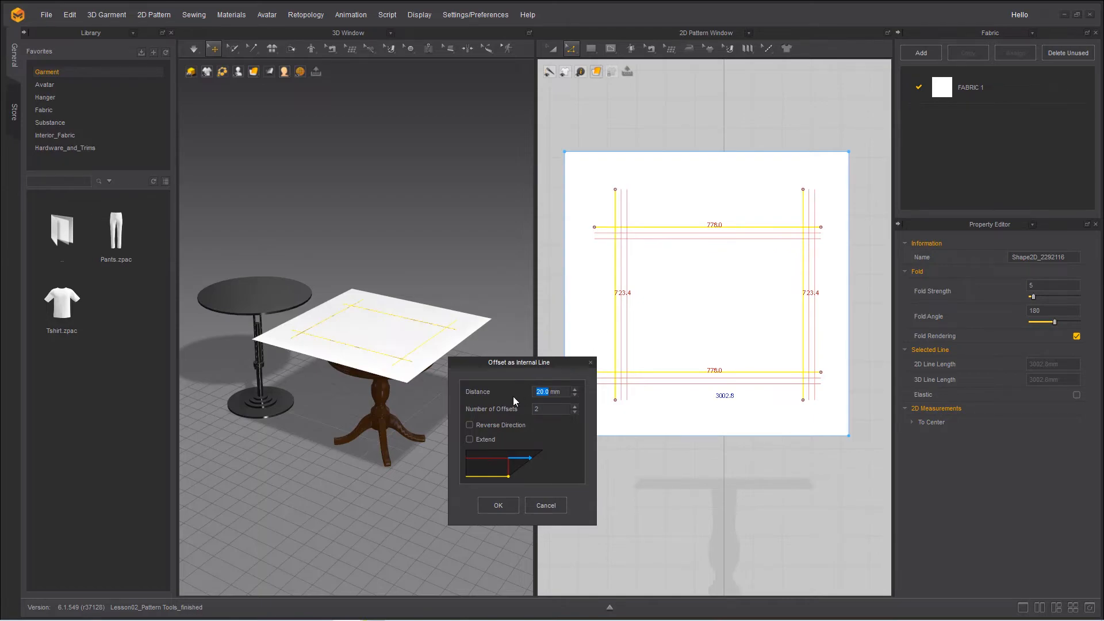
Step: Try offset distances of 50 mm and 100 mm, and set the distance back to 20 mm
text(50)
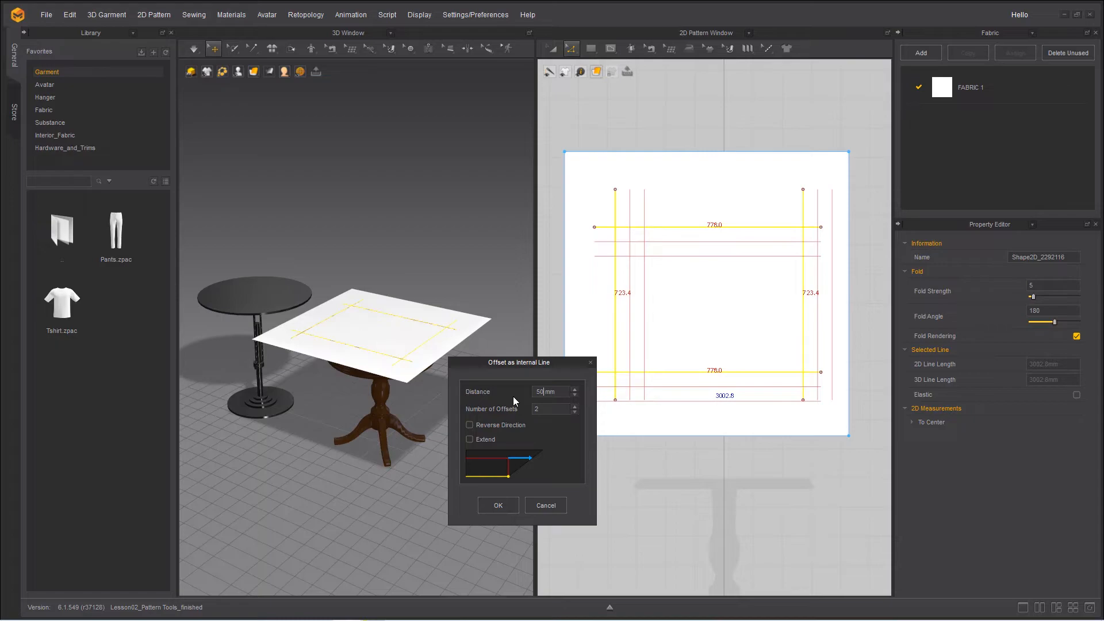
key(BackSpace)
key(BackSpace)
text(100)
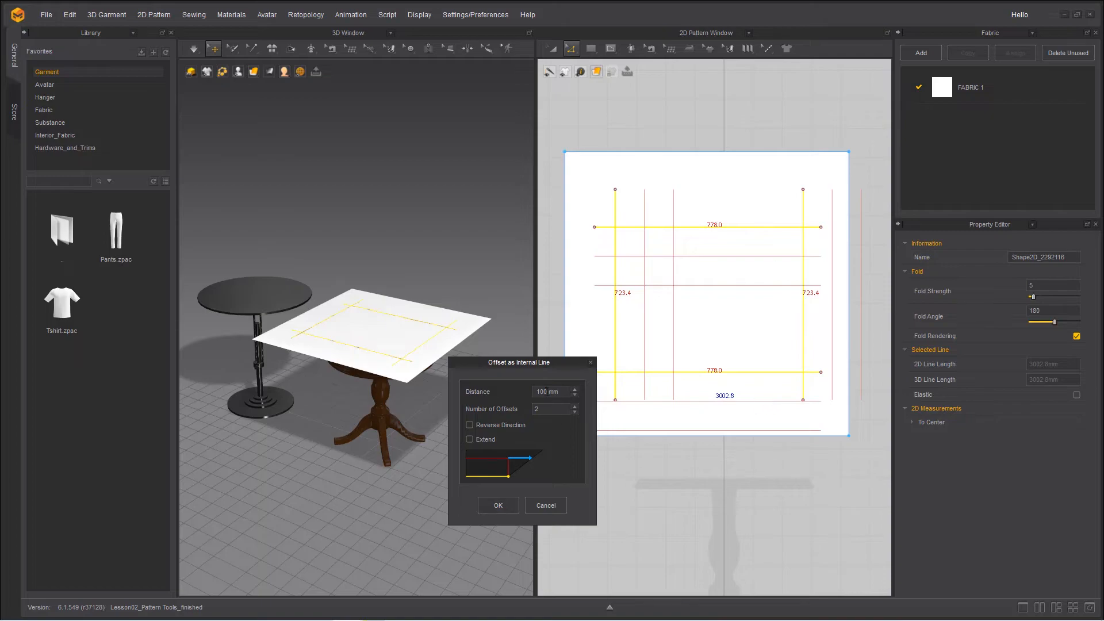
key(BackSpace)
key(BackSpace)
key(BackSpace)
text(20)
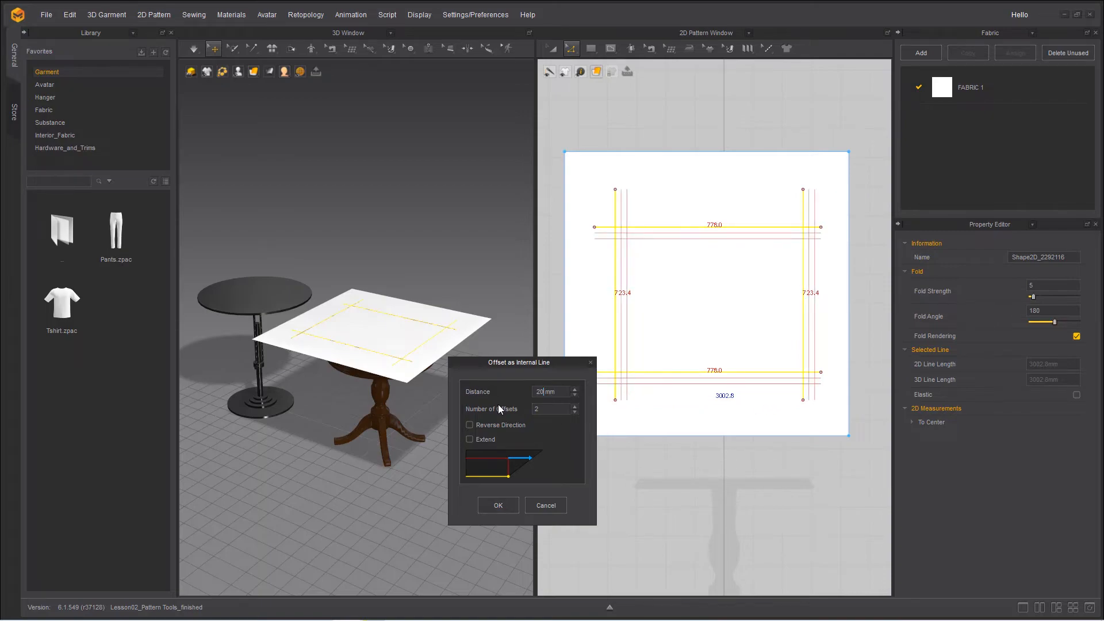
Step: Set the number of offsets to 3, try the Extend option, and create the offset lines with Extend off
click(574, 411)
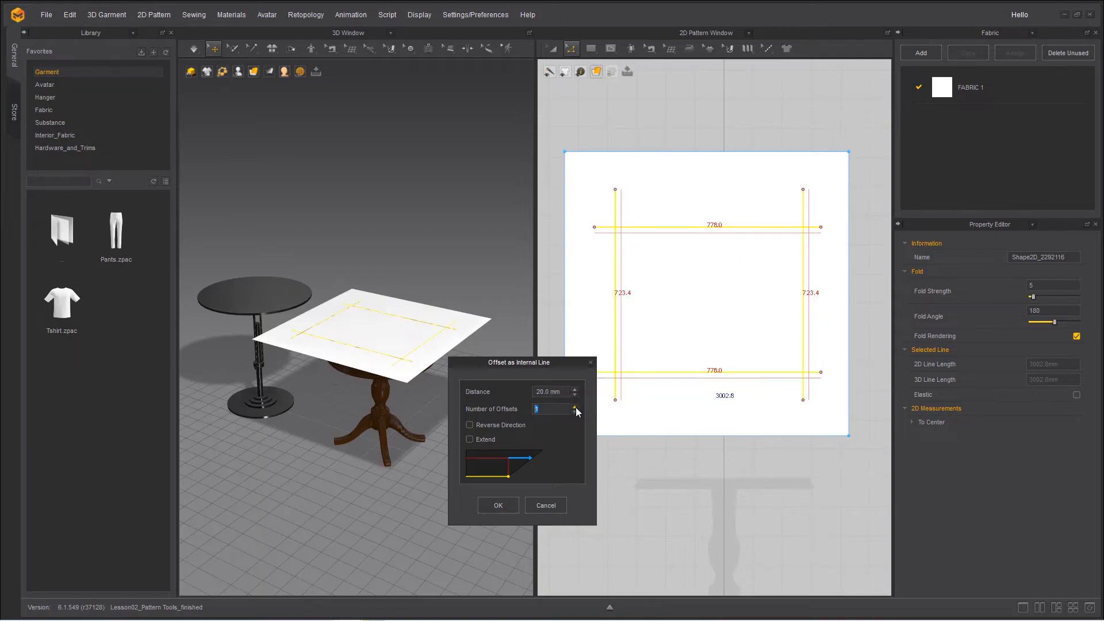
click(575, 406)
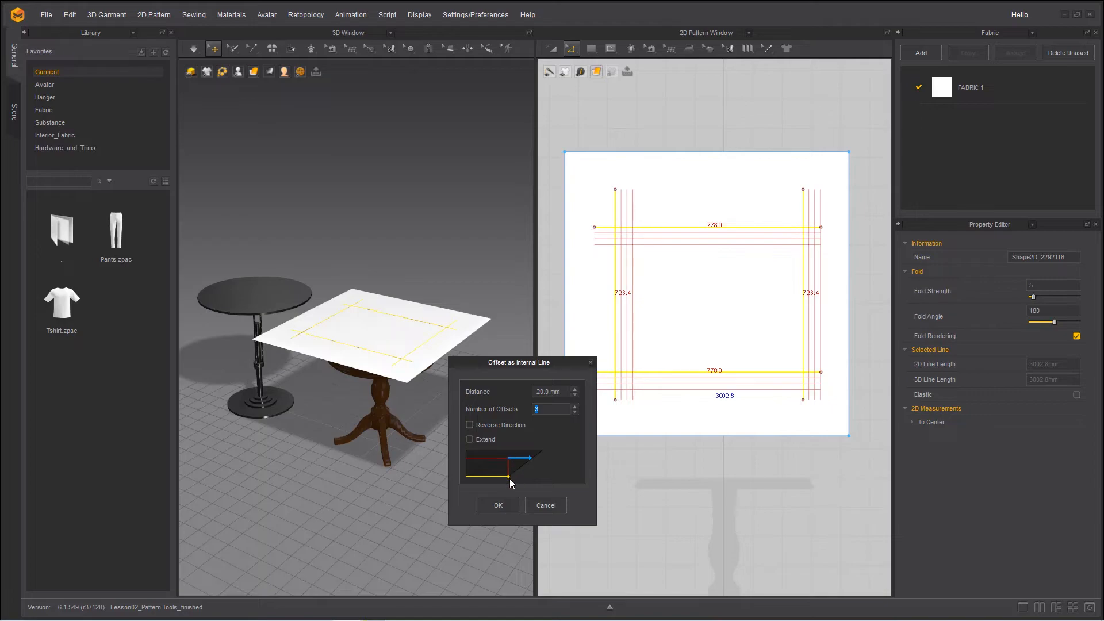
click(484, 440)
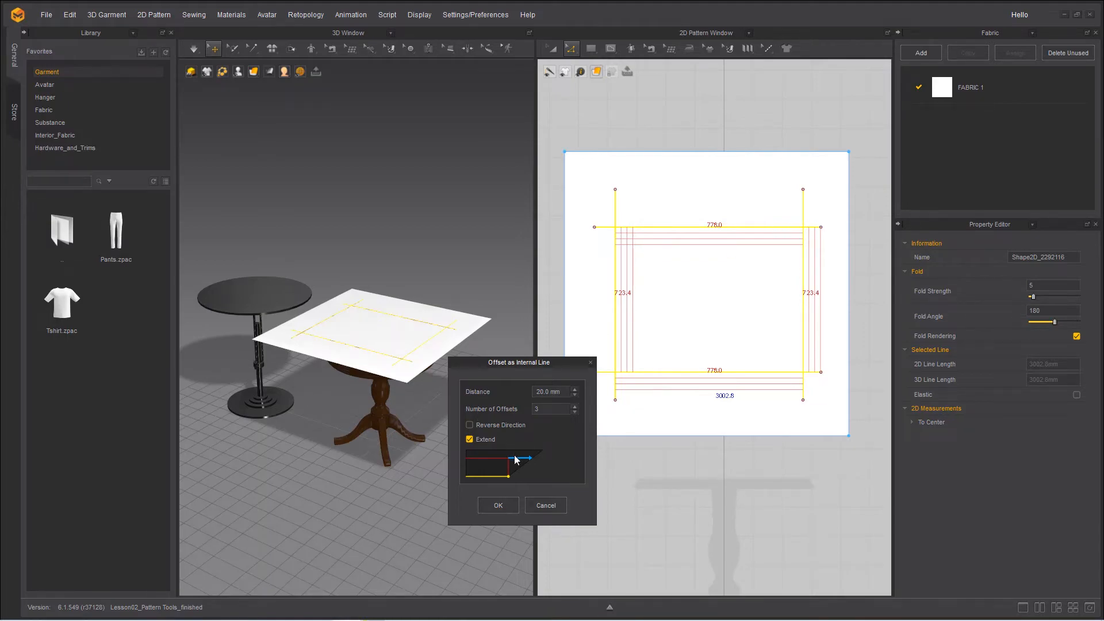
click(487, 441)
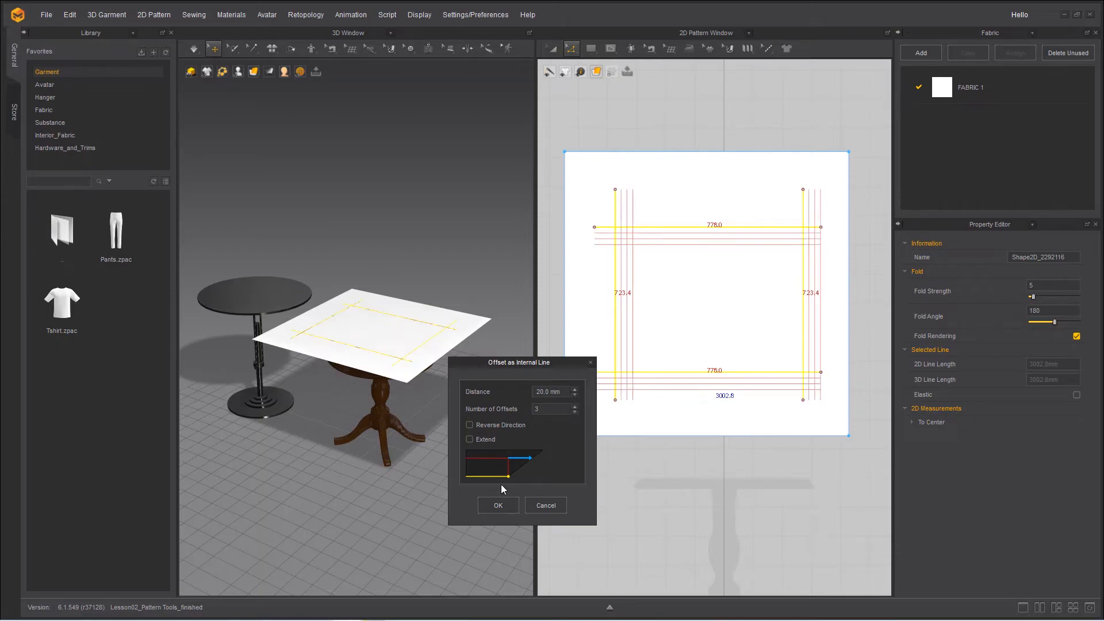
click(484, 505)
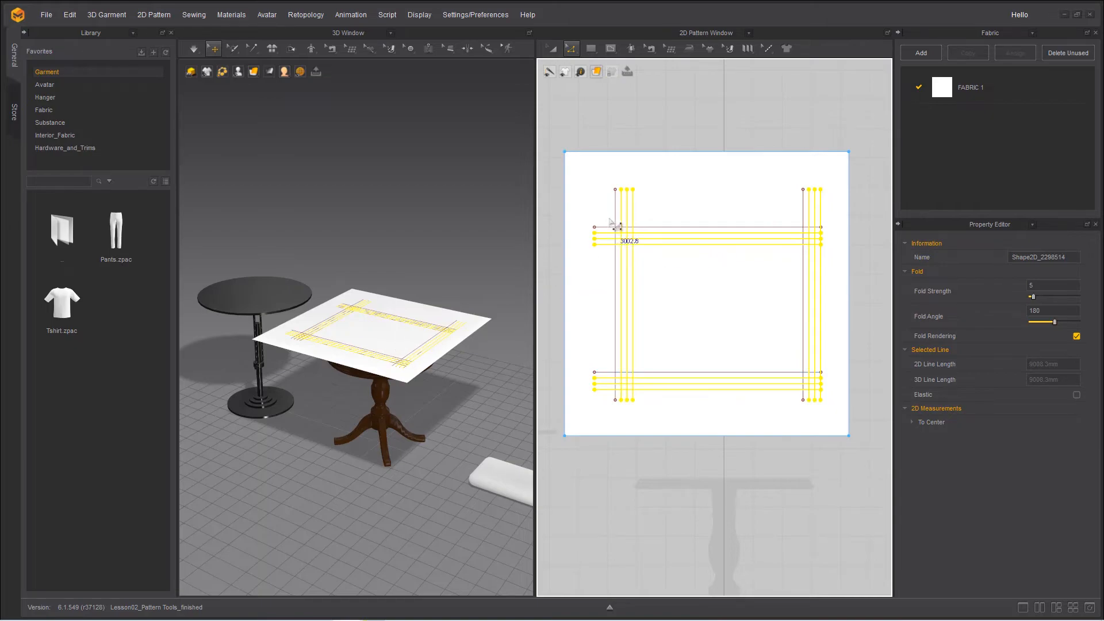
Step: Box-select all internal lines and apply Extend/Trim to Internal Line, cutting off the ends past the outer crossings
drag(574, 171, 849, 427)
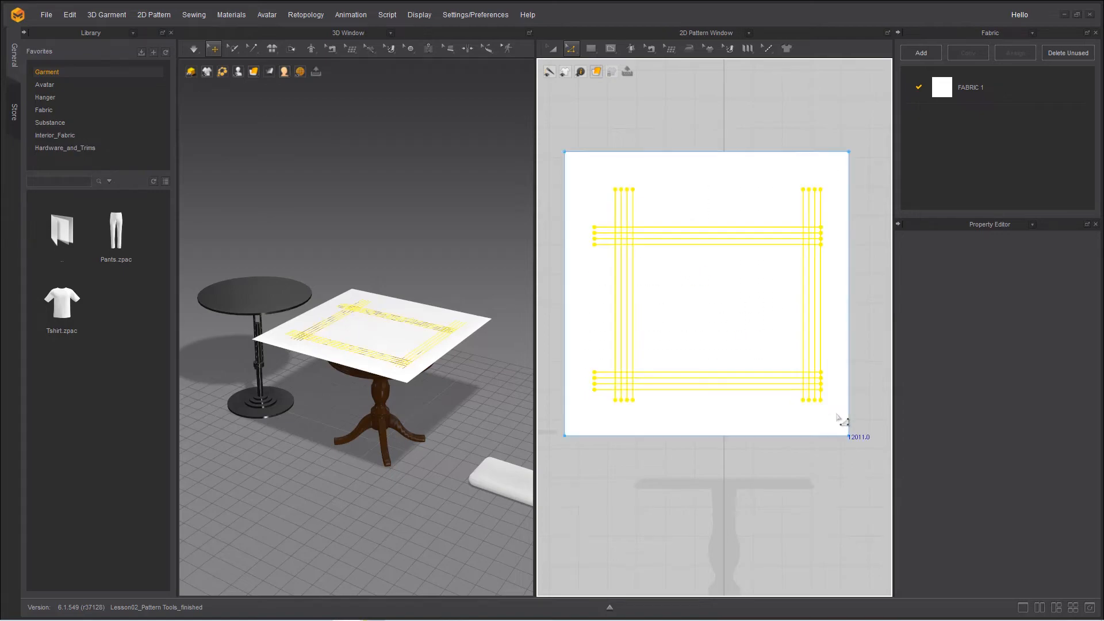
right_click(693, 242)
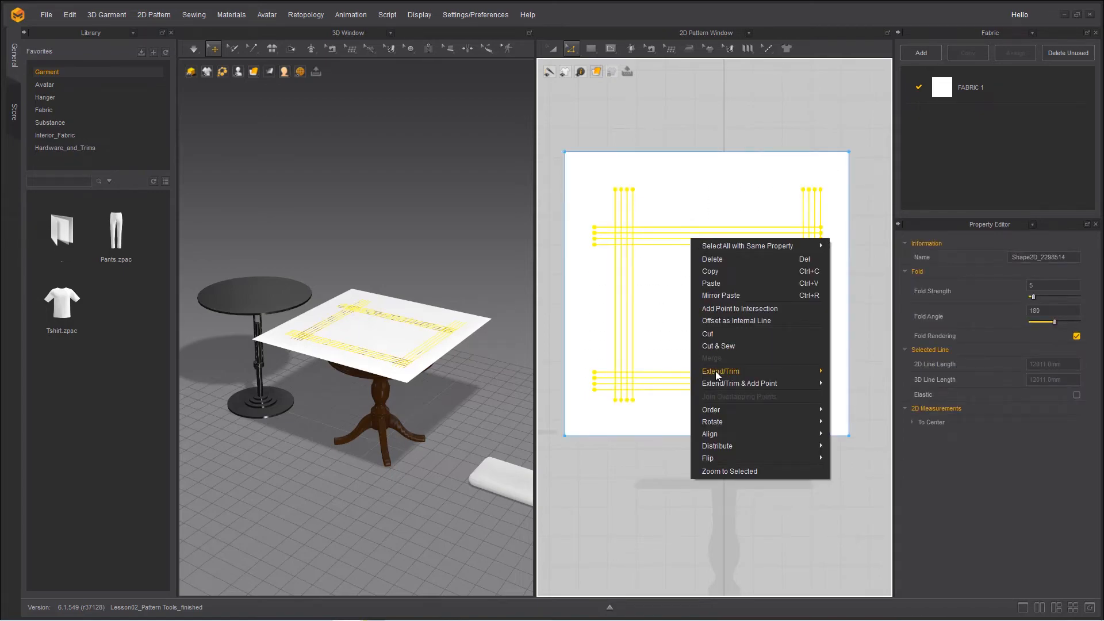
mouse_move(716, 372)
click(615, 230)
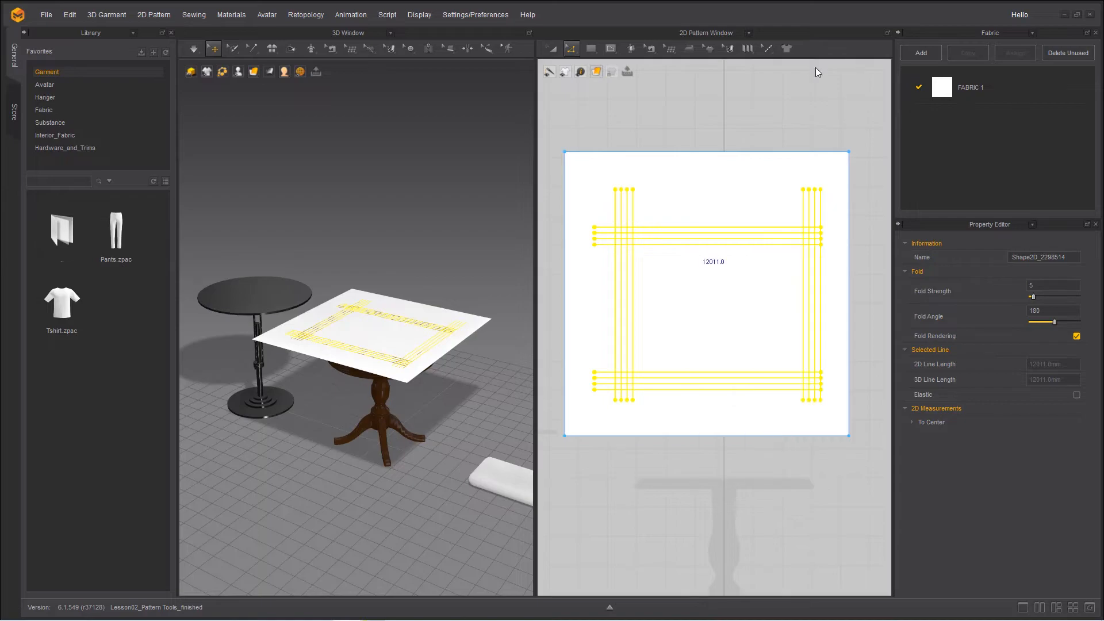
scroll(613, 228, up, 4)
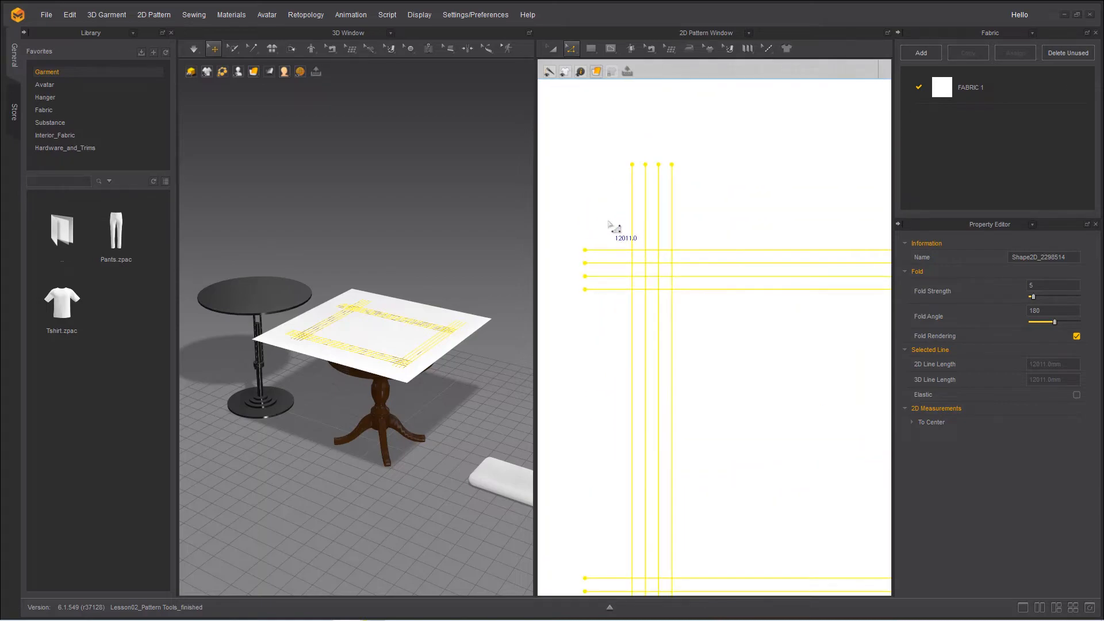
right_click(658, 267)
mouse_move(709, 398)
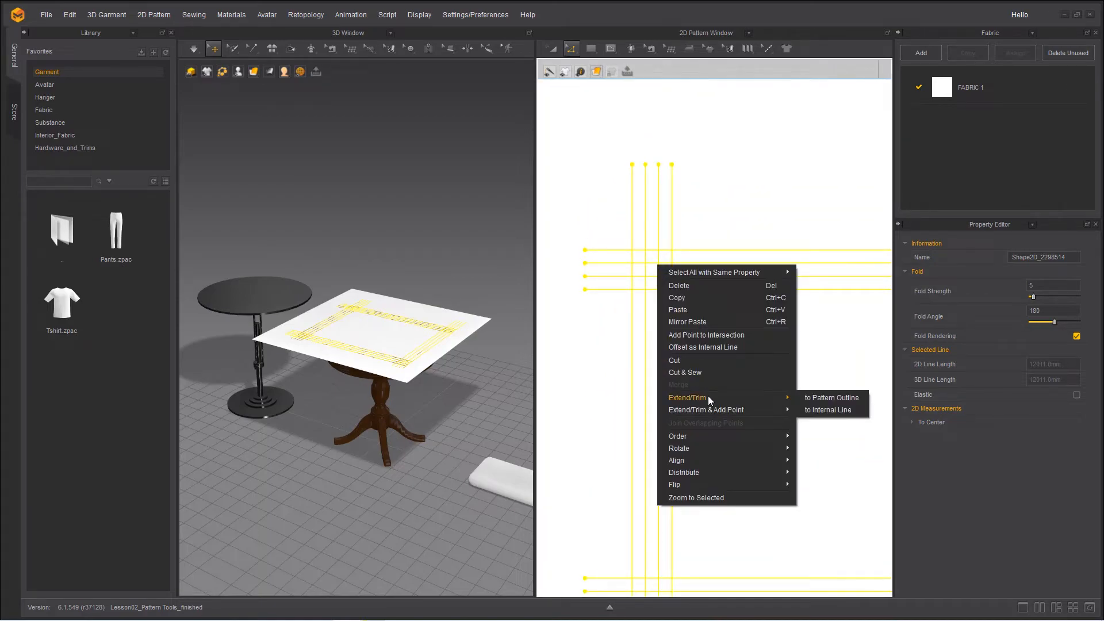
click(823, 411)
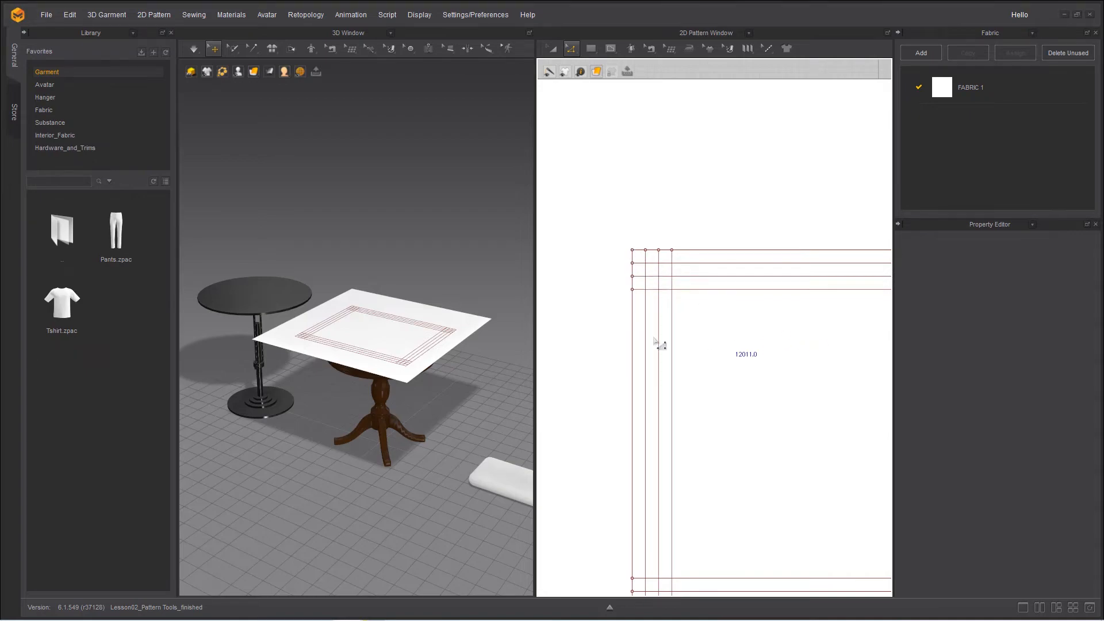
Step: Inspect the trimmed corners of the internal lines and undo the trim
middle_drag(750, 331, 391, 347)
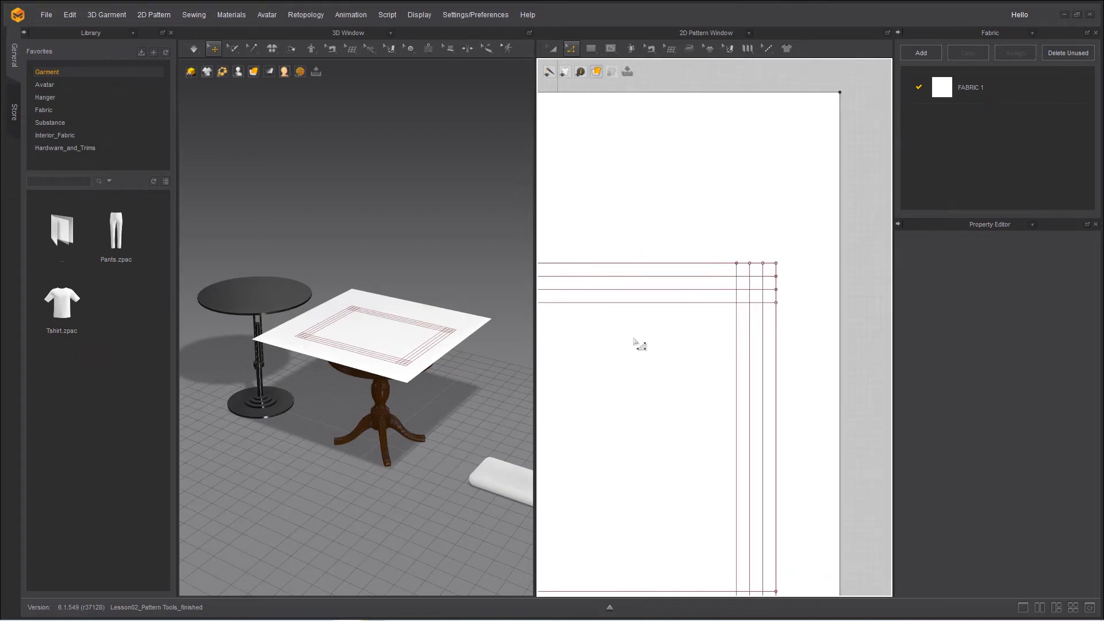
middle_drag(621, 356, 769, 206)
scroll(621, 362, down, 5)
middle_drag(621, 362, 664, 353)
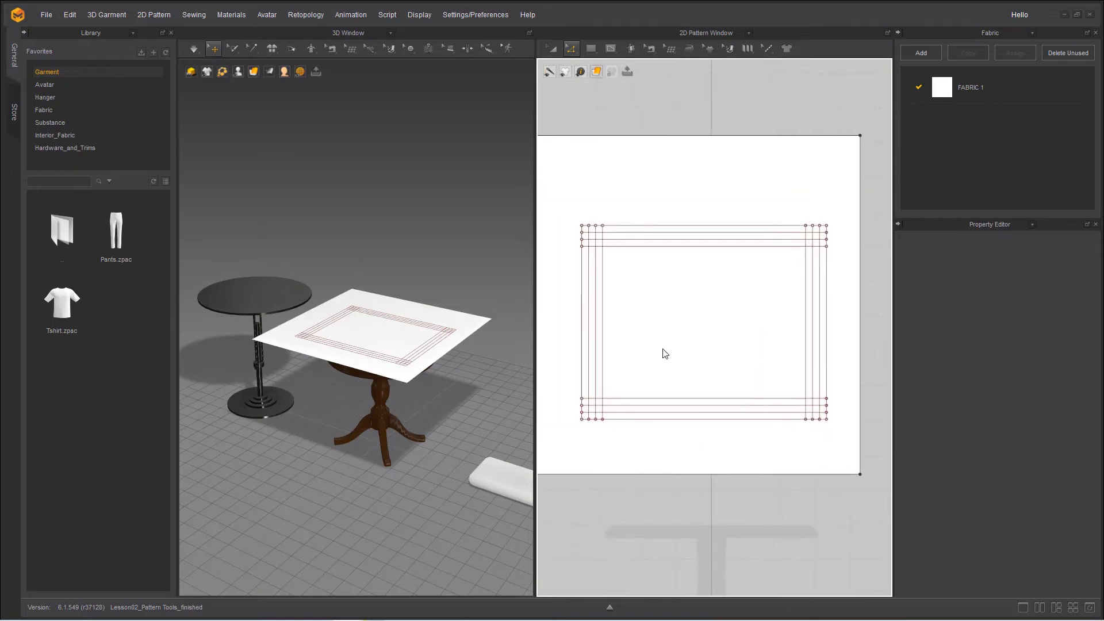
key(ctrl+a)
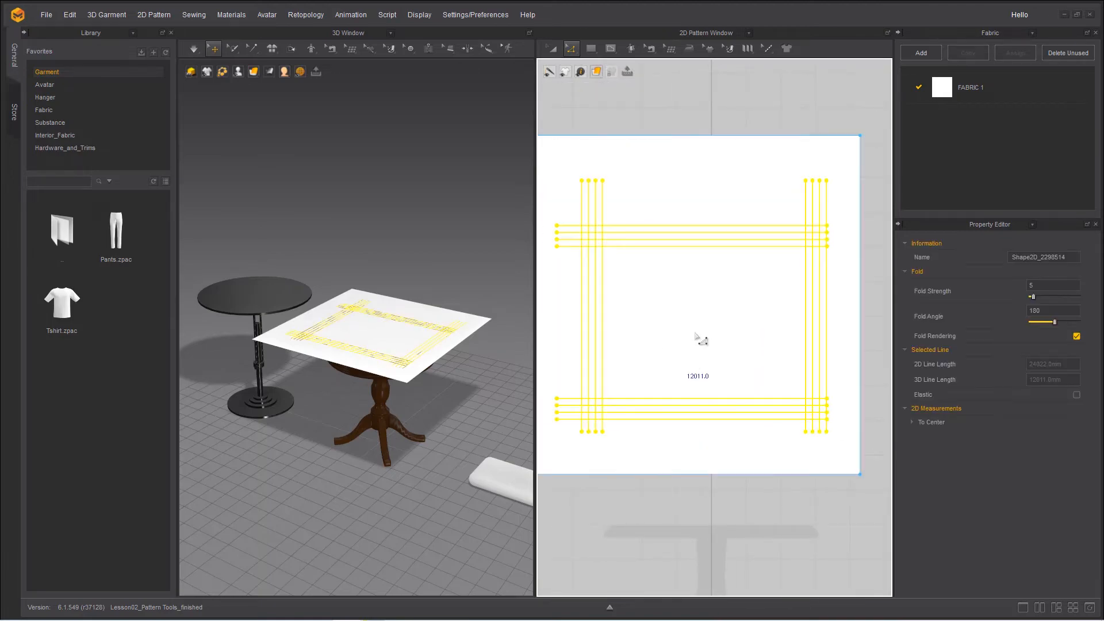
Step: Extend all selected internal lines to the pattern outline and clear the selection
right_click(717, 233)
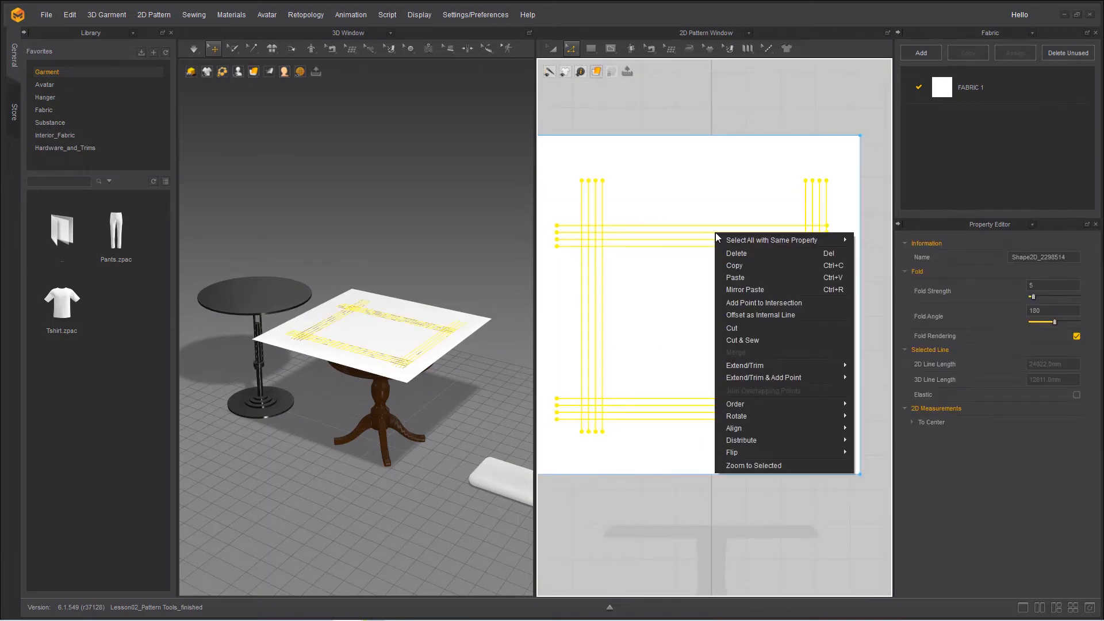
mouse_move(764, 362)
mouse_move(830, 367)
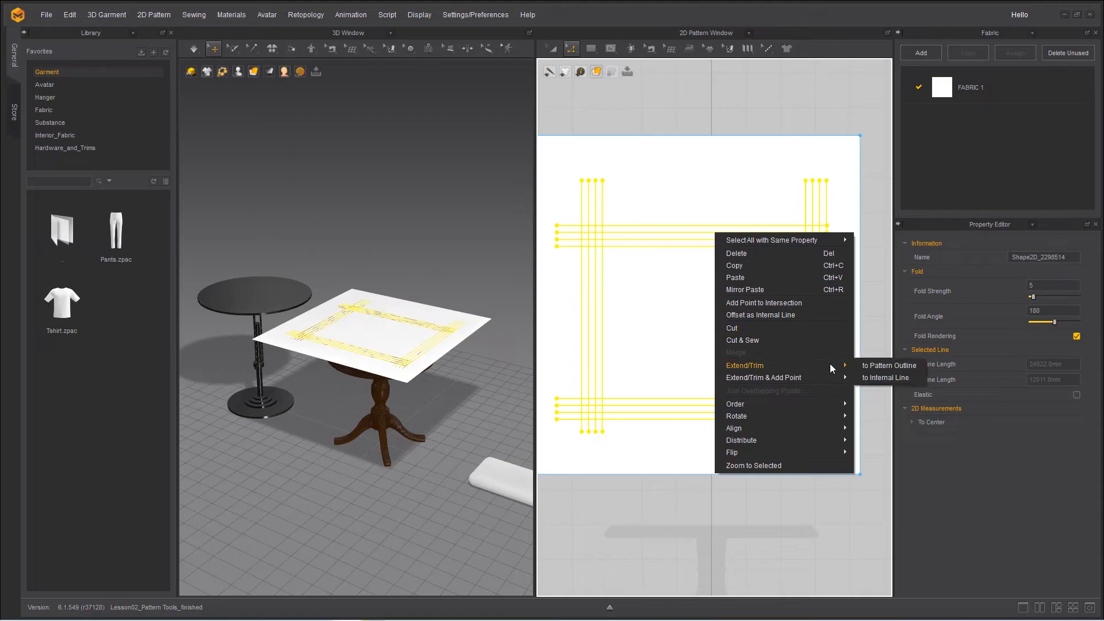
click(878, 367)
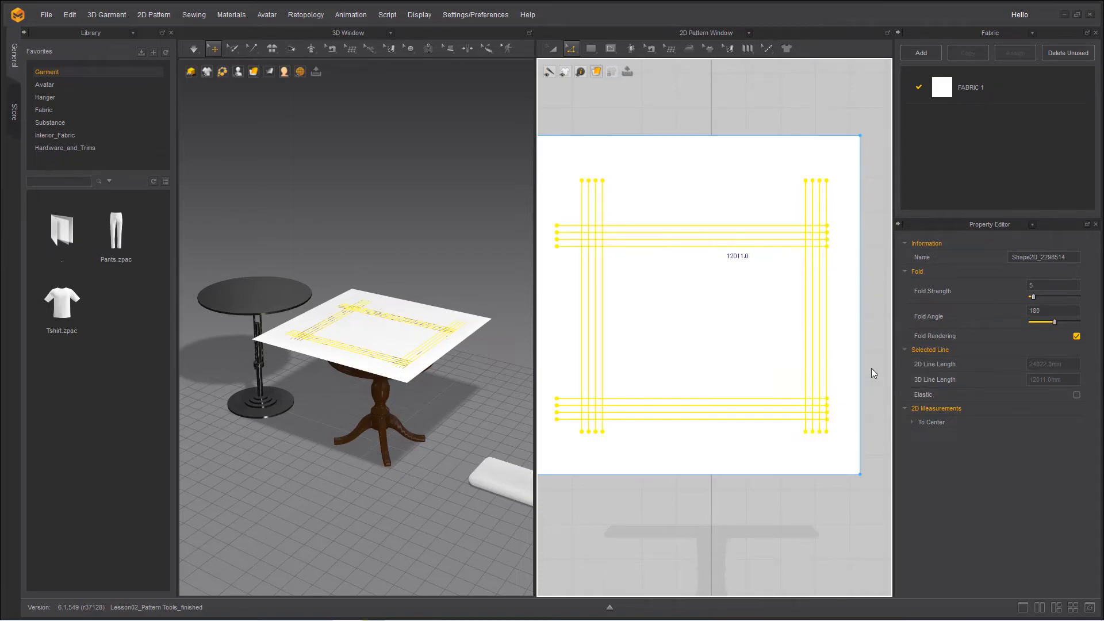
click(867, 376)
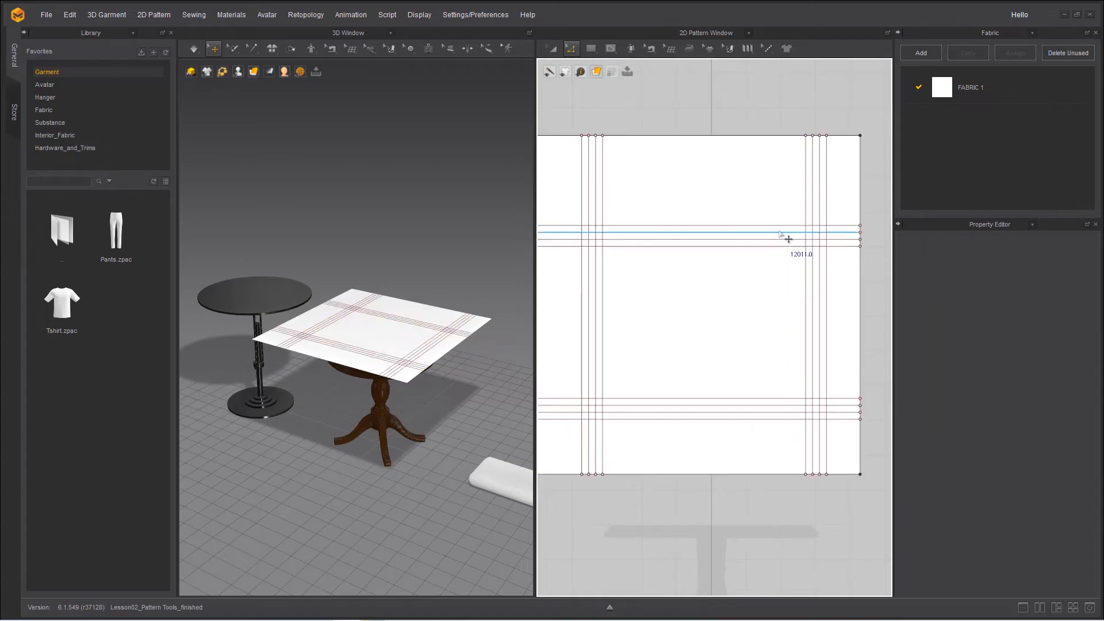
Step: Select the upper four horizontal and right four vertical internal lines and add points at their intersections
drag(778, 205, 843, 261)
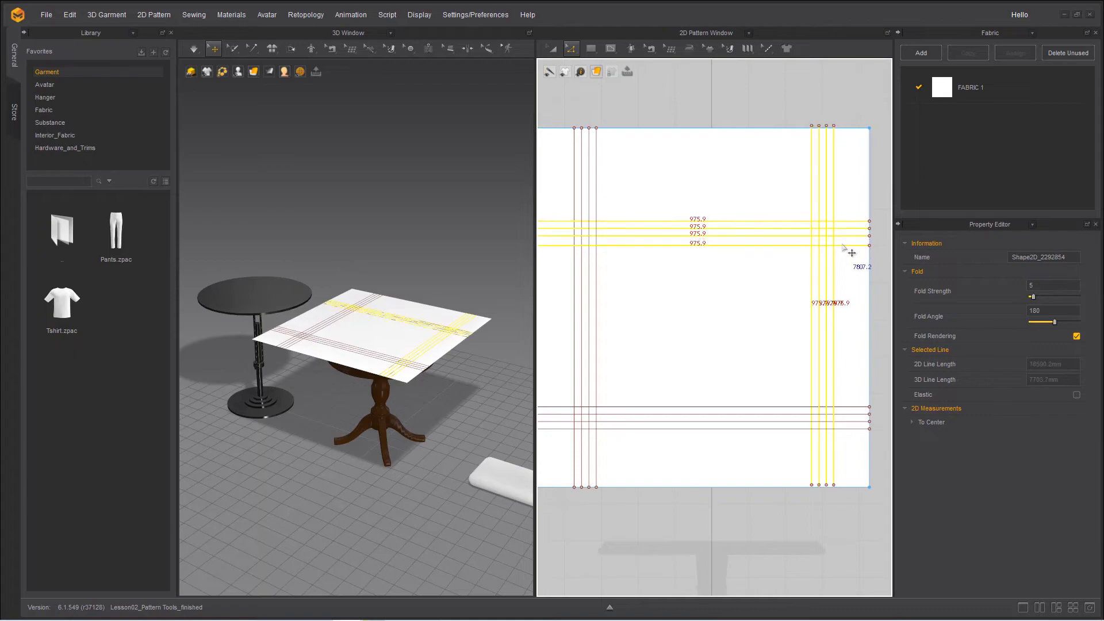
right_click(819, 230)
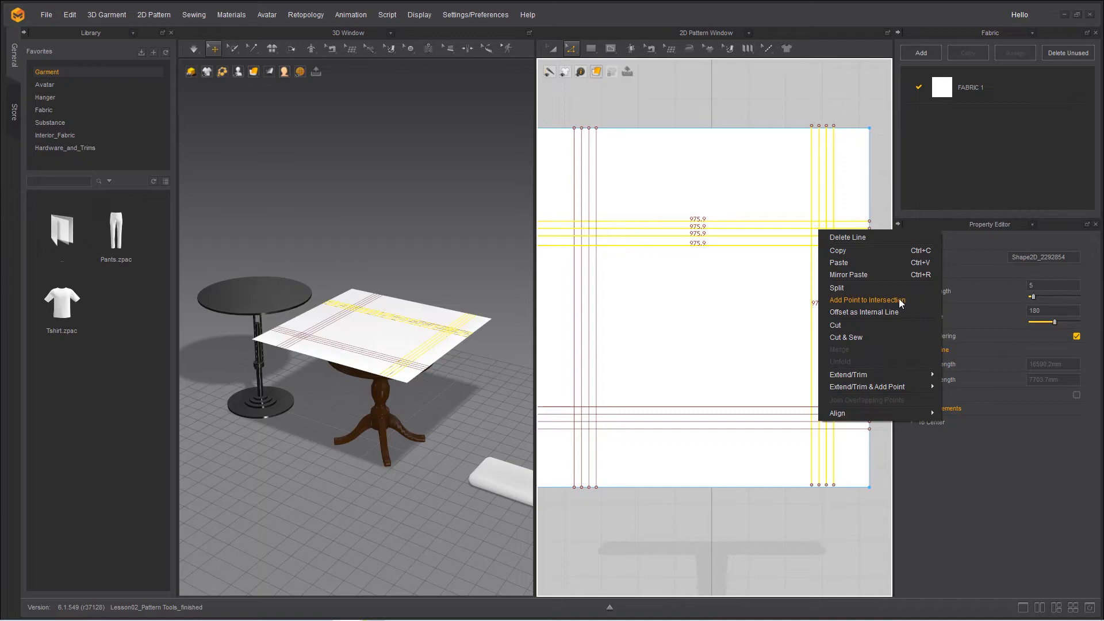
click(855, 301)
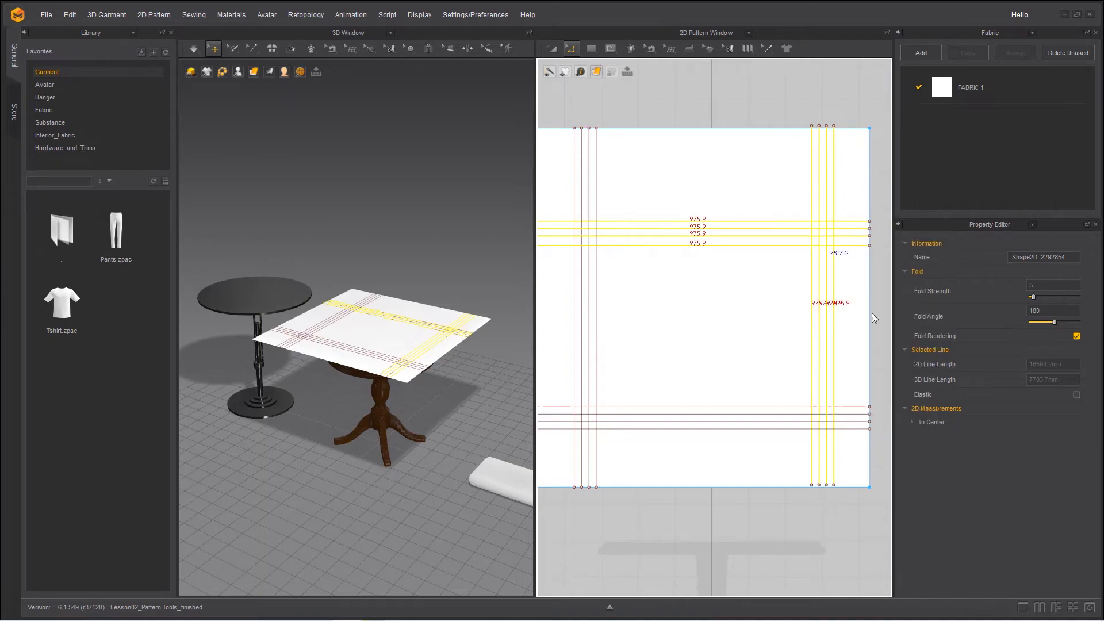
scroll(813, 223, up, 5)
scroll(817, 242, down, 3)
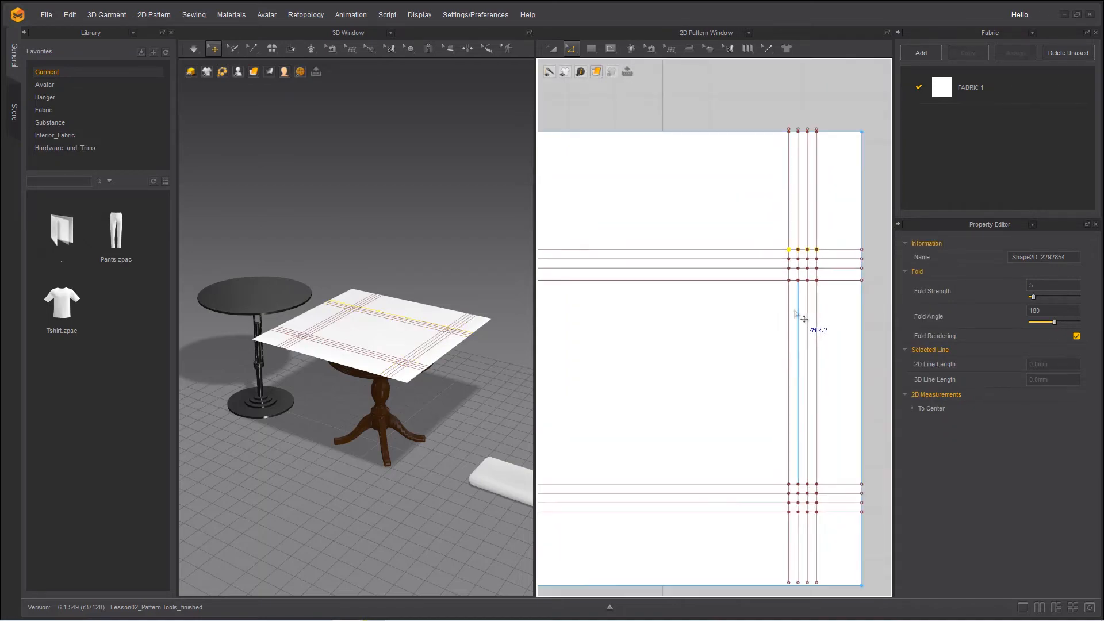
Step: Start the simulation to drape the square cloth with its crossing internal lines over the wooden table
scroll(702, 368, down, 3)
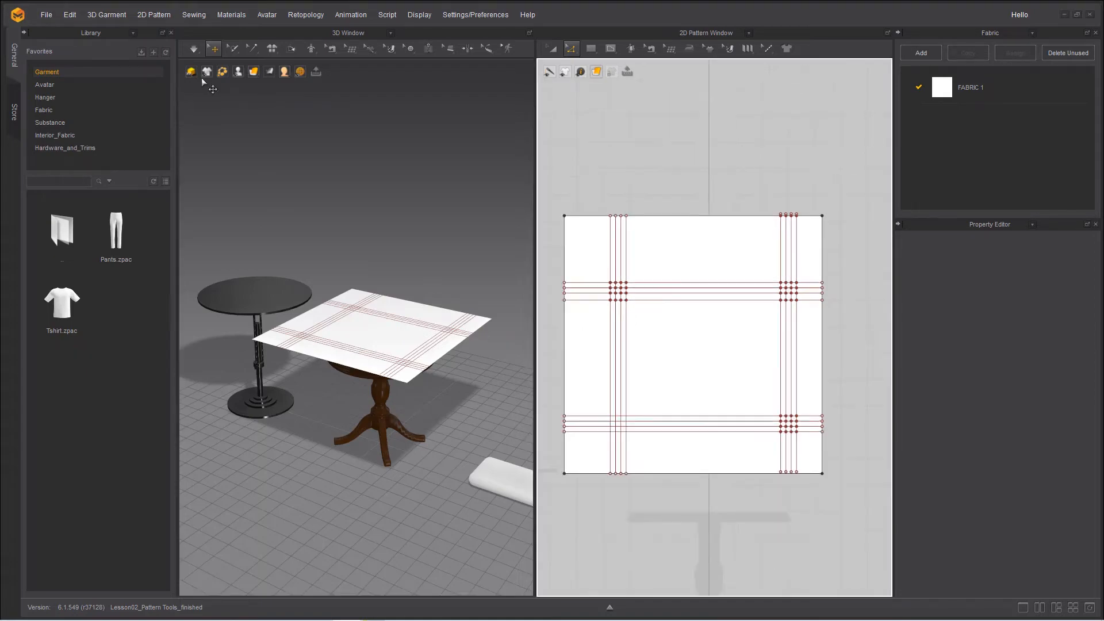
click(189, 51)
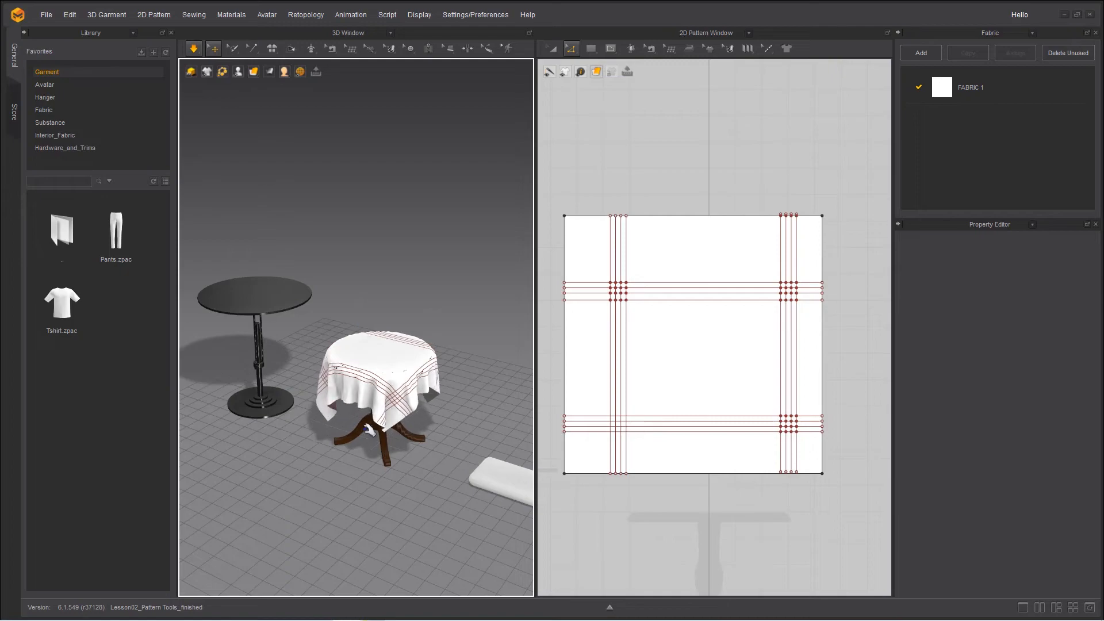
Step: Examine how the cloth and its crossing internal lines drape around the wooden table from several sides
right_drag(329, 510, 348, 473)
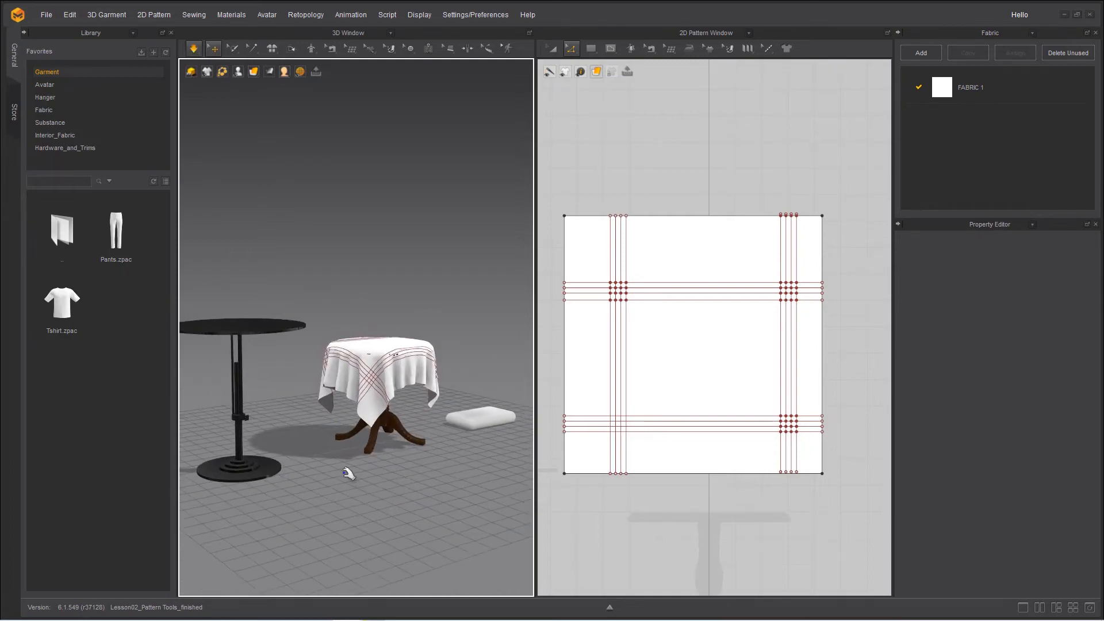
key(space)
scroll(348, 473, up, 6)
right_drag(438, 488, 368, 463)
middle_drag(368, 464, 340, 424)
key(space)
scroll(345, 431, down, 8)
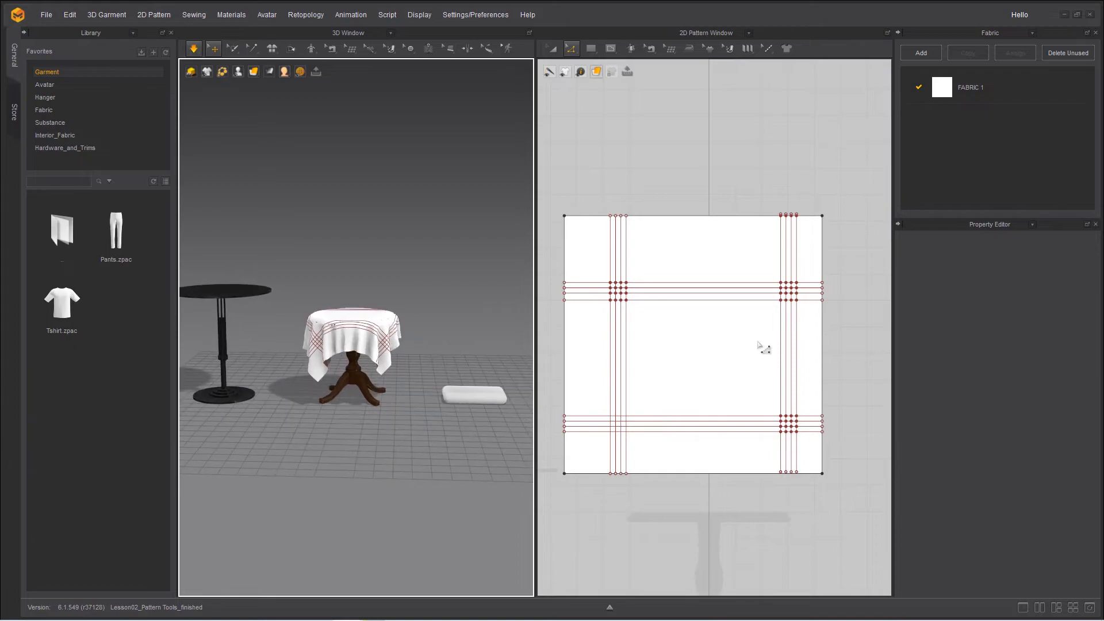
Step: Activate Edit Pattern and delete the rightmost vertical internal line's end point that overshoots the cloth's upper edge
click(591, 46)
click(571, 50)
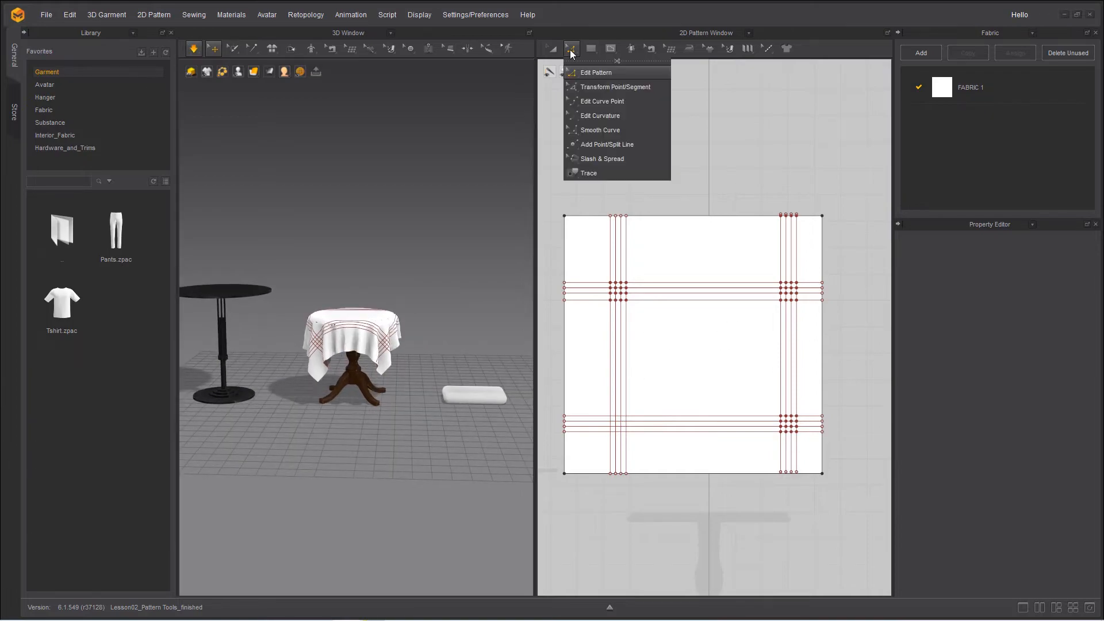
click(593, 72)
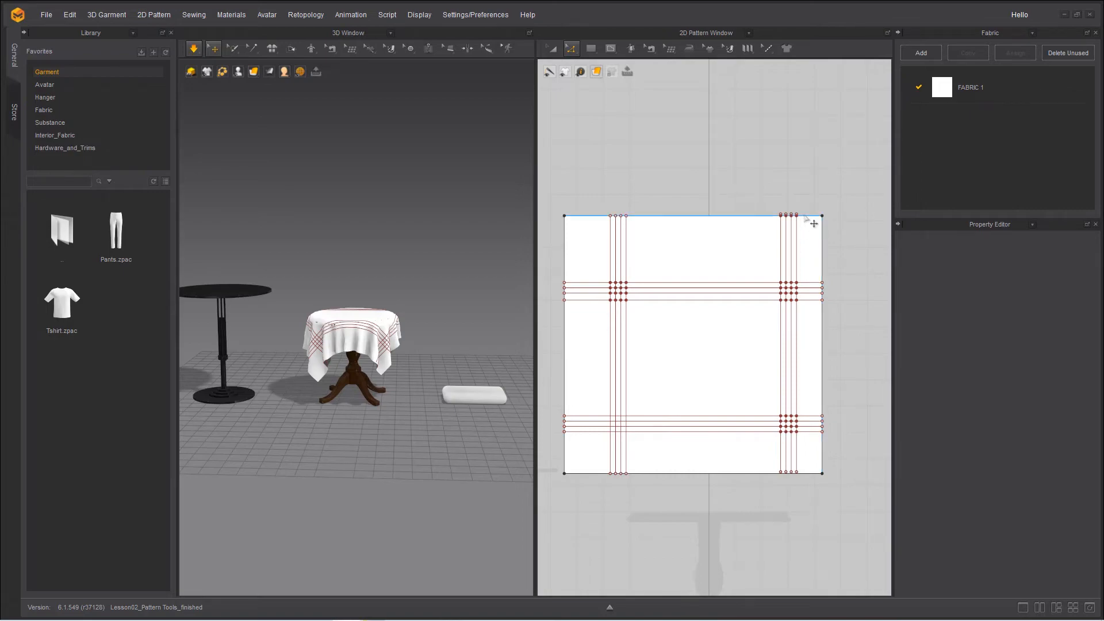
scroll(808, 221, up, 5)
scroll(808, 221, up, 3)
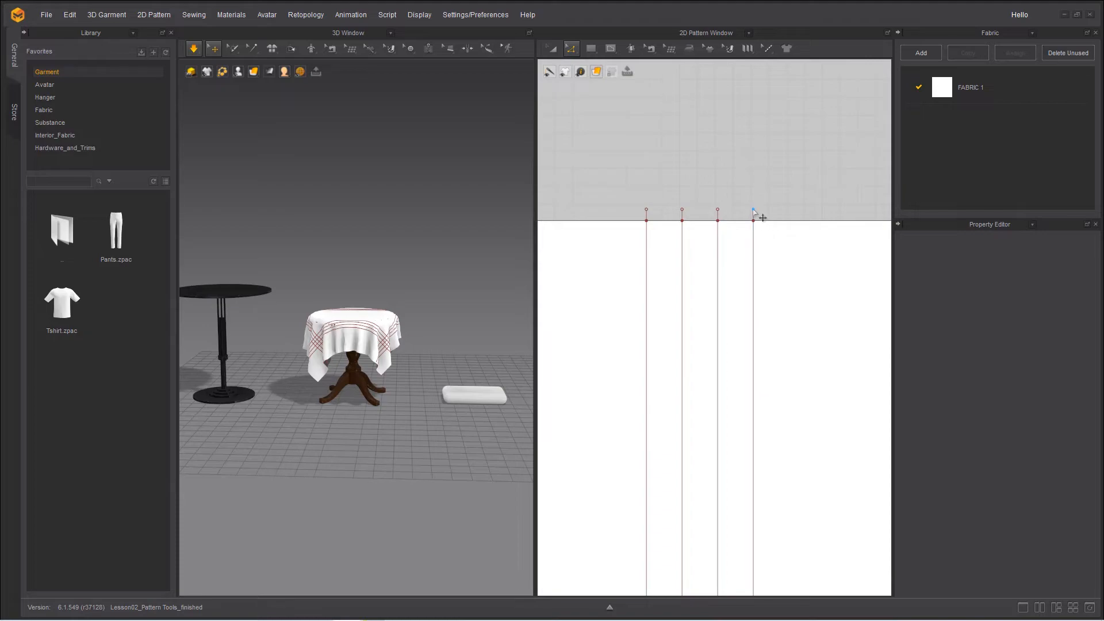
click(753, 211)
right_click(754, 211)
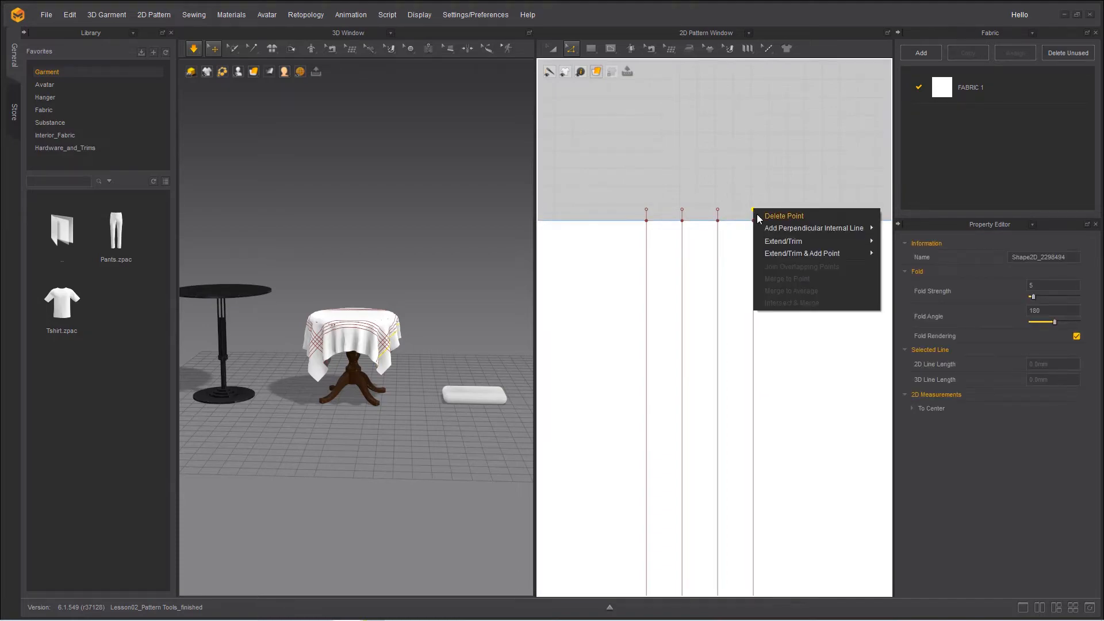
click(765, 215)
key(Delete)
Step: Delete the end points of the other three vertical internal lines overshooting the upper edge near the cloth's upper-right corner
click(717, 210)
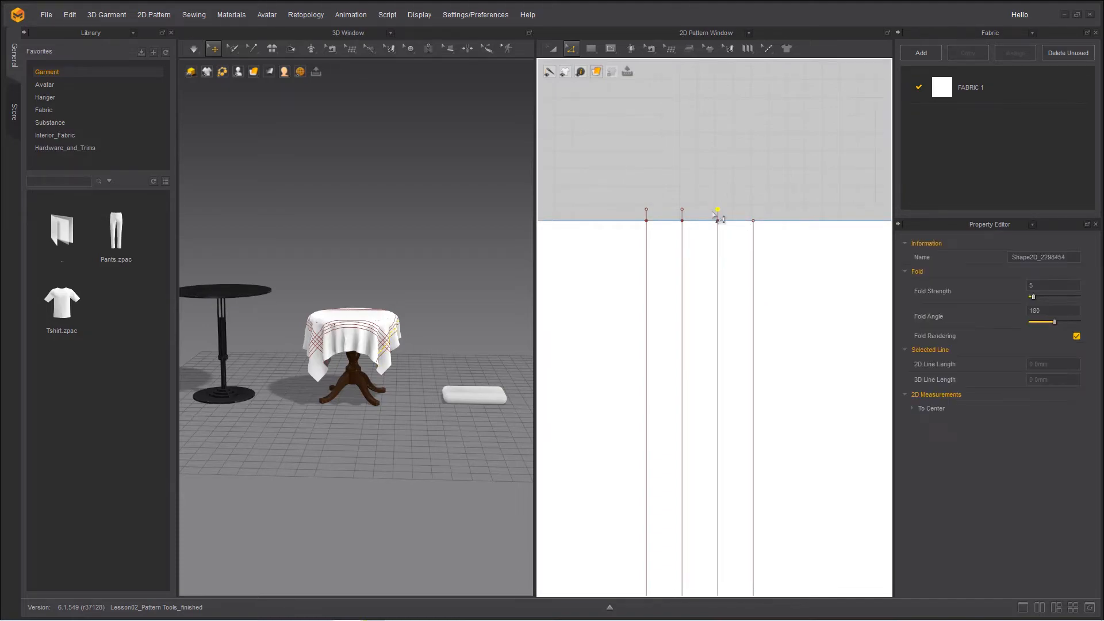
shift+click(682, 210)
shift+click(647, 211)
right_click(646, 211)
click(676, 217)
Step: Extend the lower end points of the right four vertical internal lines to the pattern outline
scroll(734, 336, down, 4)
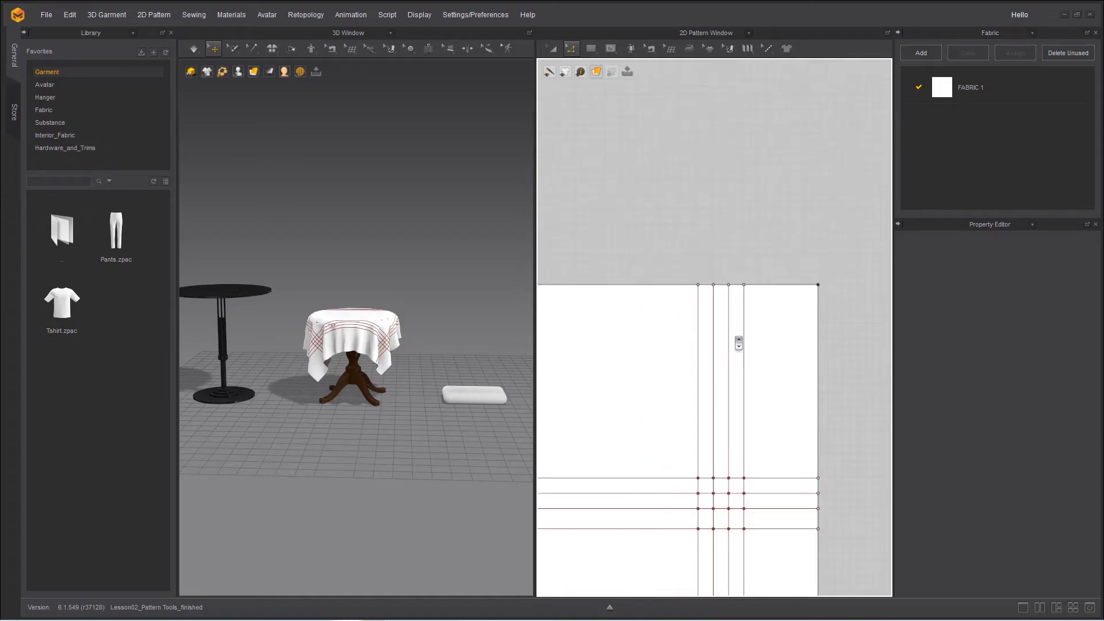
middle_drag(662, 498, 661, 207)
middle_drag(659, 384, 689, 208)
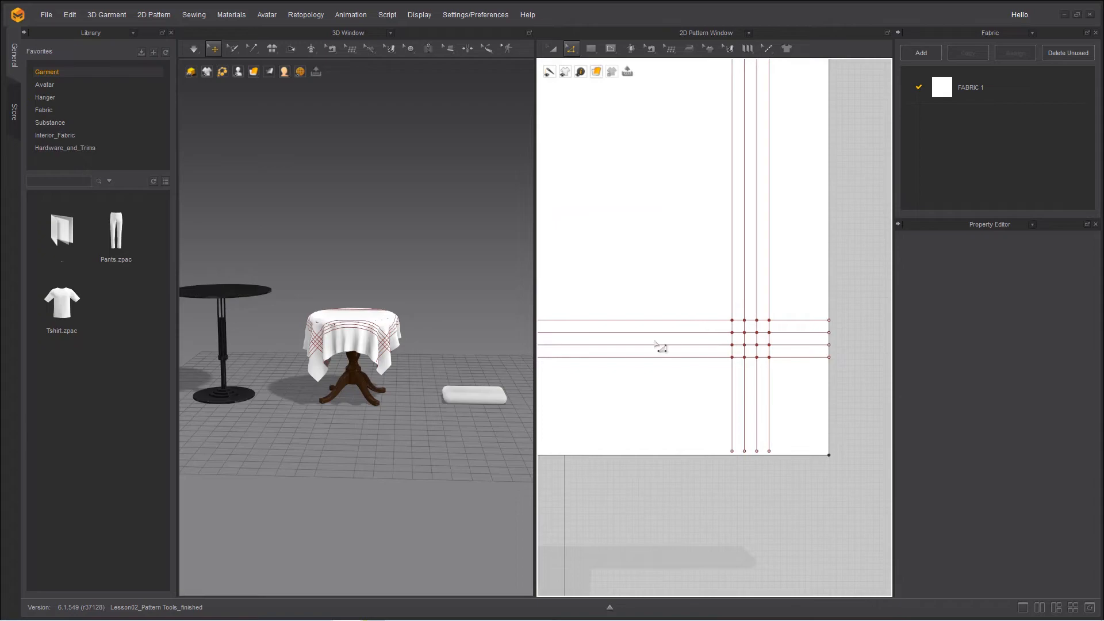
click(733, 452)
shift+click(744, 452)
shift+click(756, 452)
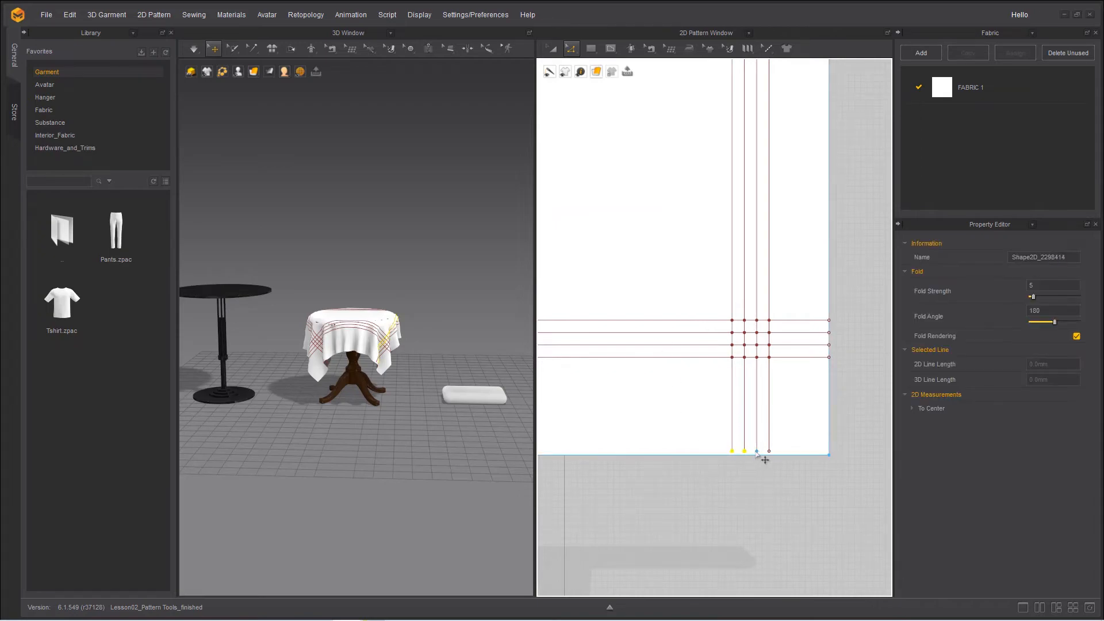
shift+drag(770, 452, 774, 451)
right_click(771, 452)
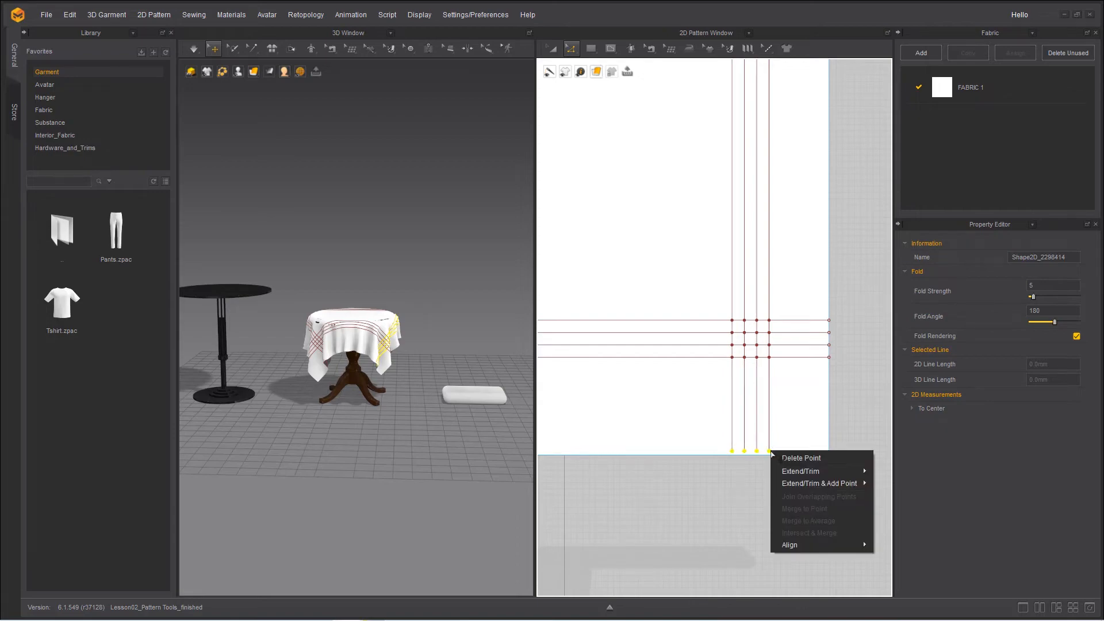
mouse_move(789, 470)
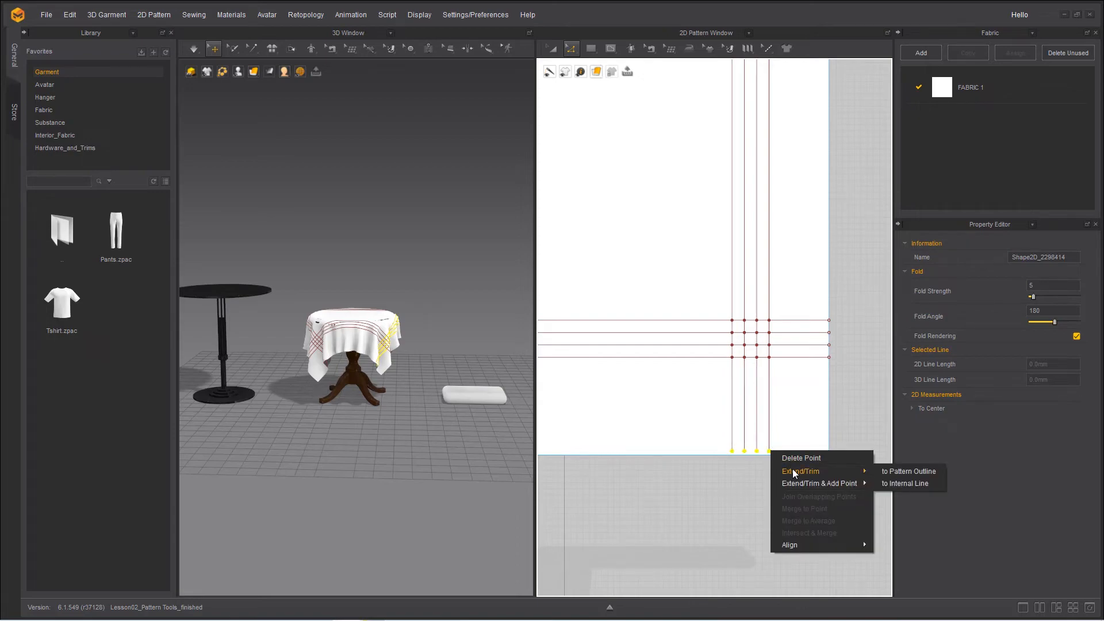
click(903, 473)
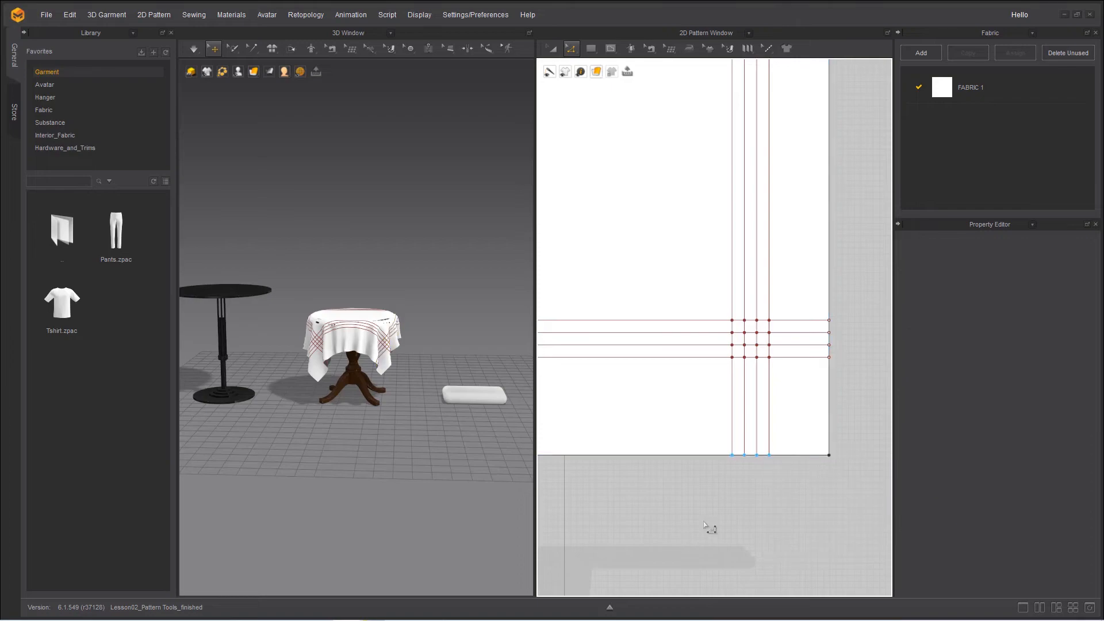
Step: Select the cloth's upper edge and upper internal lines, try moving them upward with Transform Point/Segment, and undo it
scroll(739, 468, down, 3)
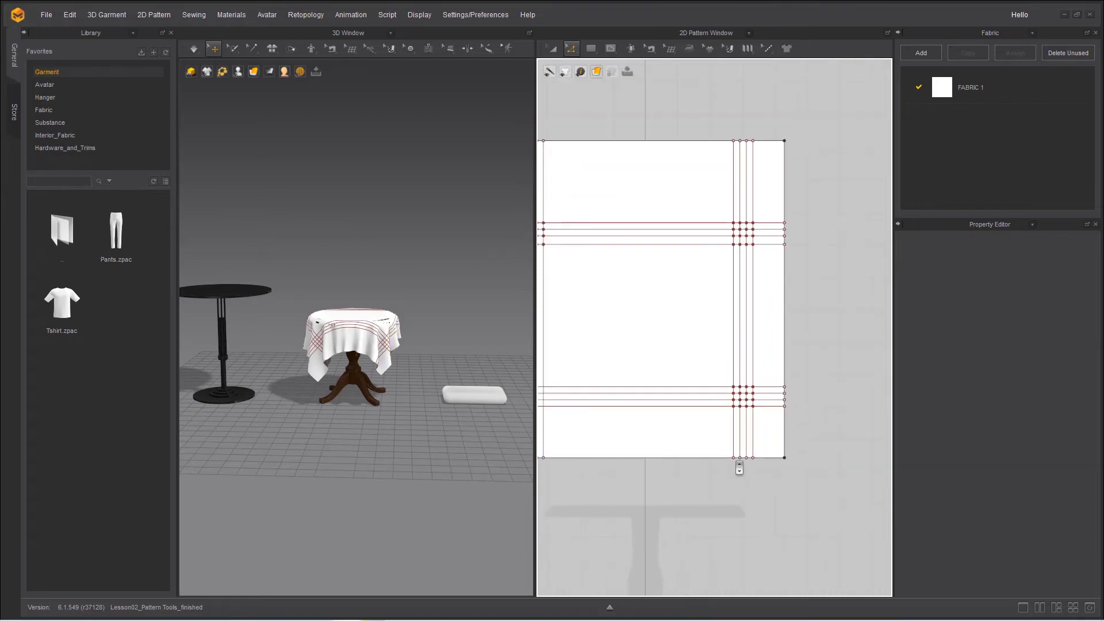
middle_drag(654, 502, 685, 526)
scroll(693, 510, down, 1)
scroll(693, 510, down, 2)
scroll(700, 518, up, 1)
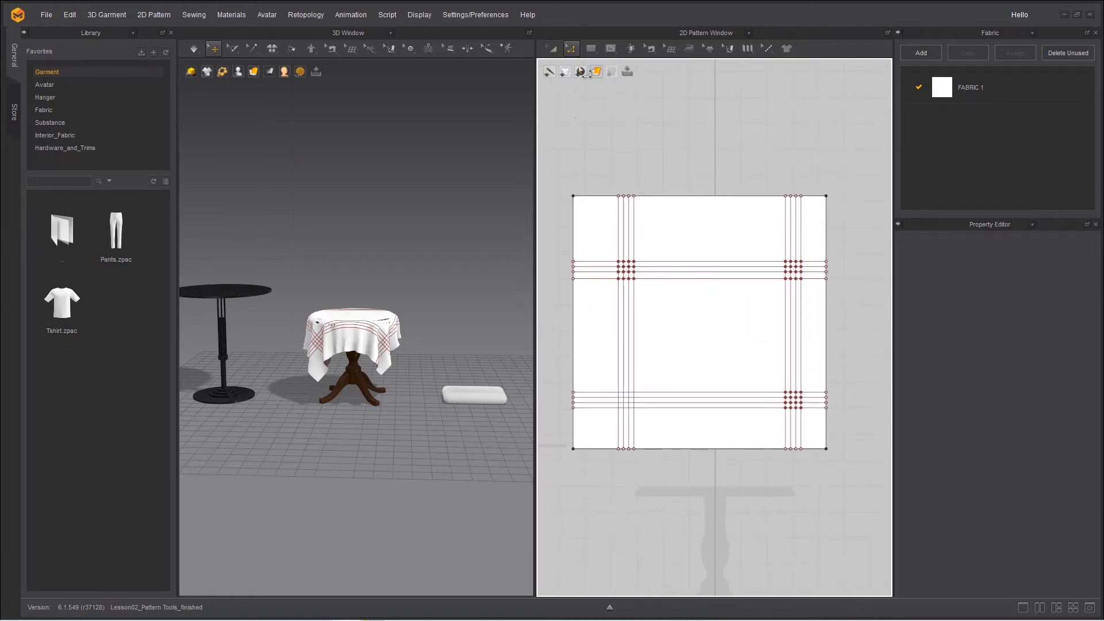
click(573, 50)
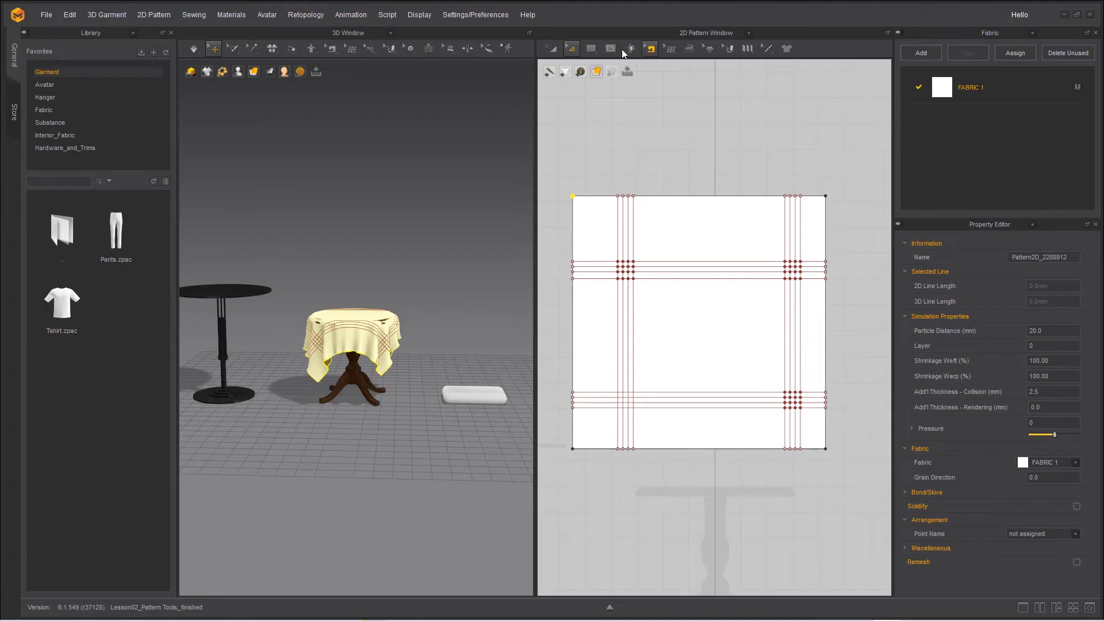
click(612, 56)
click(571, 49)
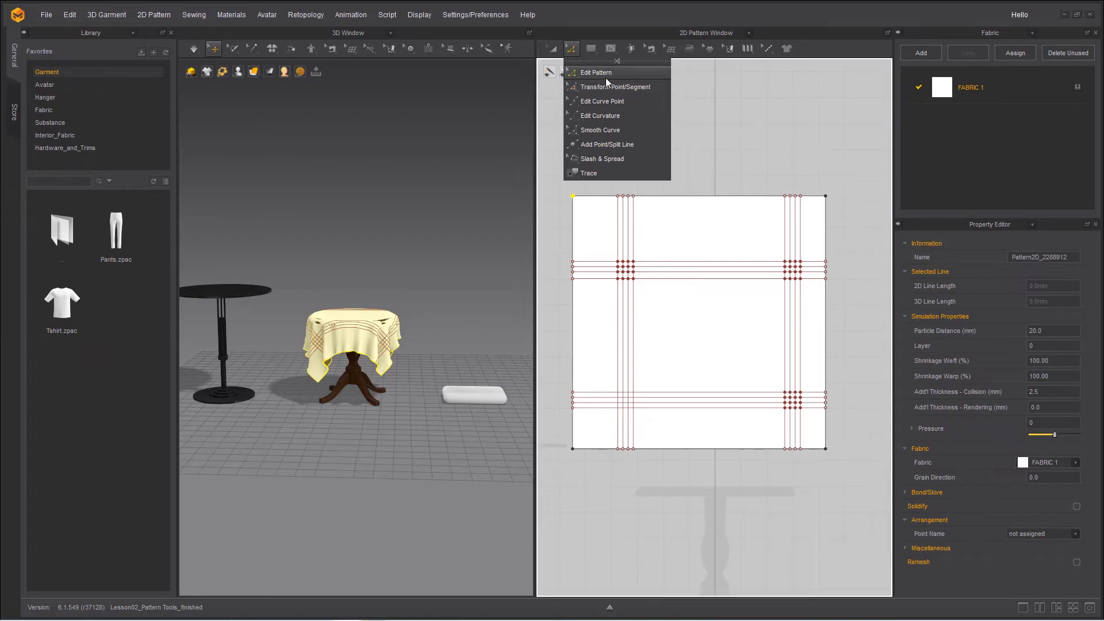
drag(562, 185, 868, 322)
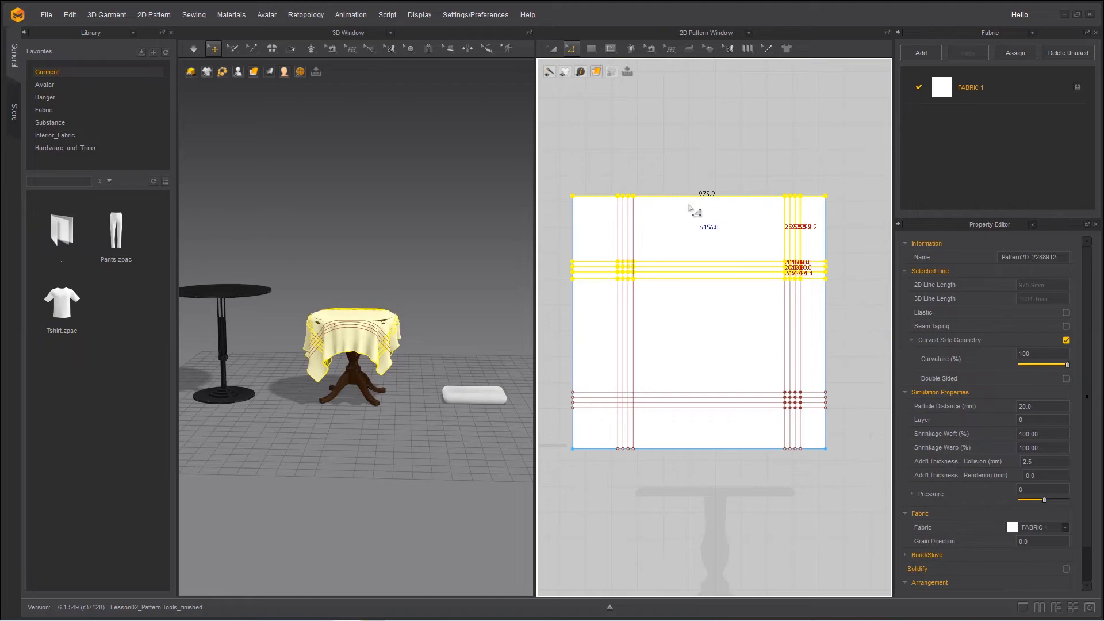
click(571, 49)
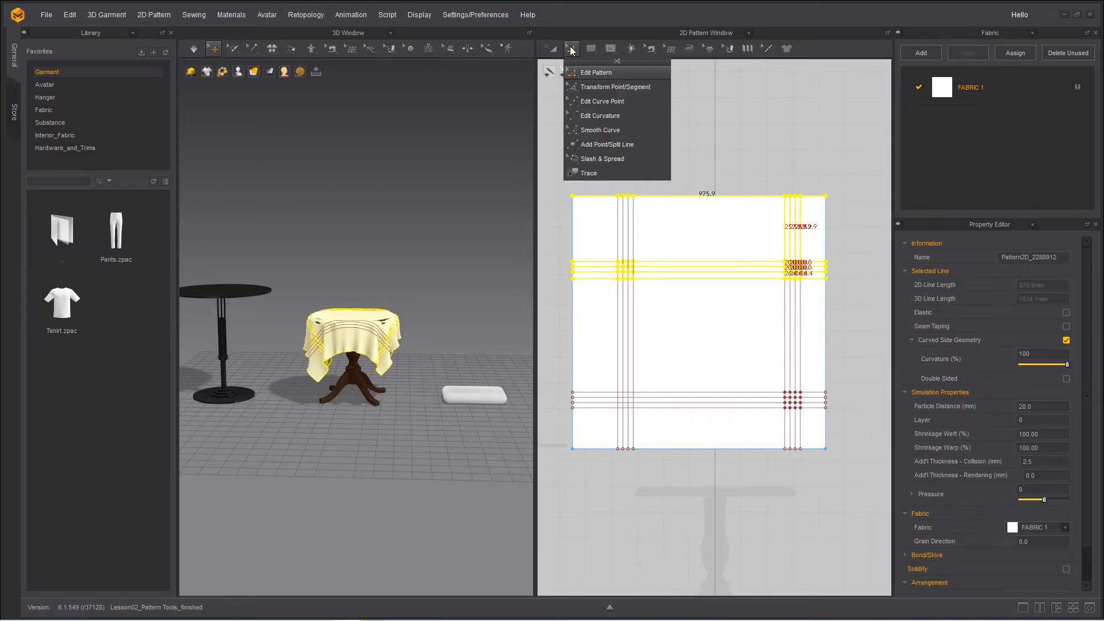
click(597, 87)
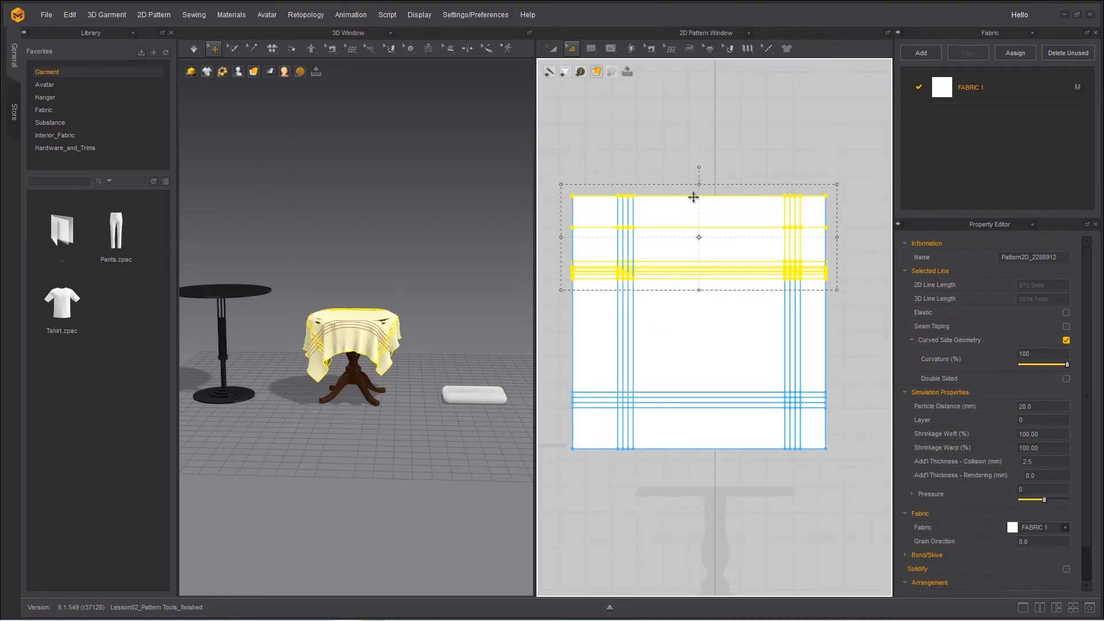
drag(693, 195, 673, 121)
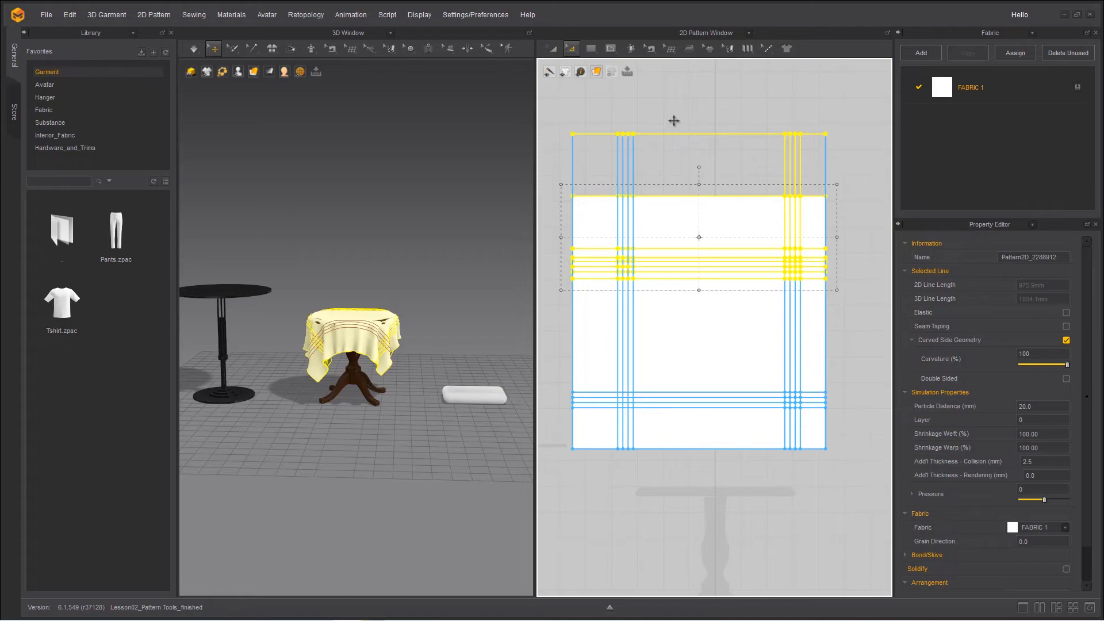
key(ctrl+z)
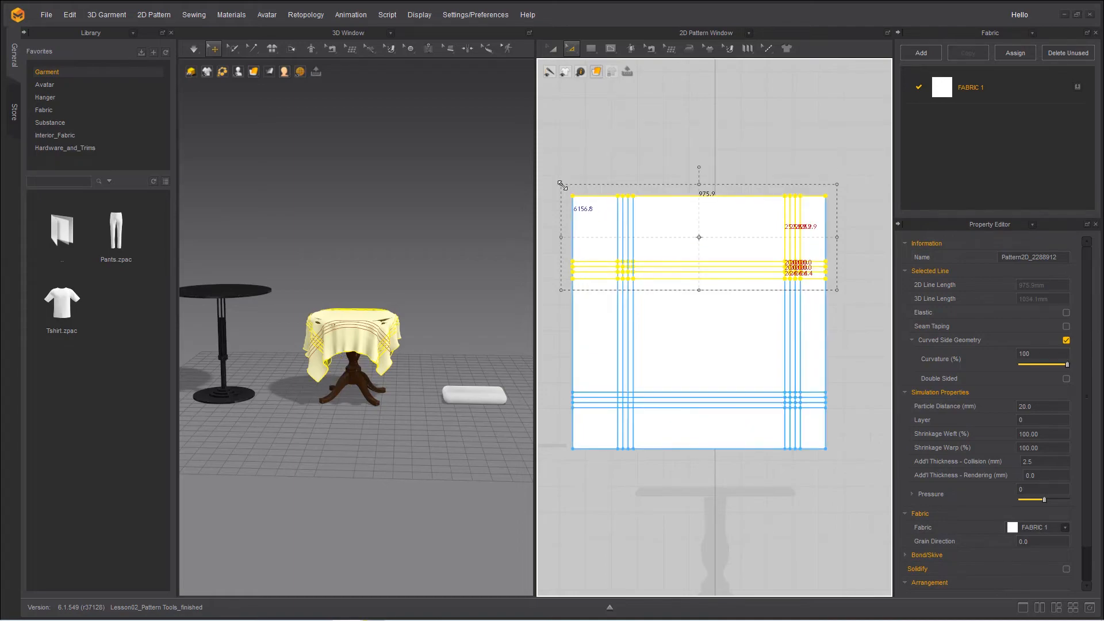
Step: Try scaling and rotating the selected upper edge and internal lines, undo each change, and clear the selection
drag(562, 185, 609, 251)
key(ctrl+z)
drag(699, 167, 654, 183)
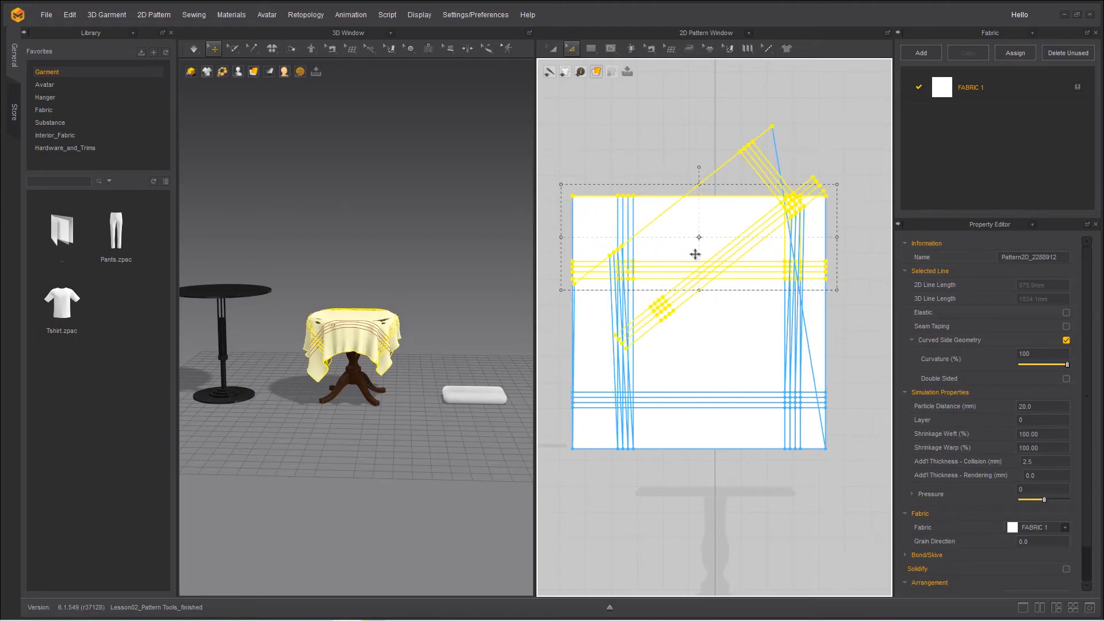
key(ctrl+z)
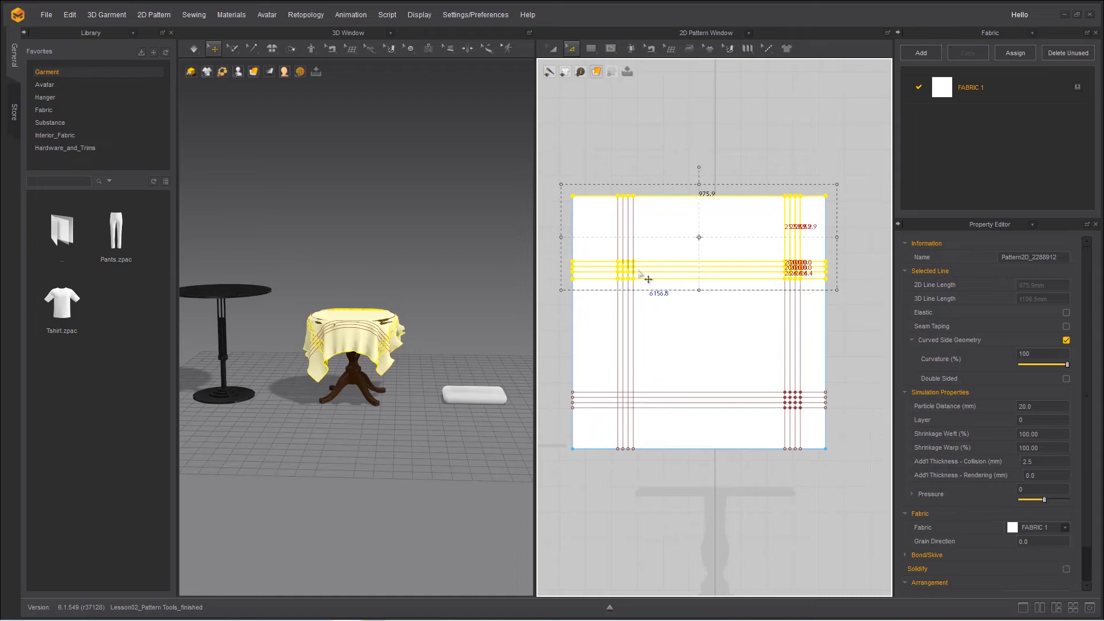
click(660, 162)
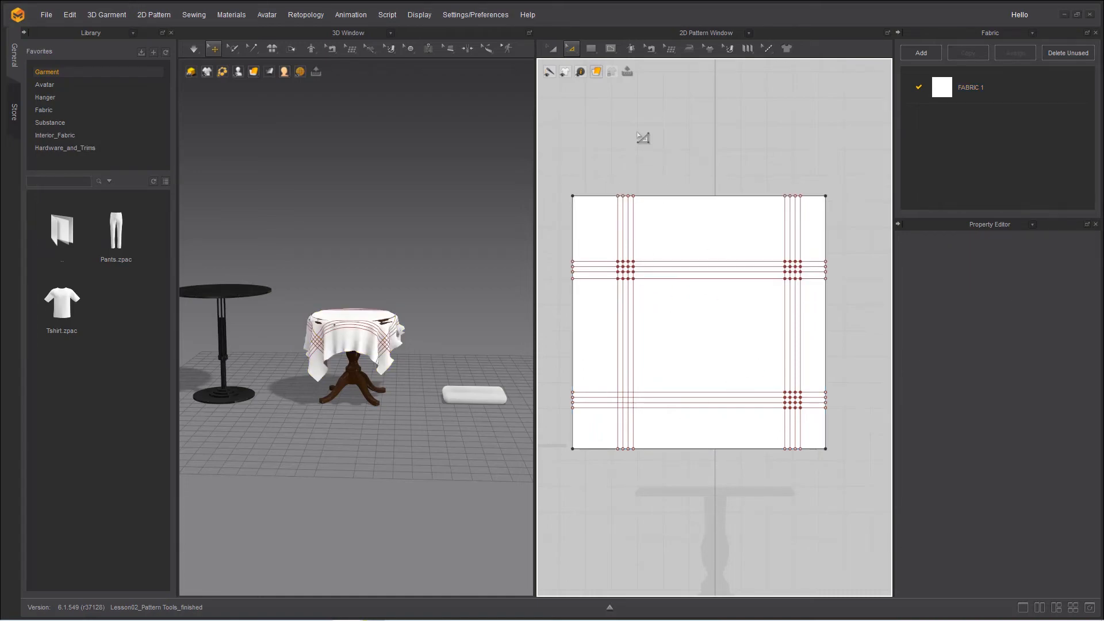
Step: Draw a narrow rectangle pattern about 564 mm wide just below the cloth's lower edge
click(611, 49)
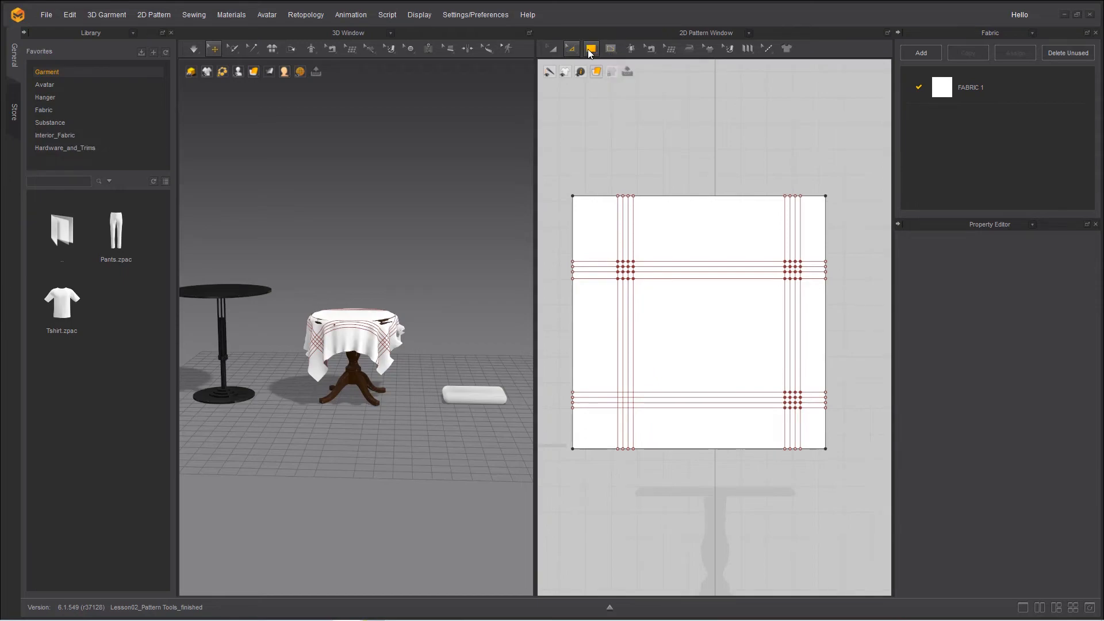
click(591, 49)
click(615, 86)
drag(634, 458, 780, 480)
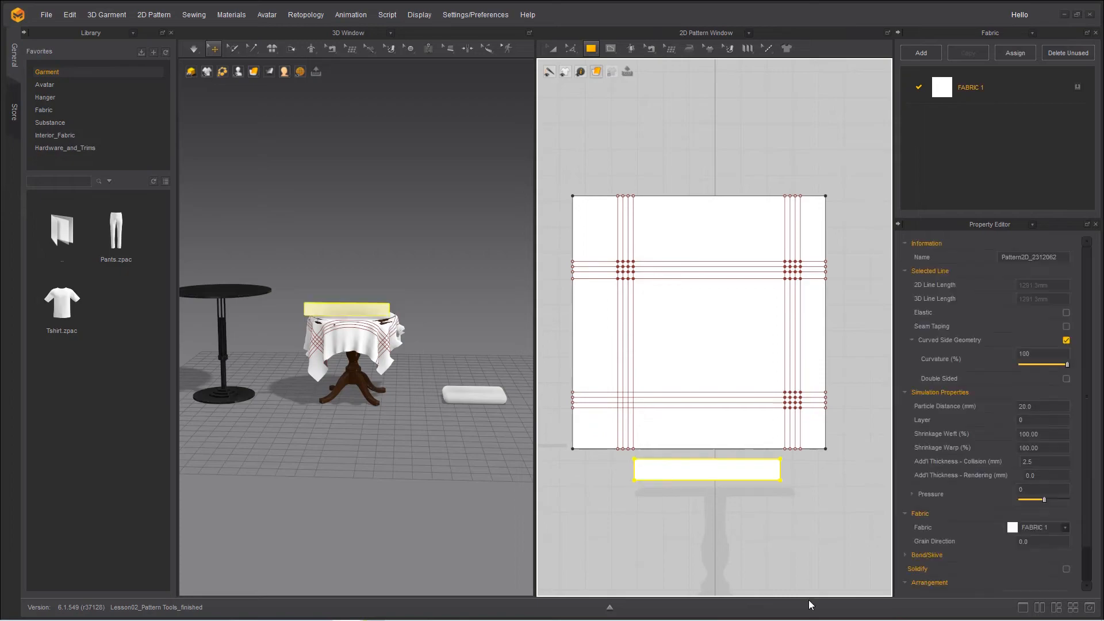
Step: Merge the rectangle's upper edge with the cloth's lower edge using Transform Point/Segment
click(572, 48)
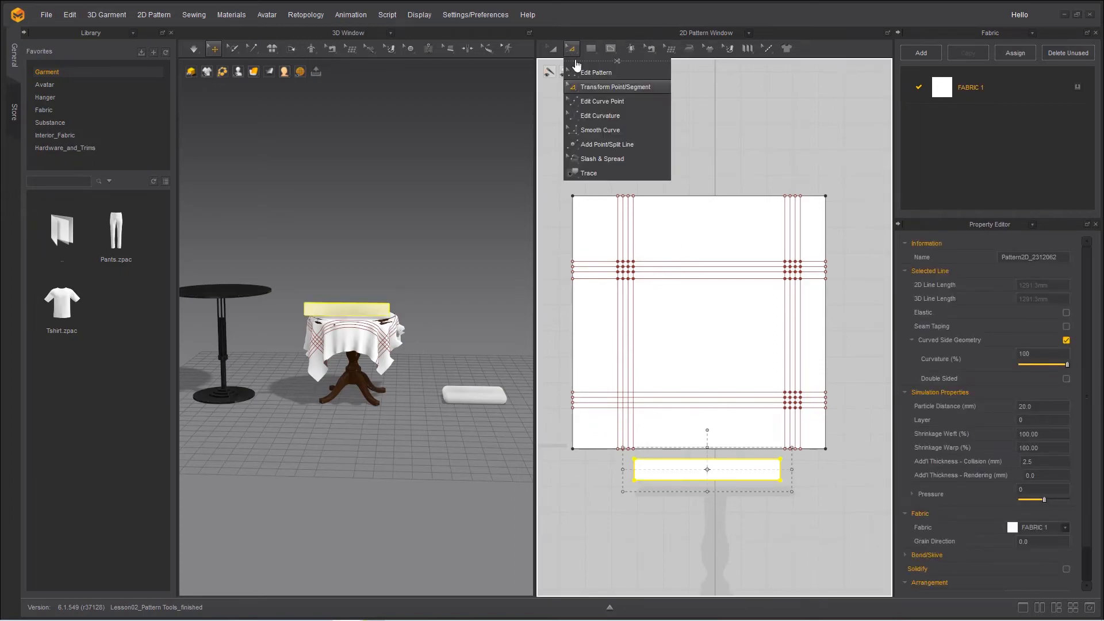
click(681, 459)
shift+click(686, 448)
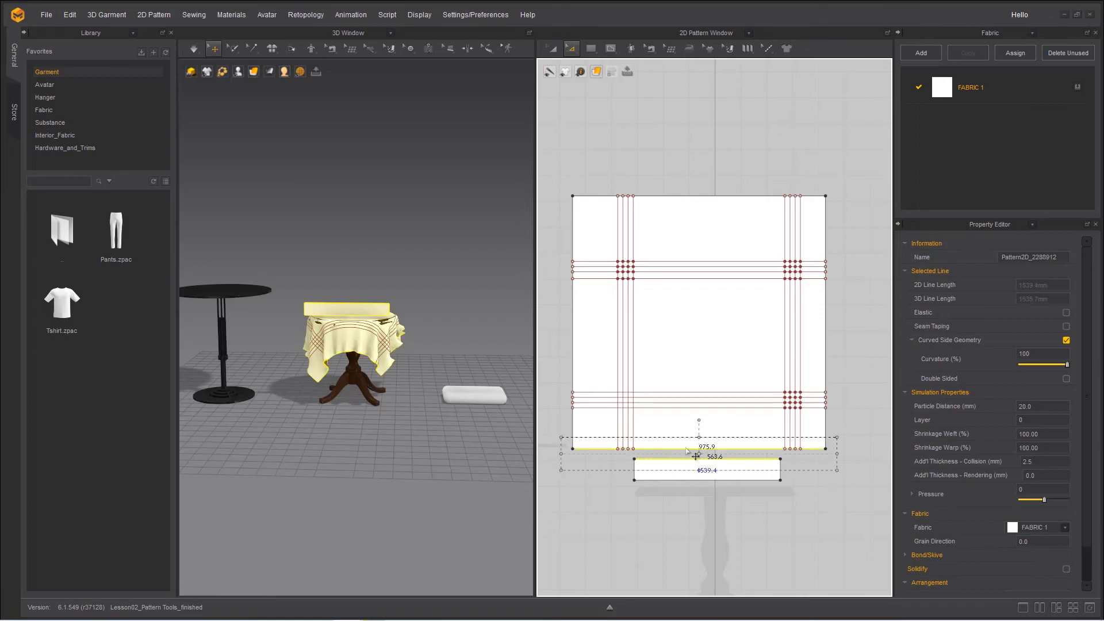
right_click(687, 450)
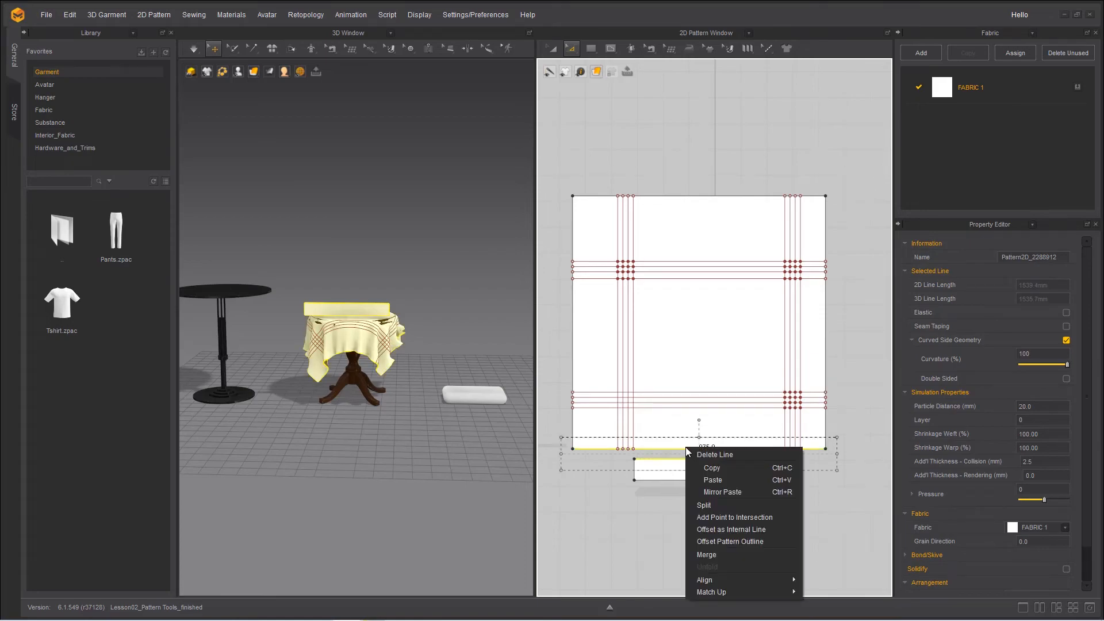
click(708, 558)
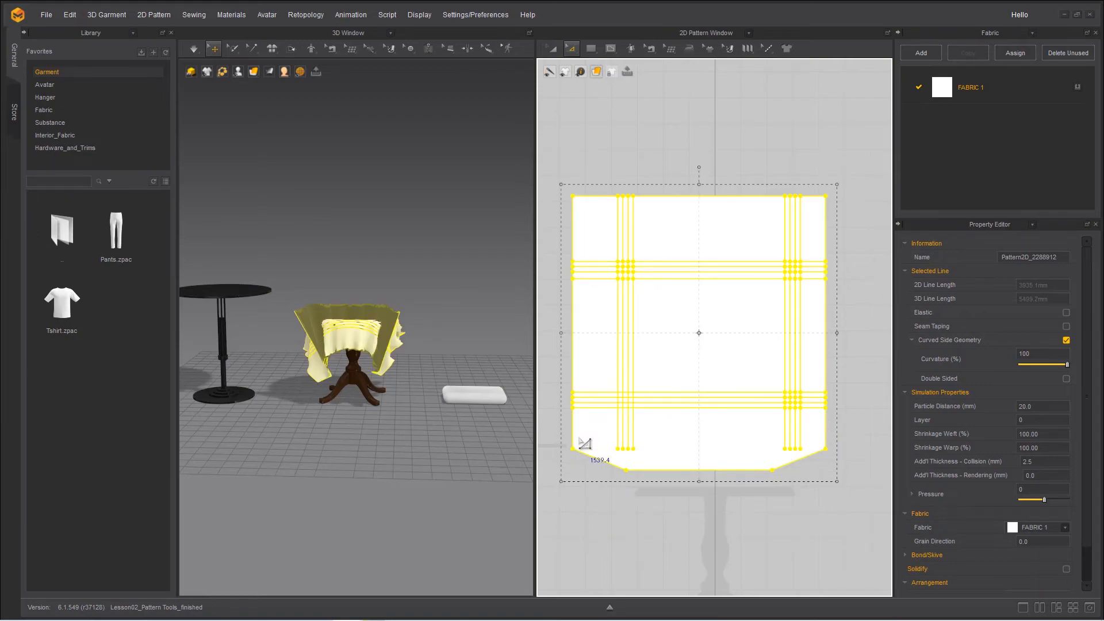
Step: Lay the merged pattern flat and horizontal above the wooden table in the 3D view and start the simulation
click(343, 337)
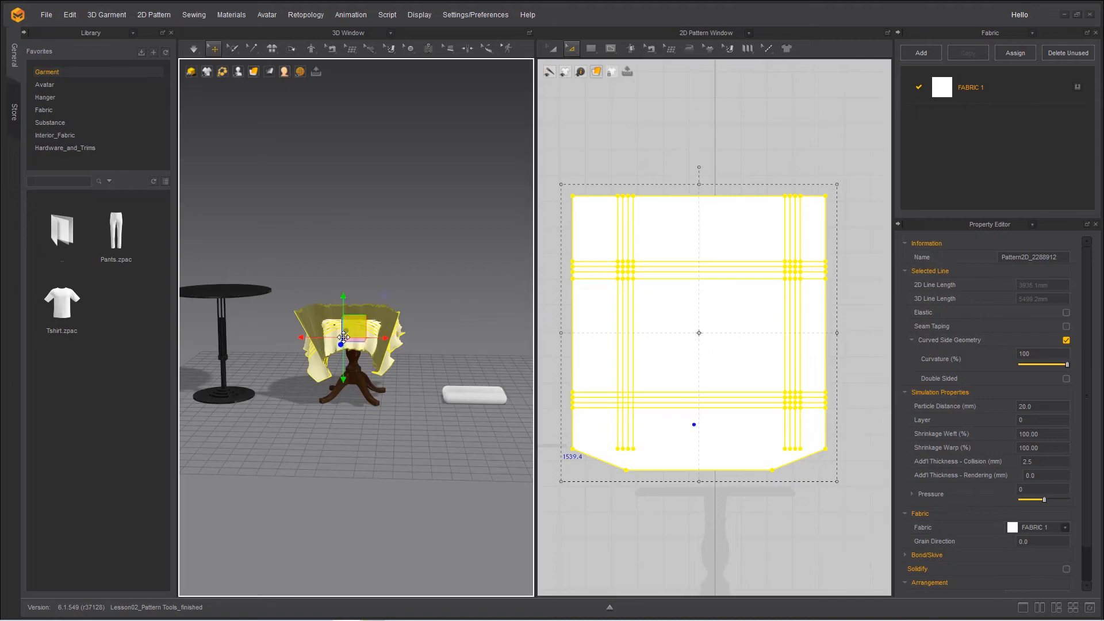
key(ctrl+f)
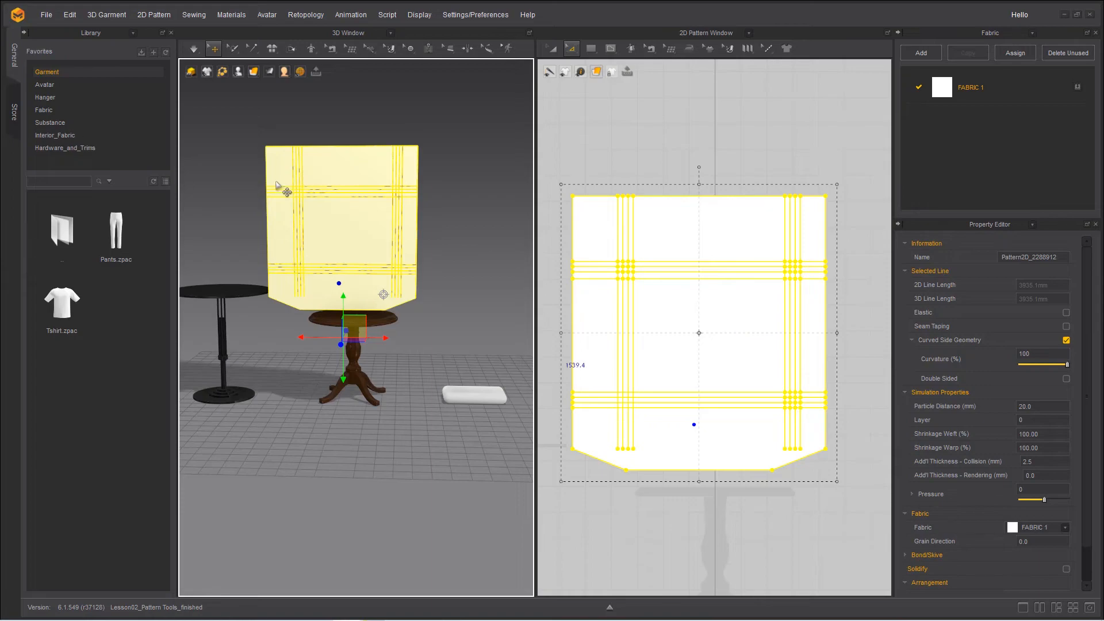
click(326, 230)
mouse_move(327, 229)
mouse_down()
mouse_move(326, 187)
mouse_move(328, 238)
mouse_up()
click(363, 242)
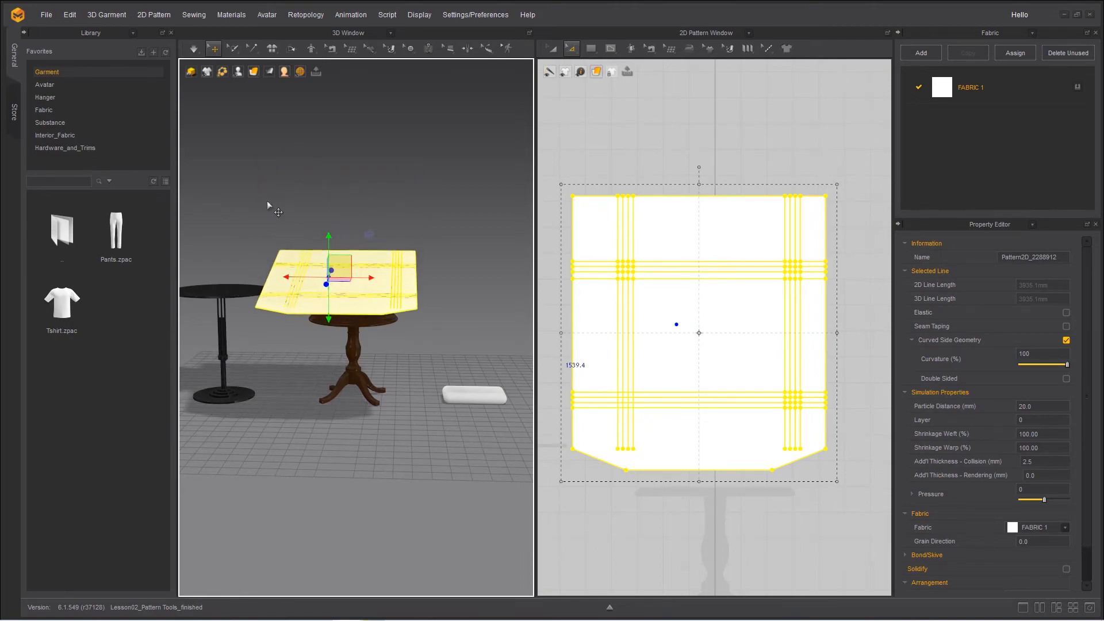
click(191, 72)
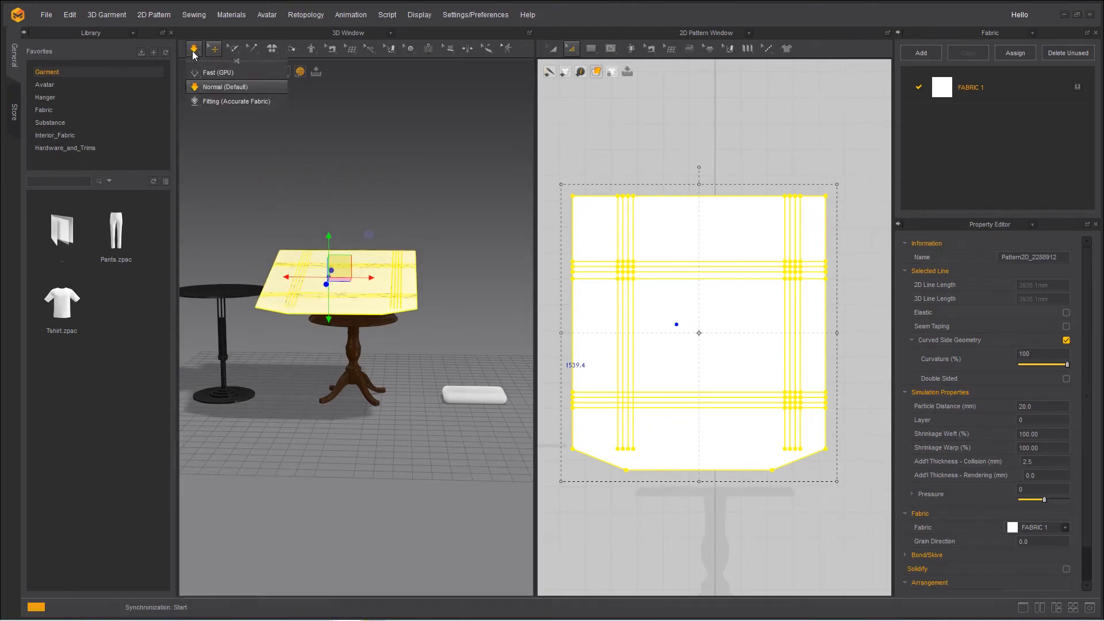
Step: Simulate the merged cloth onto the wooden table and pull its hanging edges around the tabletop
click(193, 50)
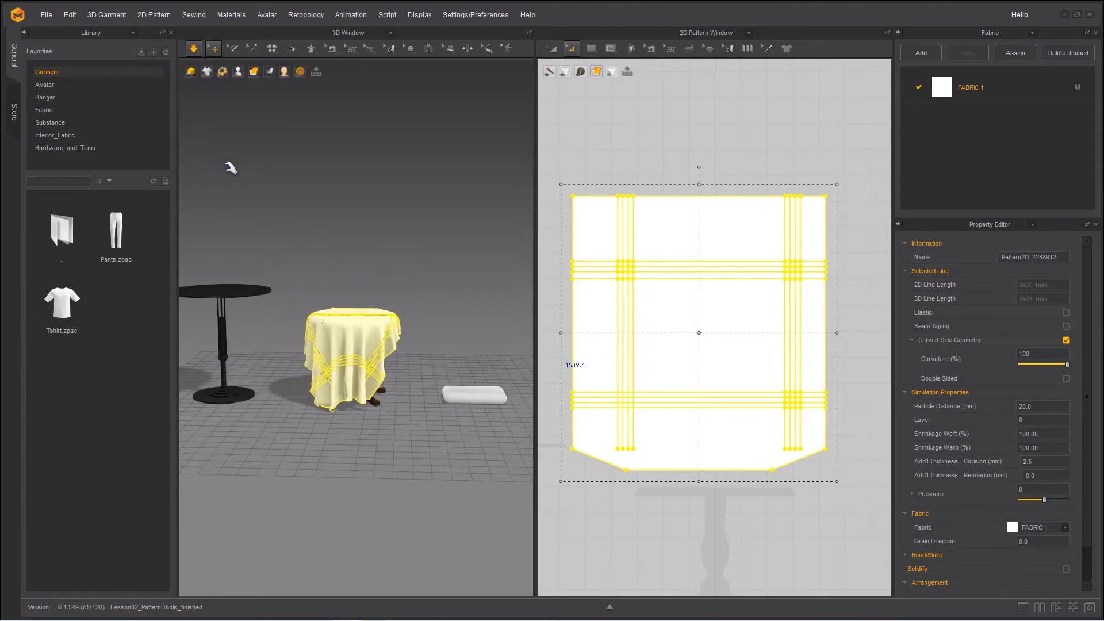
right_drag(465, 457, 393, 449)
scroll(393, 442, up, 5)
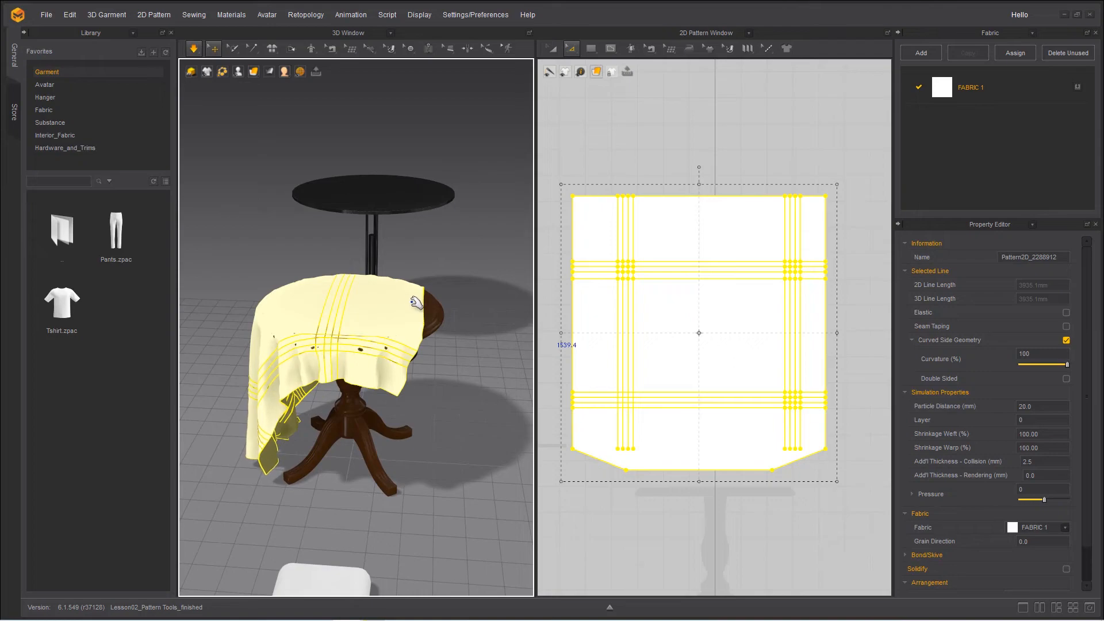
drag(435, 306, 226, 318)
right_drag(251, 406, 305, 396)
drag(288, 431, 438, 465)
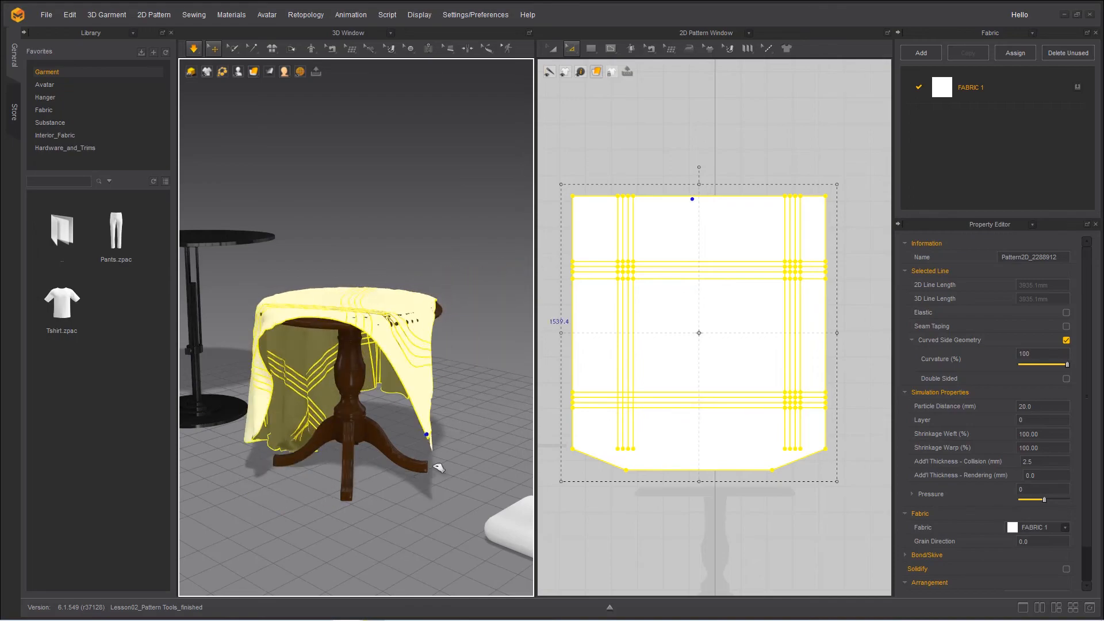
right_drag(352, 287, 373, 368)
drag(403, 319, 511, 343)
right_drag(290, 345, 317, 308)
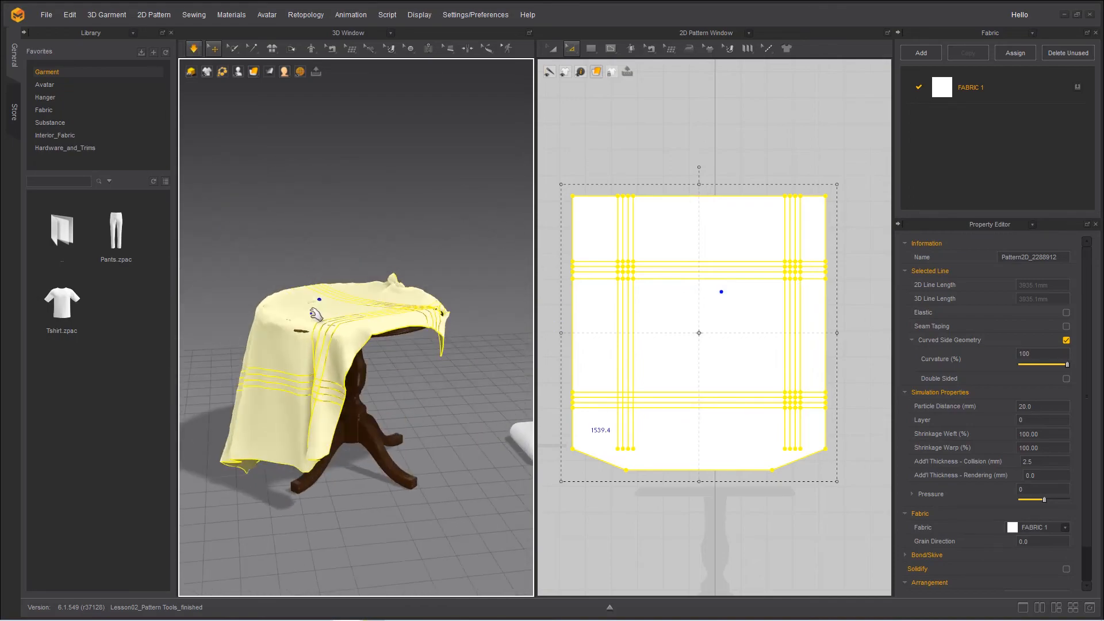
Step: Tug the draped cloth from several sides until it hangs over the whole tabletop, and stop the simulation
drag(316, 308, 412, 230)
right_drag(257, 362, 282, 397)
drag(307, 322, 584, 371)
drag(356, 339, 357, 439)
click(397, 444)
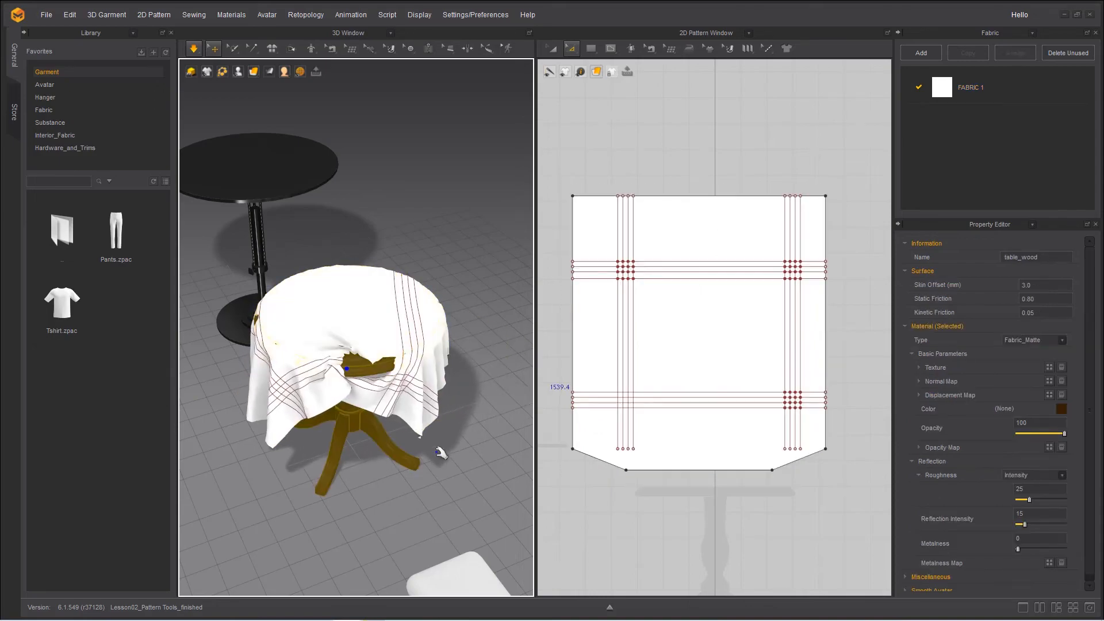
right_drag(441, 451, 364, 414)
drag(364, 414, 340, 428)
right_drag(340, 429, 371, 410)
drag(369, 409, 391, 322)
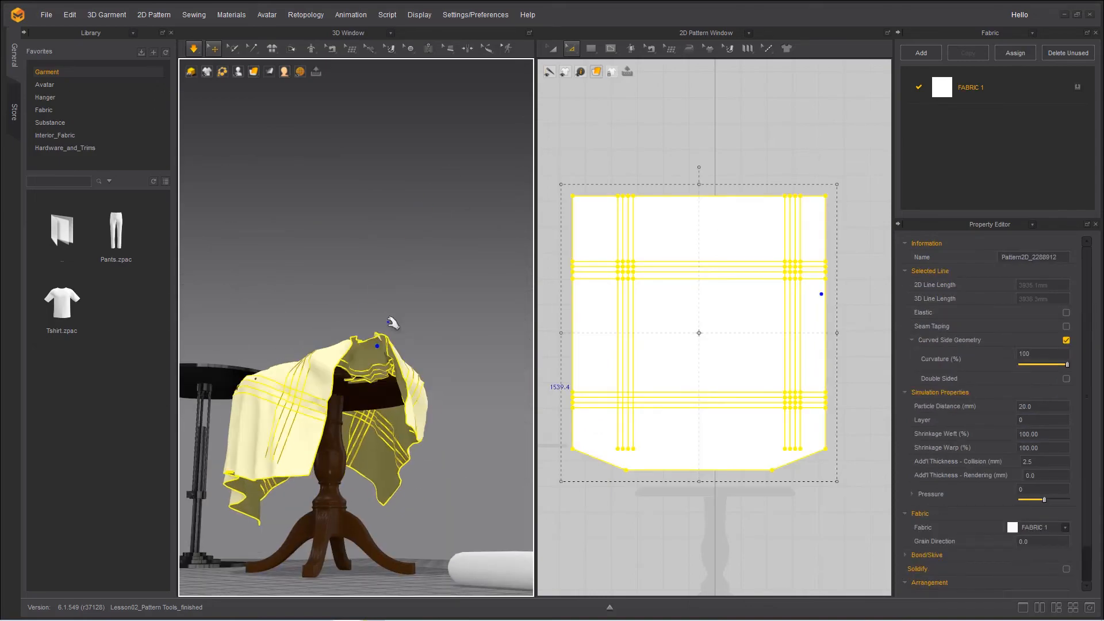
right_drag(391, 322, 339, 377)
drag(339, 377, 210, 375)
click(371, 362)
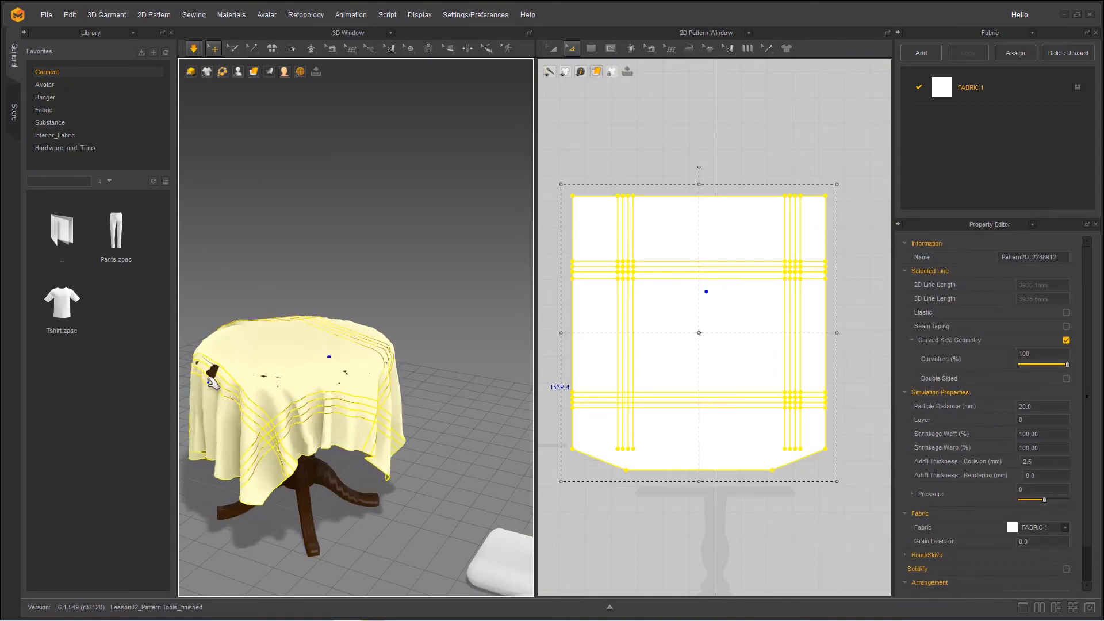
right_drag(210, 375, 341, 428)
drag(341, 428, 245, 444)
right_drag(247, 444, 397, 266)
drag(397, 265, 369, 292)
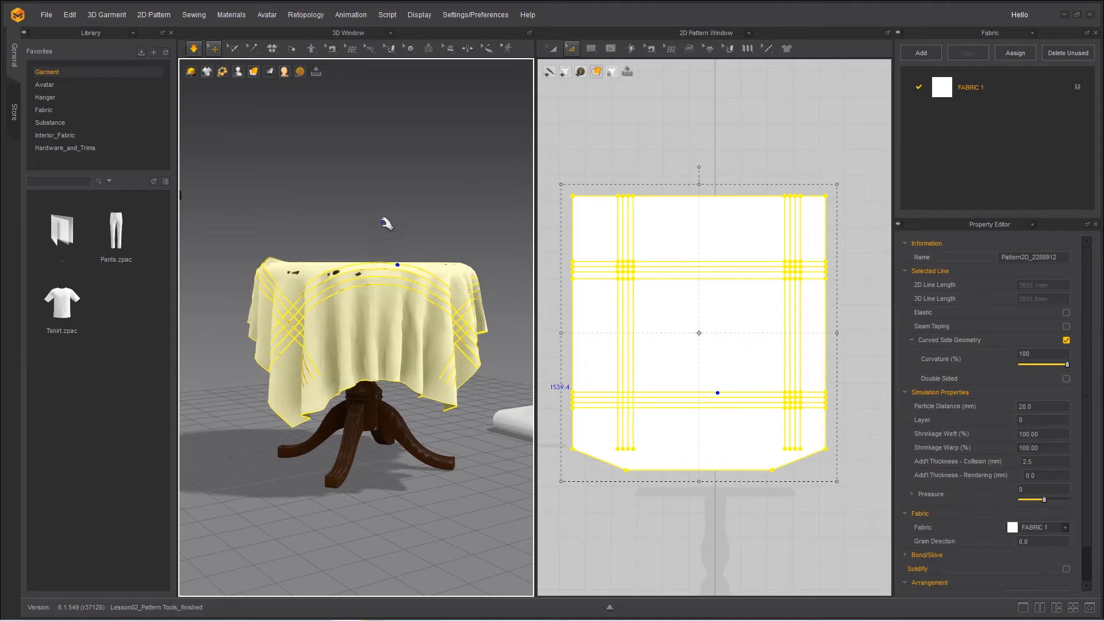
key(space)
click(574, 197)
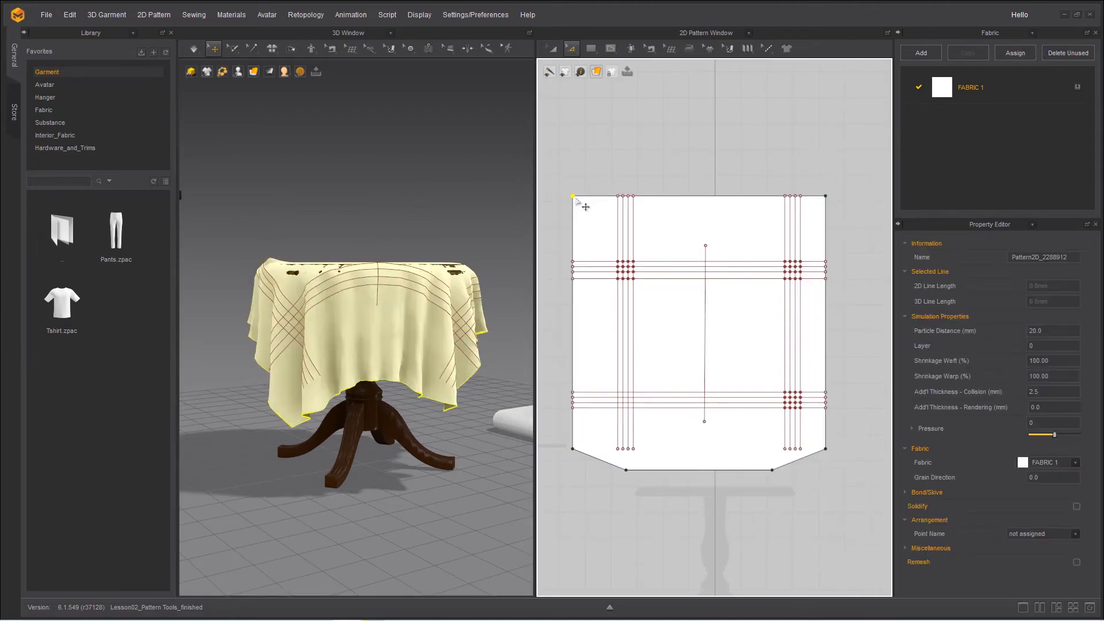
right_click(575, 198)
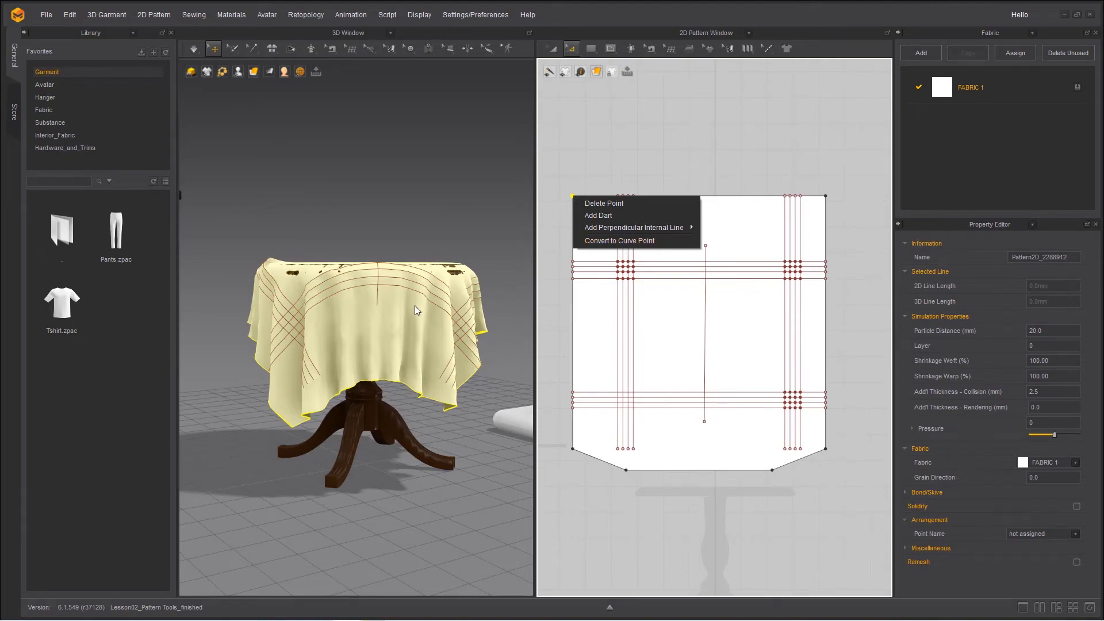
click(466, 230)
Step: Reset the cloth to a flat 3D arrangement, level it horizontally above the wooden table, and clear the selection
click(364, 312)
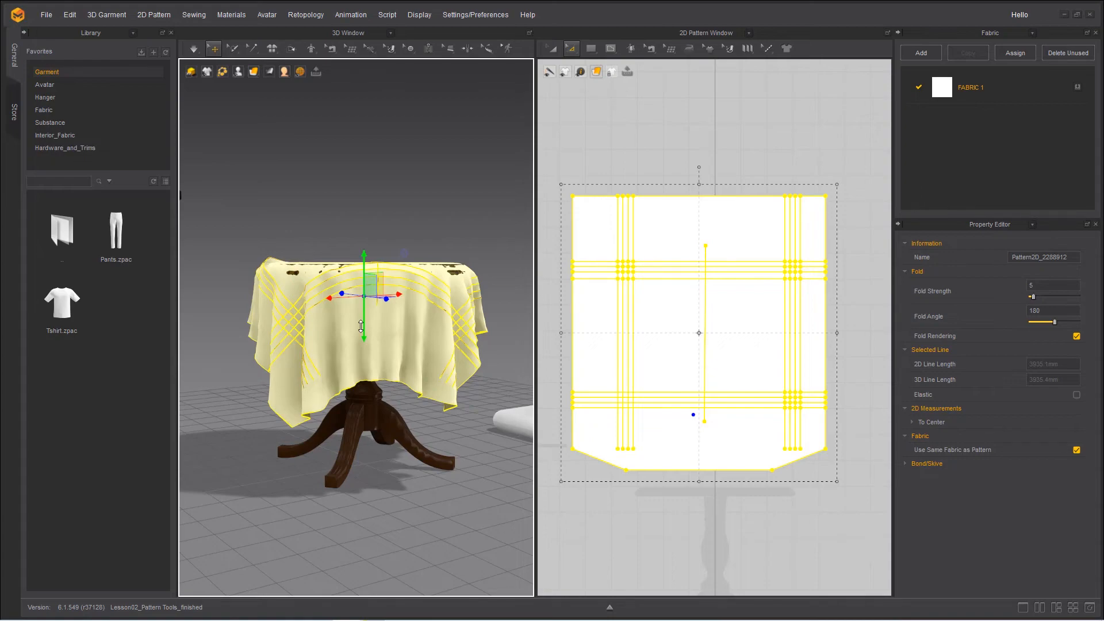
key(ctrl+f)
right_drag(368, 347, 319, 305)
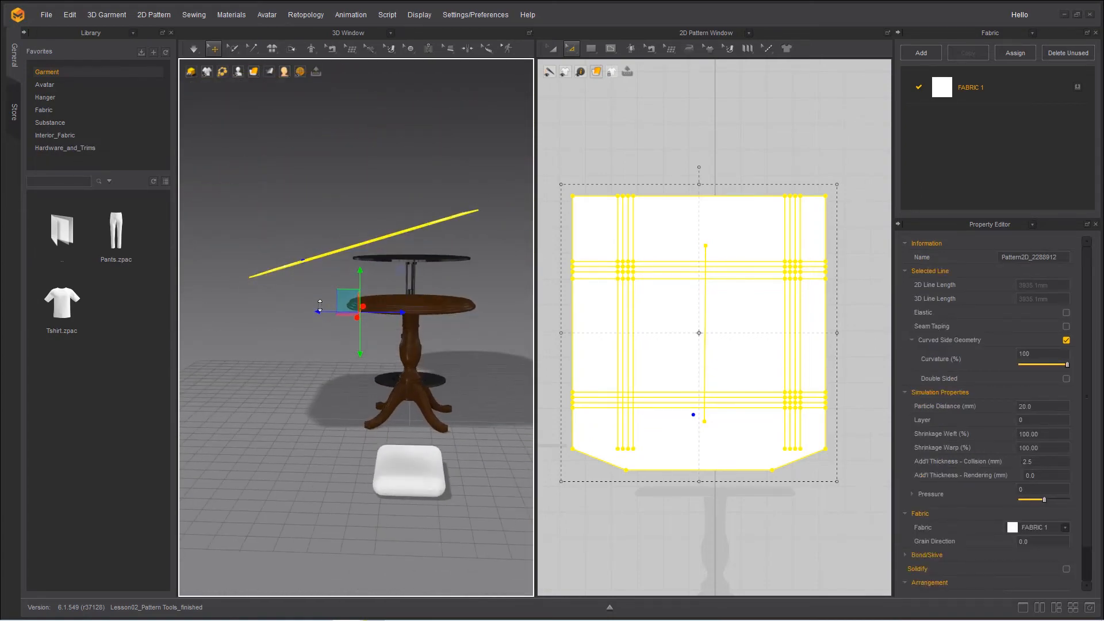
drag(383, 272, 420, 315)
click(322, 392)
right_drag(322, 392, 523, 376)
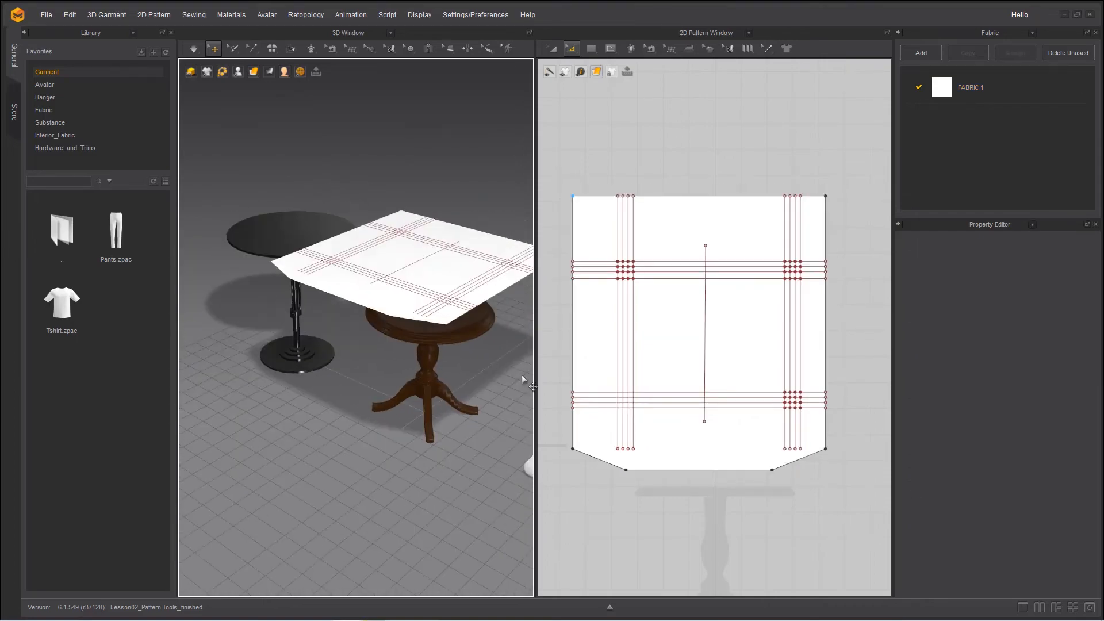
Step: Convert both upper corner points of the cloth pattern to curve points
right_click(572, 196)
click(599, 239)
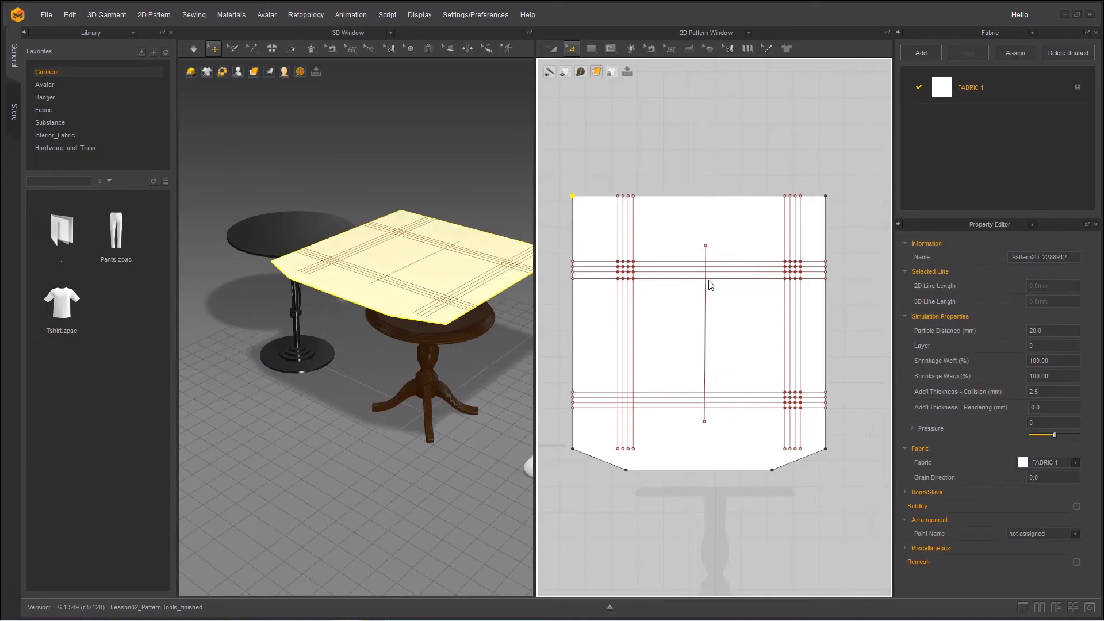
right_click(826, 196)
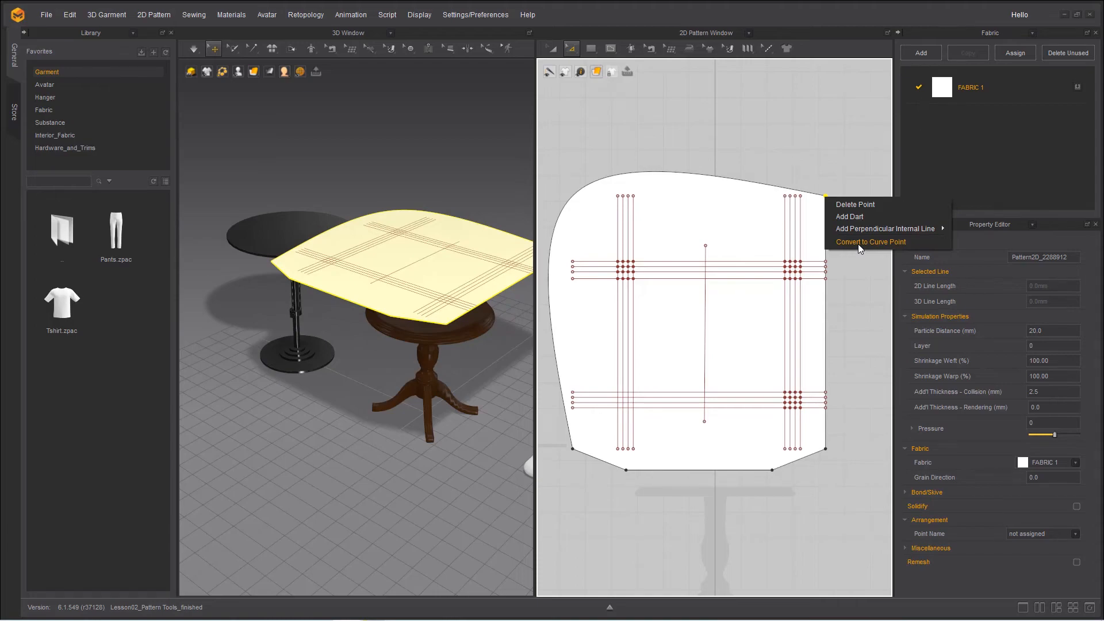
click(858, 243)
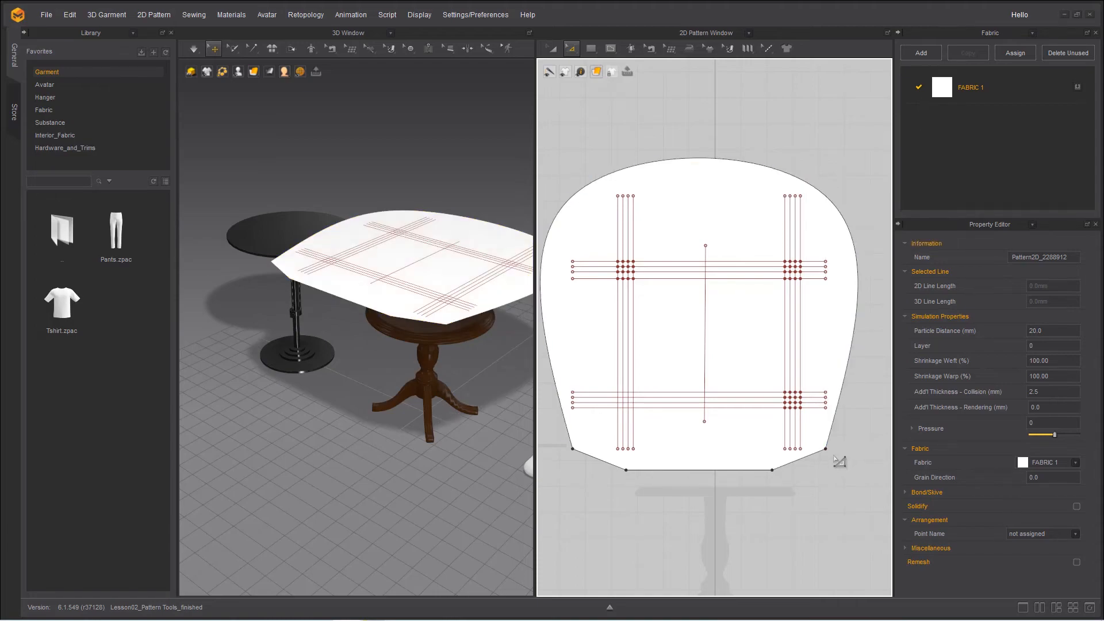
Step: Try to convert the four remaining lower points of the cloth outline to curve points, and clear the selection
click(771, 471)
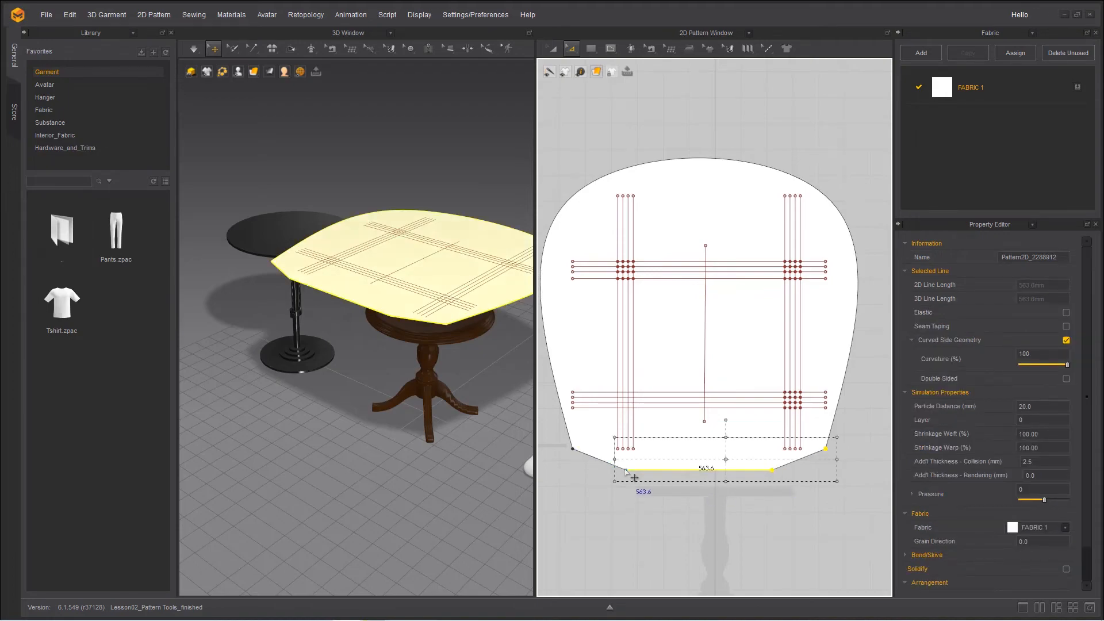
shift+click(573, 449)
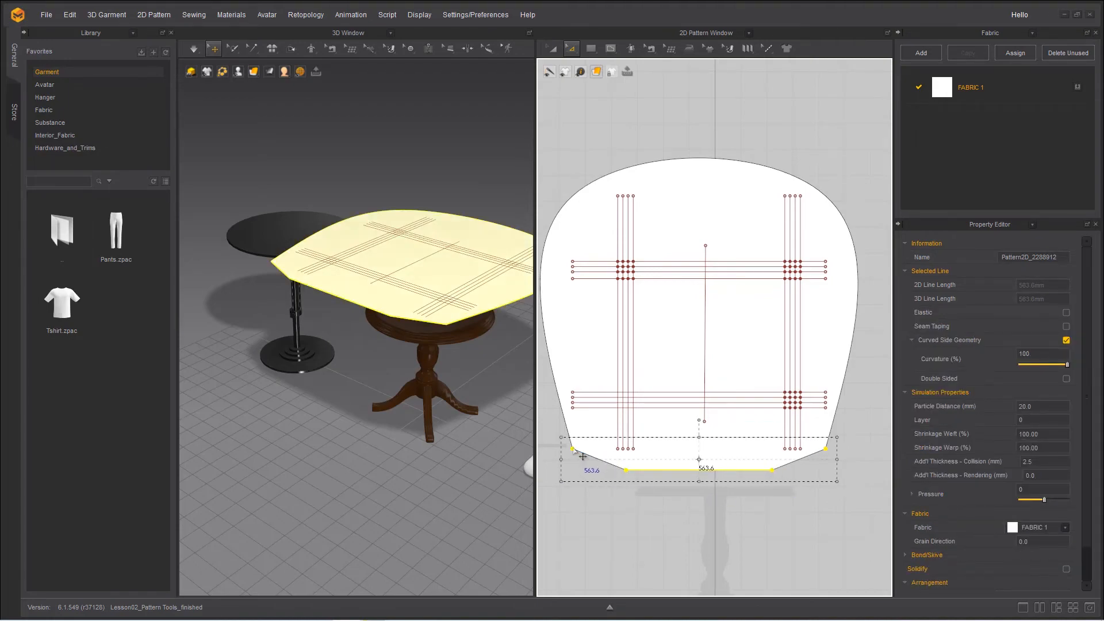
right_click(573, 450)
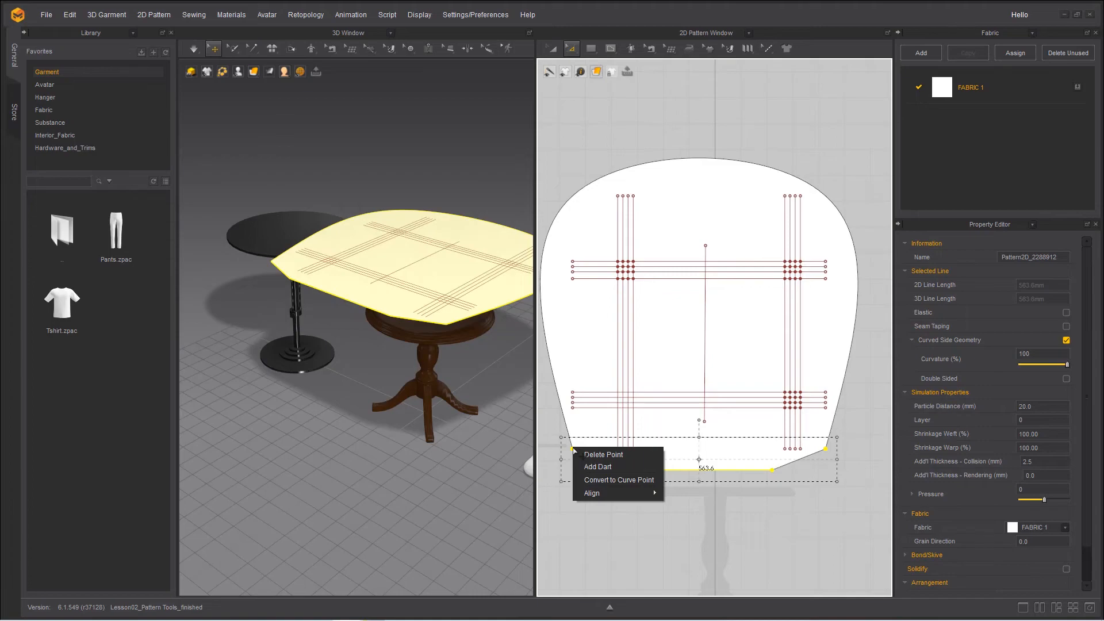
click(598, 483)
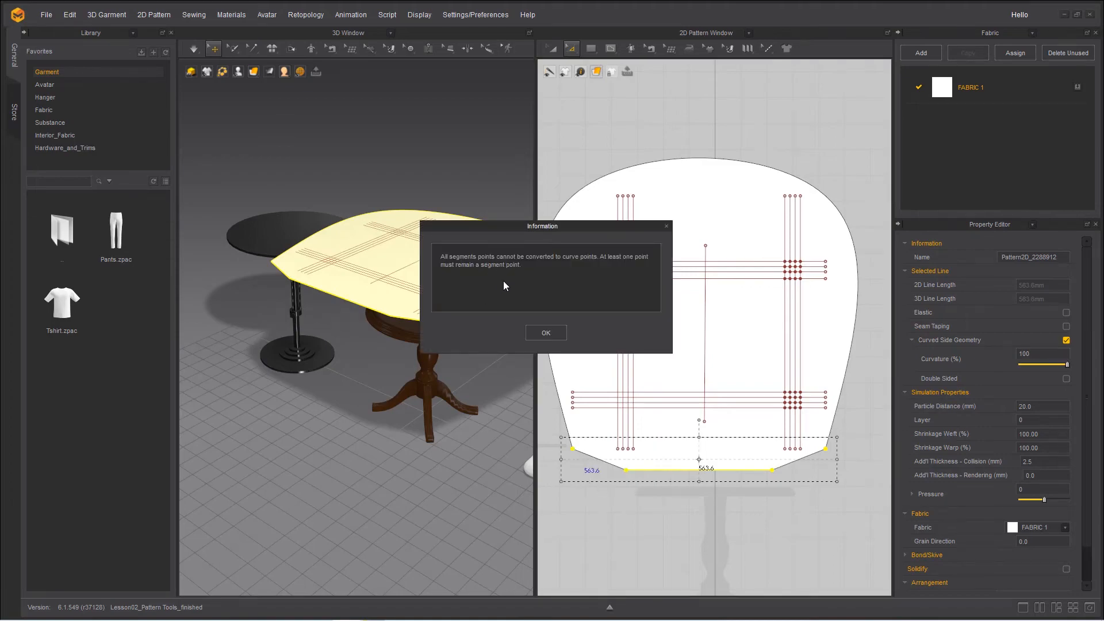
click(541, 333)
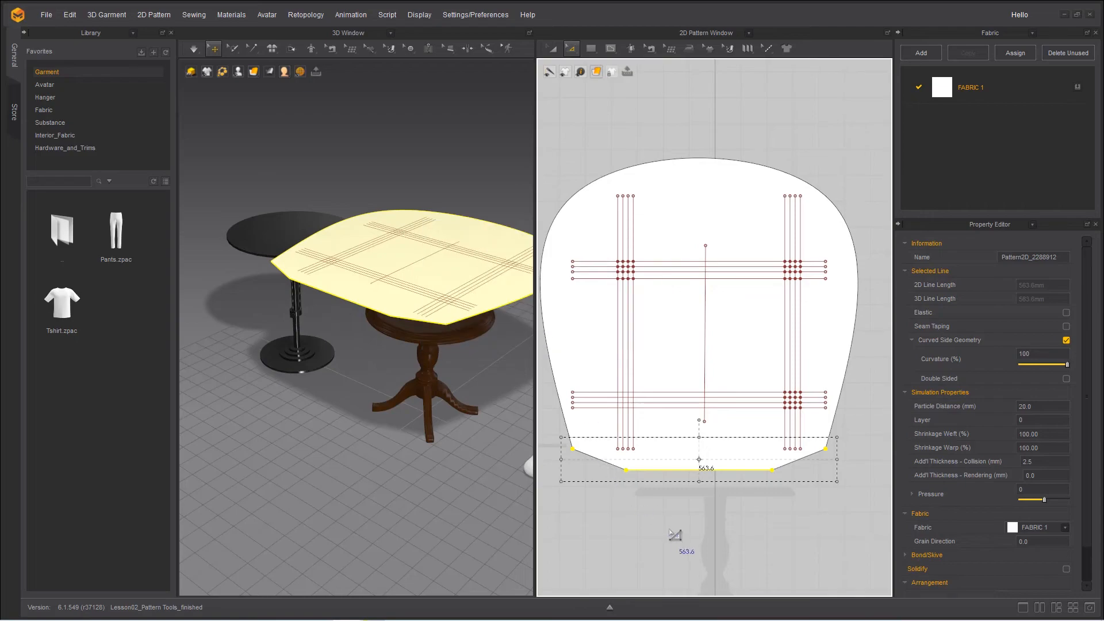
click(470, 368)
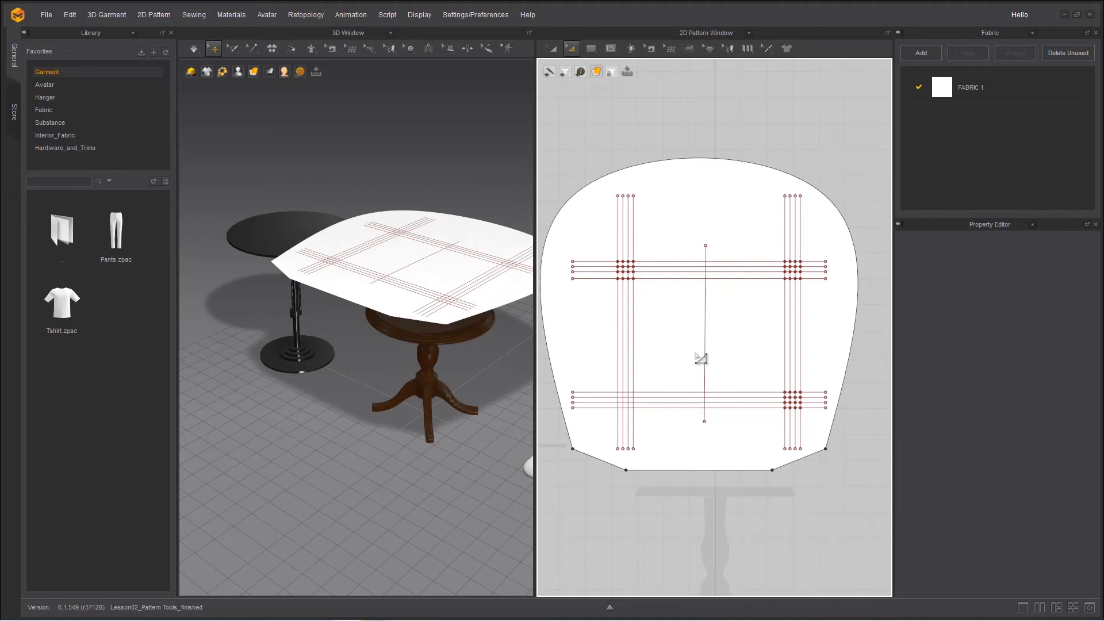
Step: Simulate the rounded cloth so it drapes over the wooden table, and examine it from several angles
right_drag(479, 407, 298, 166)
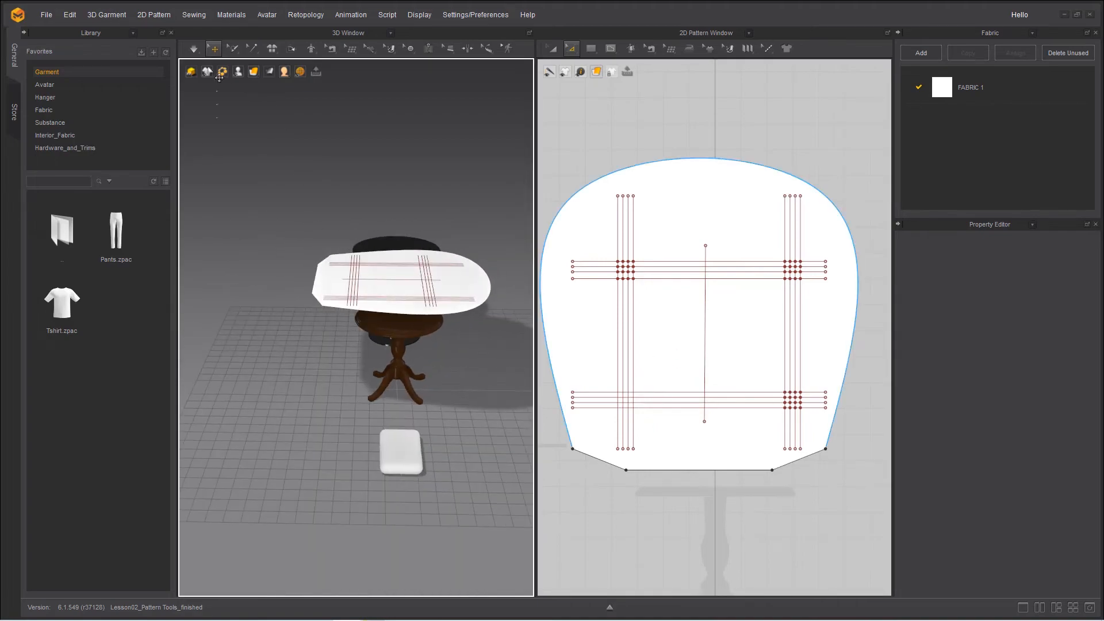
click(195, 50)
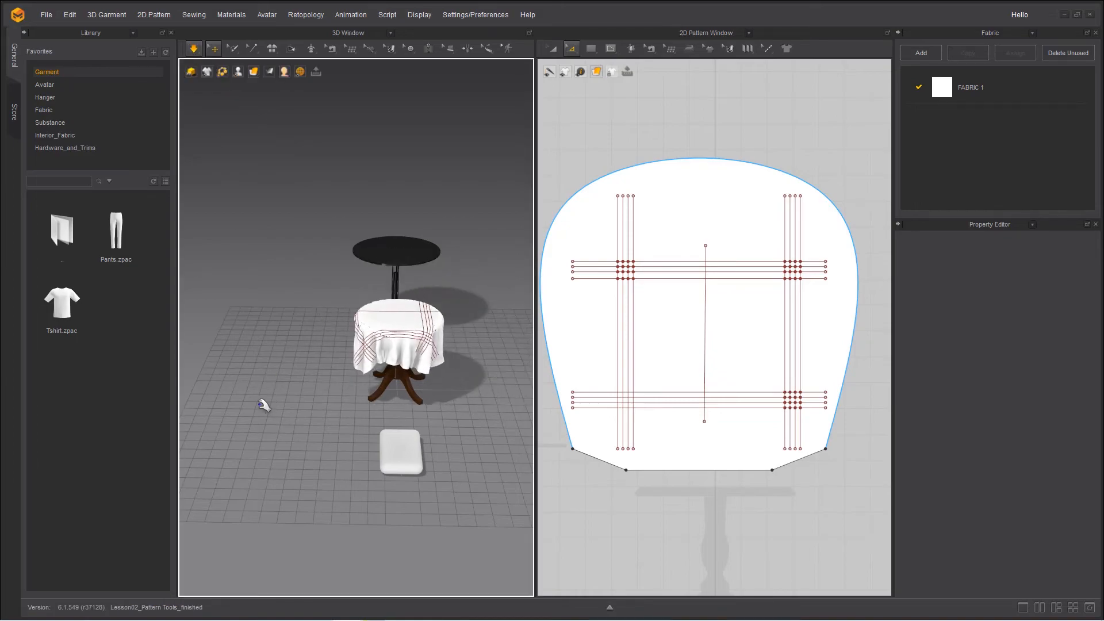
right_drag(264, 402, 85, 372)
right_drag(429, 444, 517, 440)
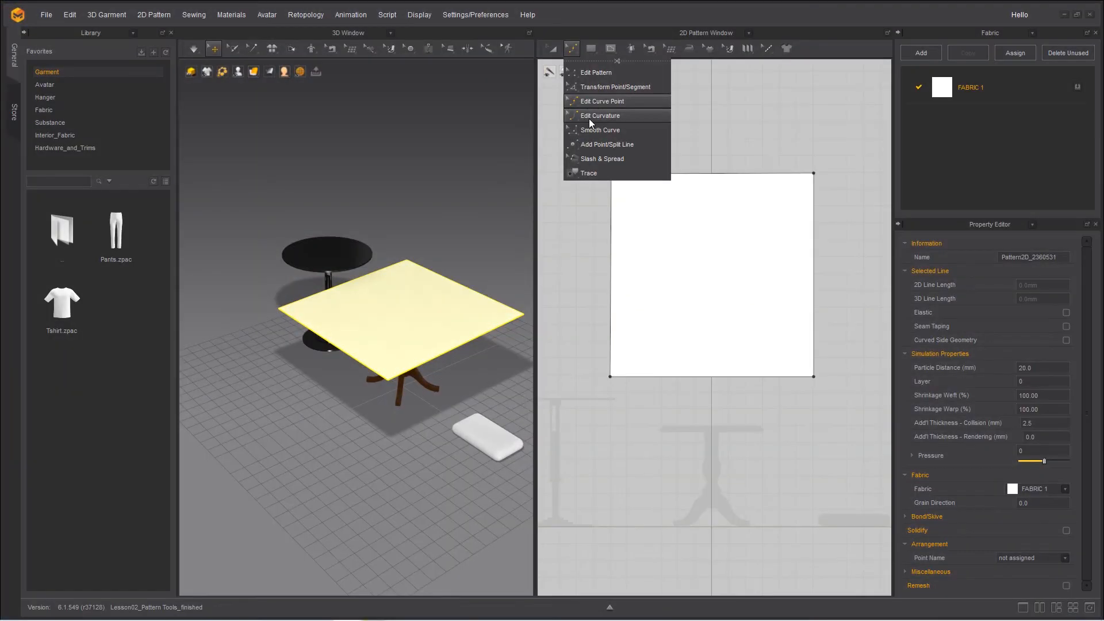
Step: Bow the square's left edge outward to about 1344 mm and its upper edge to about 1250 mm with Edit Curvature
click(589, 115)
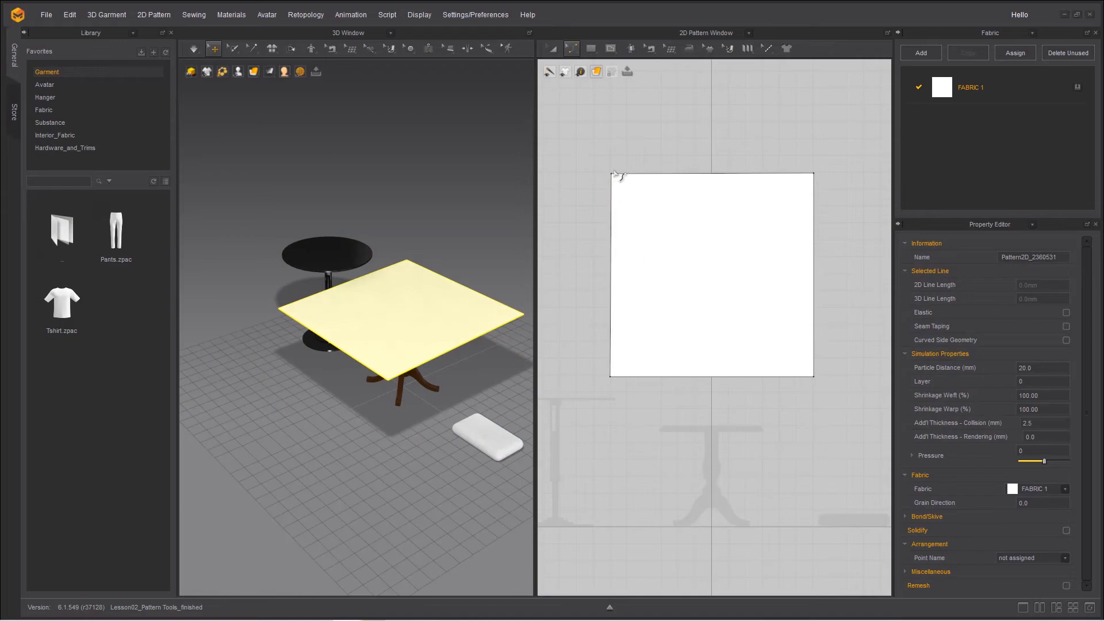
click(619, 181)
drag(635, 180, 576, 184)
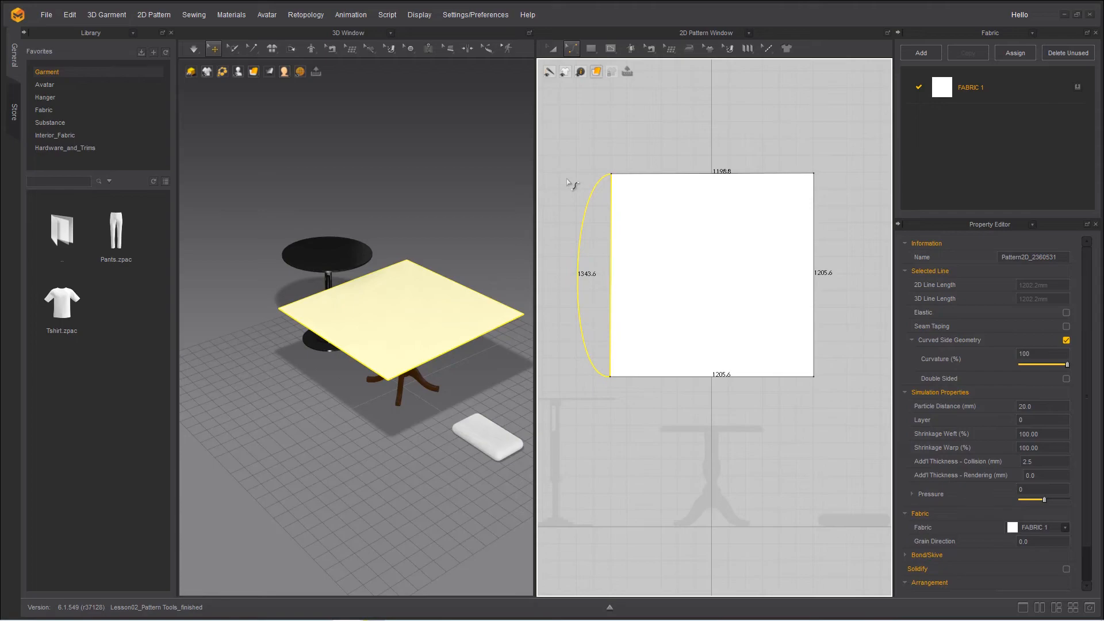
click(717, 173)
drag(717, 173, 722, 150)
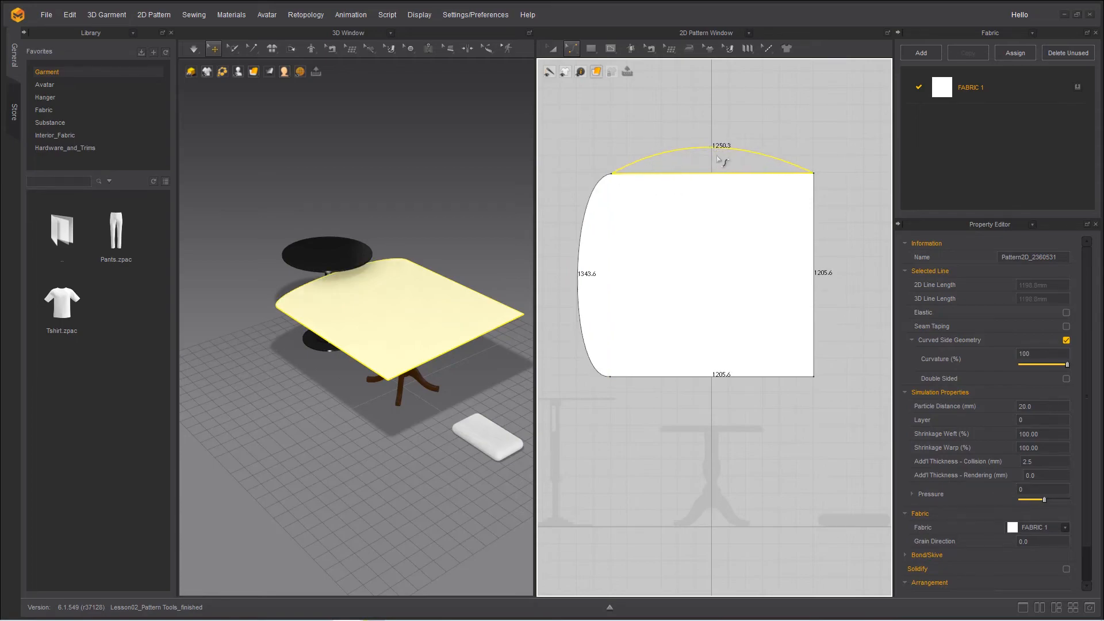
Step: Bow the square's right edge outward to about 1327 mm and curve its lower edge outward with Edit Curvature
click(814, 273)
drag(814, 273, 851, 277)
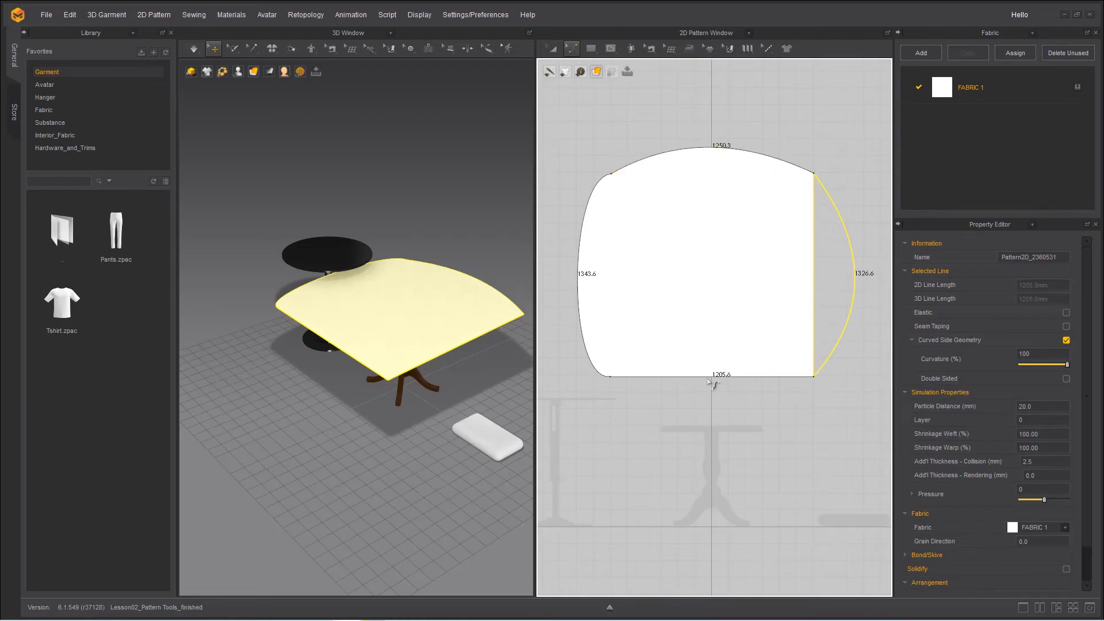
drag(711, 377, 693, 397)
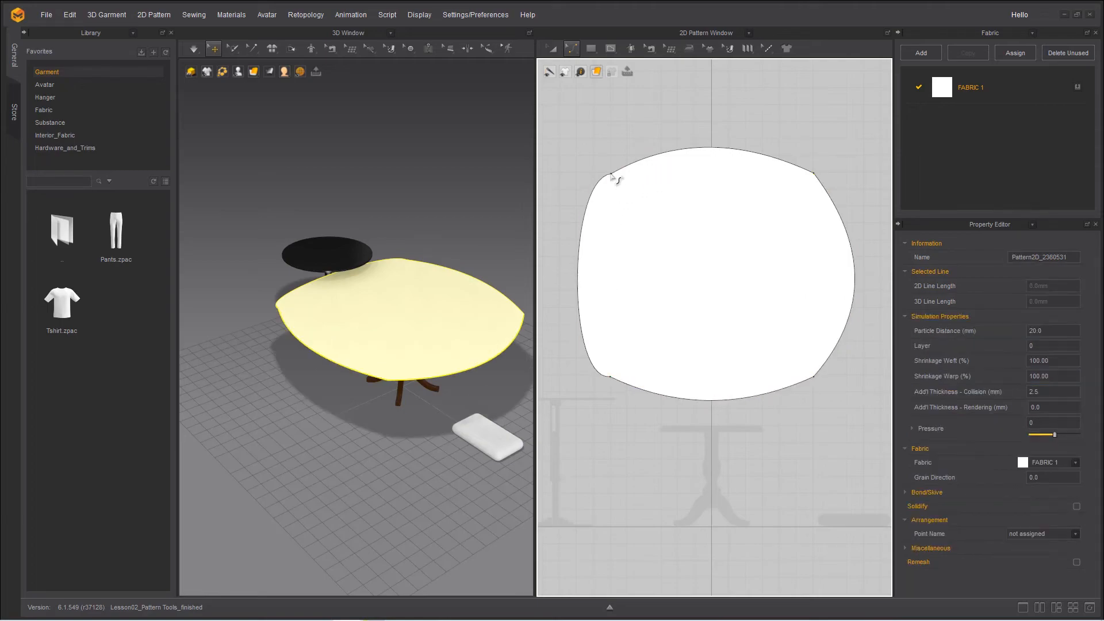
Step: Try reshaping the left edge's curve near its upper corner to about 1320 mm, and switch to Edit Curve Point
drag(612, 176, 598, 203)
click(571, 48)
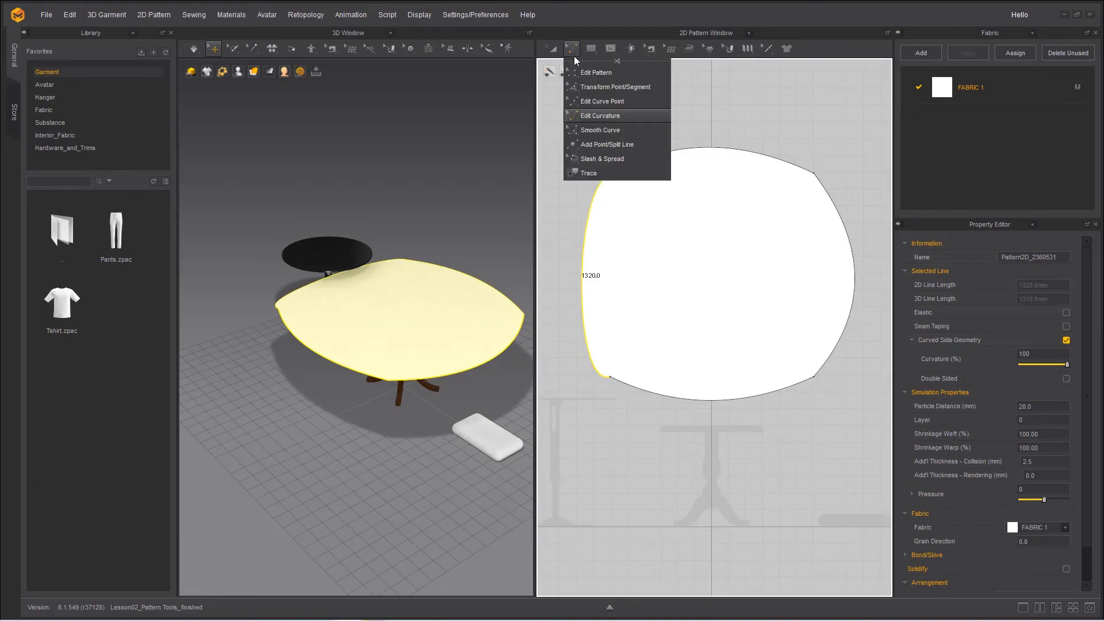
click(589, 101)
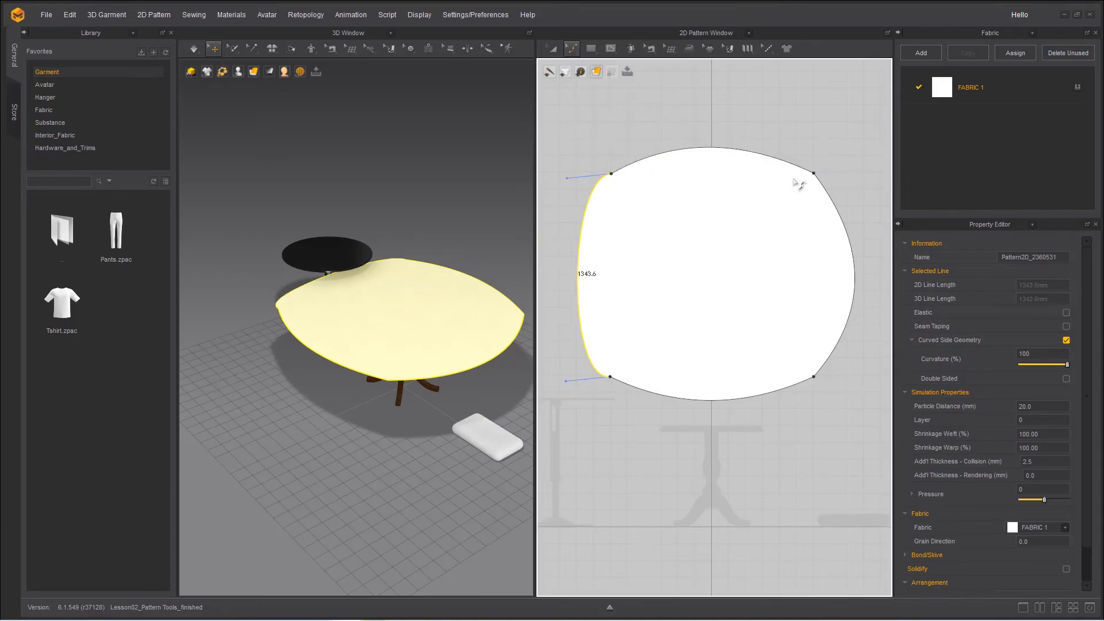
Step: Undo the curvature edits on the cloth's edges
key(ctrl+z)
key(ctrl+z)
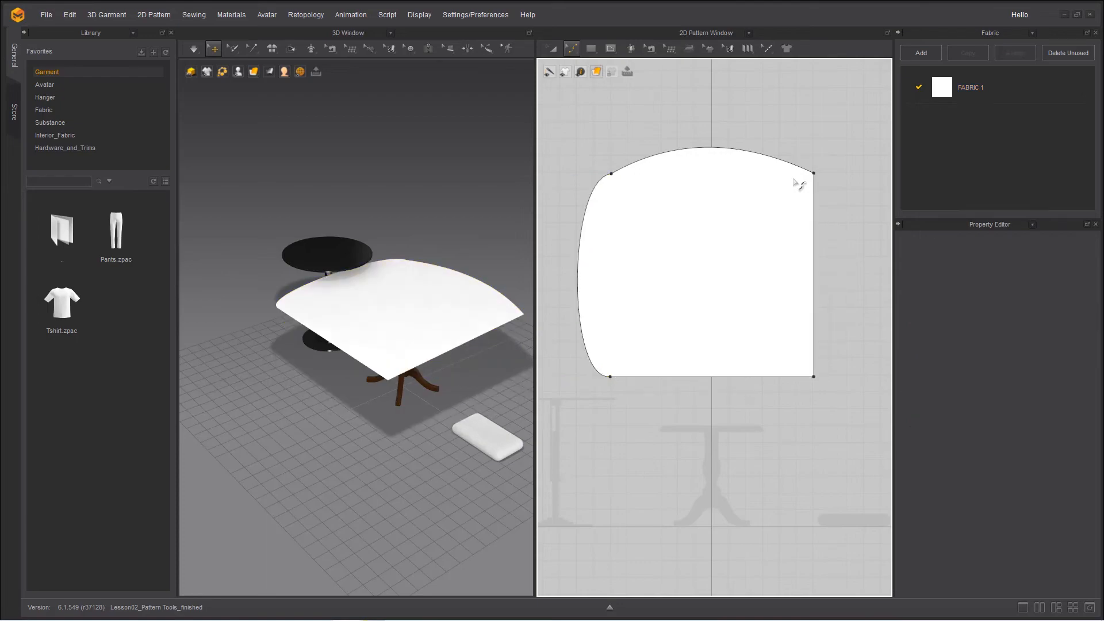
key(ctrl+z)
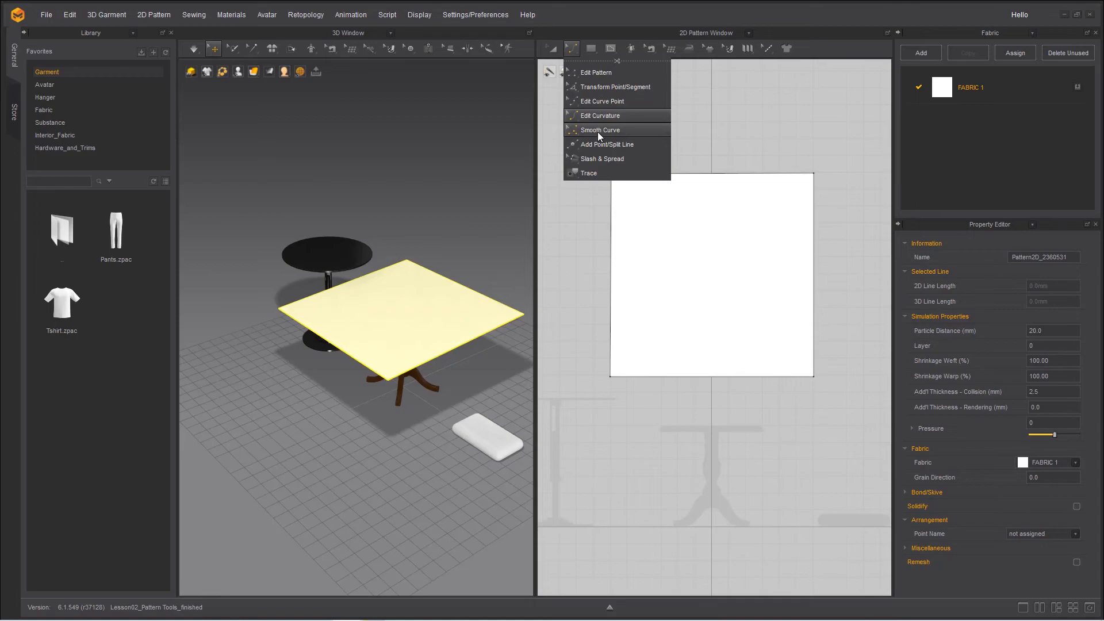
Step: Round the square's upper-right corner and its lower-right corner, the latter by about 658 mm along each edge, with Smooth Curve
click(598, 132)
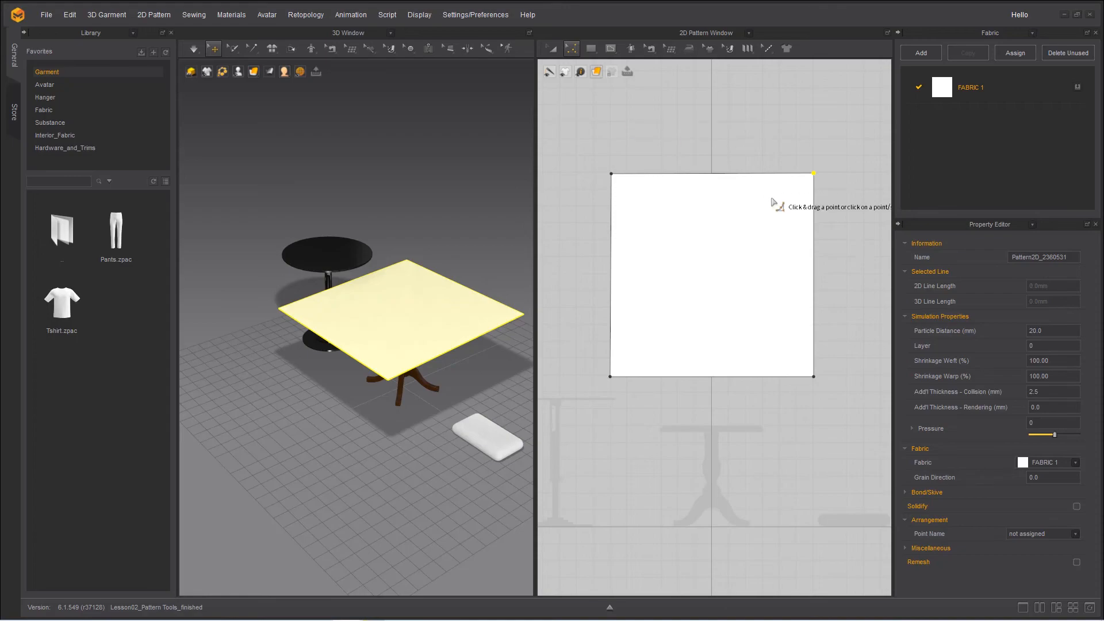
mouse_move(747, 50)
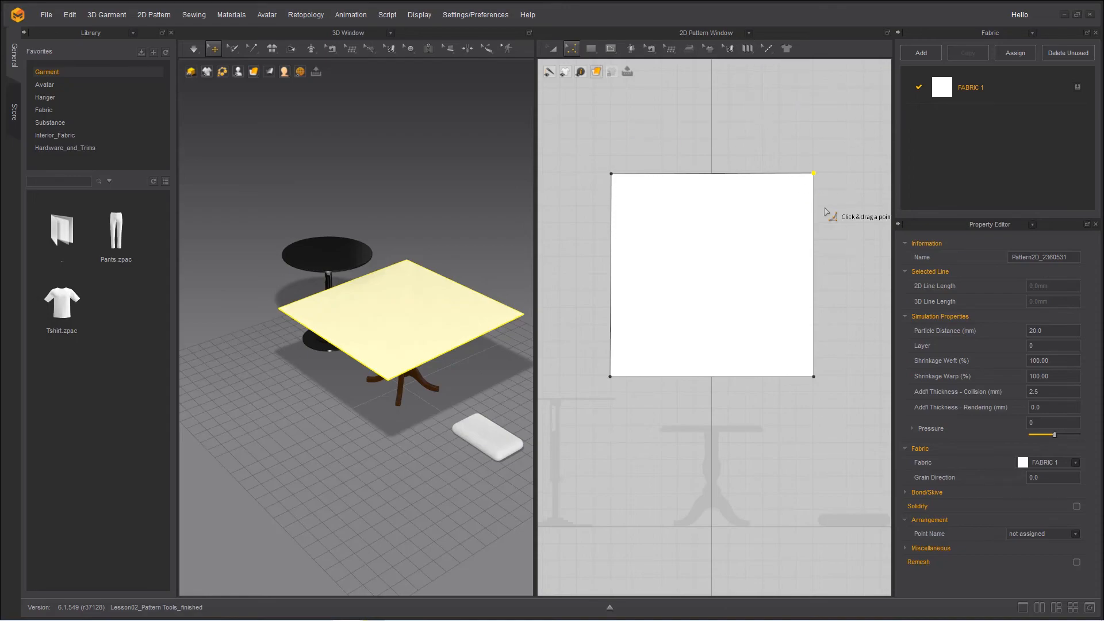
click(821, 178)
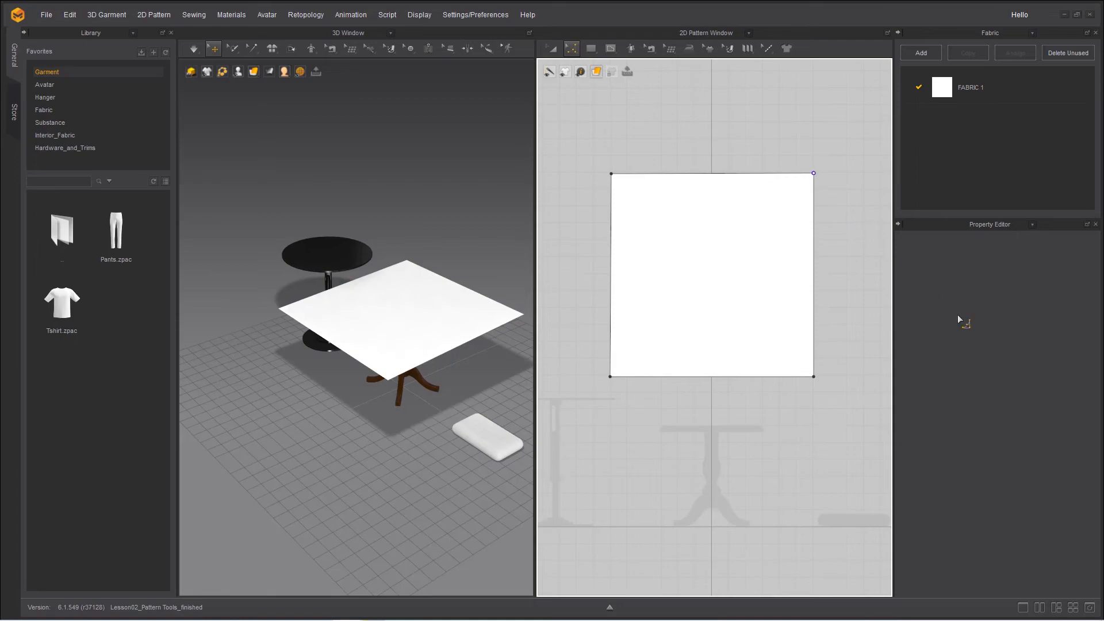
drag(957, 316, 849, 344)
drag(813, 376, 715, 323)
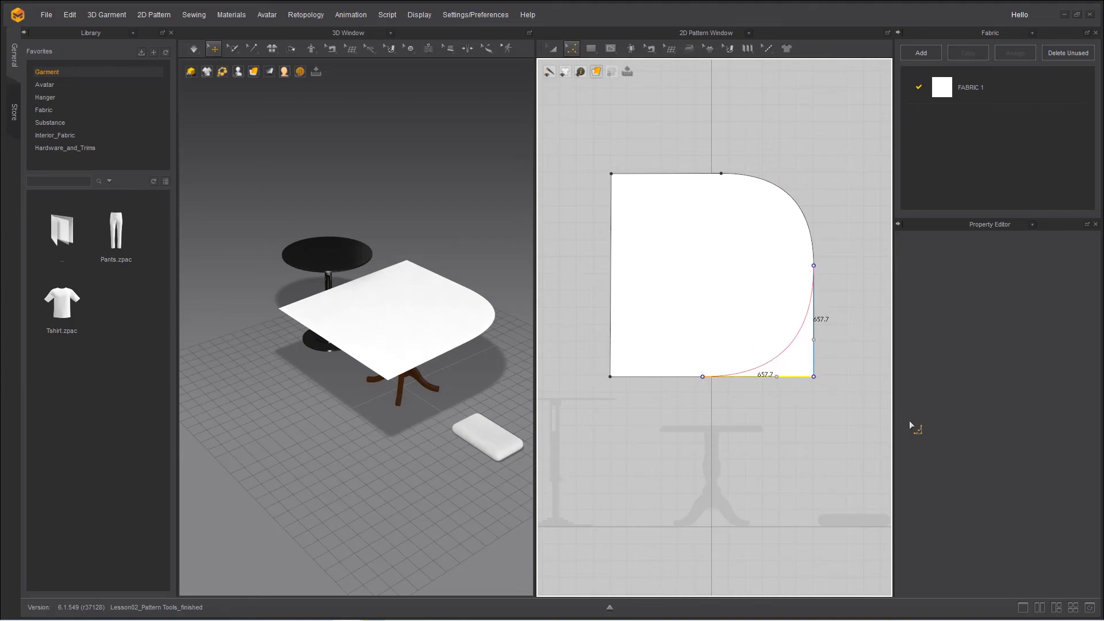
click(817, 271)
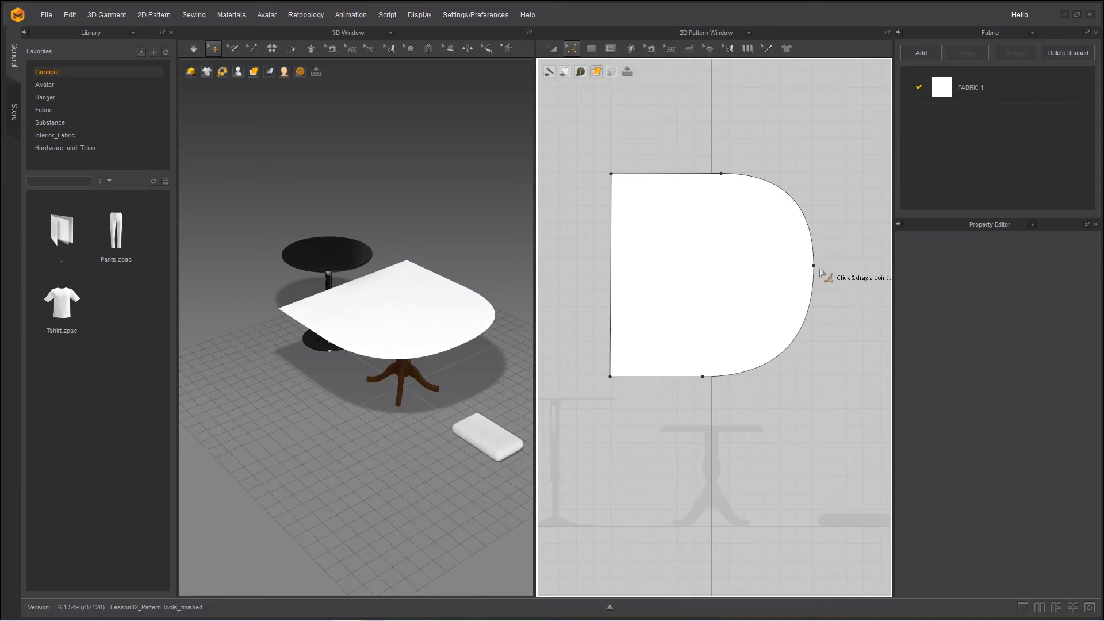
click(570, 49)
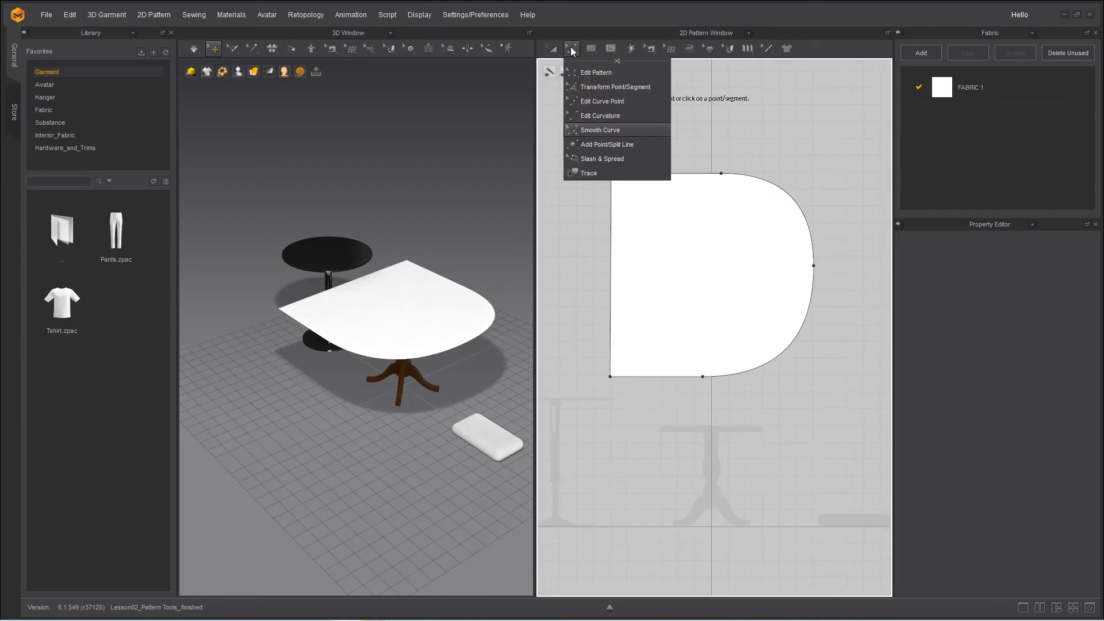
click(578, 69)
click(812, 271)
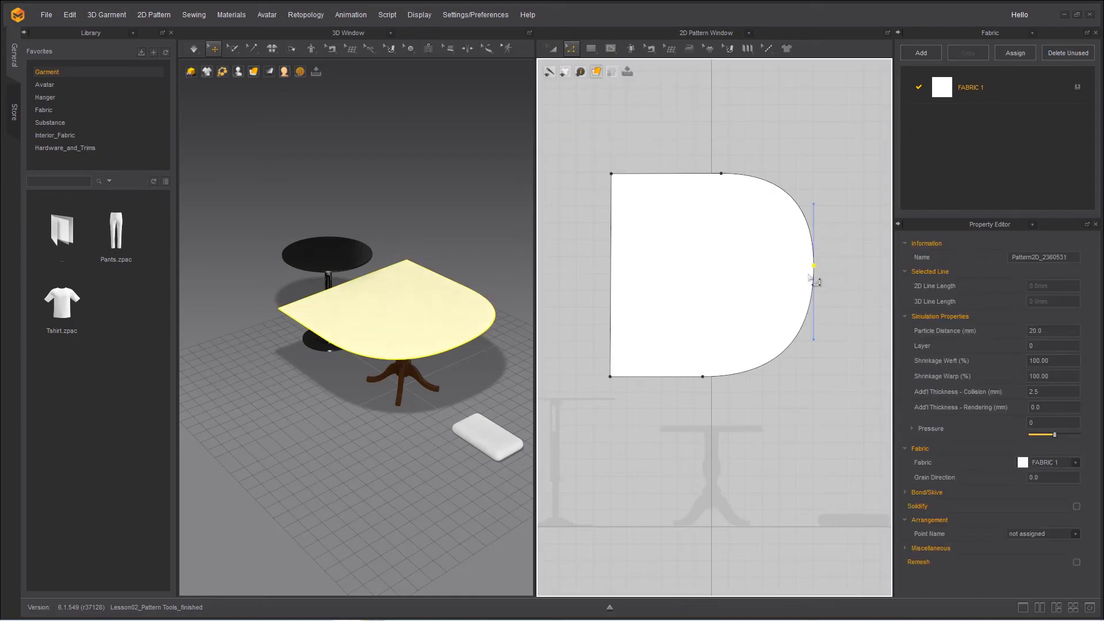
right_click(815, 268)
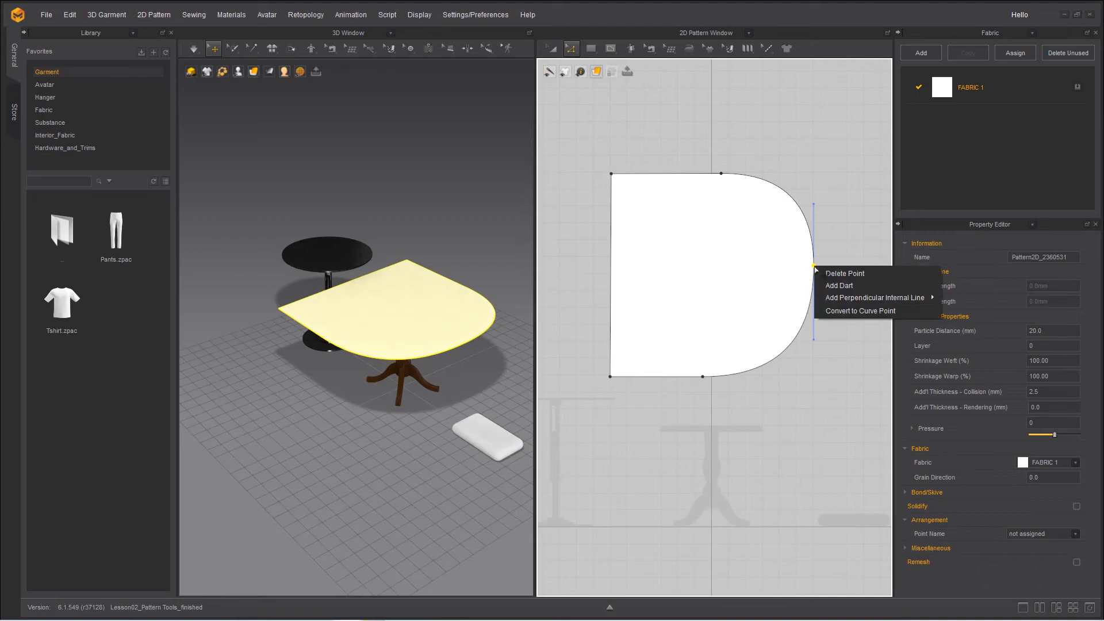
key(Escape)
key(a)
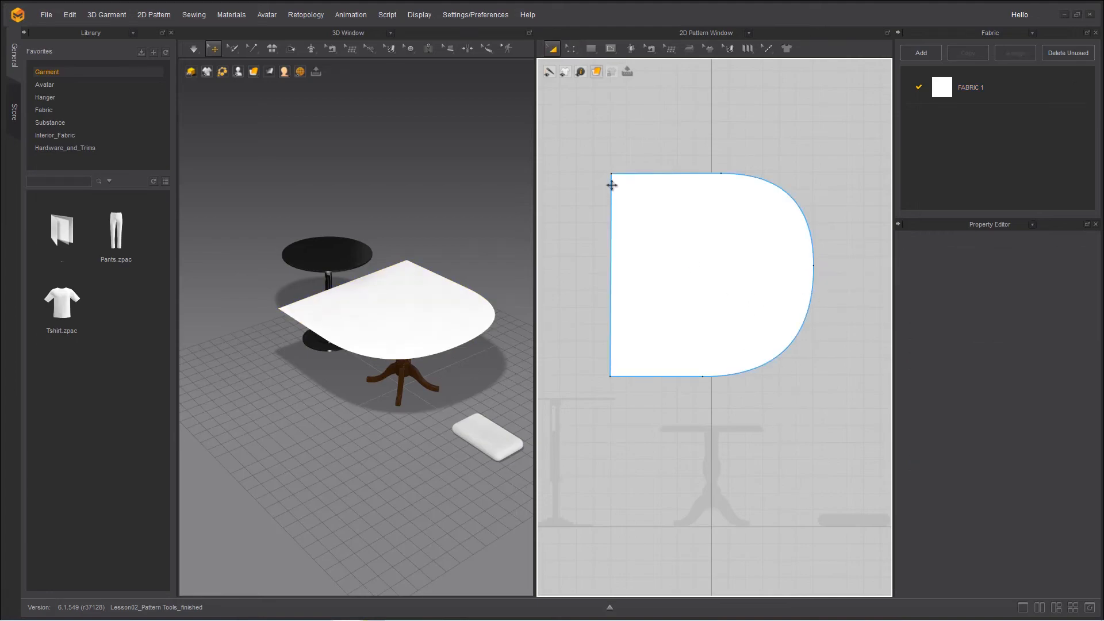
Step: Round the pattern's upper-left corner and its lower-left corner, the latter by about 548 mm along each edge, with Smooth Curve
click(570, 48)
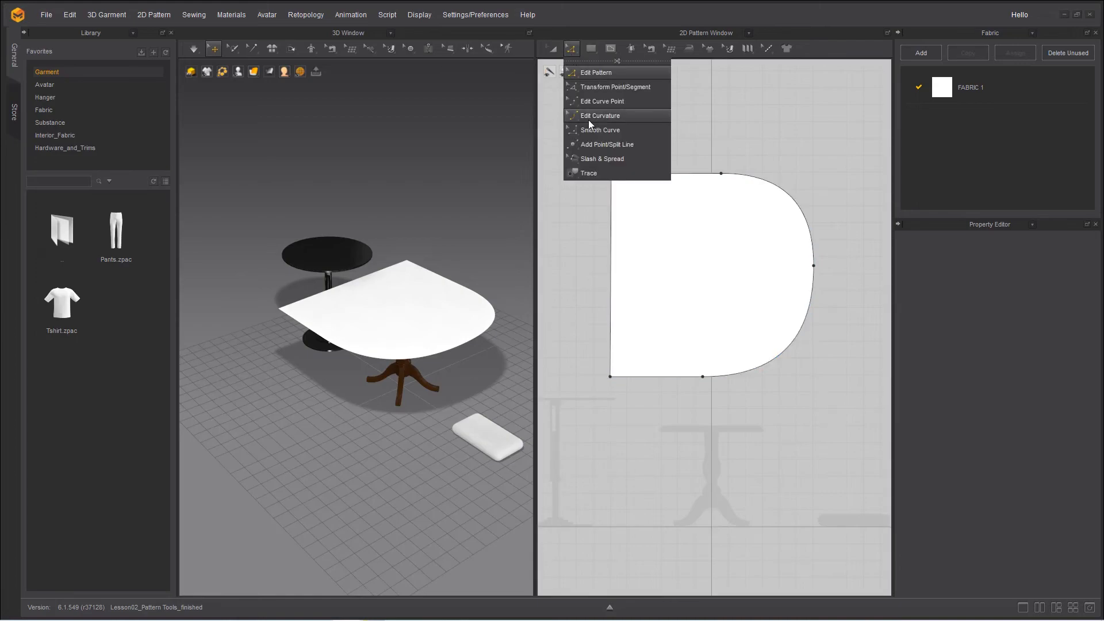
click(584, 133)
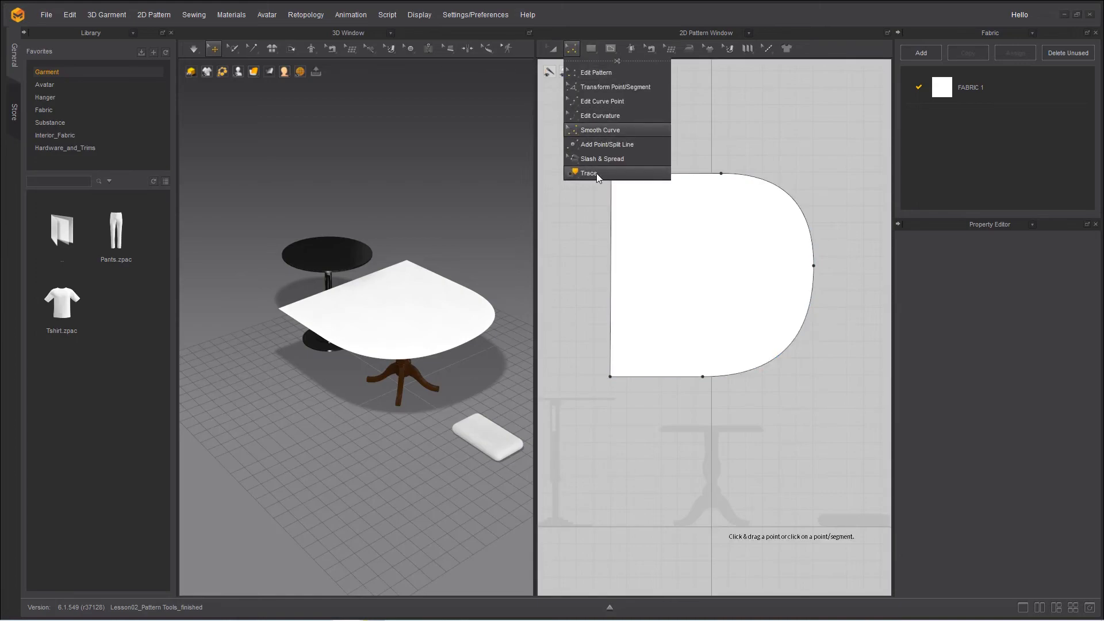
drag(611, 174, 706, 264)
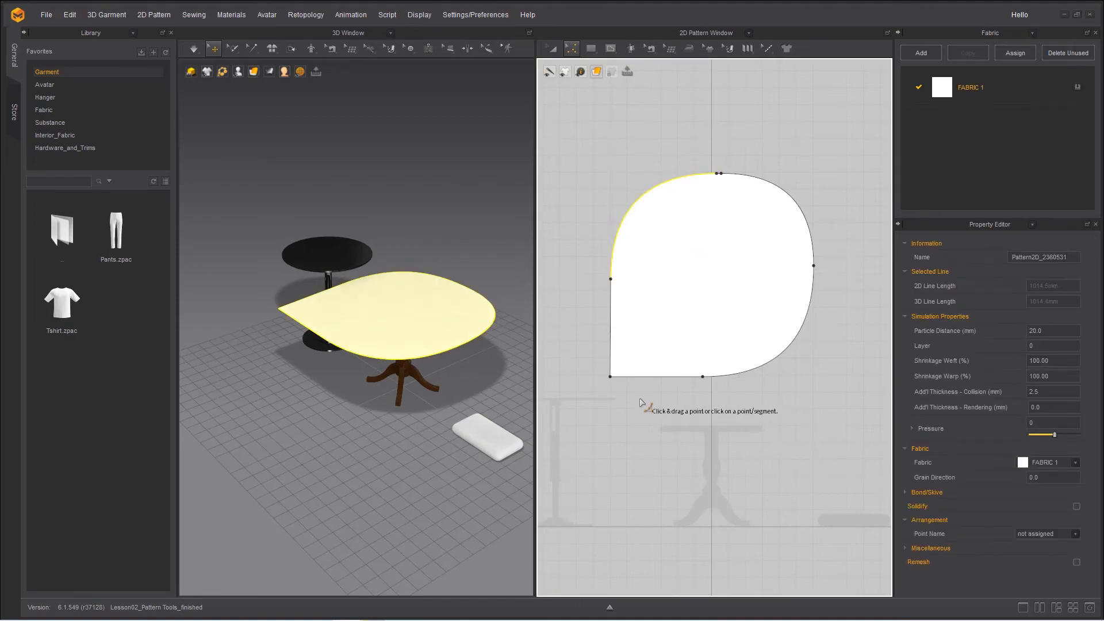
drag(615, 379, 702, 328)
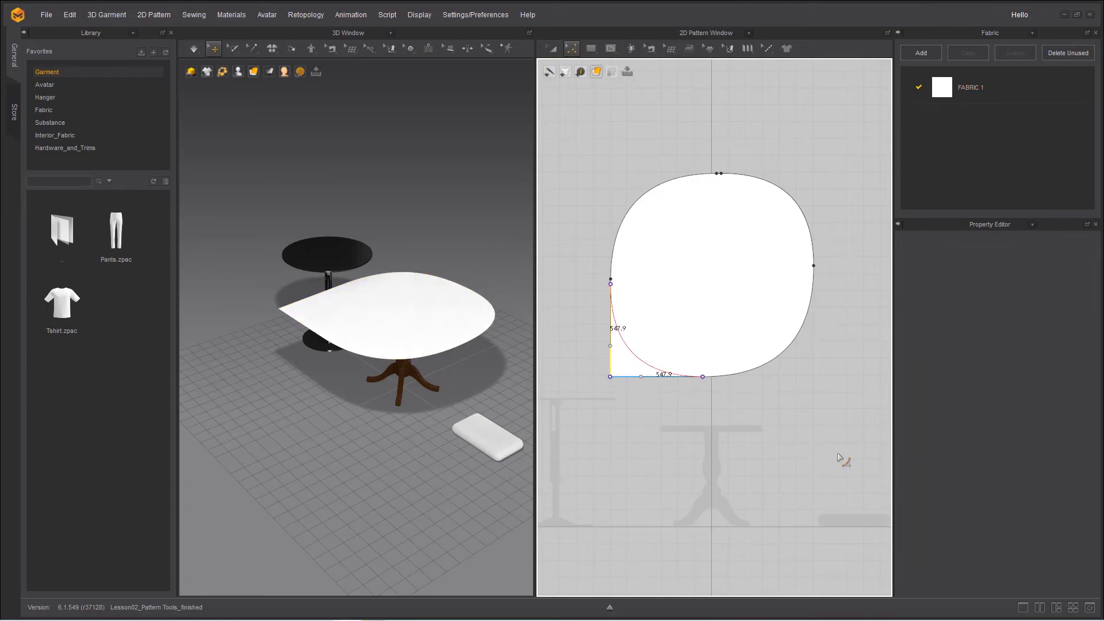
click(838, 457)
Step: Simulate the rounded cloth to drape it over the wooden table, stop the simulation, and inspect the drape up close
click(194, 48)
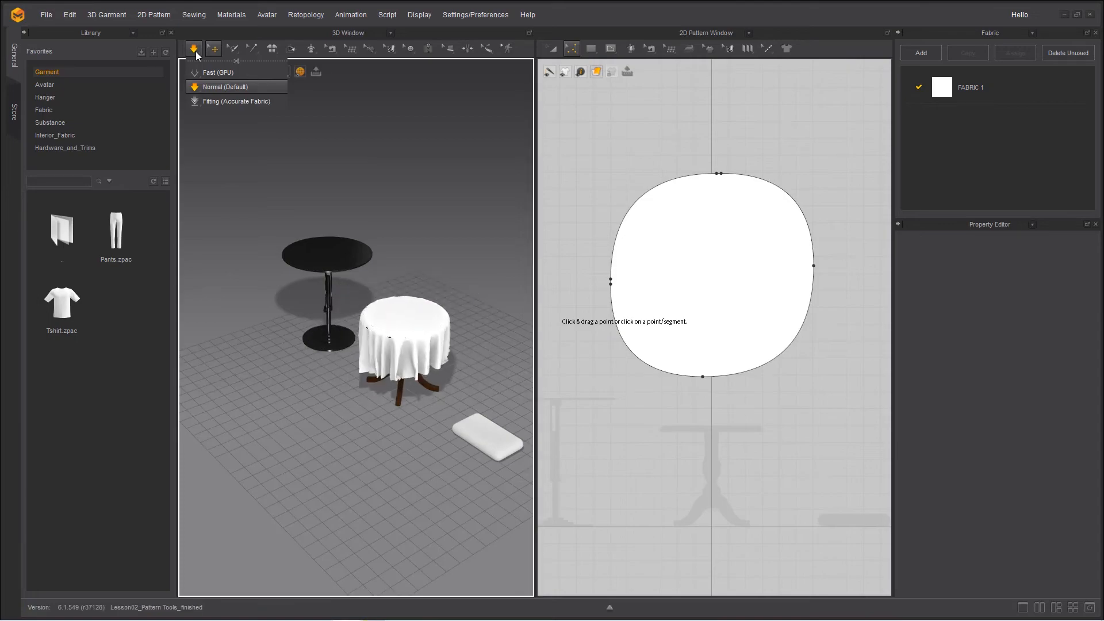
click(194, 49)
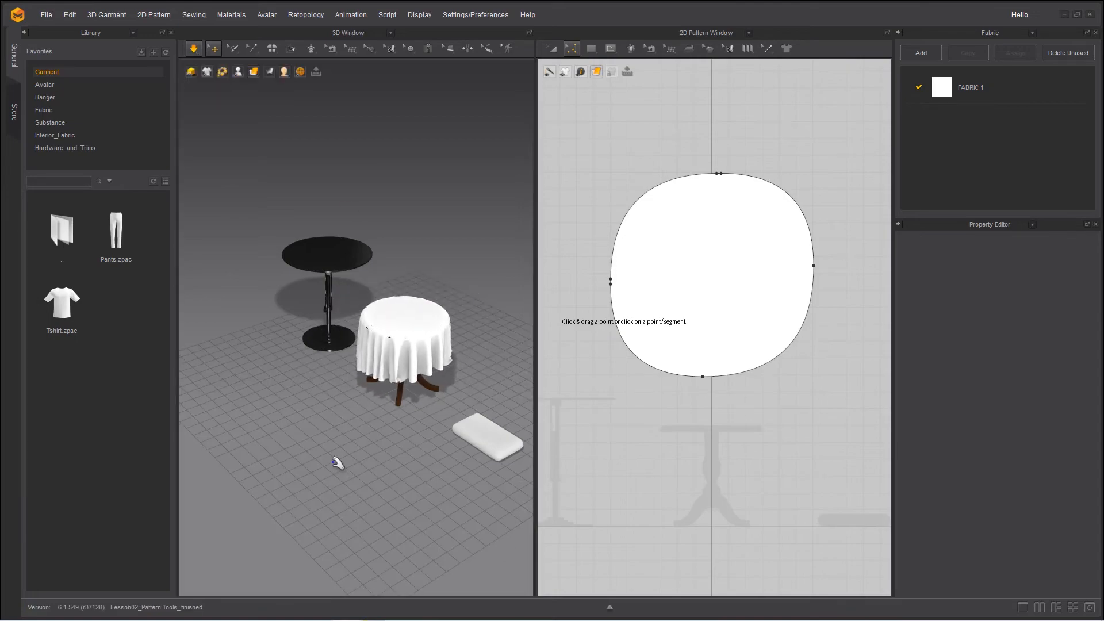
right_drag(338, 459, 407, 462)
scroll(409, 463, up, 5)
middle_drag(419, 471, 345, 459)
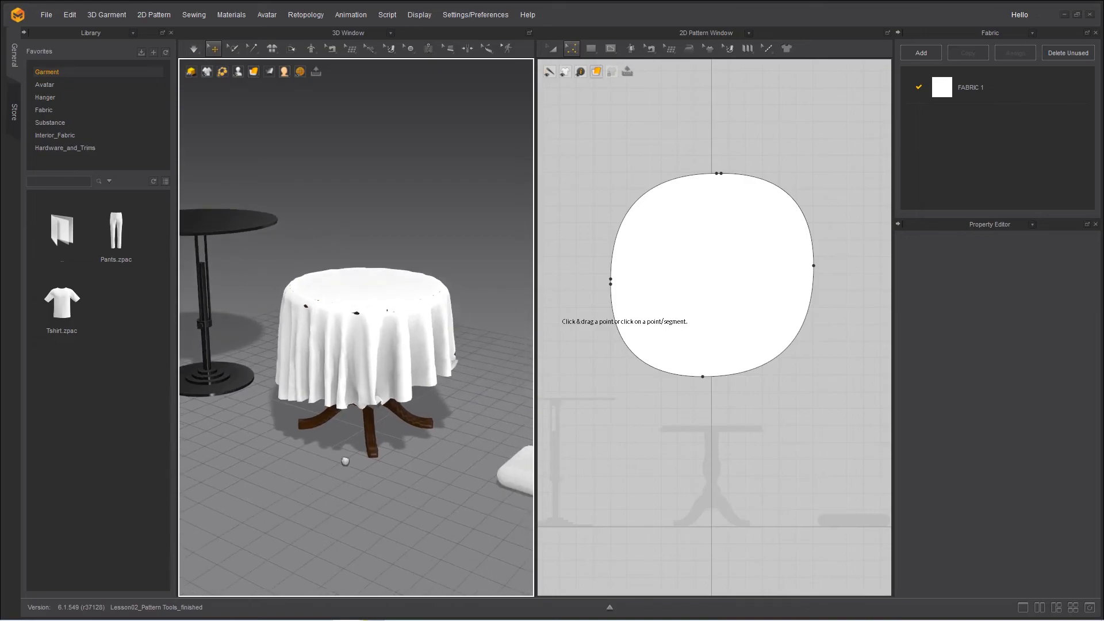
right_drag(345, 458, 369, 468)
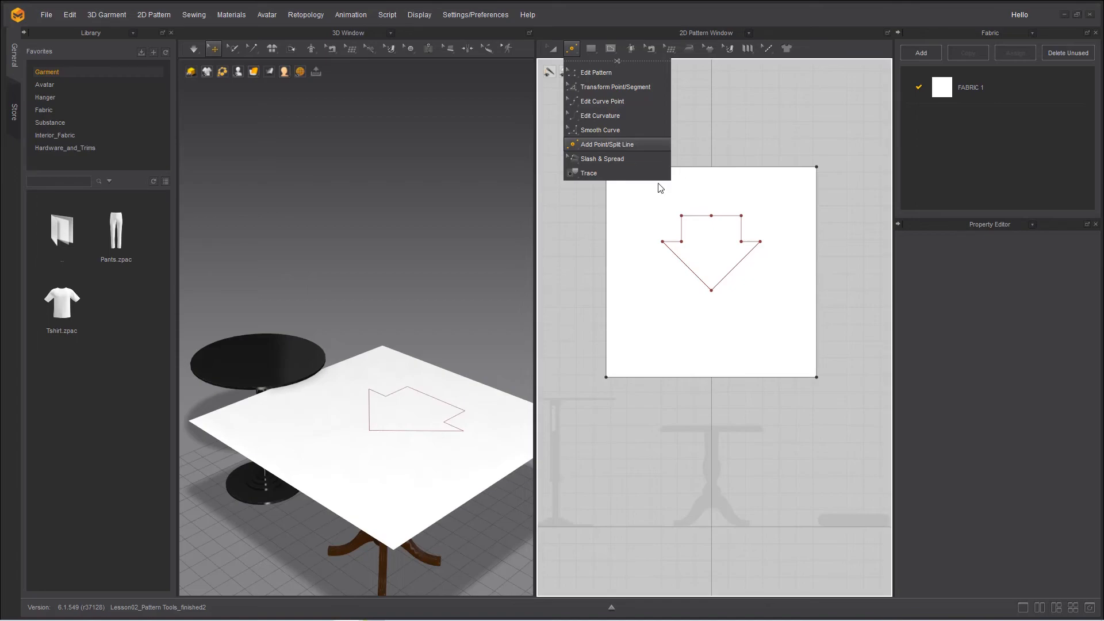
Step: Try splitting the square's upper edge into two lines with Add Point/Split Line, setting Line 1 to 620.8 mm
click(619, 143)
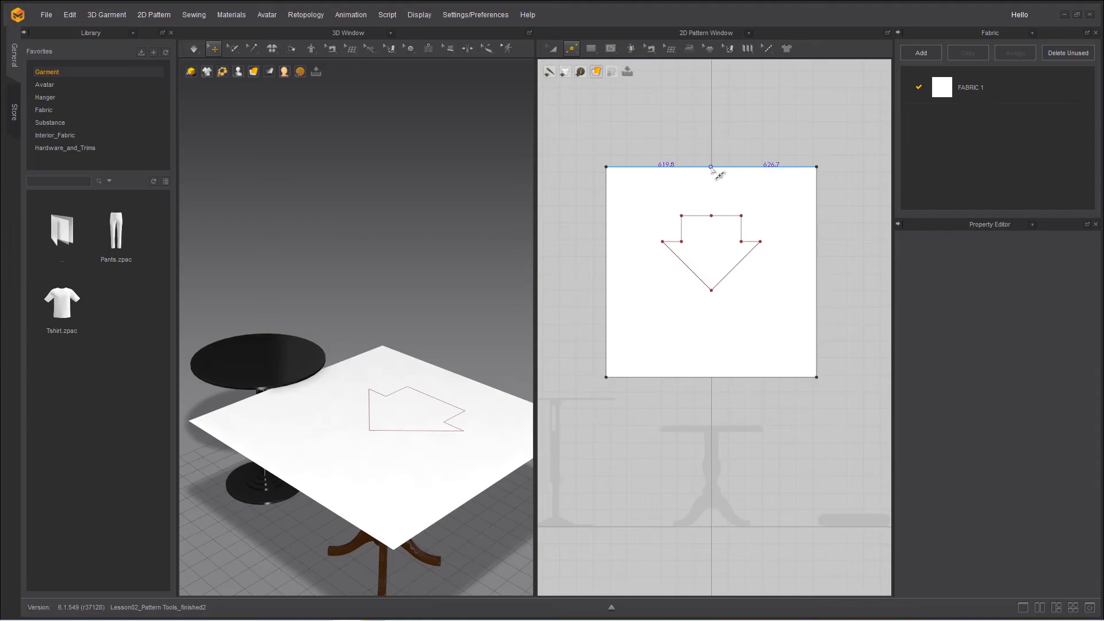
right_click(712, 166)
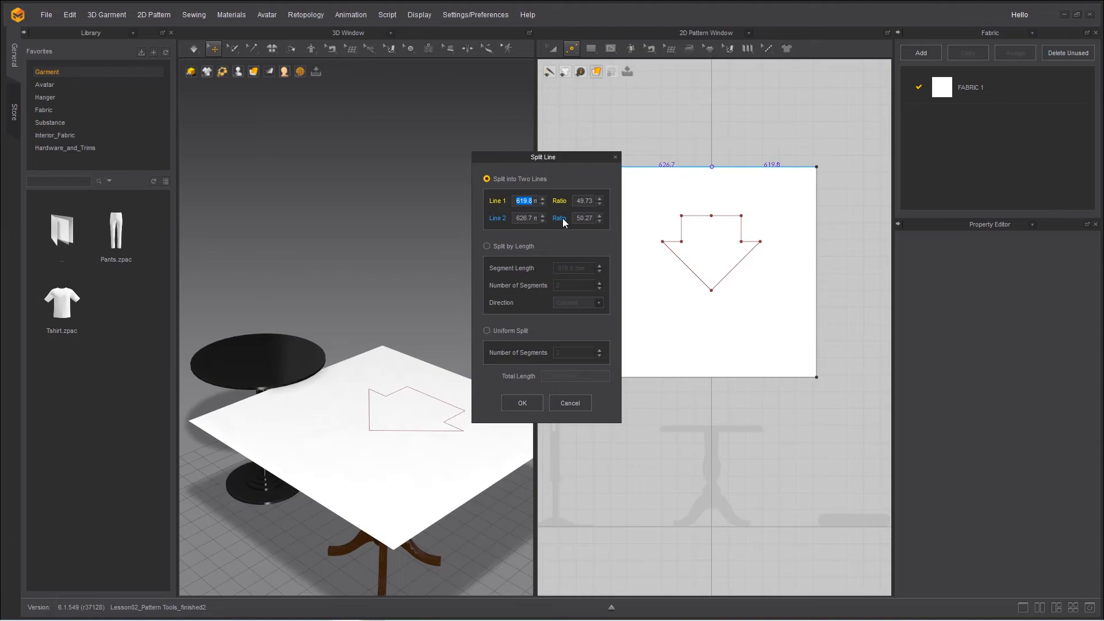
drag(530, 158, 542, 171)
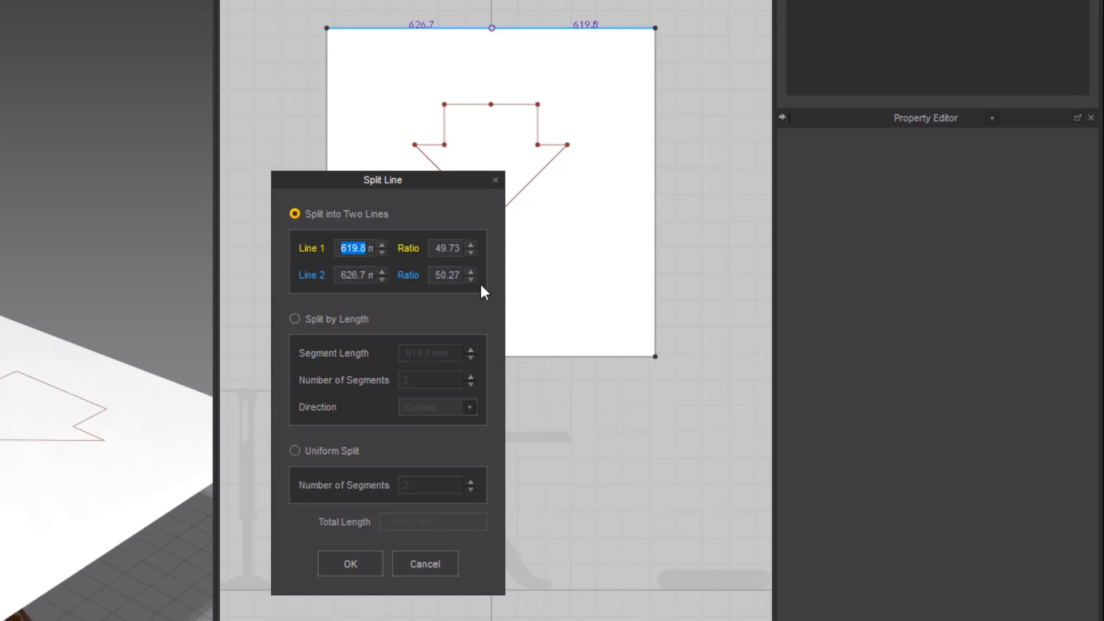
drag(379, 182, 479, 62)
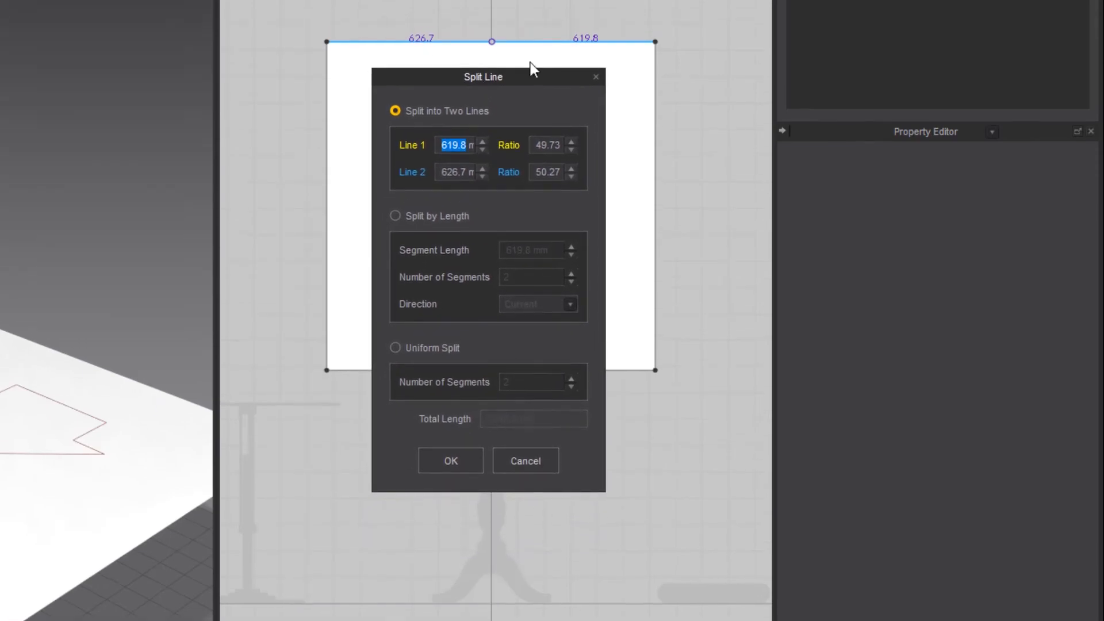
click(482, 197)
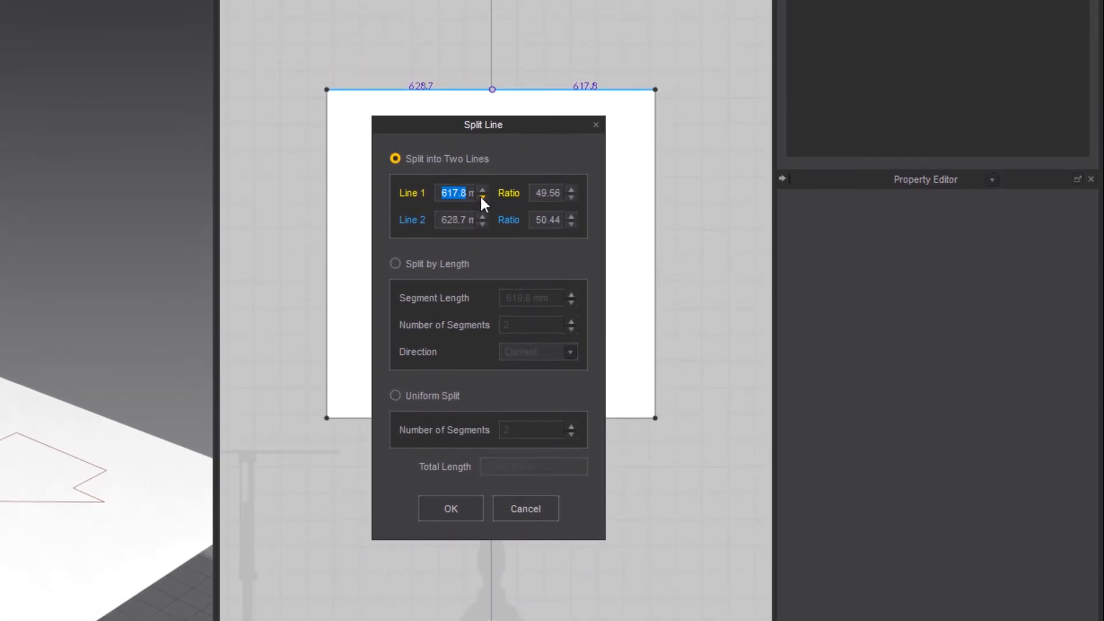
click(482, 198)
click(482, 197)
click(481, 197)
click(483, 189)
click(483, 189)
click(483, 190)
click(483, 189)
Step: Try splitting the upper edge by length, with a 400 mm segment length and 3 segments
click(395, 264)
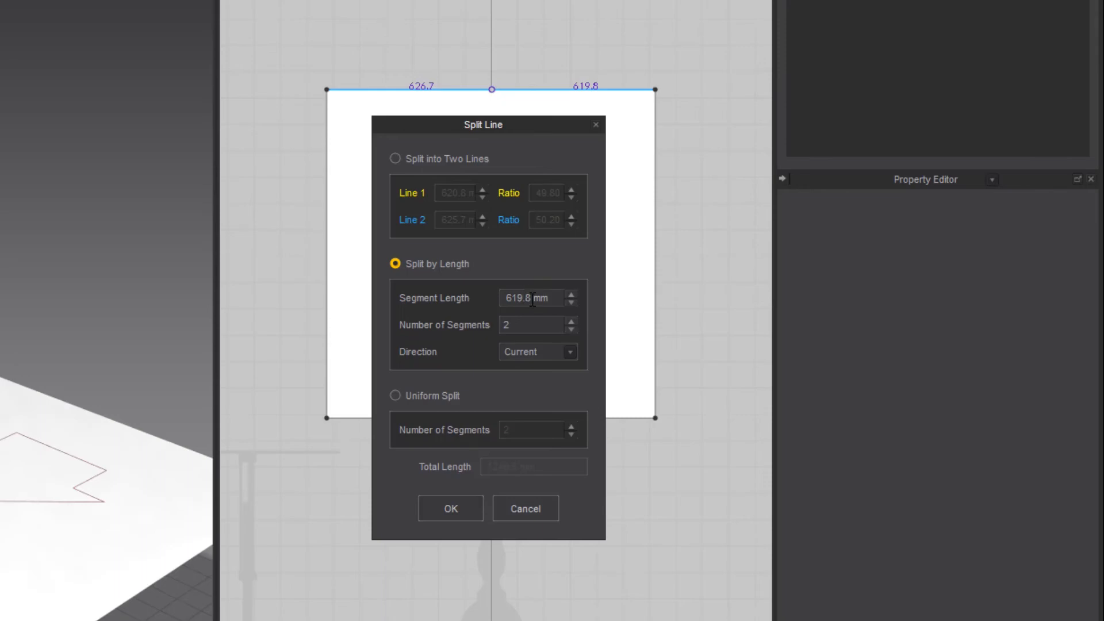
drag(532, 299, 433, 301)
text(400)
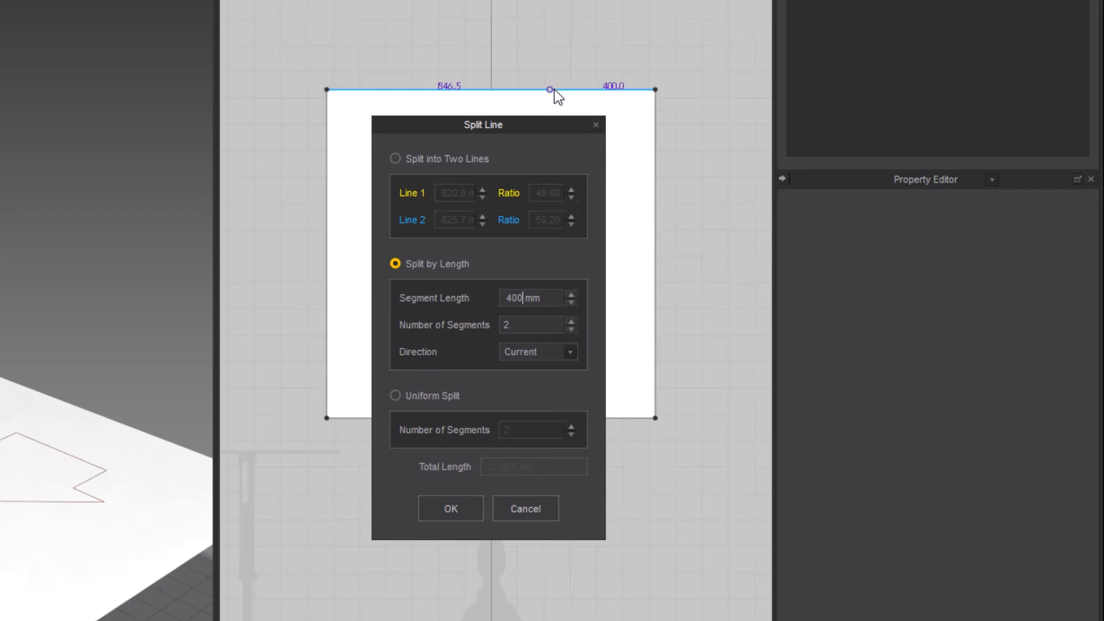
click(571, 321)
Step: Try a uniform split of the upper edge into 5 segments, and cancel the split
click(394, 395)
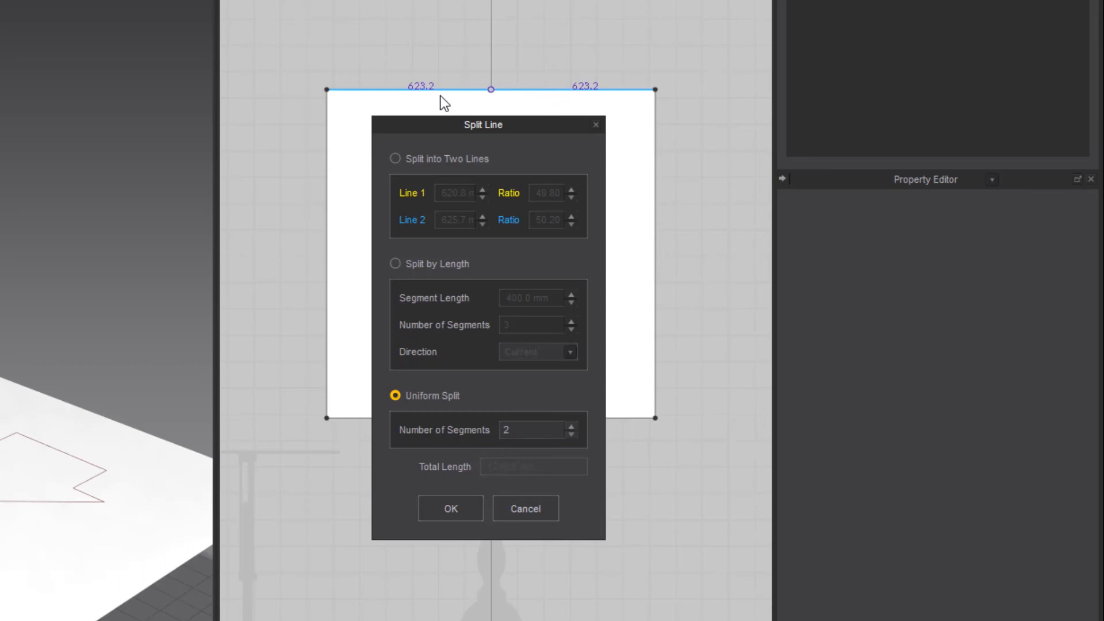
click(572, 427)
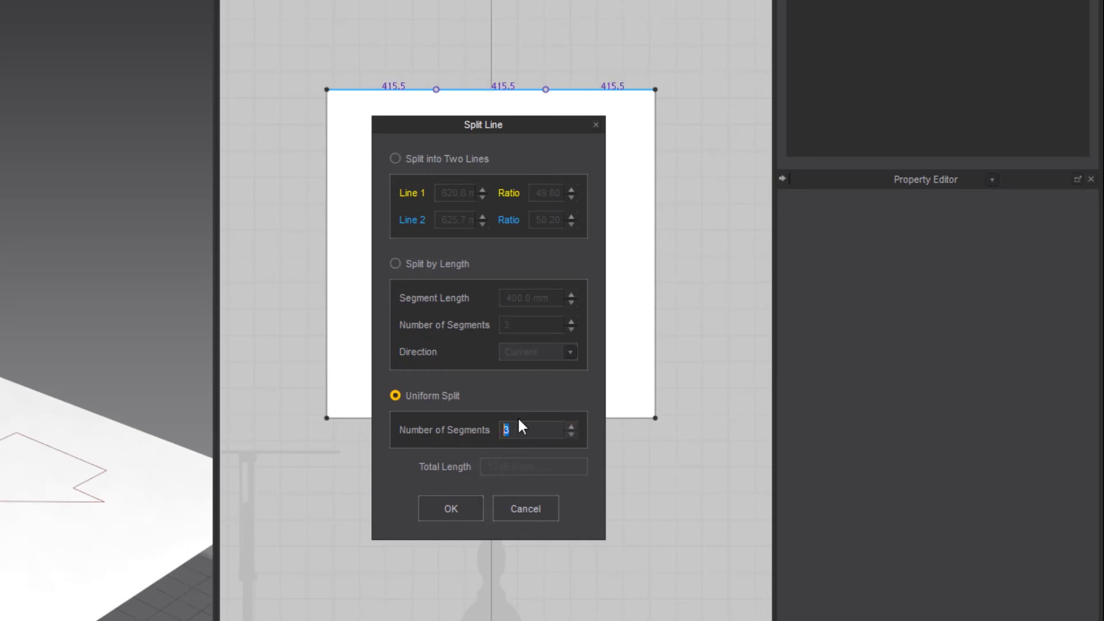
click(572, 426)
click(572, 426)
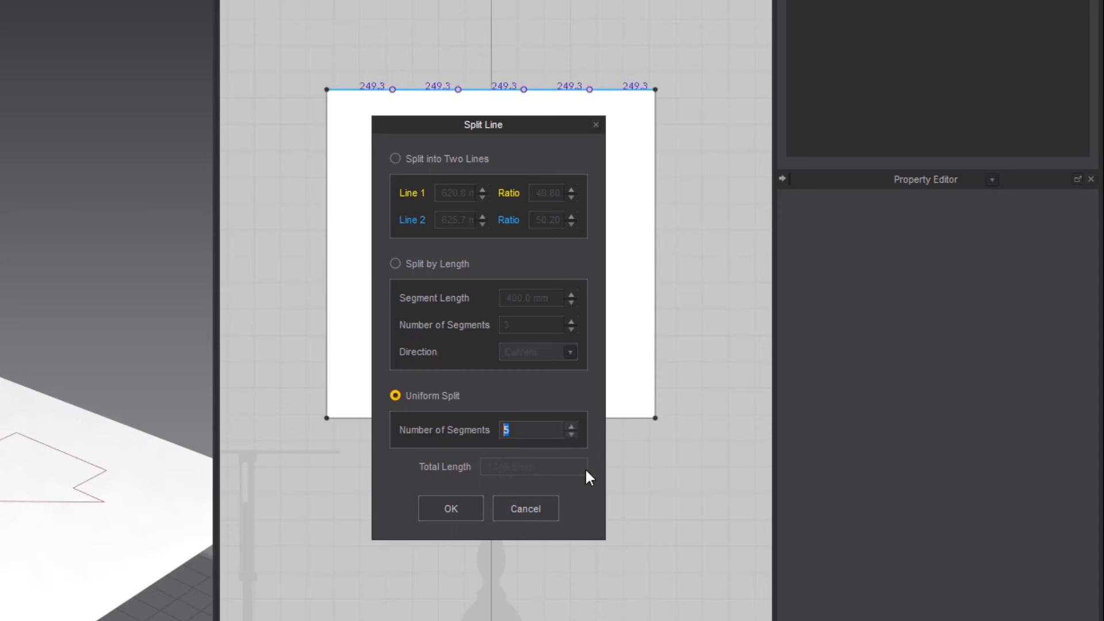
click(541, 506)
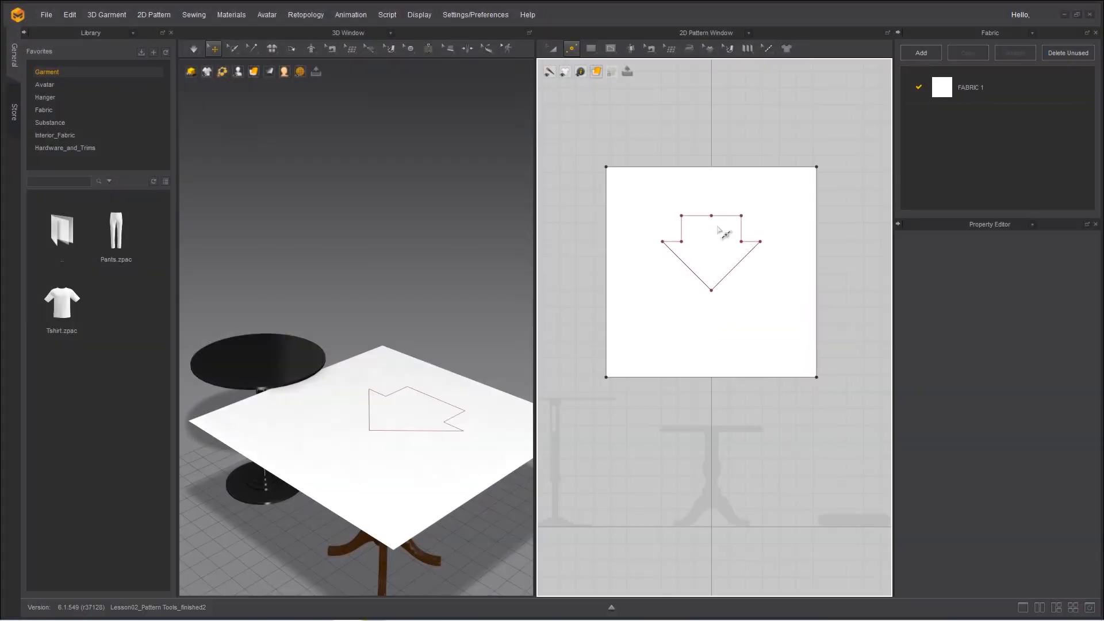
Step: Slash the square vertically through its centre with Slash & Spread and rotate the left half outward by about 24°, spreading the lower edge about 521 mm
click(572, 49)
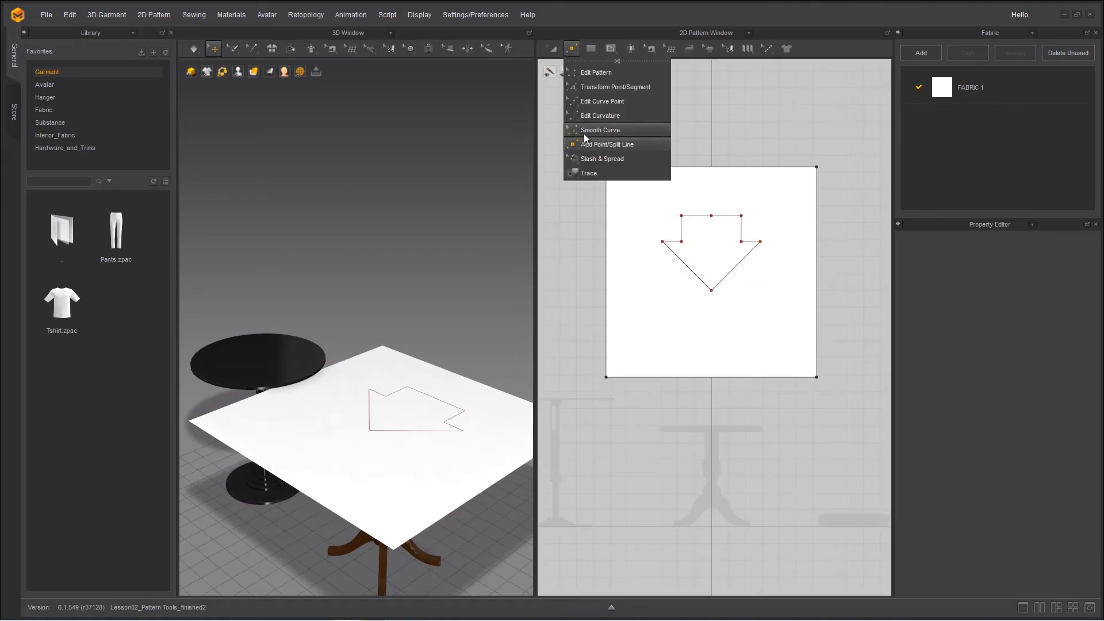
click(603, 160)
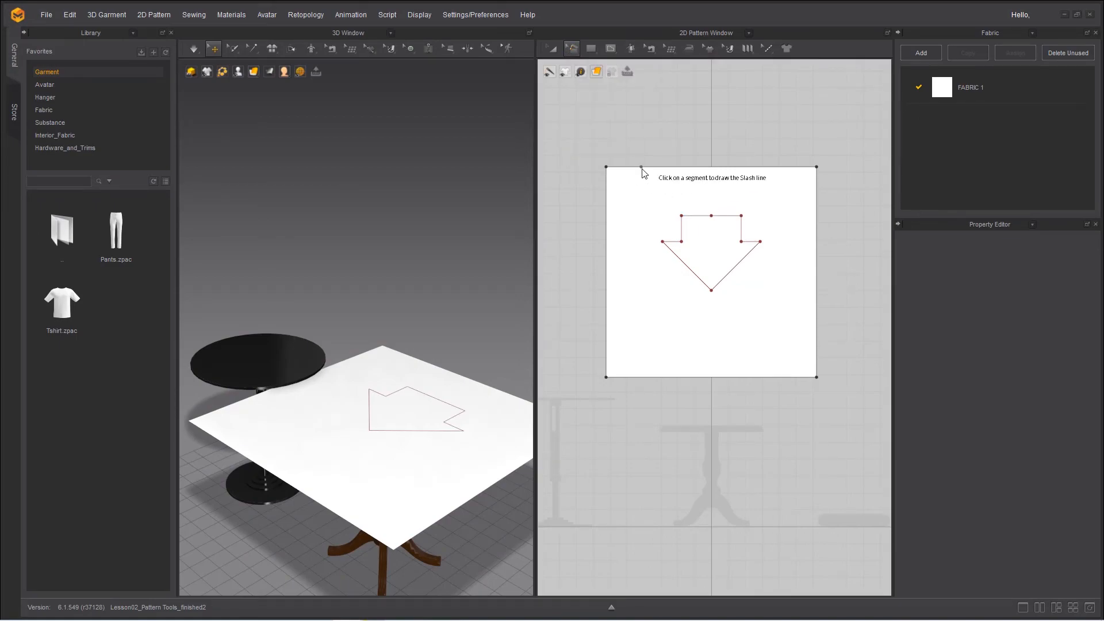
click(712, 168)
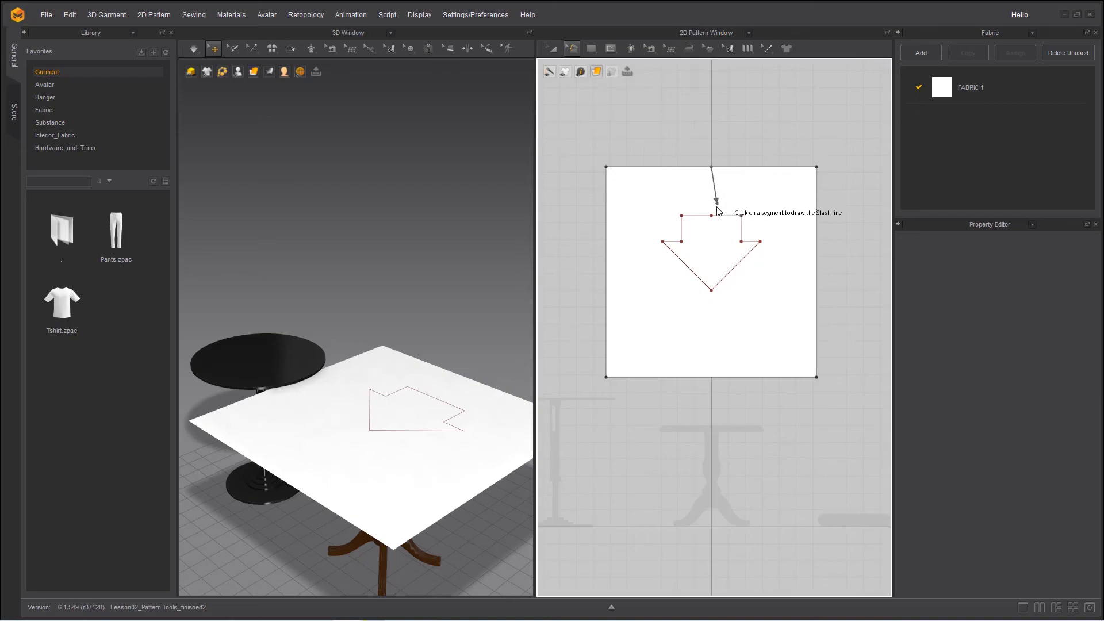
click(712, 376)
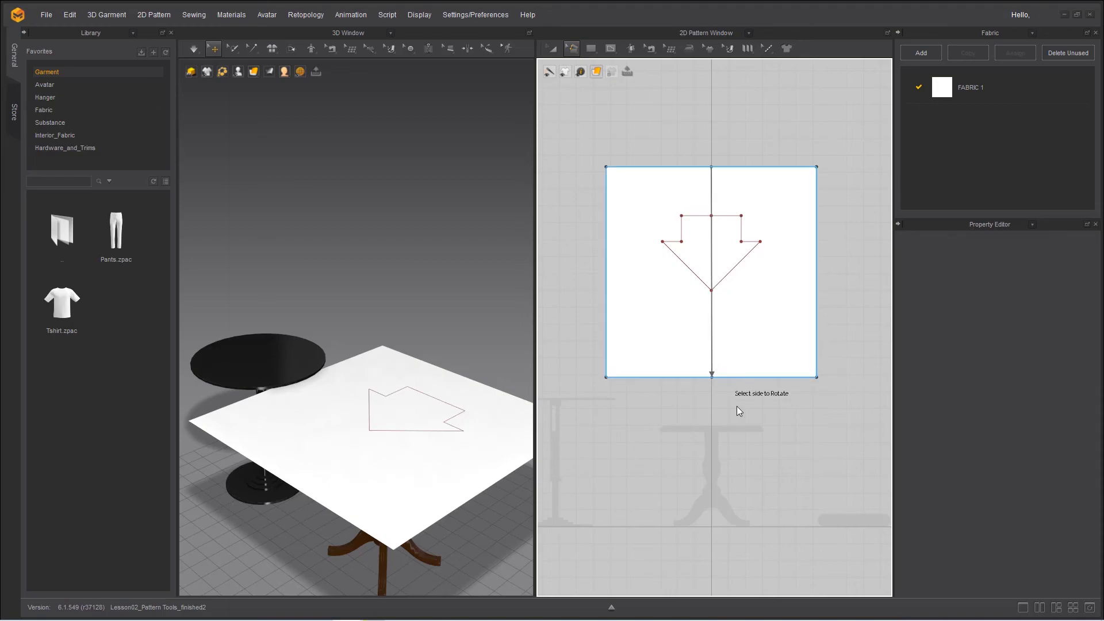
click(648, 297)
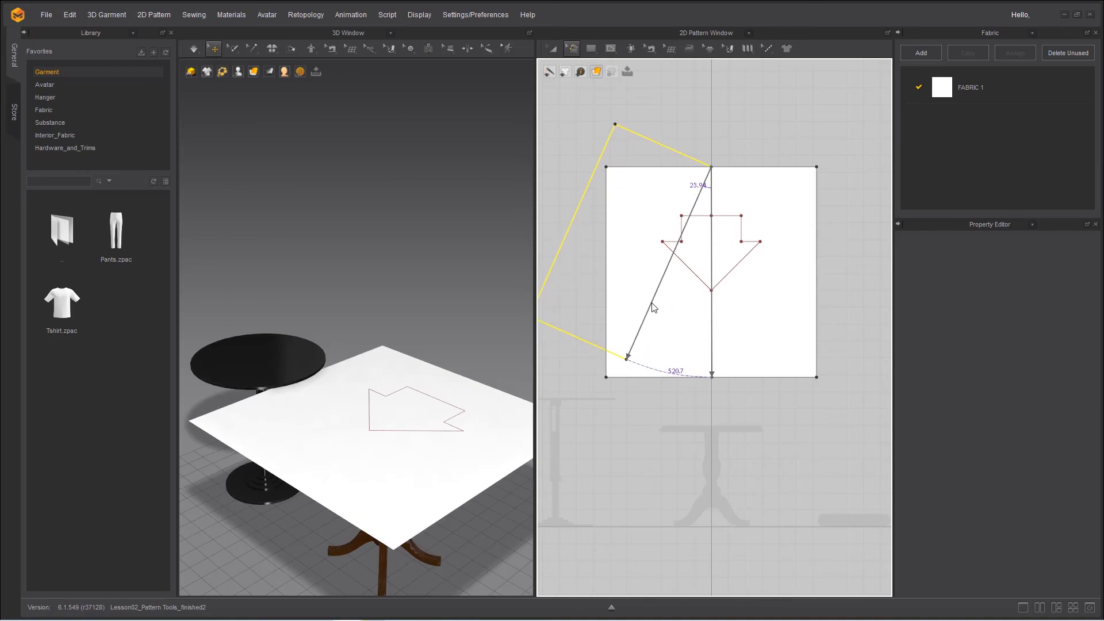
click(649, 306)
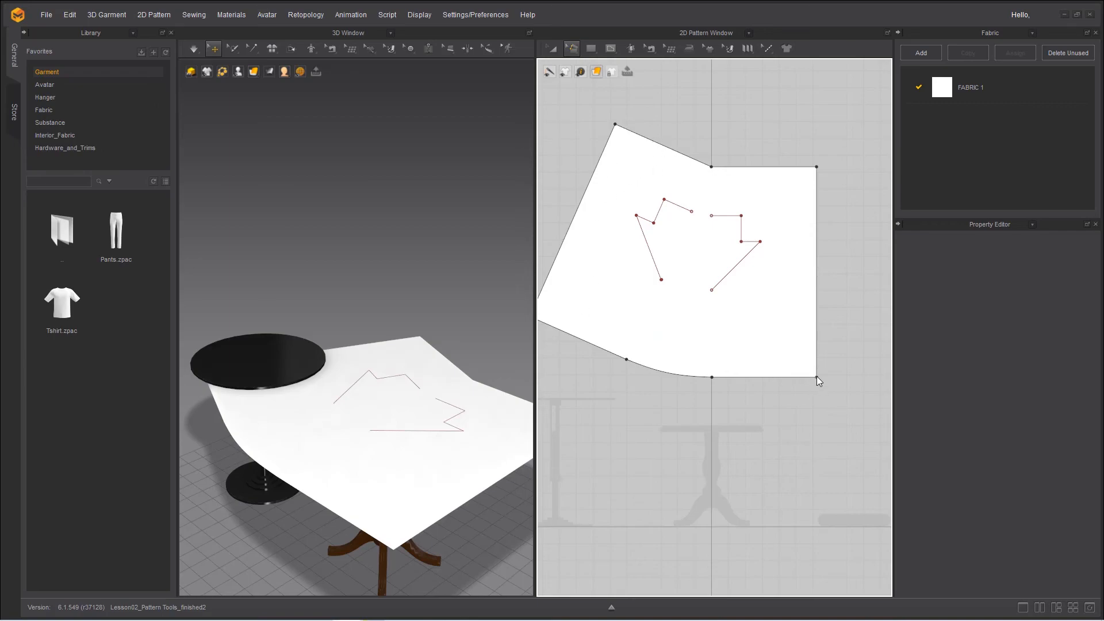
click(572, 49)
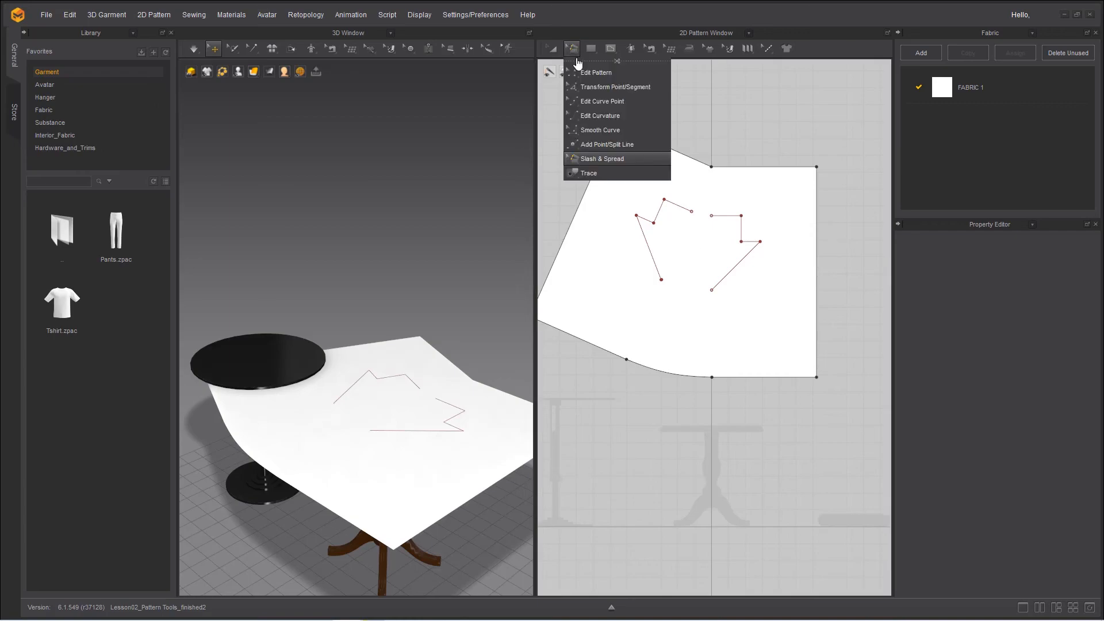
Step: Slash the pattern vertically through its centre with Slash & Spread and rotate the right half outward by about 36°, spreading the lower edge about 781 mm
click(601, 159)
click(712, 167)
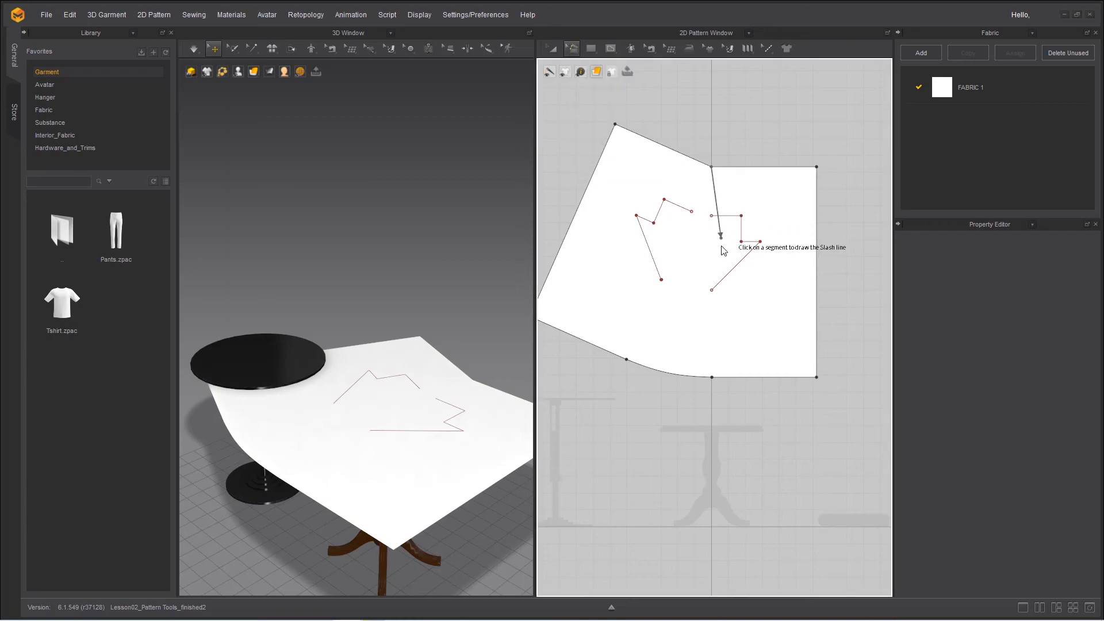
click(714, 376)
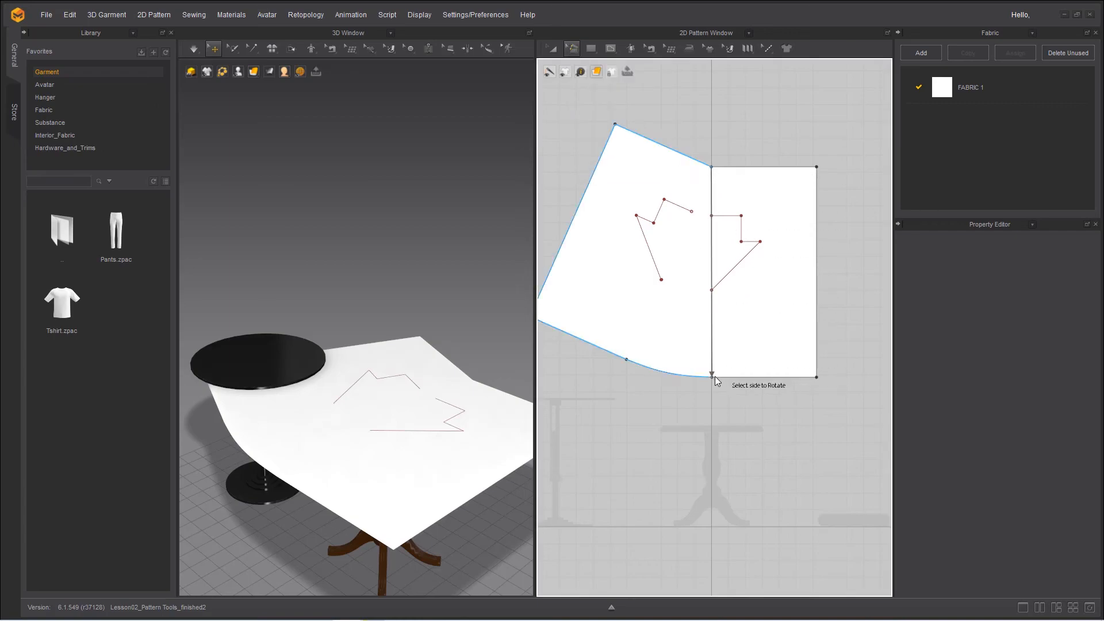
click(780, 305)
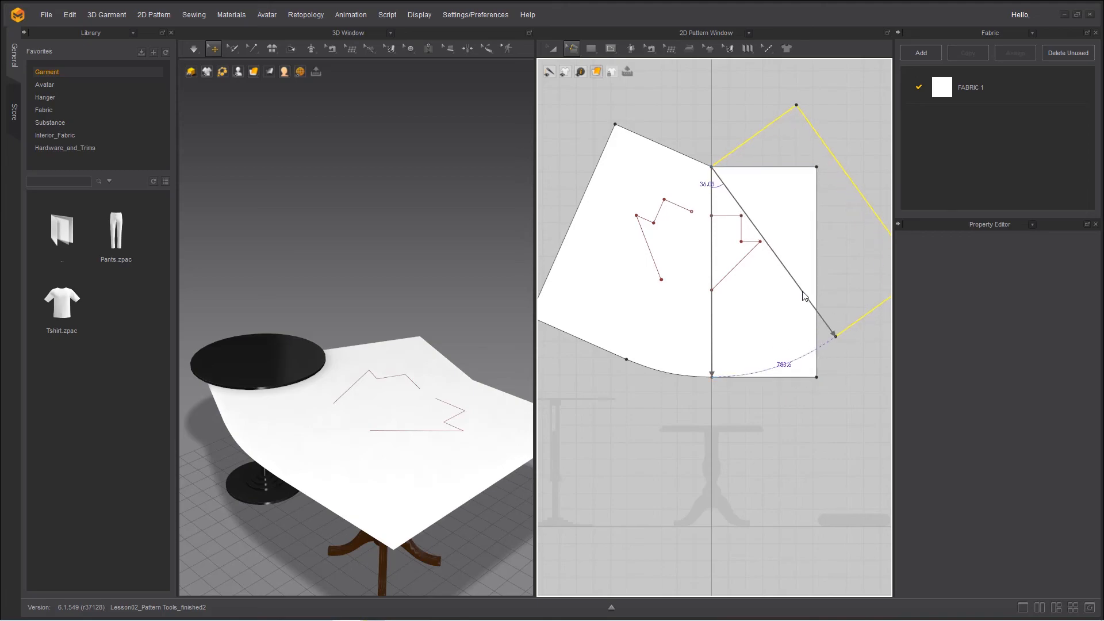
click(804, 297)
click(864, 394)
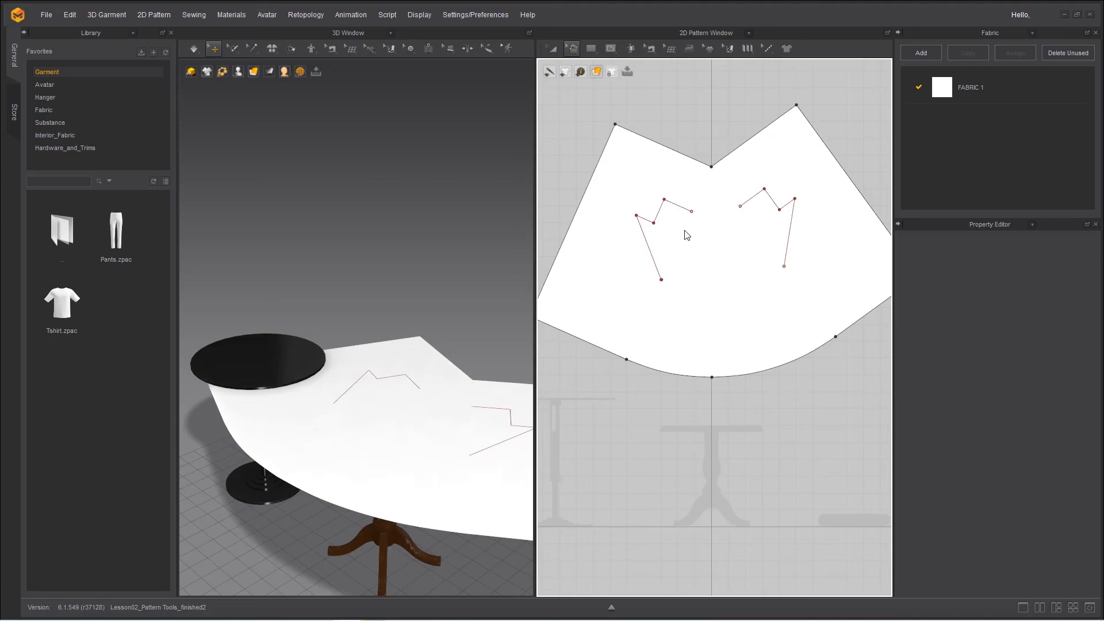
Step: Undo the Slash & Spread operations on both halves of the square
key(ctrl+z)
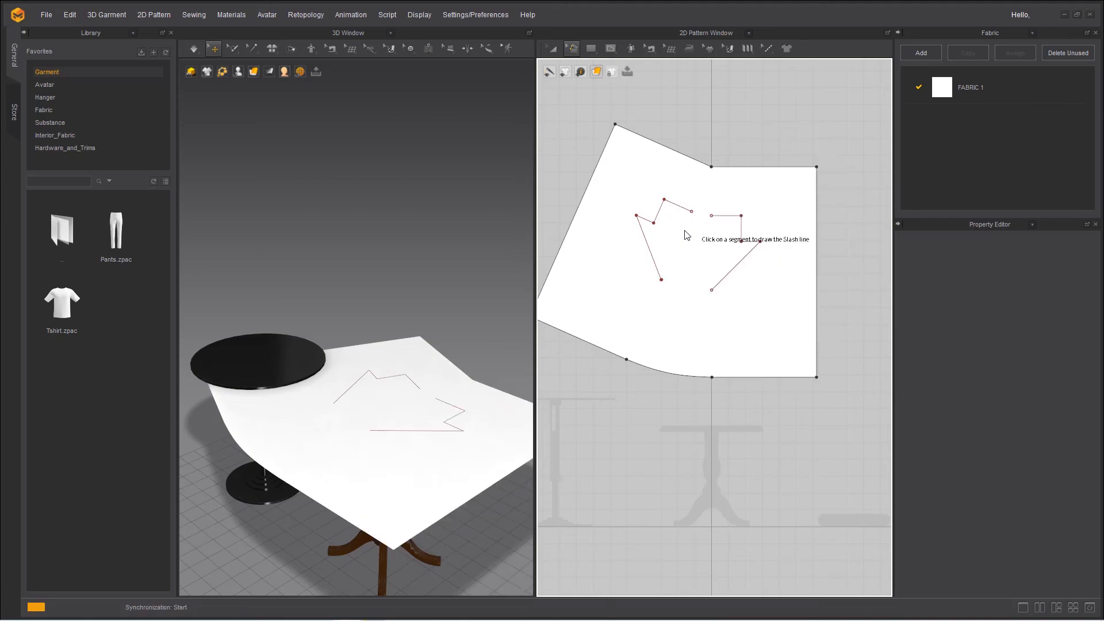
key(ctrl+z)
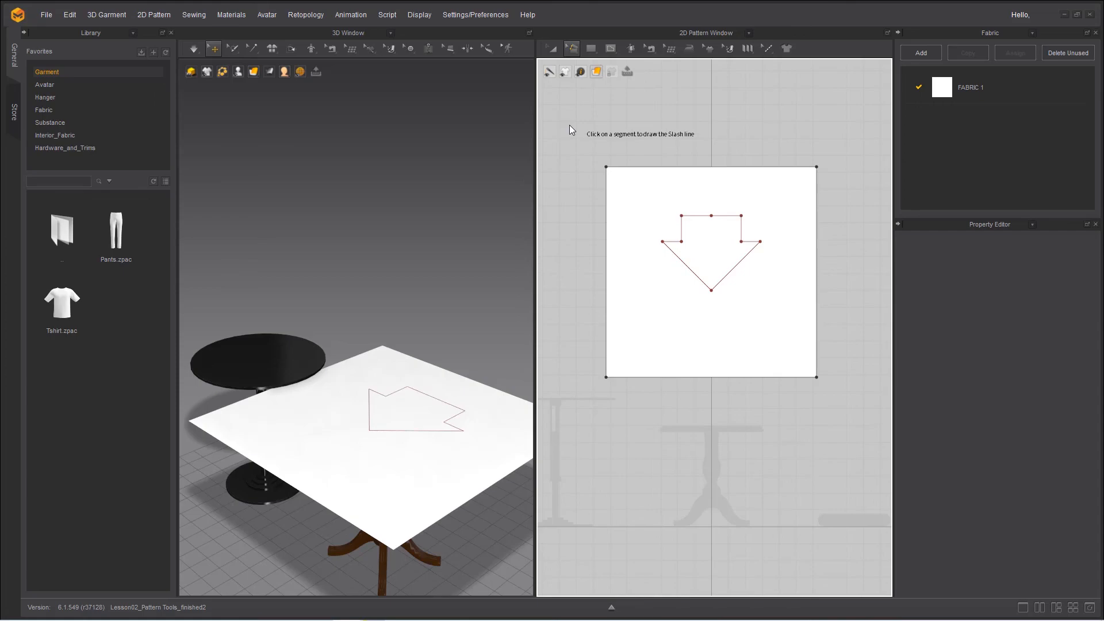
Step: Look through the 2D pattern creation and editing commands and activate Transform Pattern
click(571, 49)
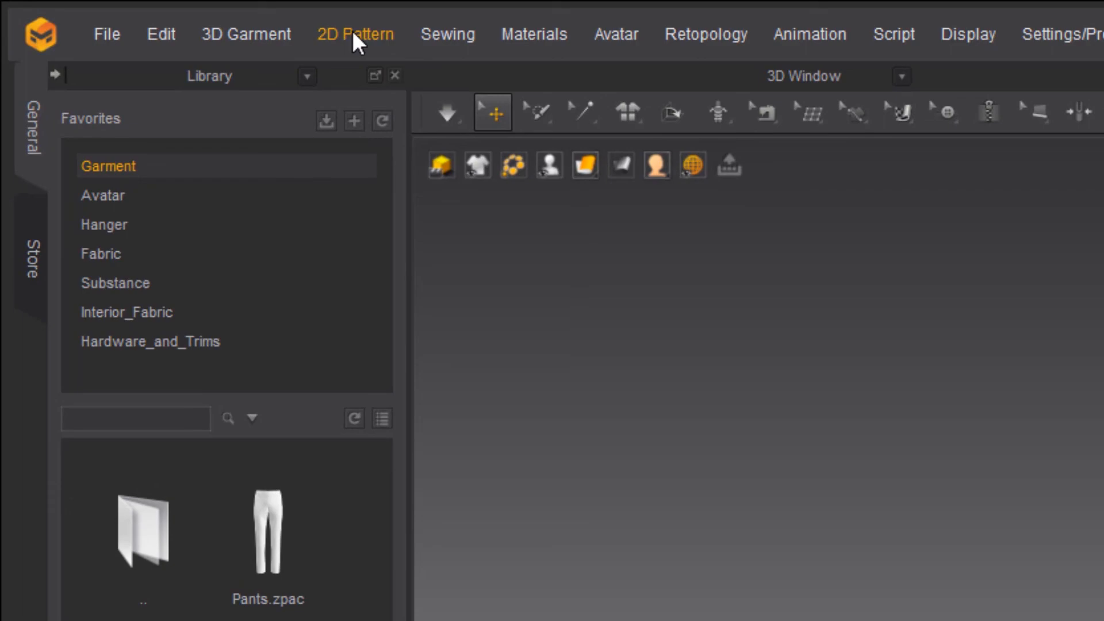
click(356, 35)
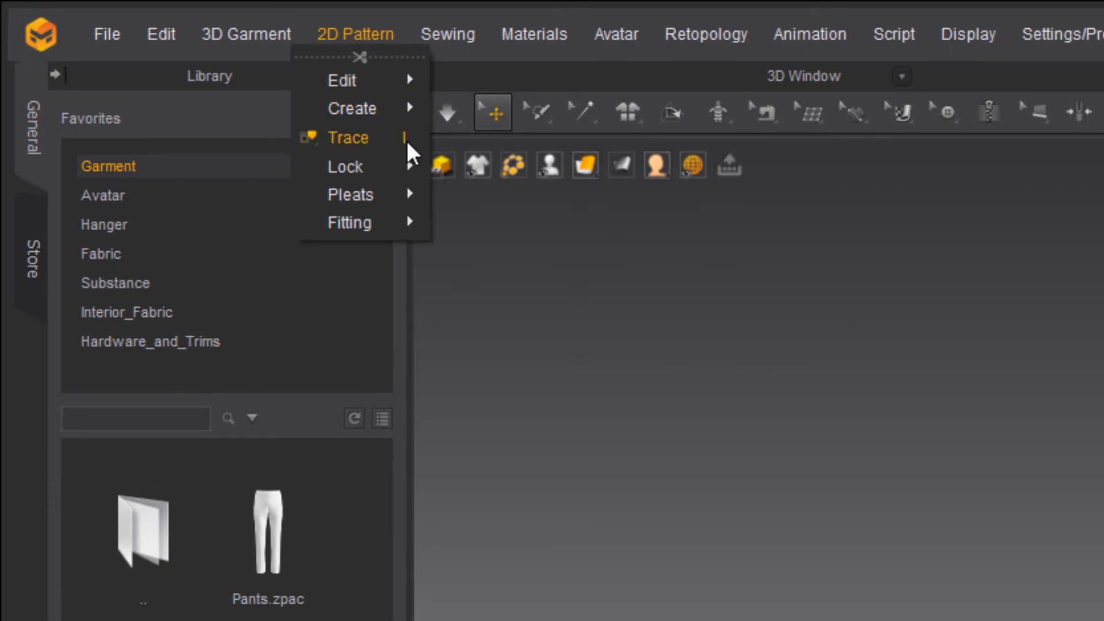
mouse_move(395, 113)
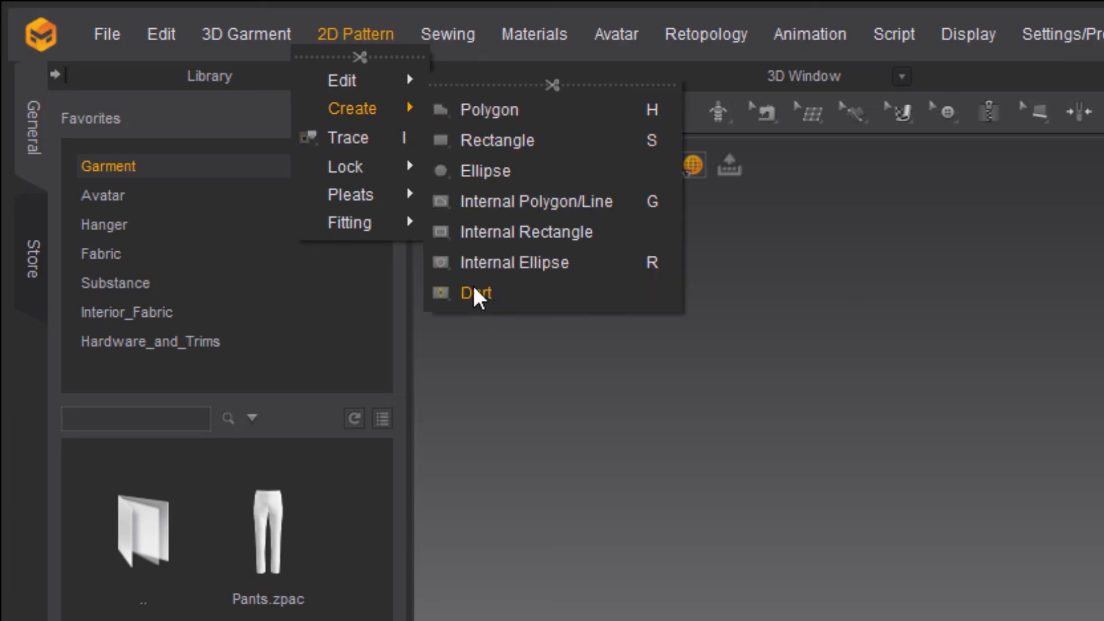
mouse_move(368, 92)
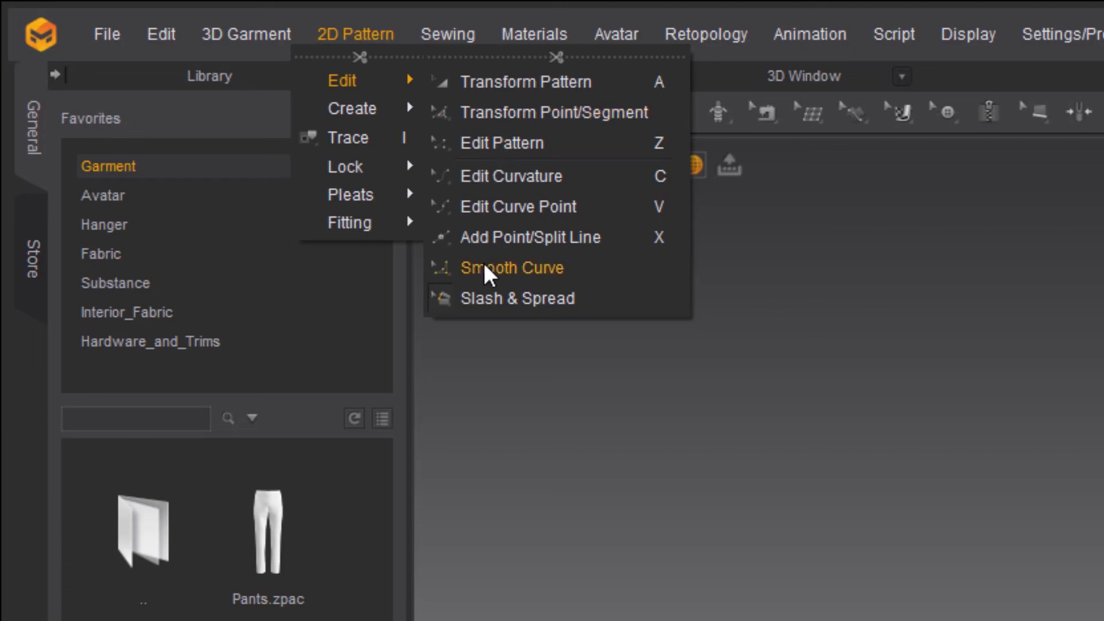
click(498, 85)
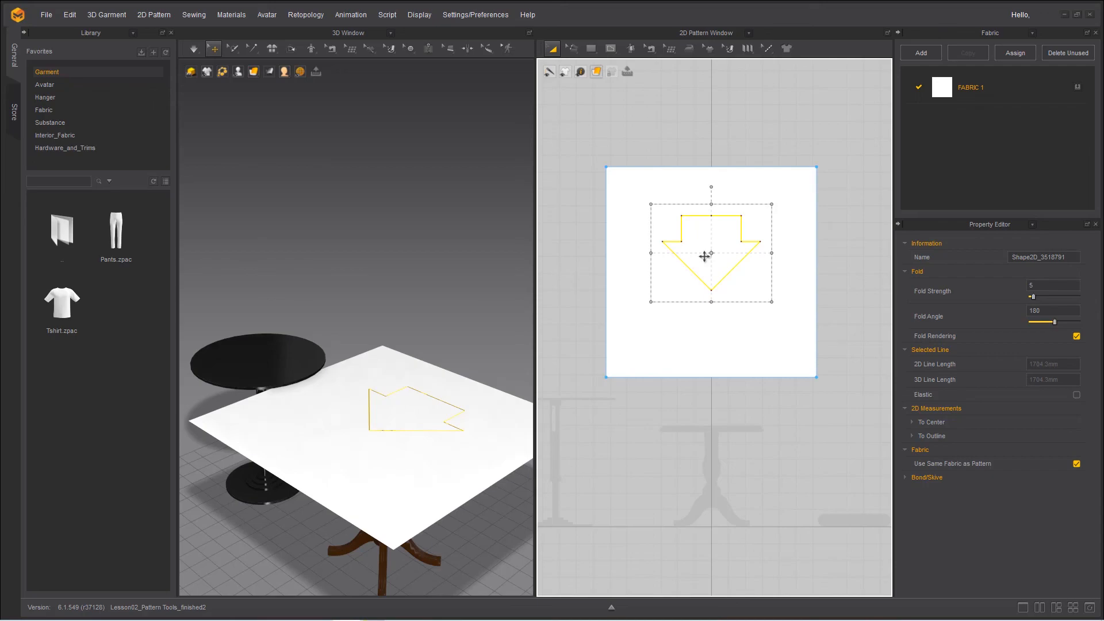
Step: Trace the whole internal arrow as a separate pattern and place the copy about 947 mm to the right of the original
click(574, 50)
click(590, 173)
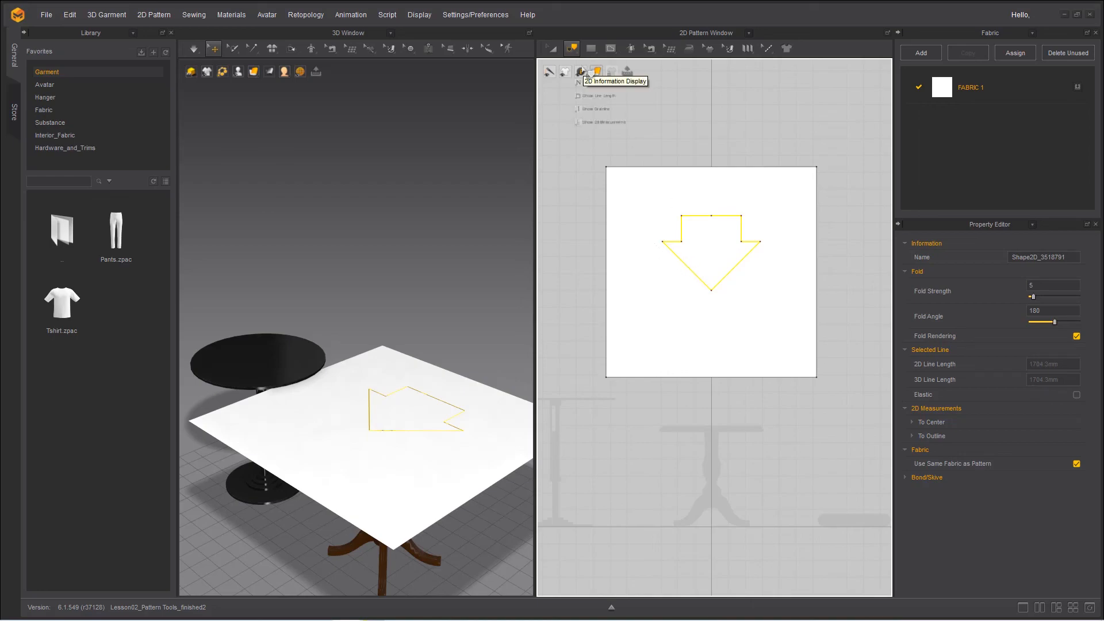
click(572, 50)
click(677, 220)
drag(644, 196, 783, 317)
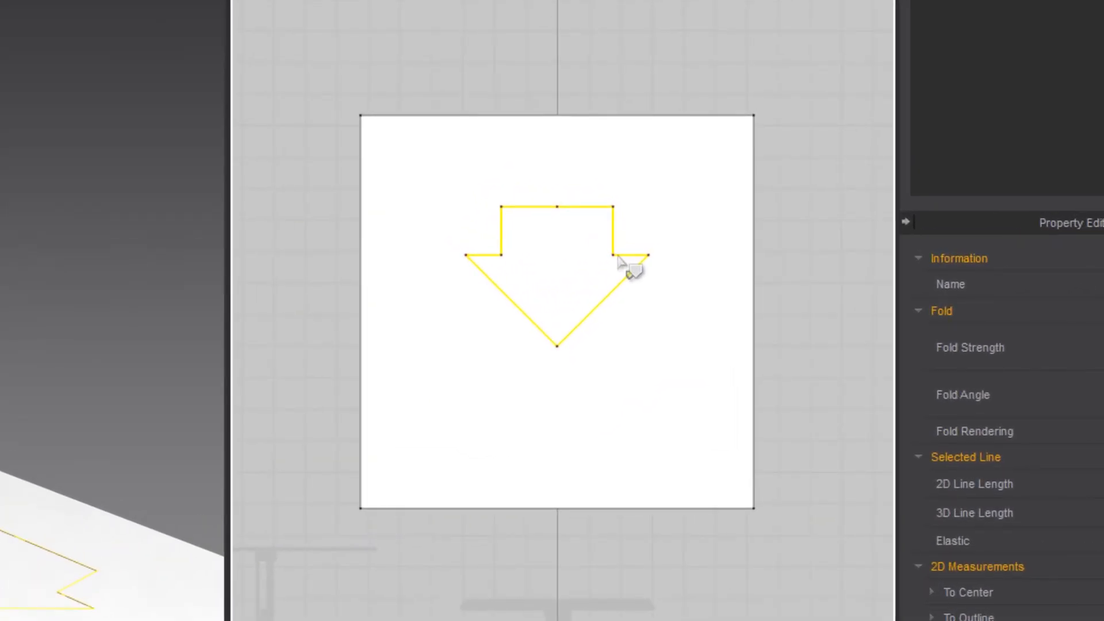
right_click(619, 260)
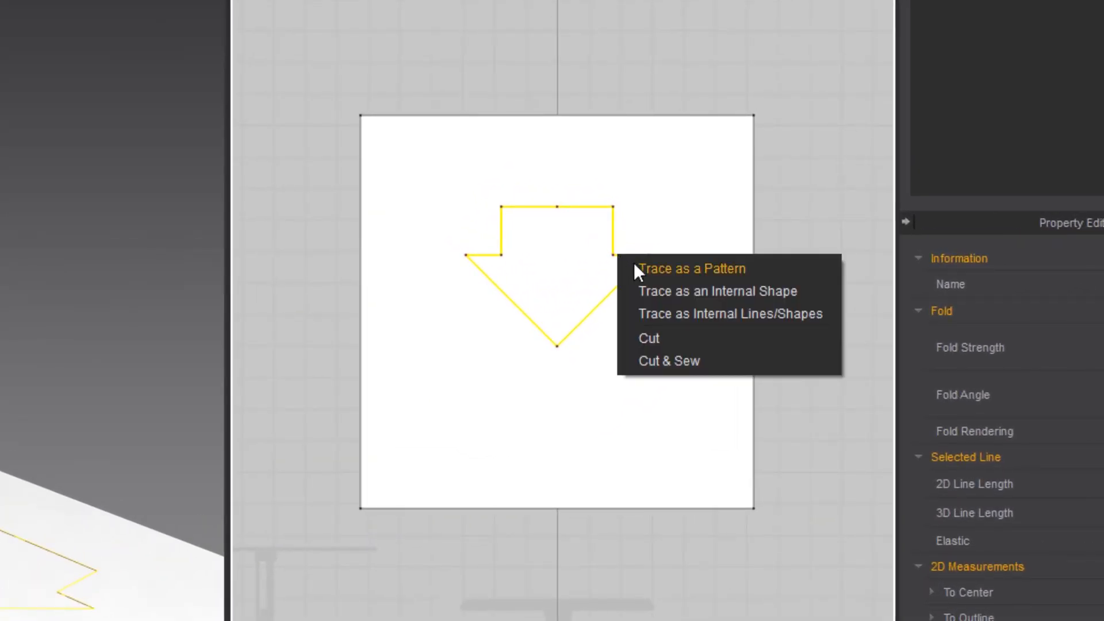
click(634, 268)
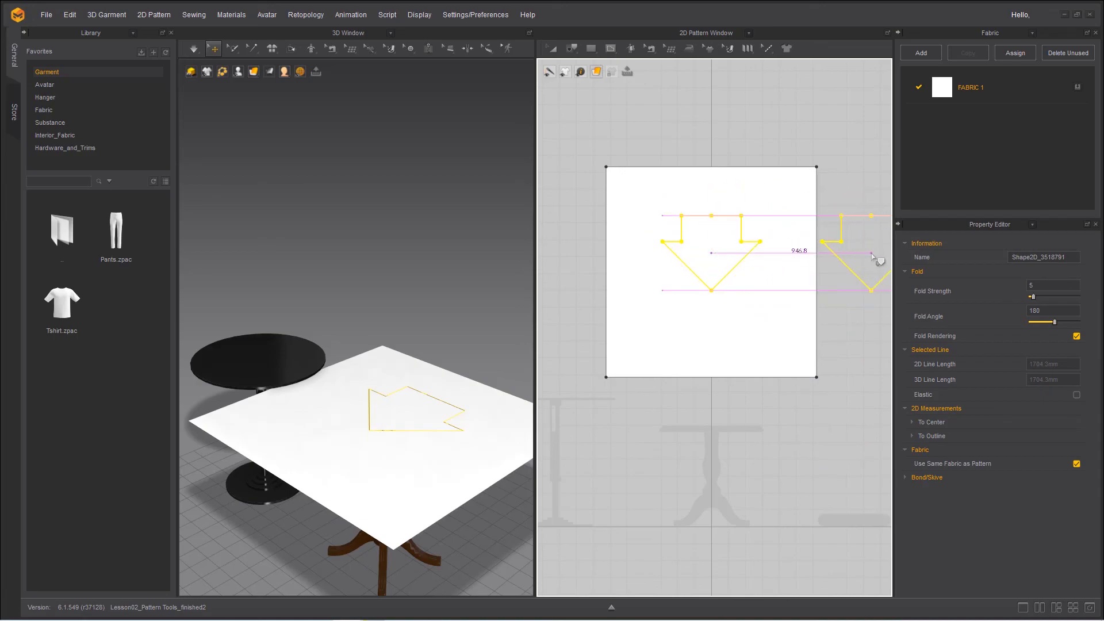
click(873, 257)
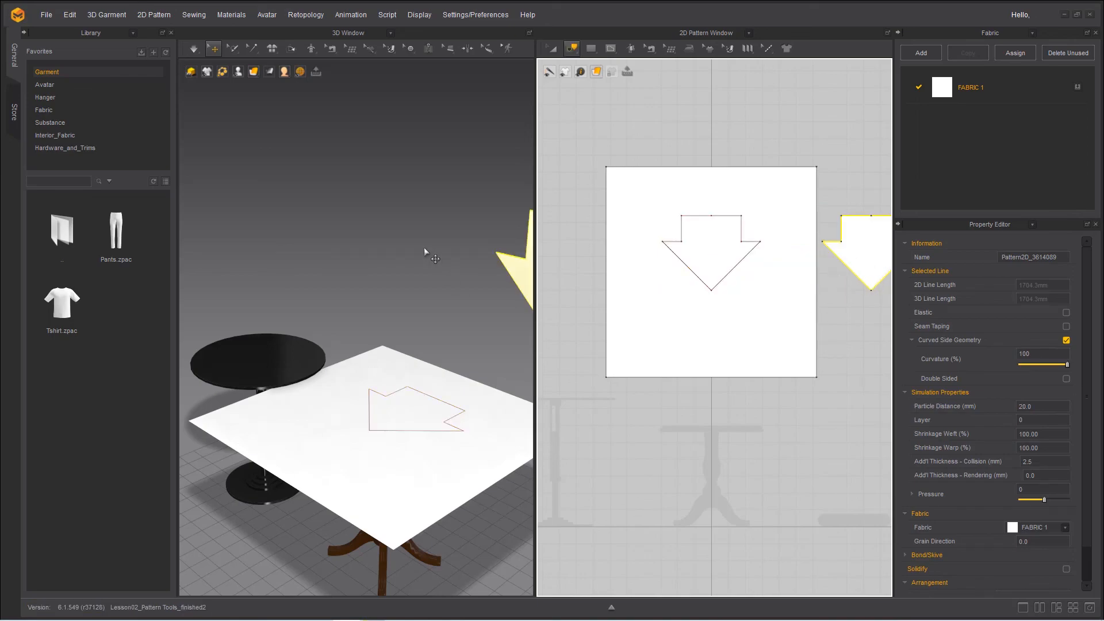
Step: Lower the traced arrow pattern in the 3D scene and rotate it to lie flat above the white cushion
middle_drag(437, 284, 340, 266)
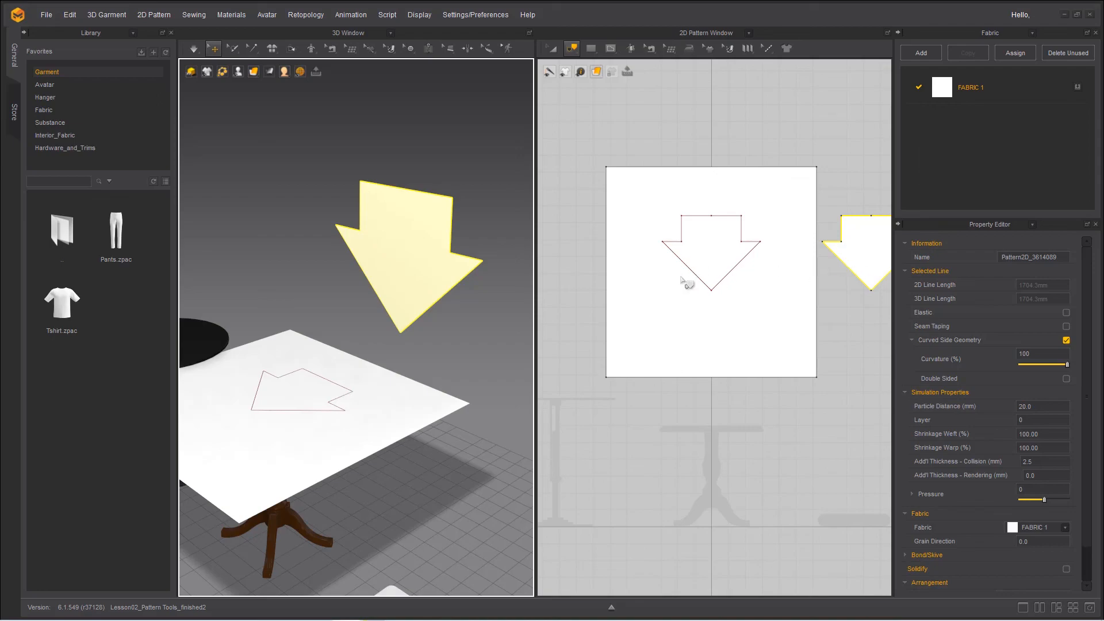
click(410, 234)
drag(409, 203, 401, 460)
right_drag(400, 463, 384, 443)
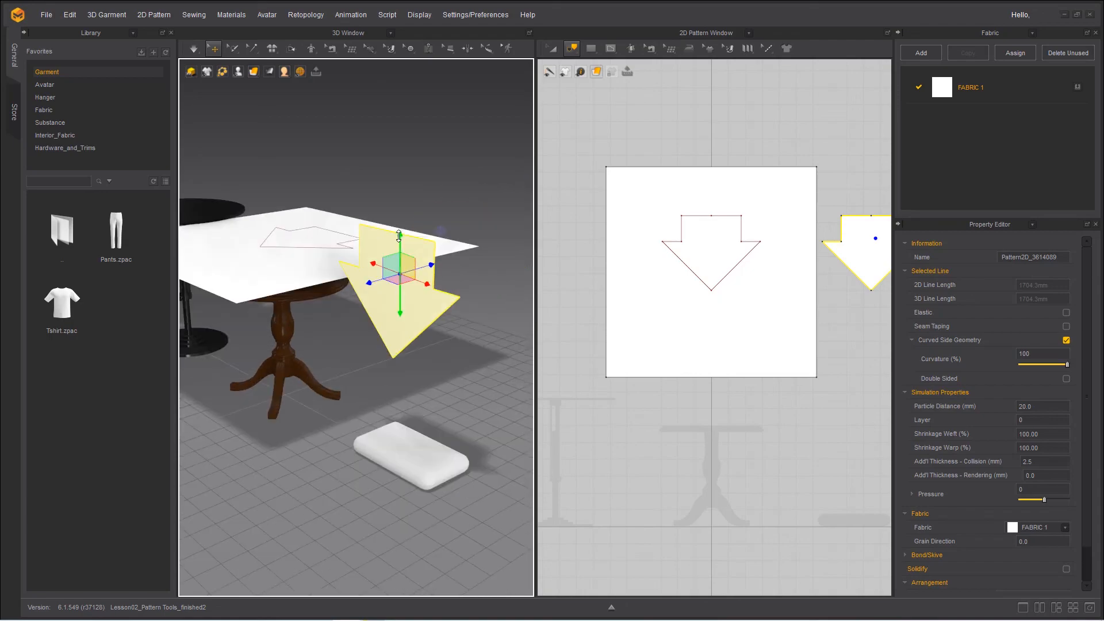
drag(399, 237, 399, 355)
drag(364, 399, 379, 346)
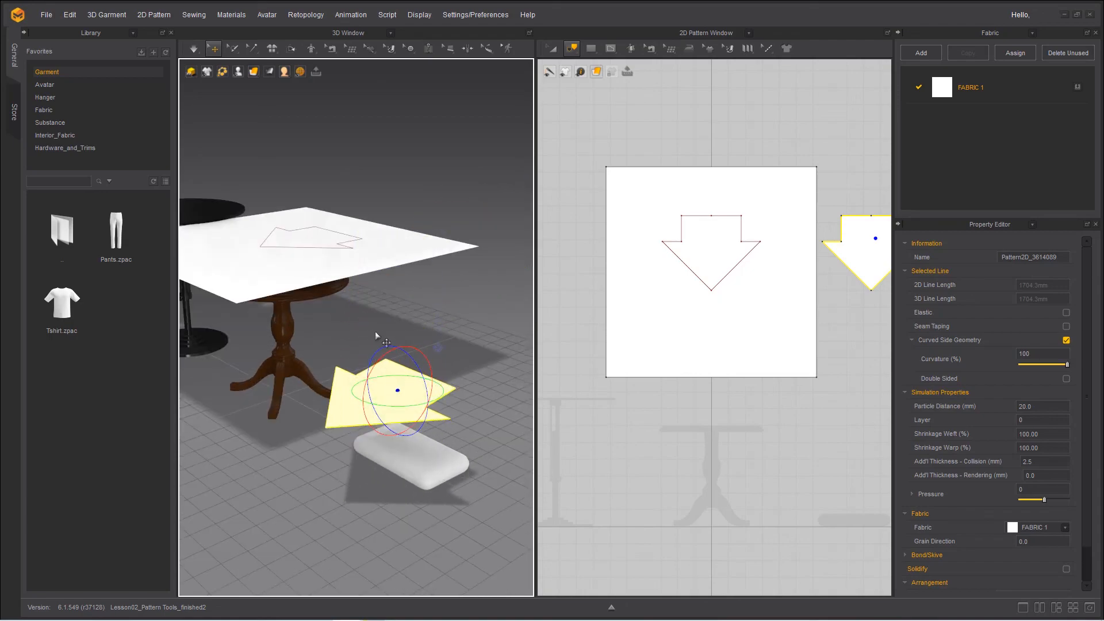
Step: Simulate the tablecloth draping over the table, pull the arrow piece over the cushion, and undo the arrow's drop
click(193, 50)
drag(394, 498, 415, 451)
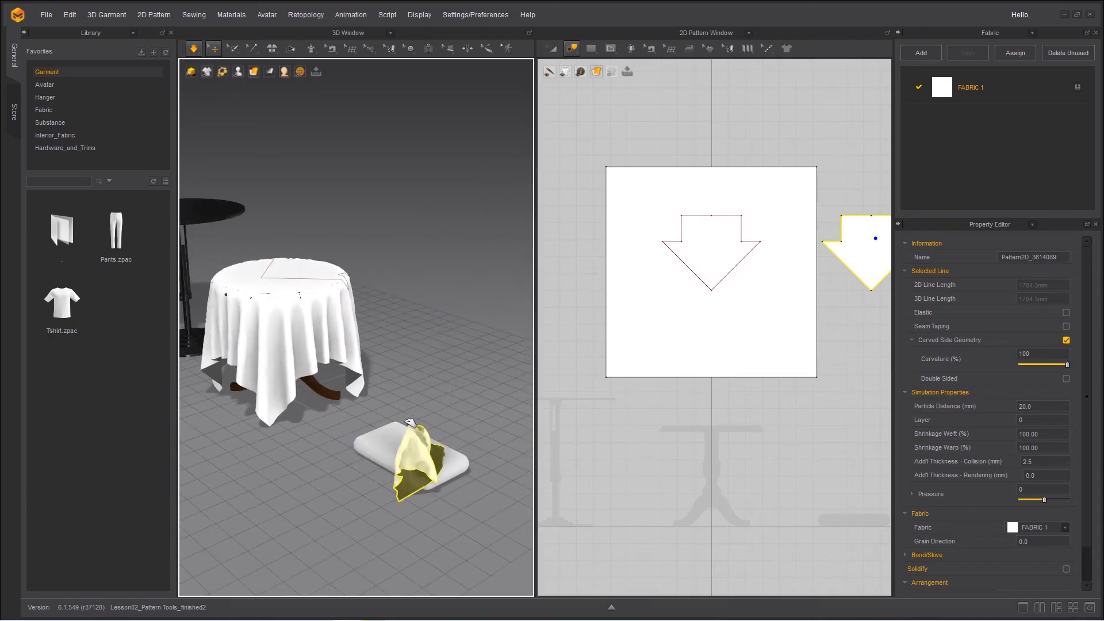
key(ctrl+z)
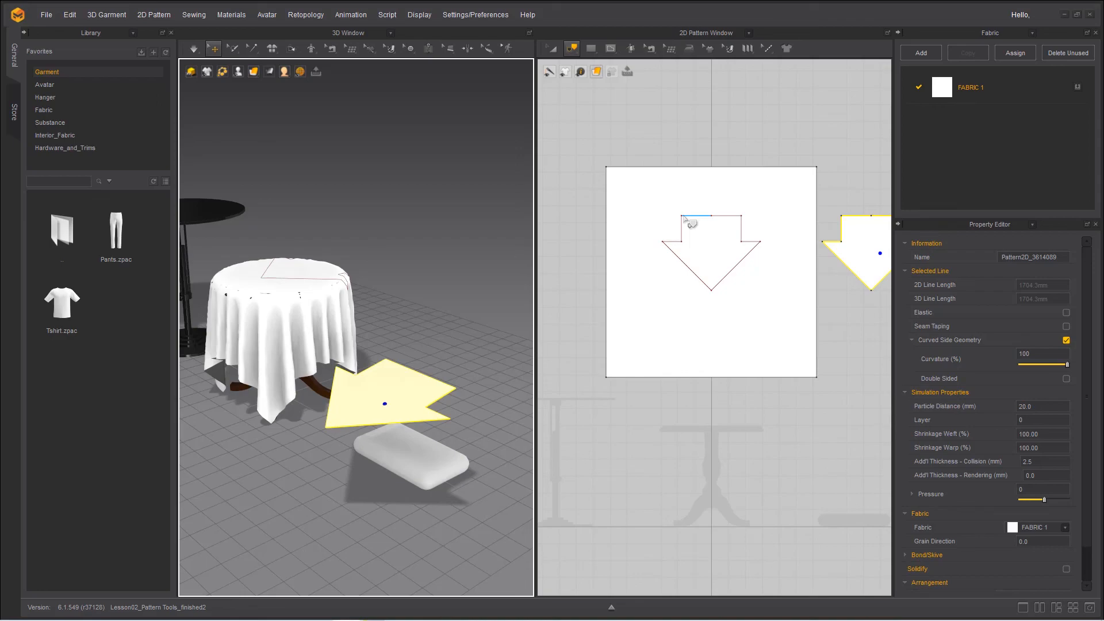
Step: Trace the arrow's two lower diagonal lines as an internal shape on the tablecloth pattern
click(681, 261)
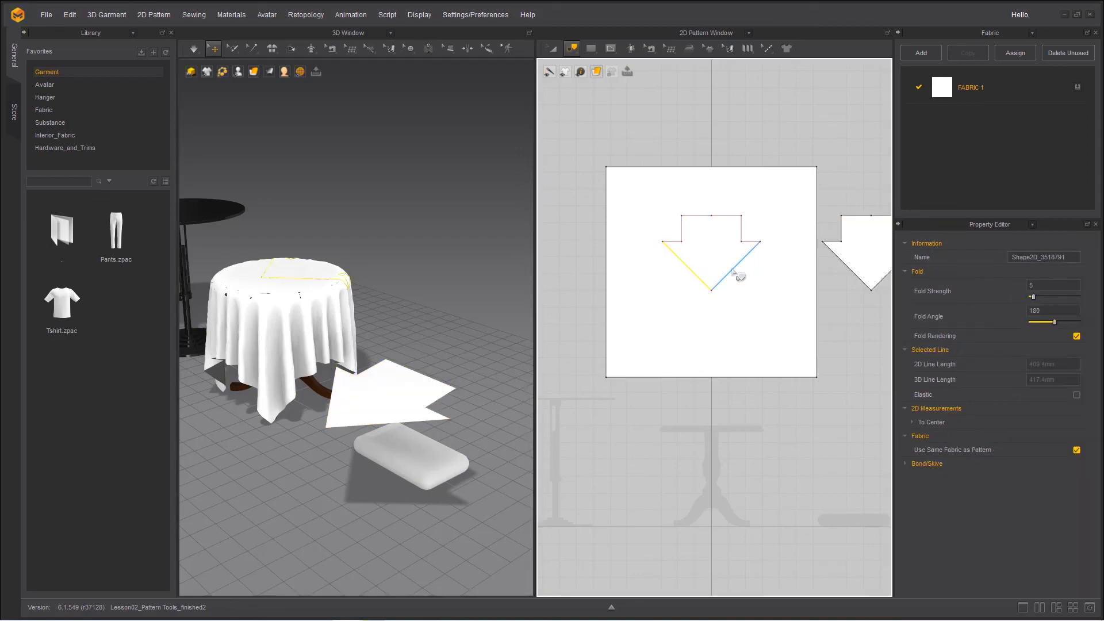
shift+click(737, 268)
right_click(739, 270)
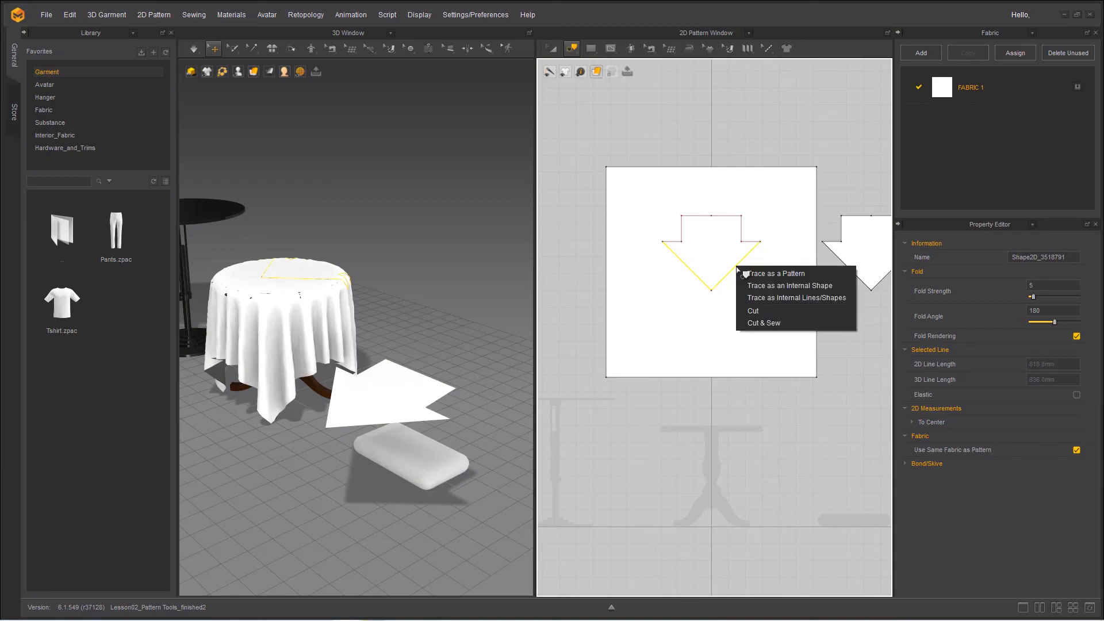
click(747, 284)
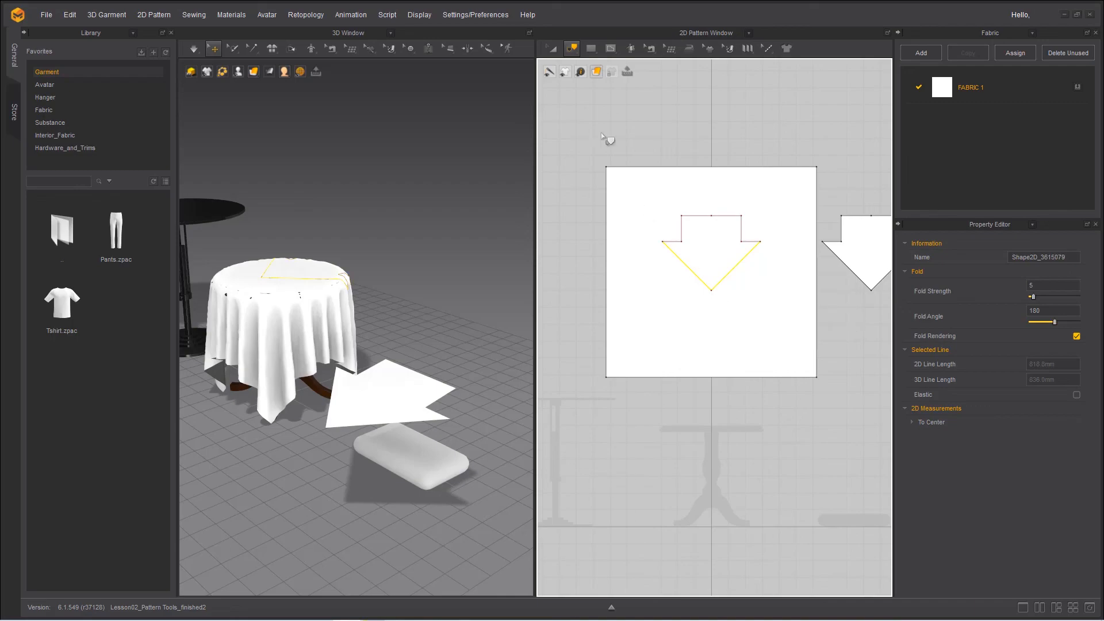
Step: Move the original internal arrow slightly upward with Transform Pattern, away from the traced V-shaped lines, and clear the selection
click(552, 49)
click(759, 253)
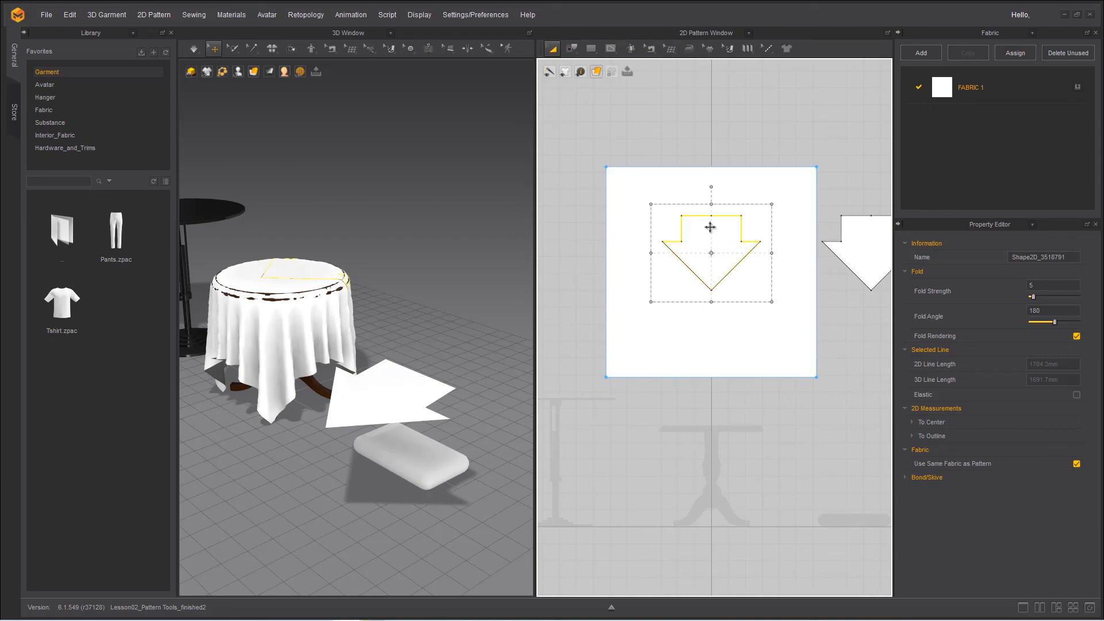
mouse_move(712, 253)
mouse_down()
mouse_move(709, 236)
mouse_move(716, 265)
mouse_up()
click(747, 293)
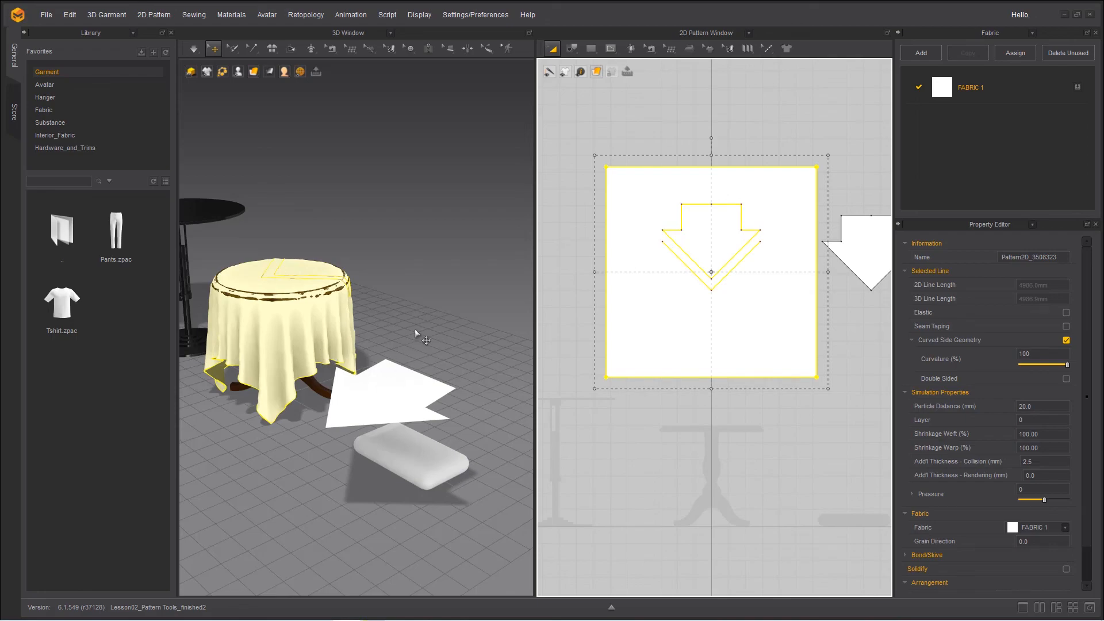
click(689, 408)
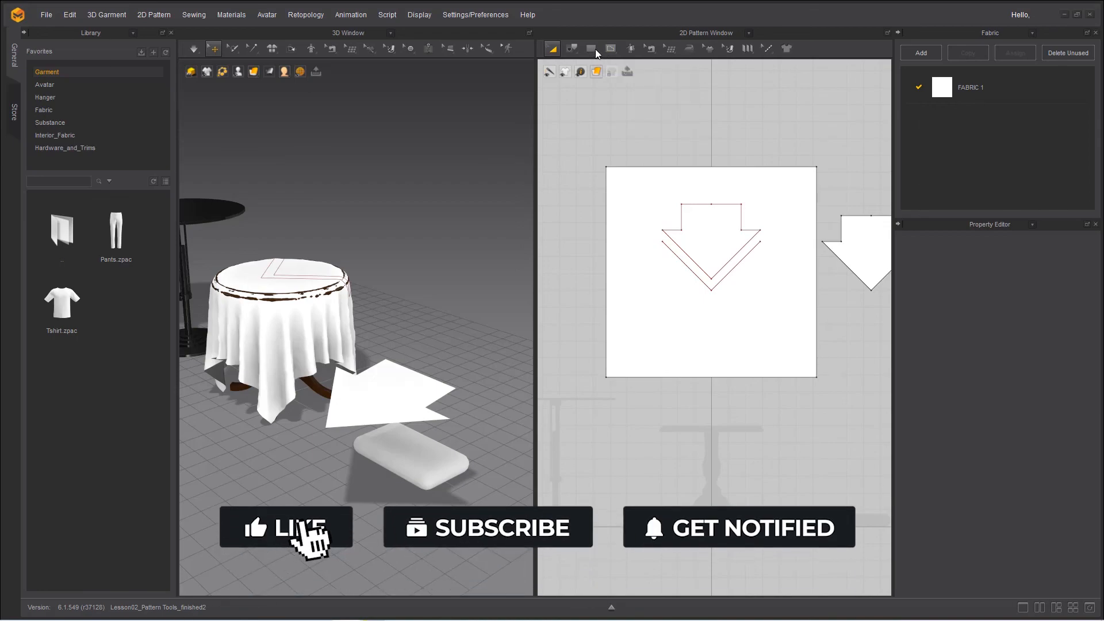
Step: Detach the Pattern Shape, Edit Pattern and Internal Shape tool lists as floating palettes over the 2D pattern area
click(611, 61)
drag(611, 68, 835, 82)
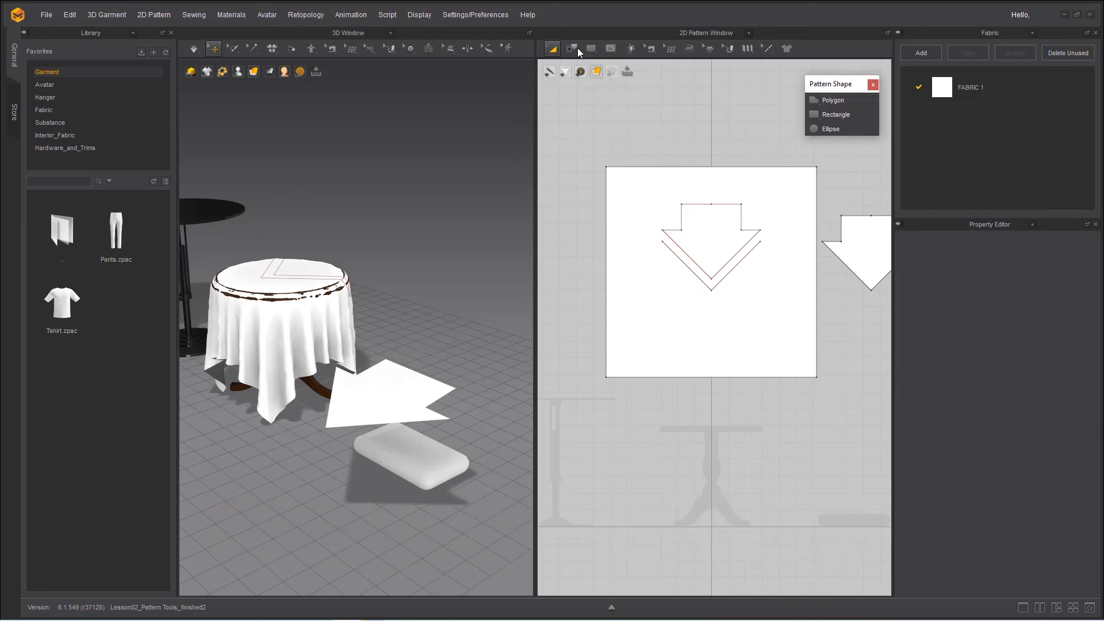
click(577, 54)
drag(630, 79, 816, 145)
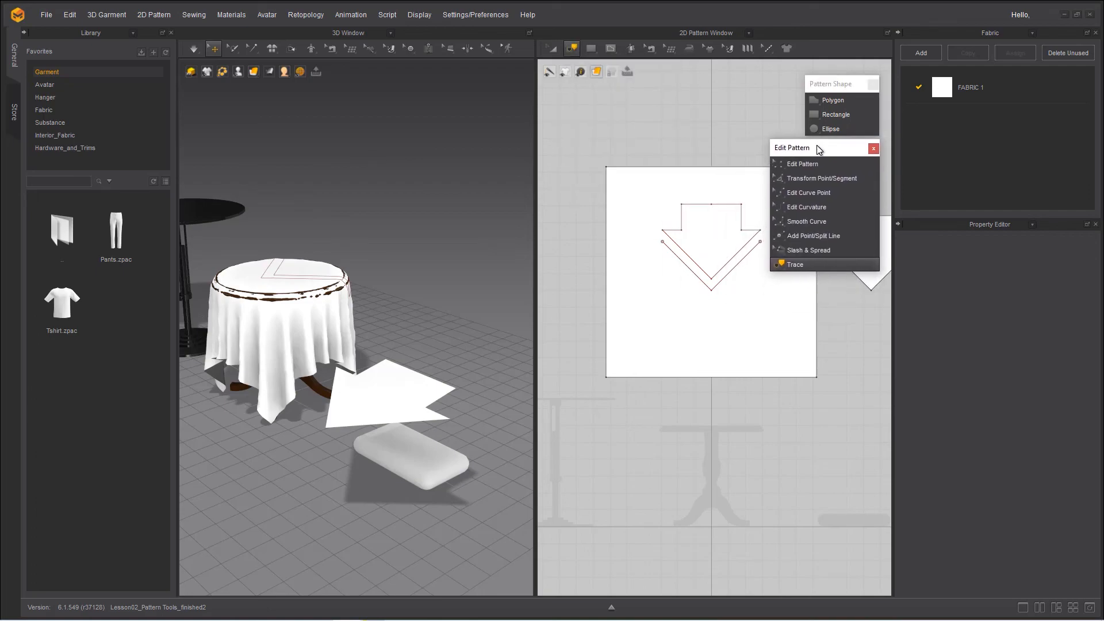
click(611, 48)
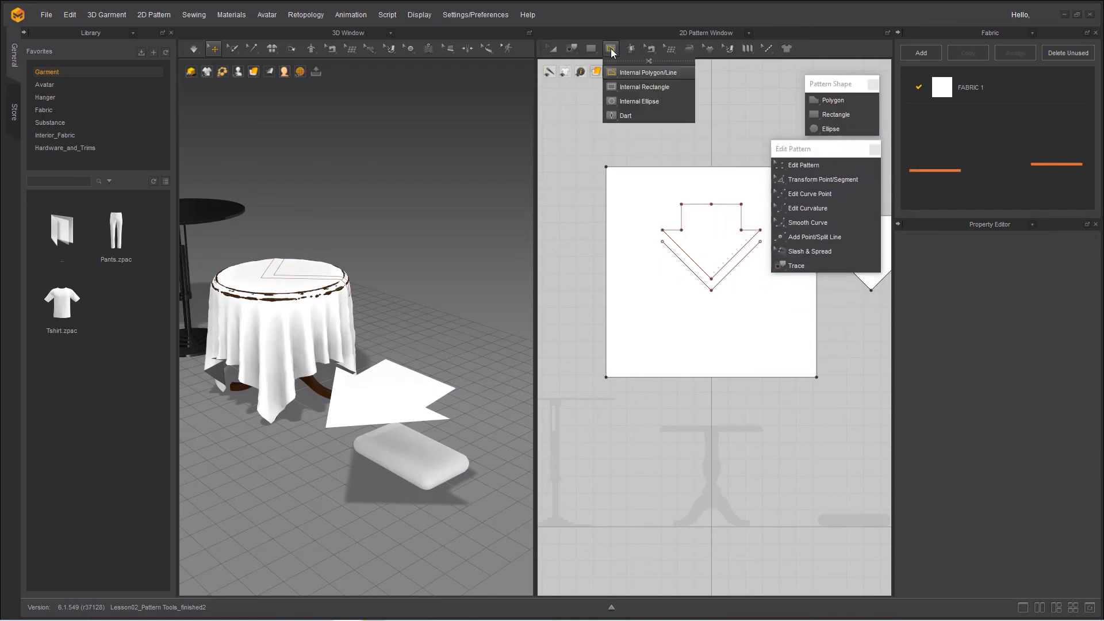
drag(648, 63, 751, 71)
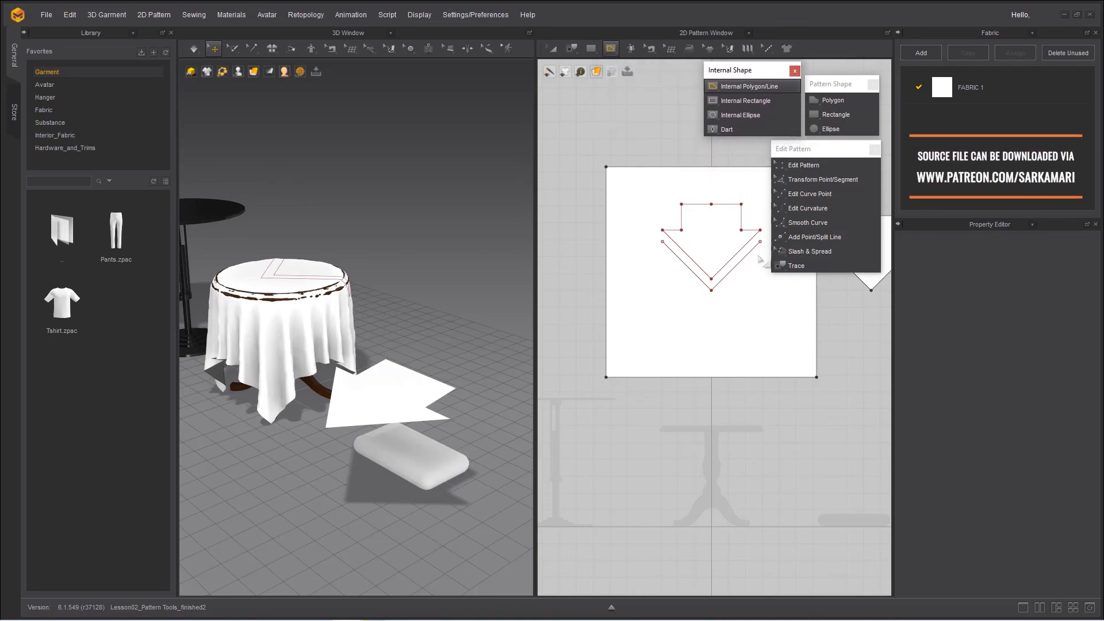